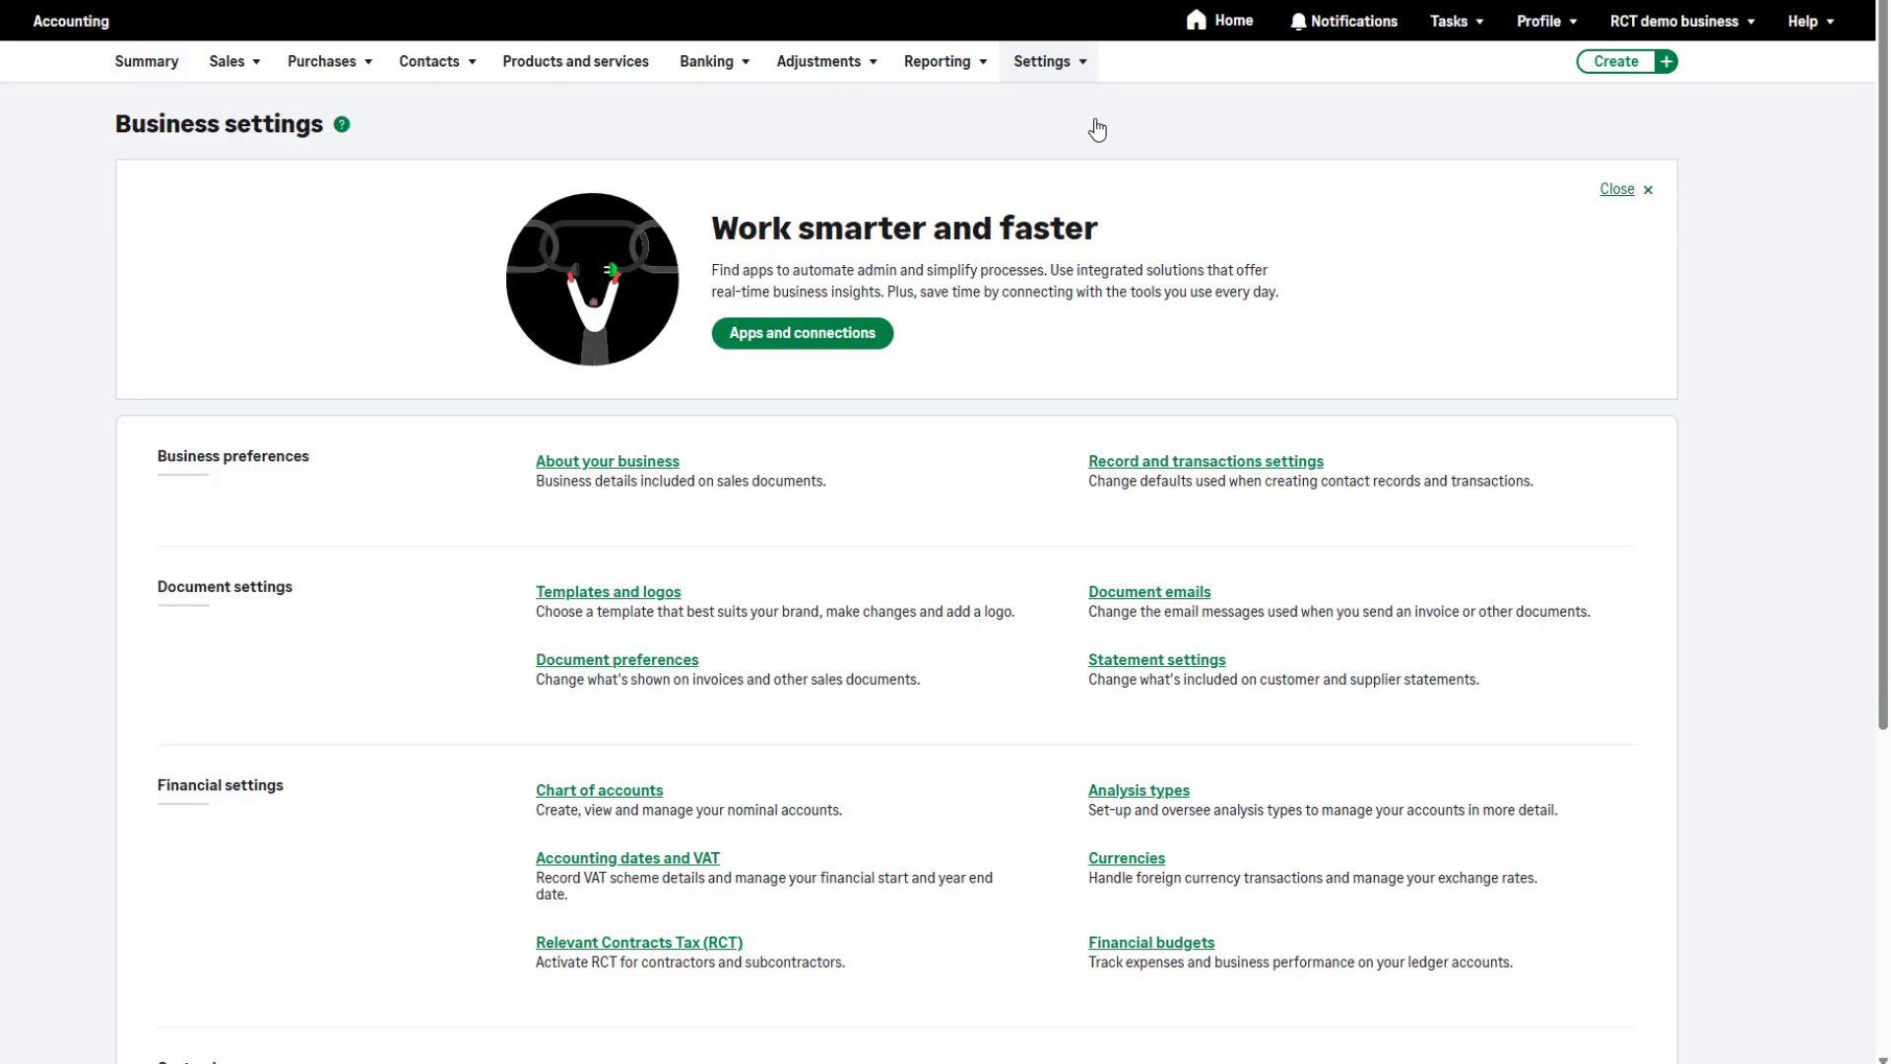
Open the Relevant Contracts Tax (RCT) settings under the financial settings and start the RCT setup
scroll(1717, 256, down, 4)
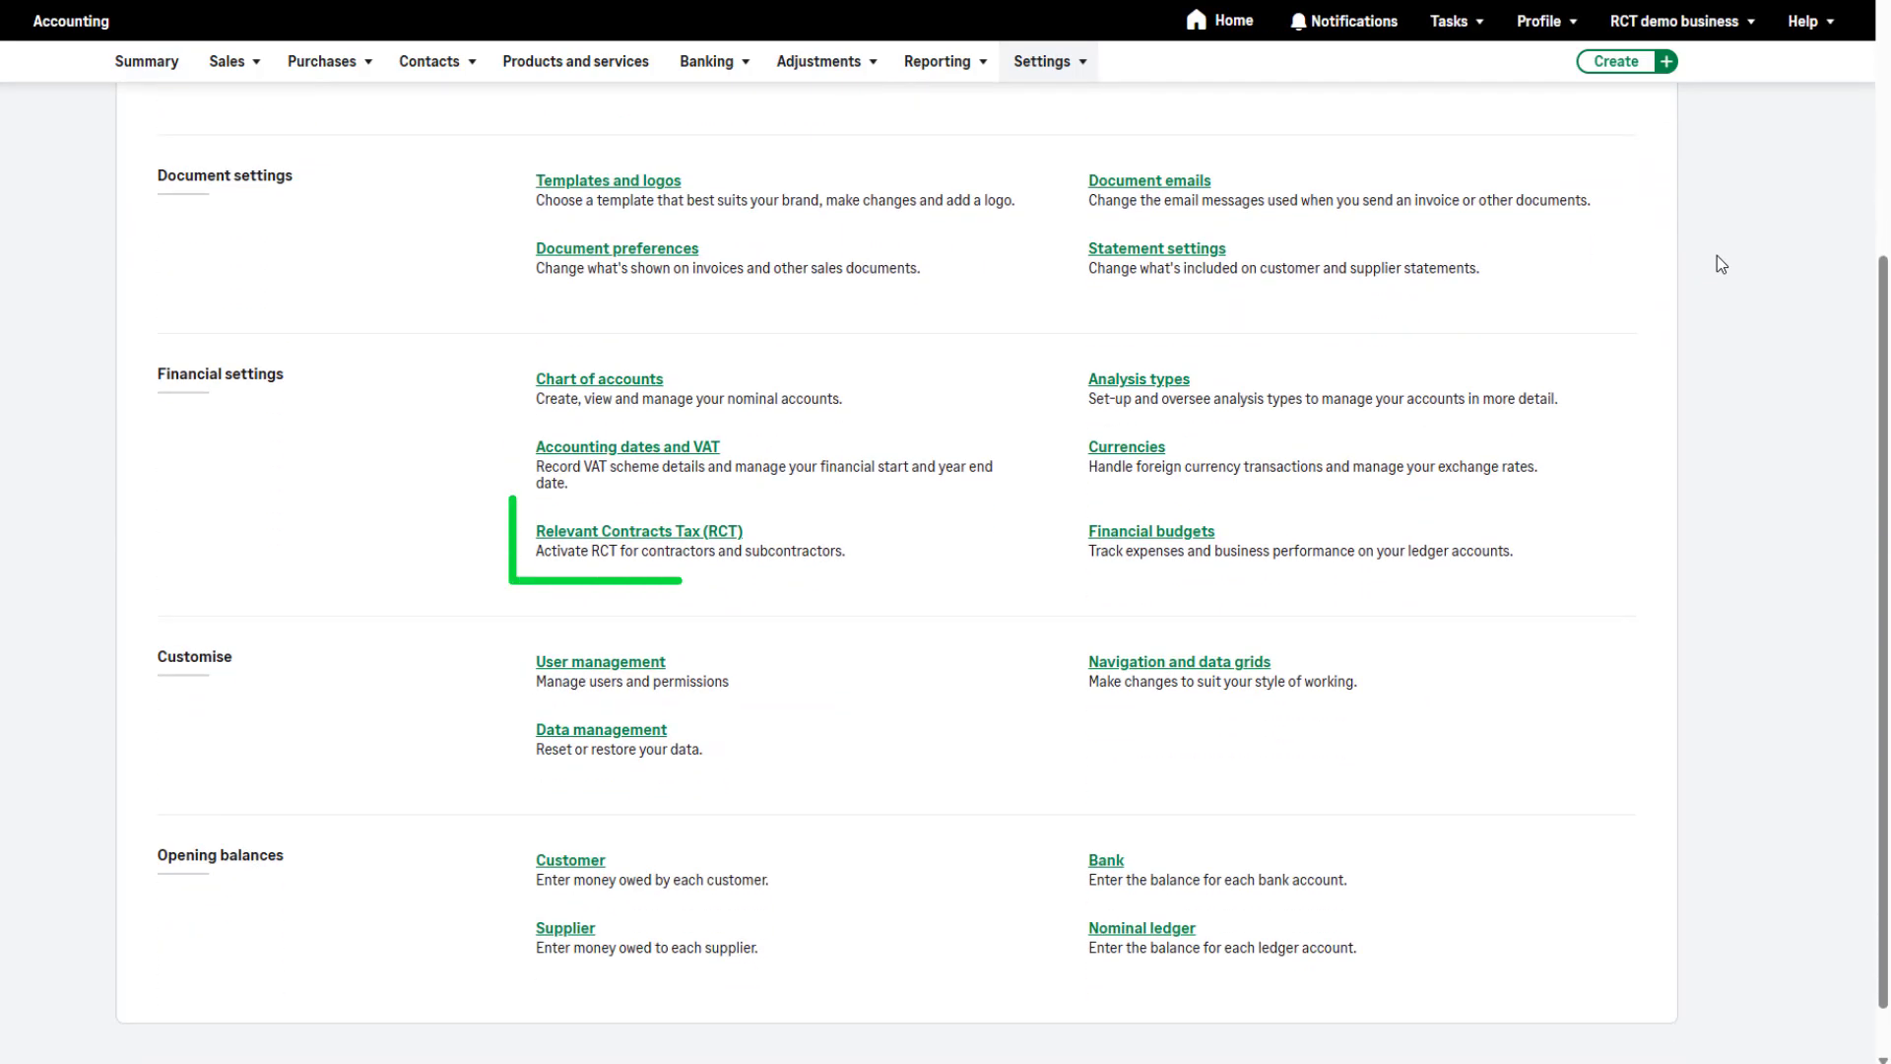
click(715, 576)
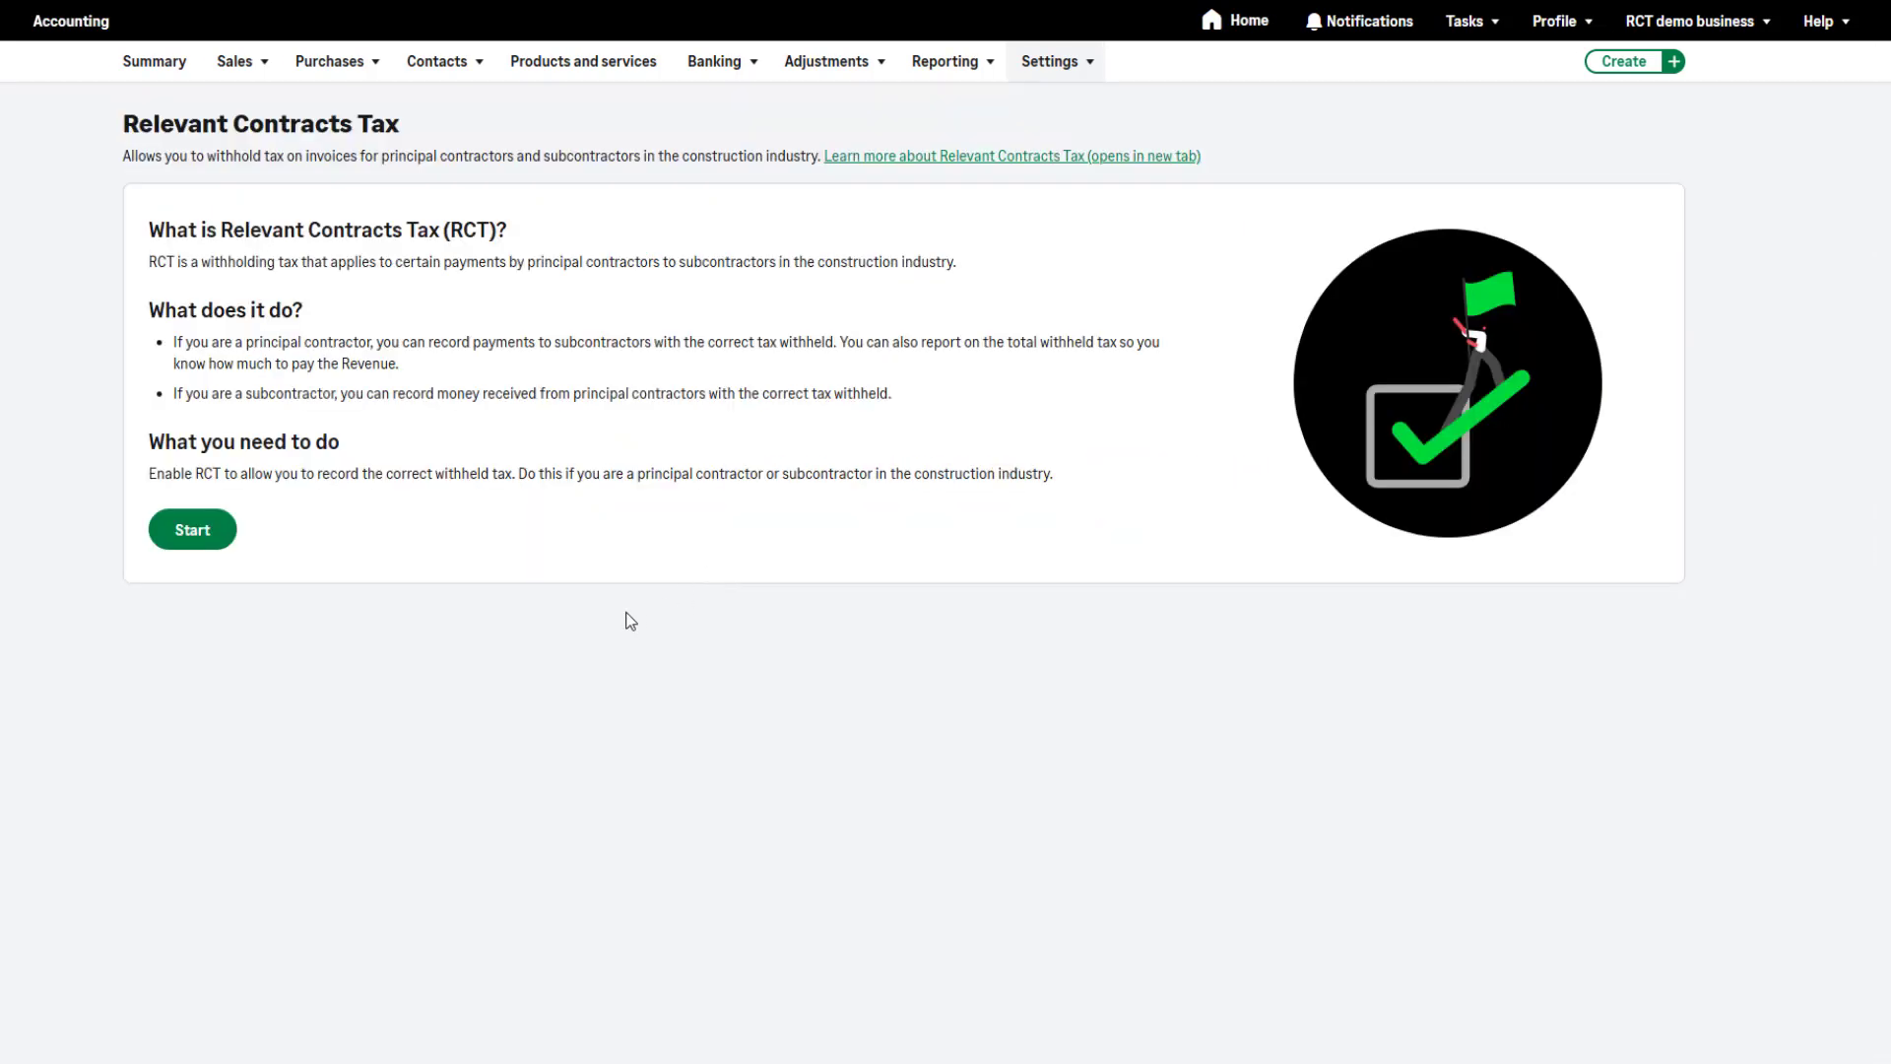
click(183, 544)
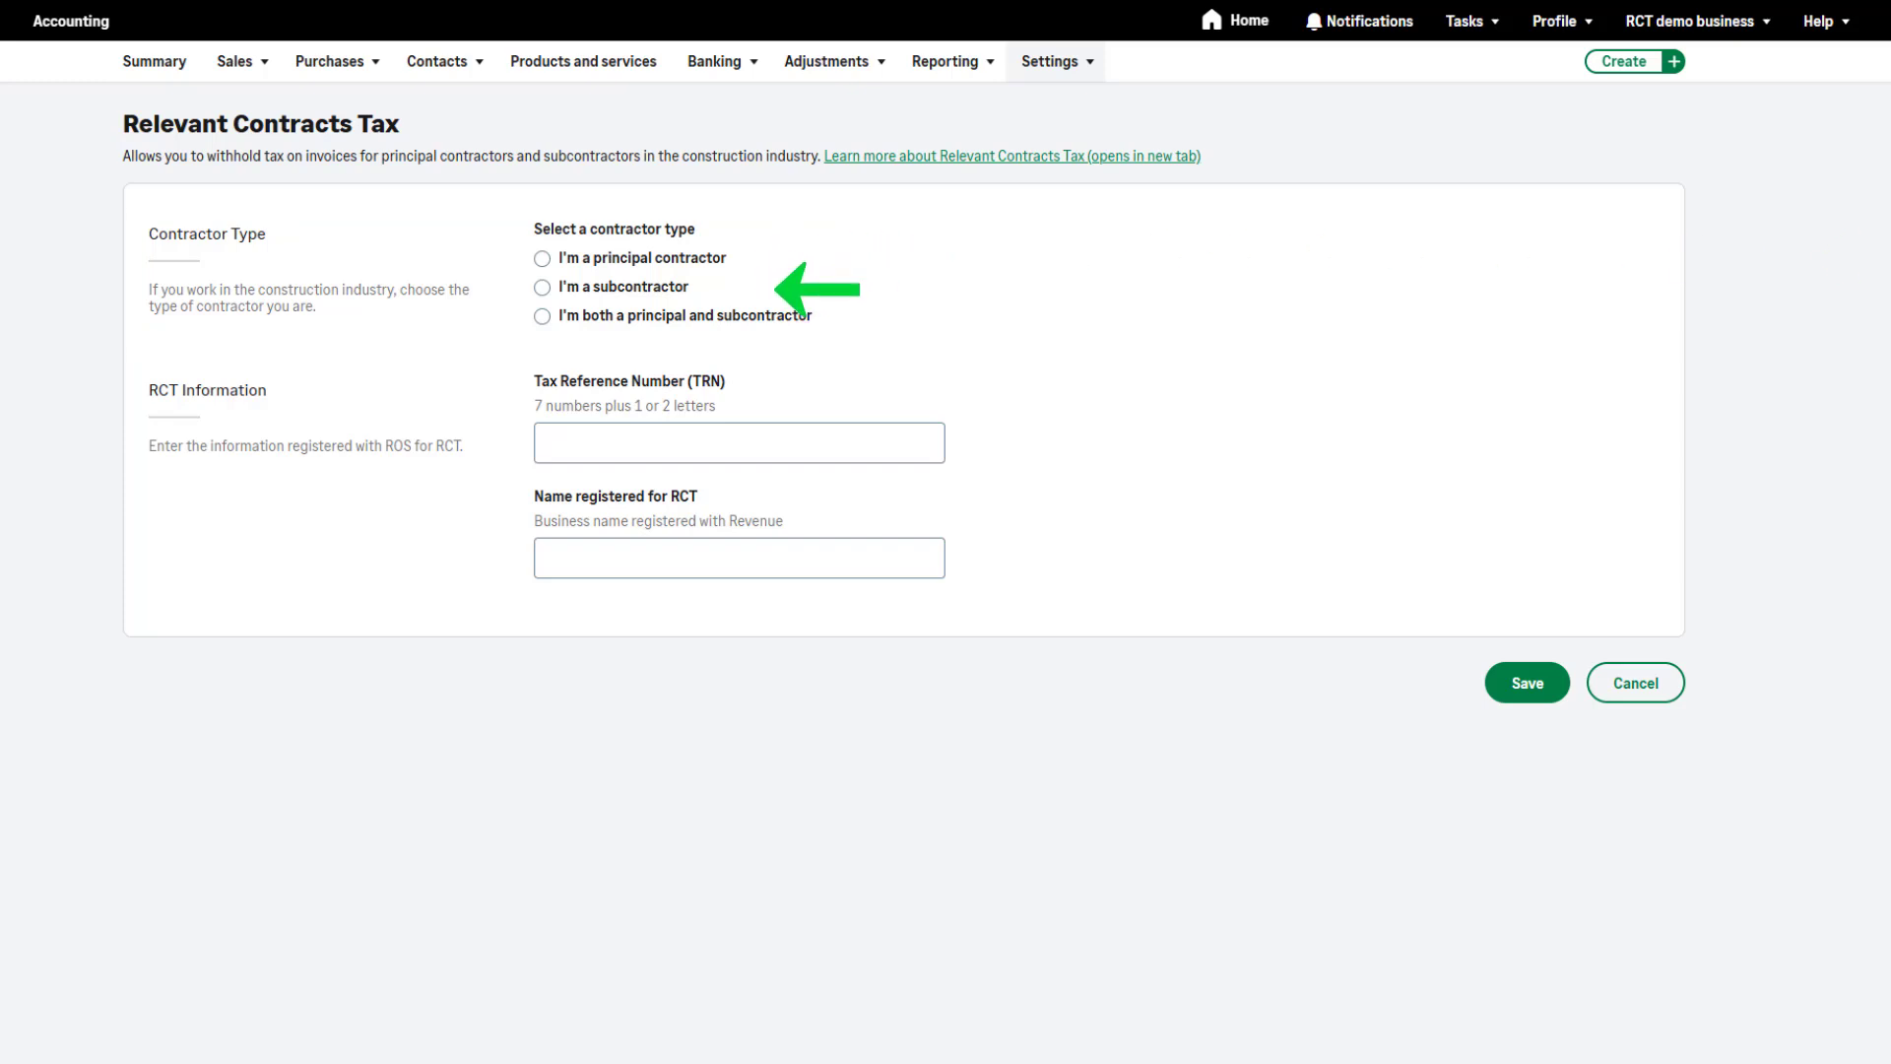
Set the contractor type to both principal and subcontractor, and fill in the tax reference number and the RCT registered name RCTdemo
click(542, 322)
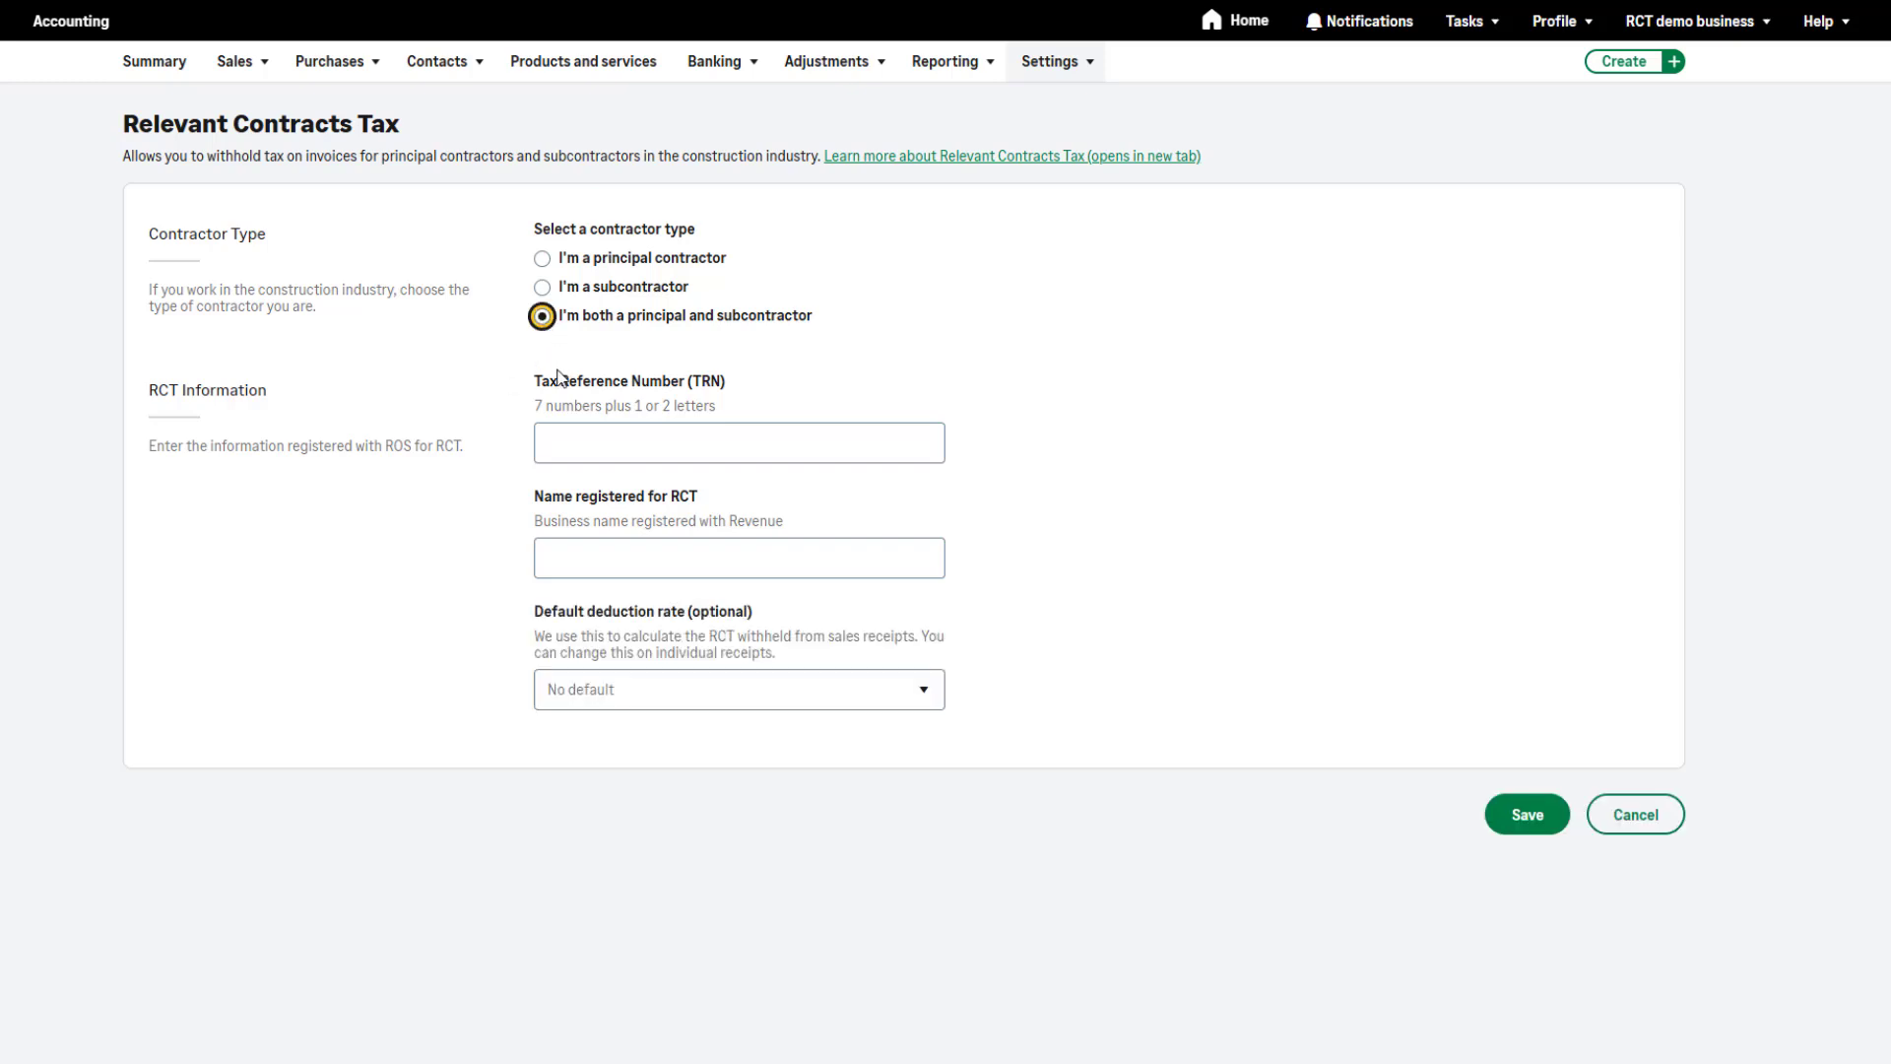
click(569, 438)
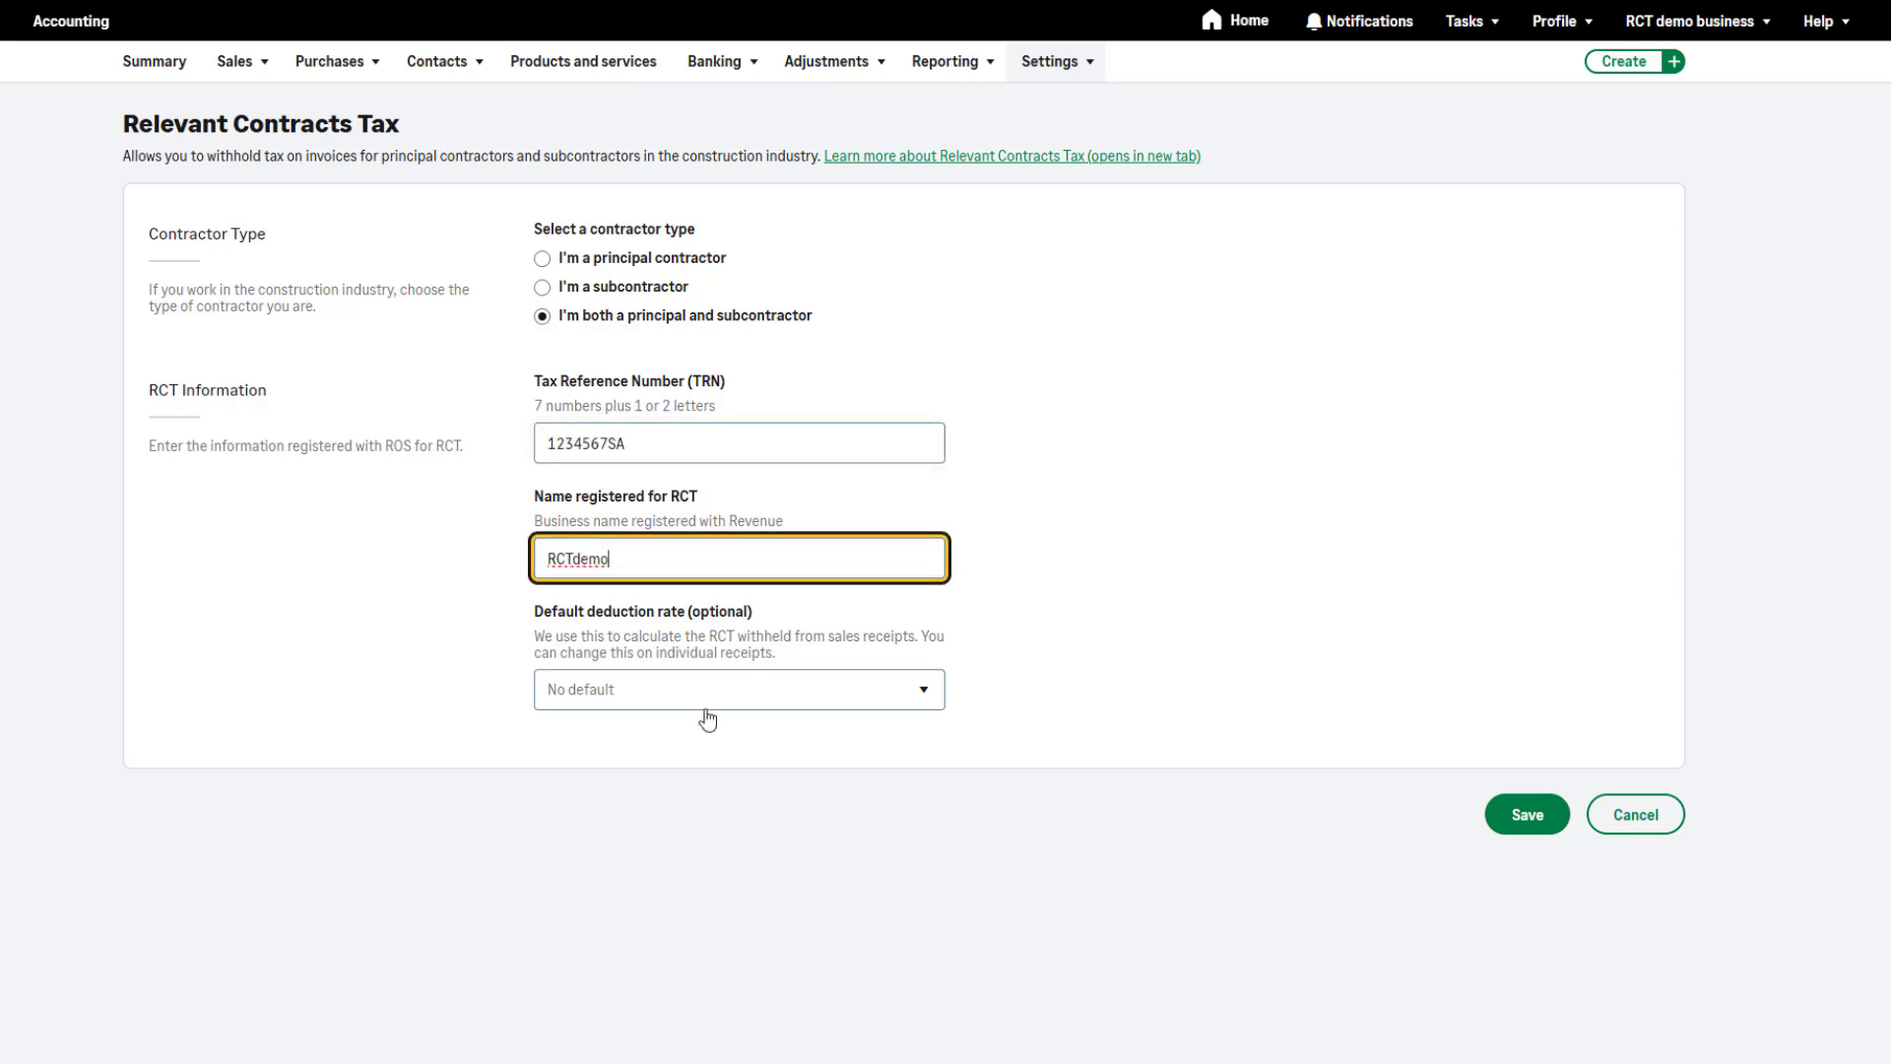
key(Tab)
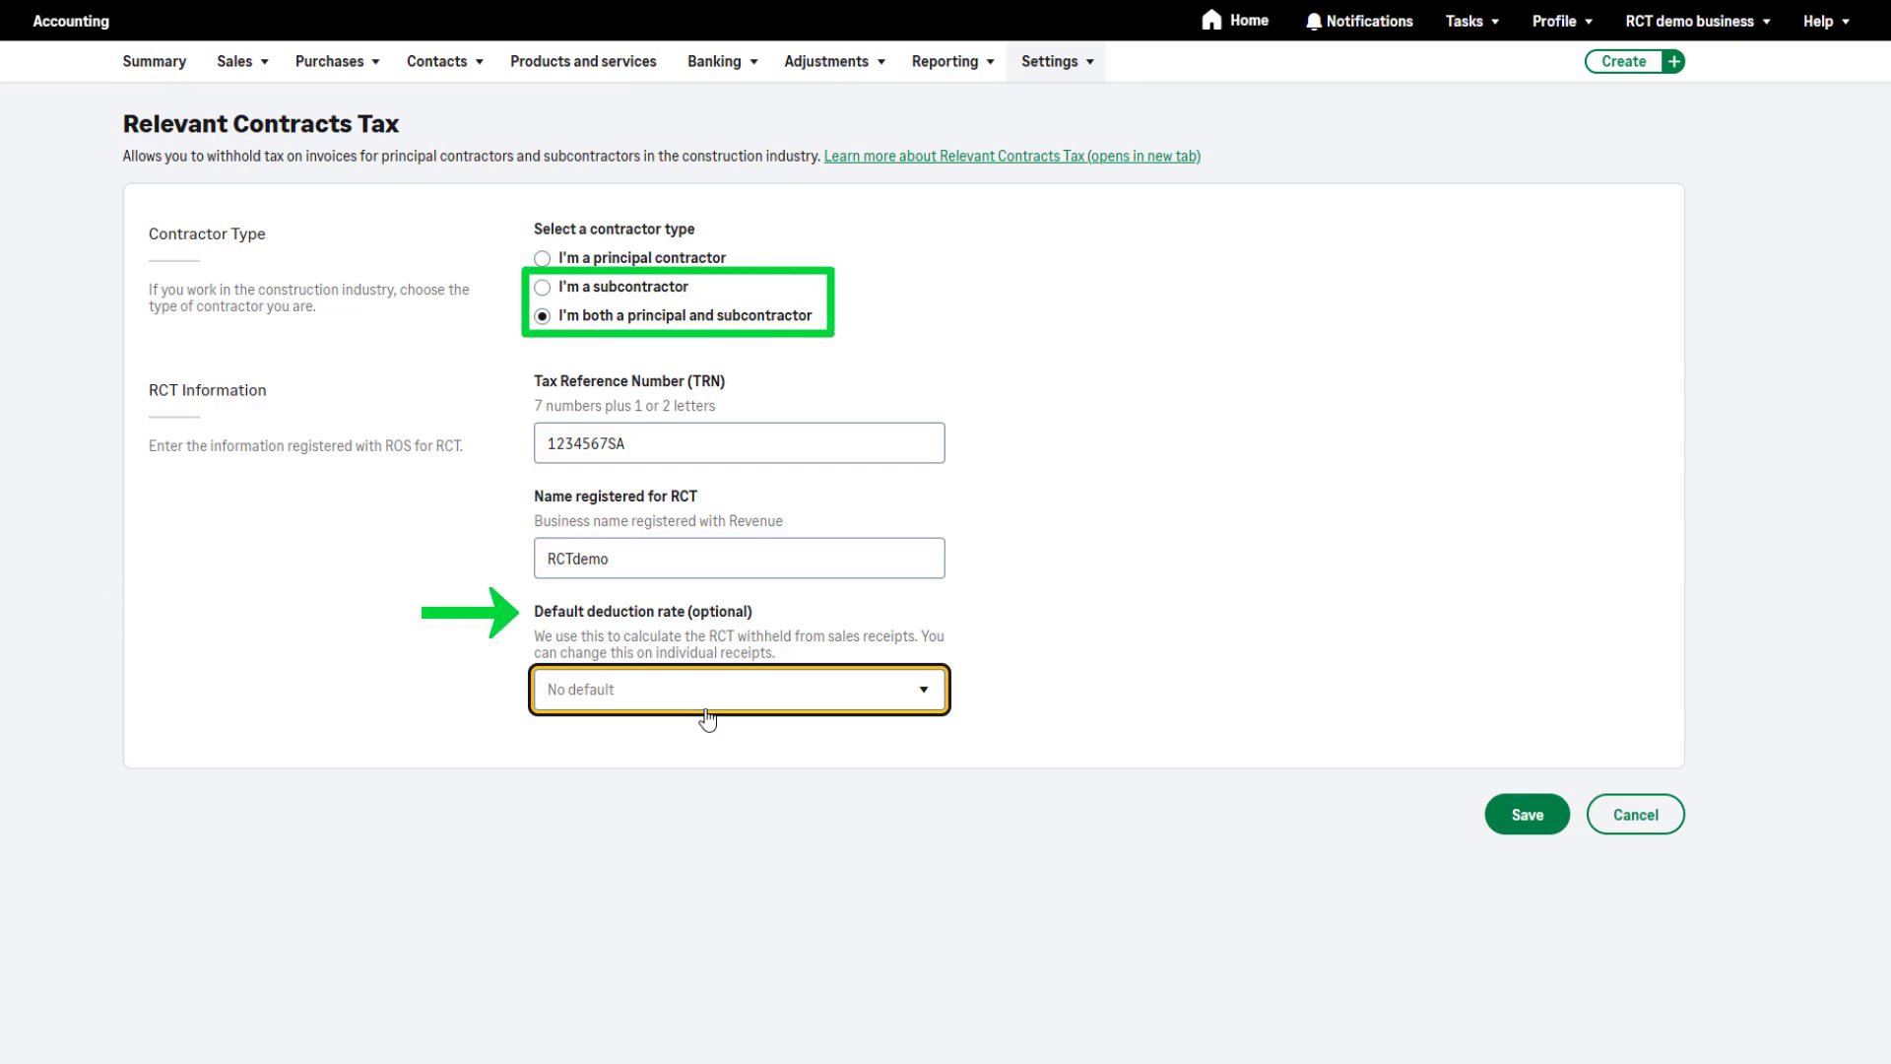
Choose No default as the default deduction rate, then save the setup and confirm enabling Relevant Contracts Tax
click(706, 710)
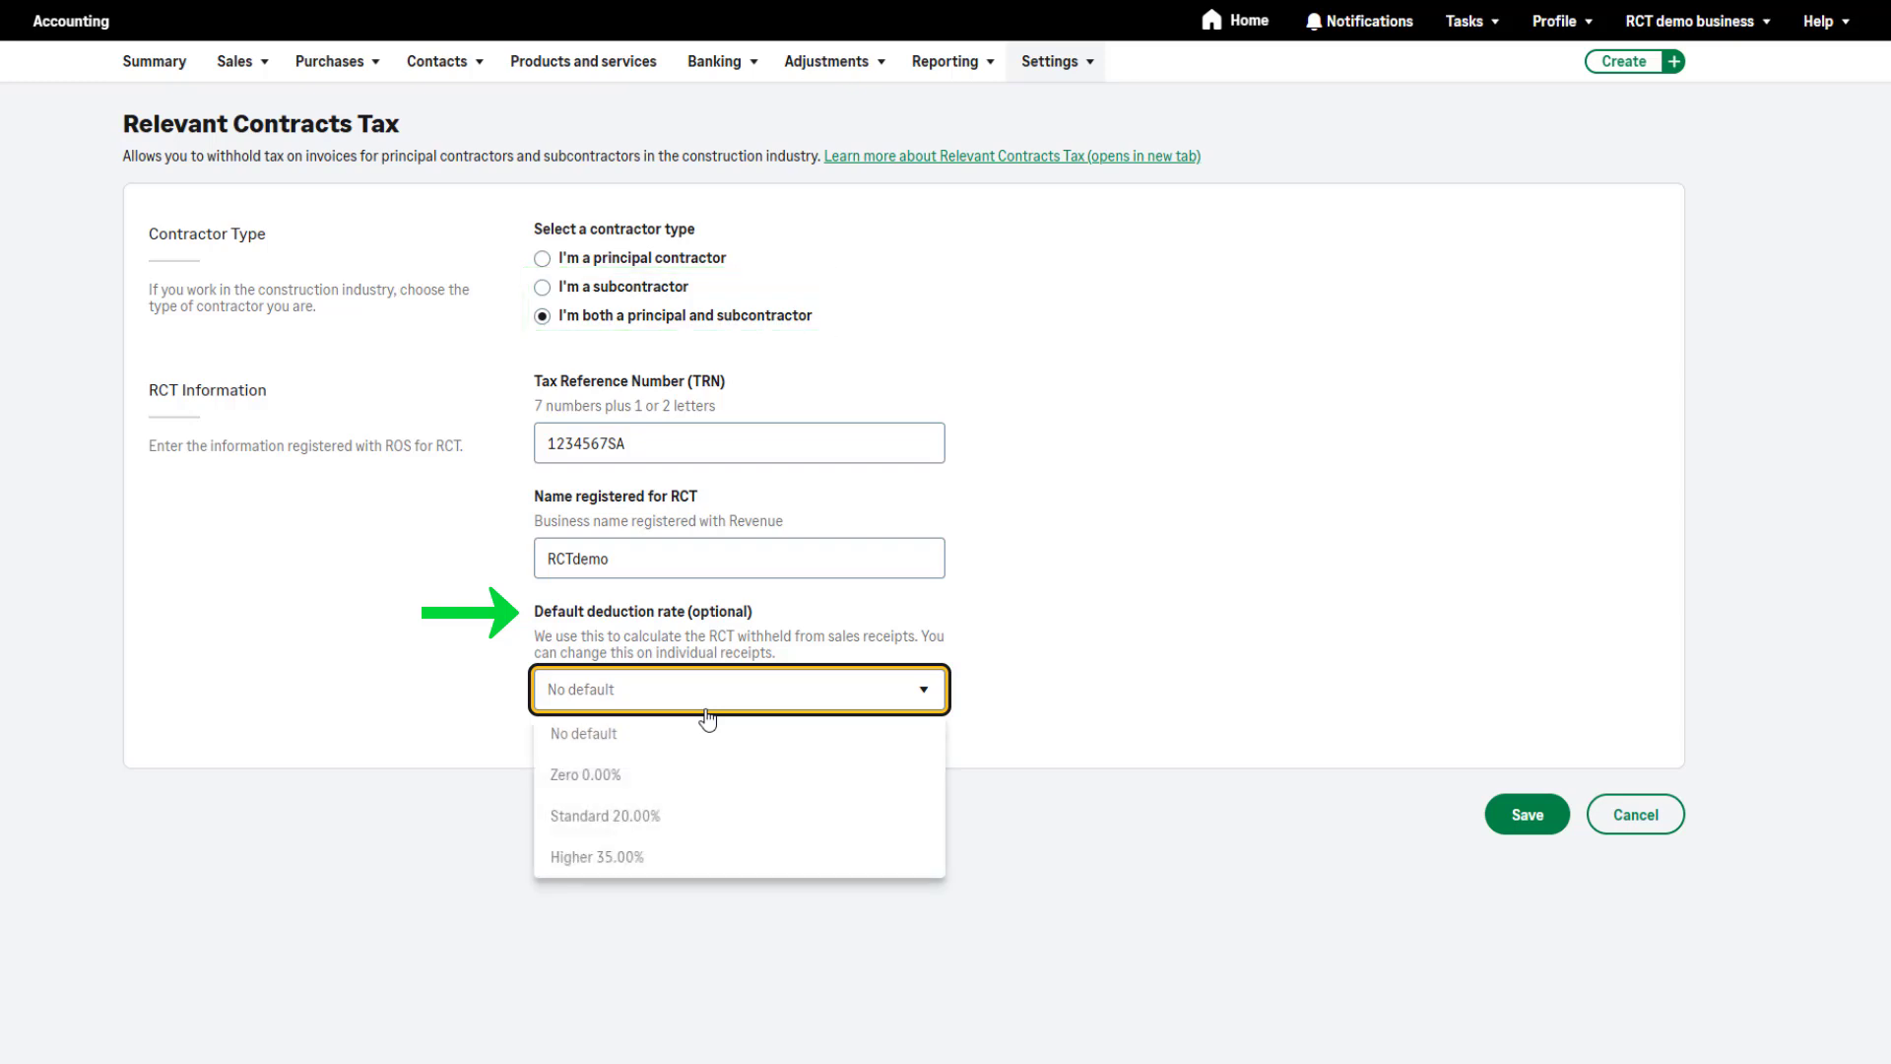
click(702, 746)
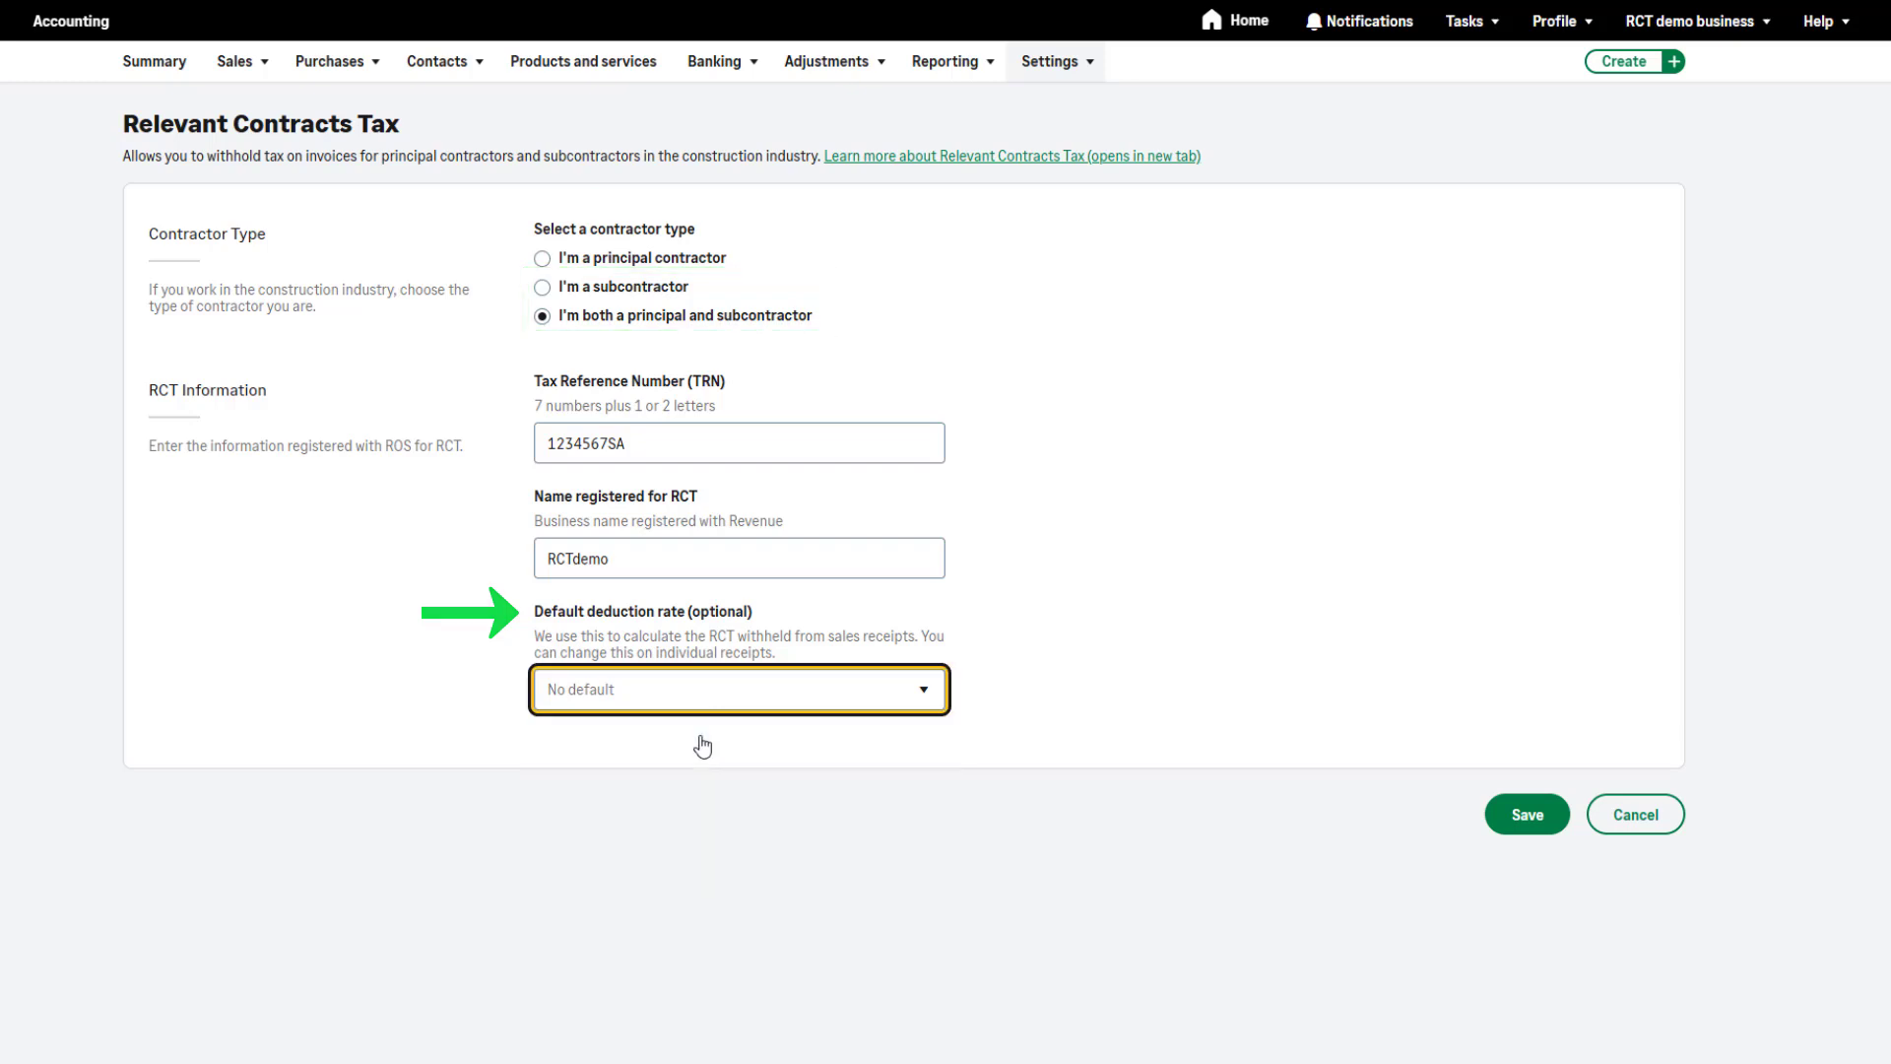
click(1215, 706)
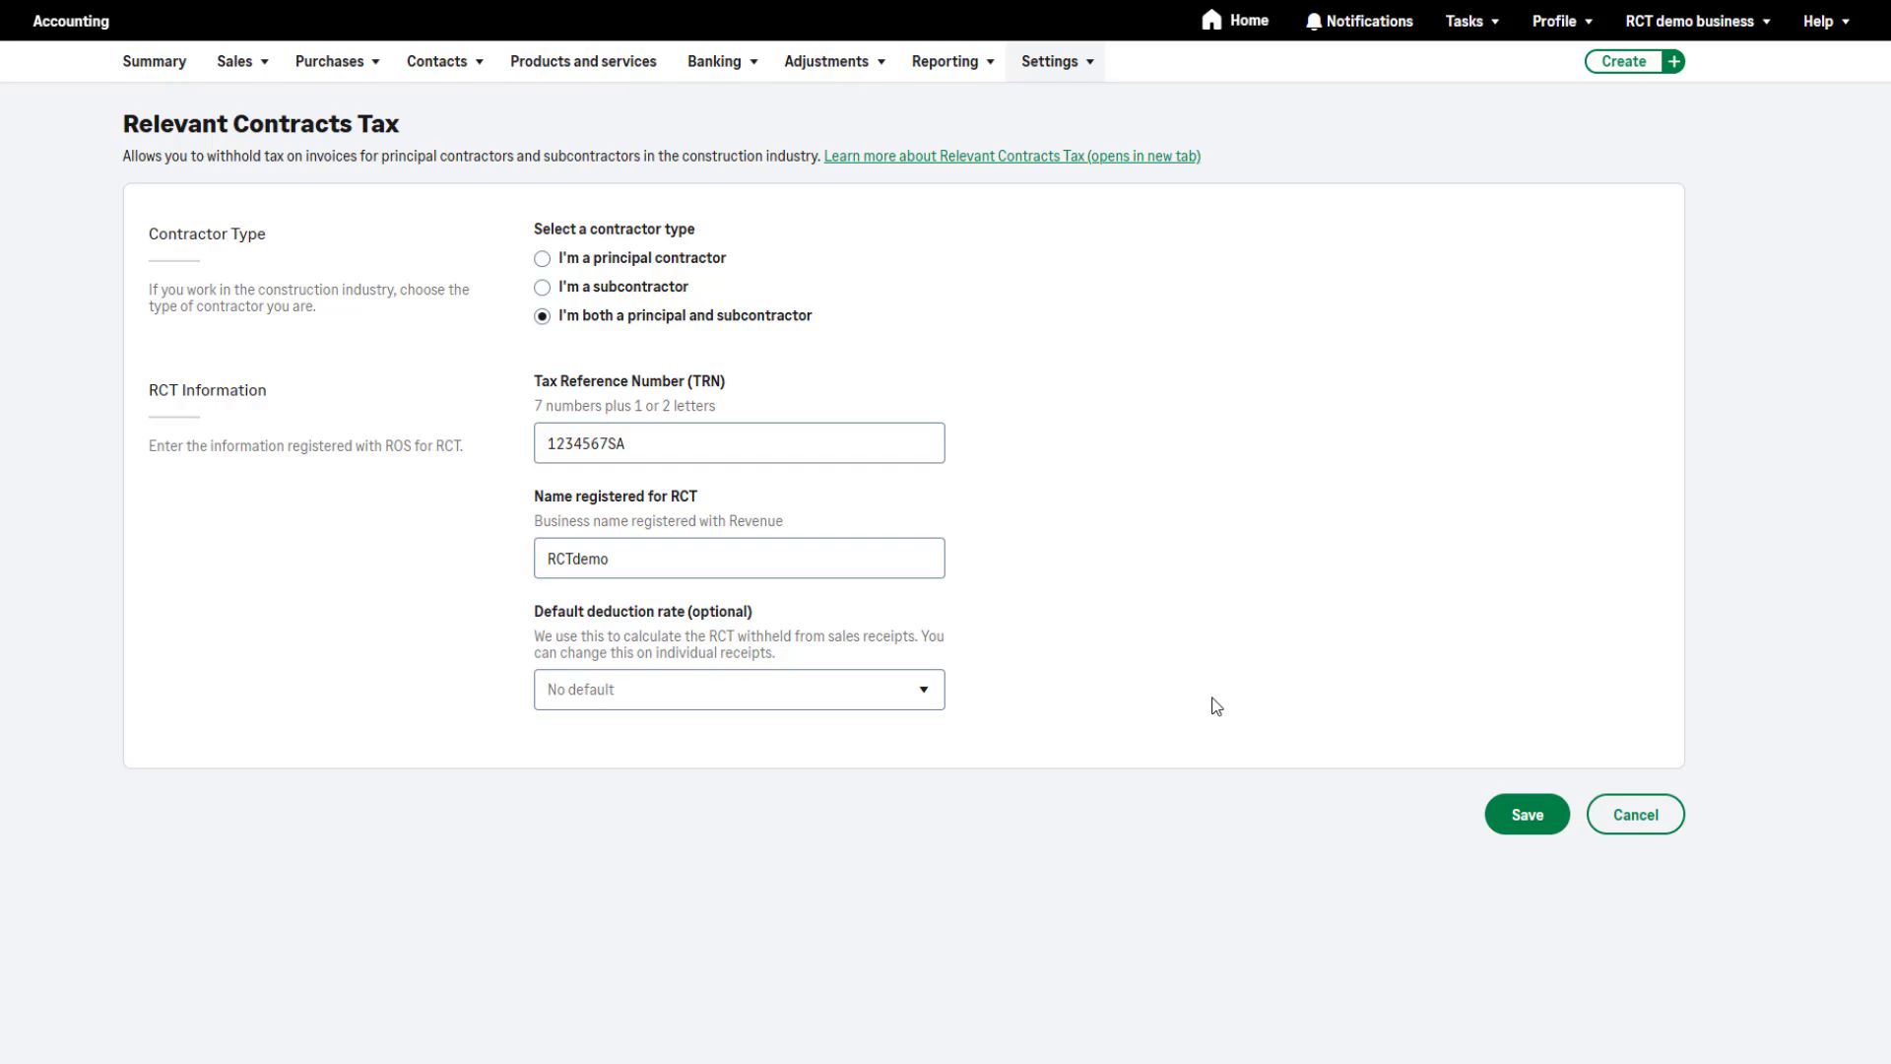
click(1502, 820)
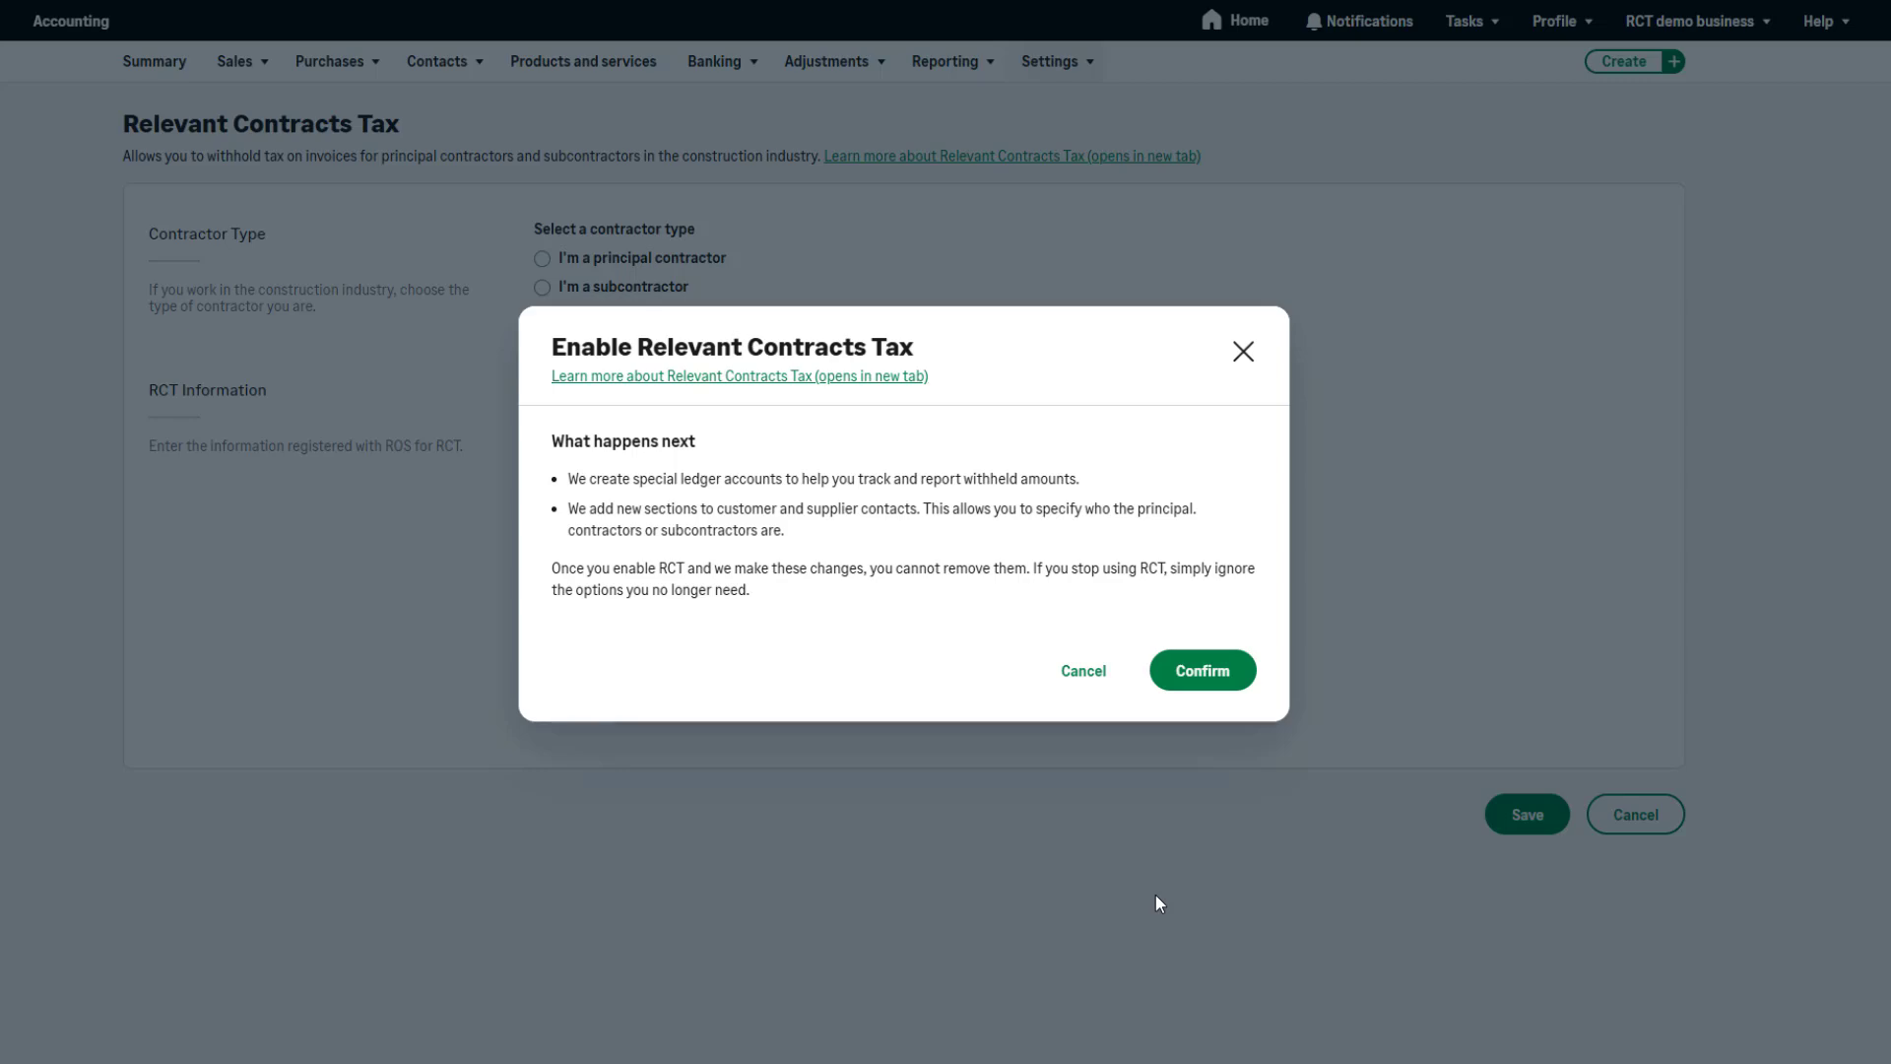
click(1203, 671)
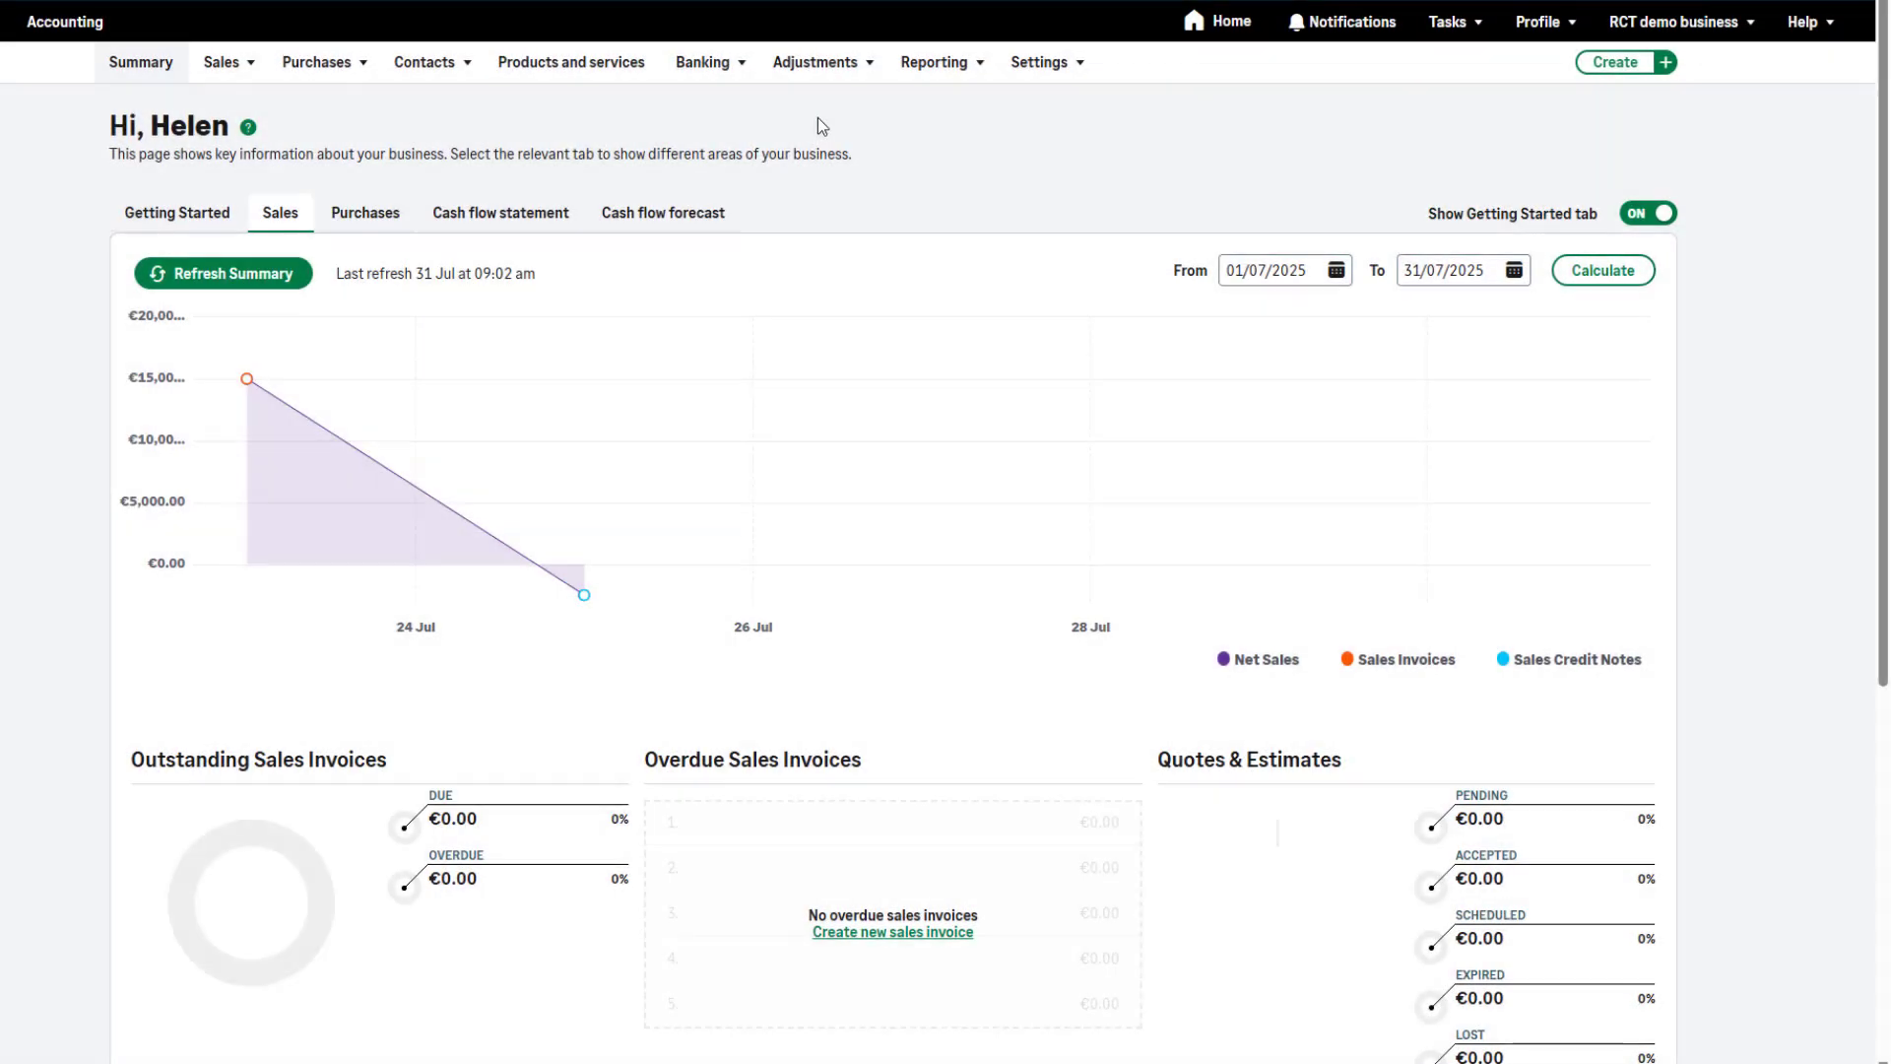
Open the customer record for Great North Doors from the customer contacts
click(425, 62)
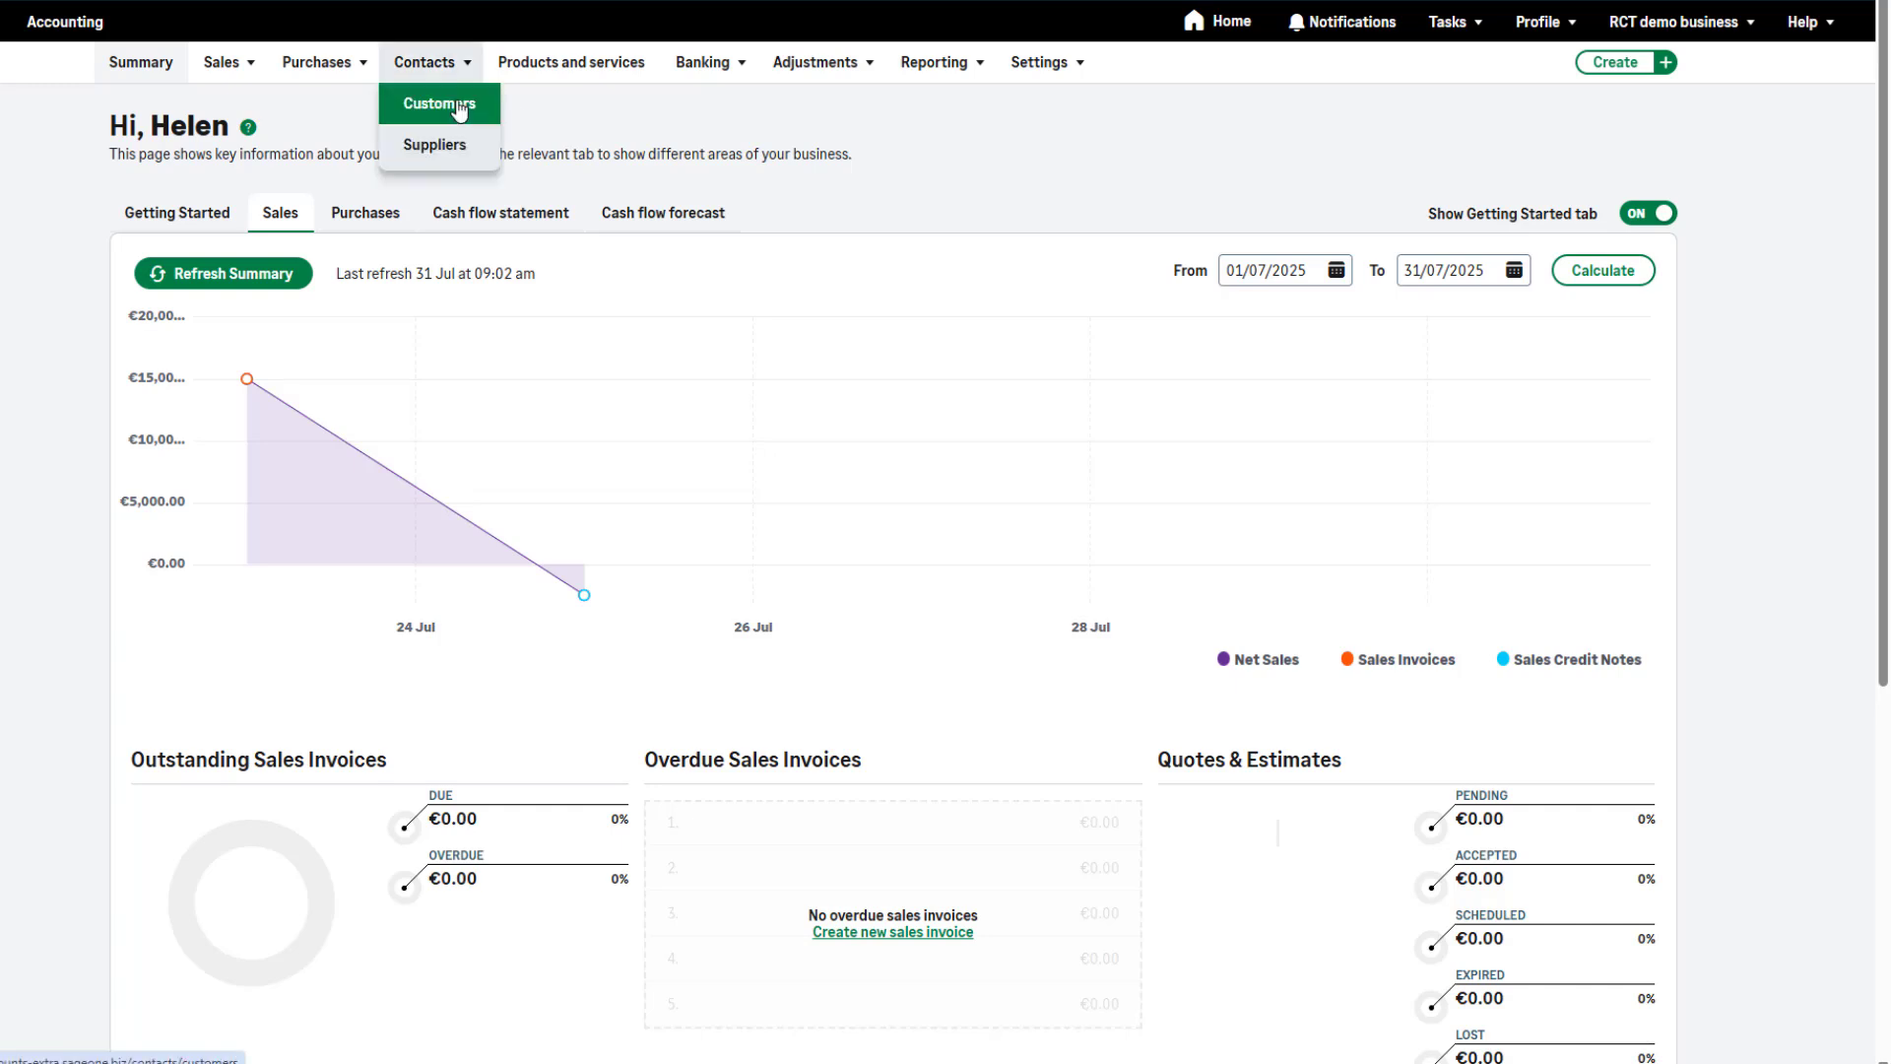
click(459, 110)
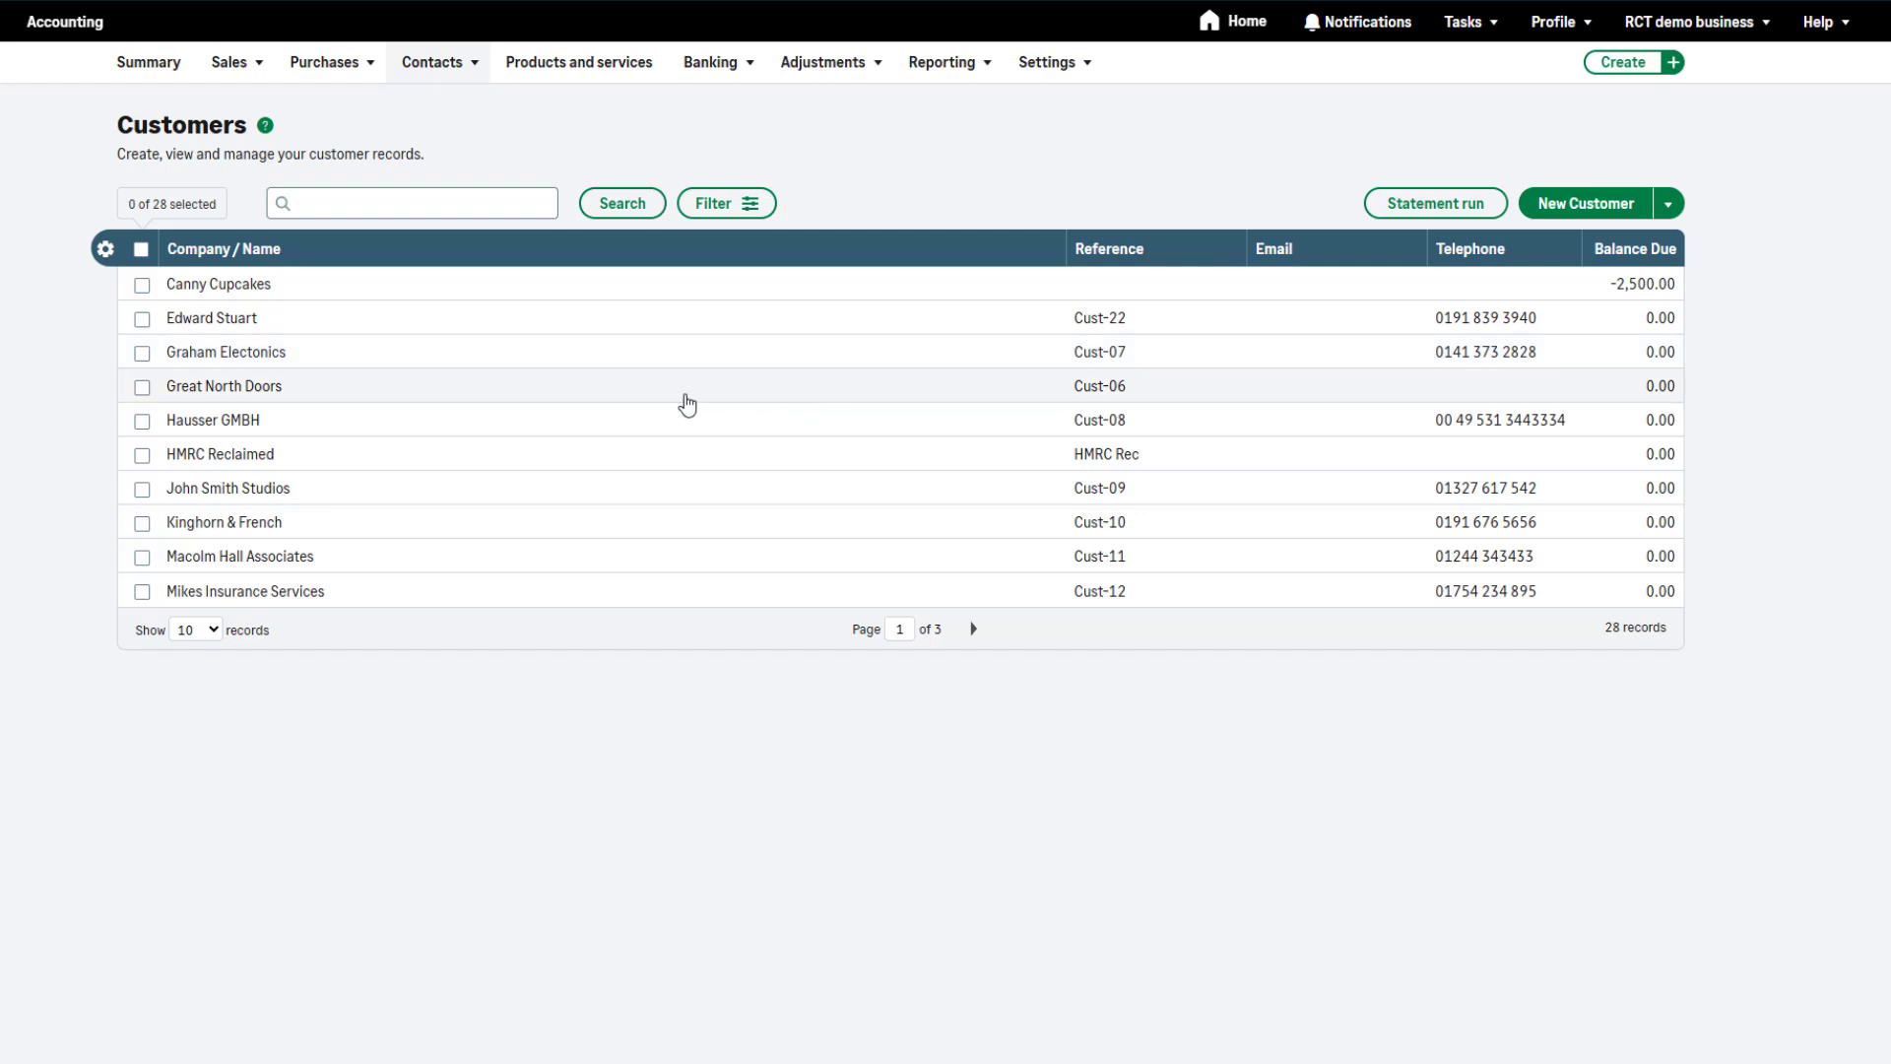
click(508, 405)
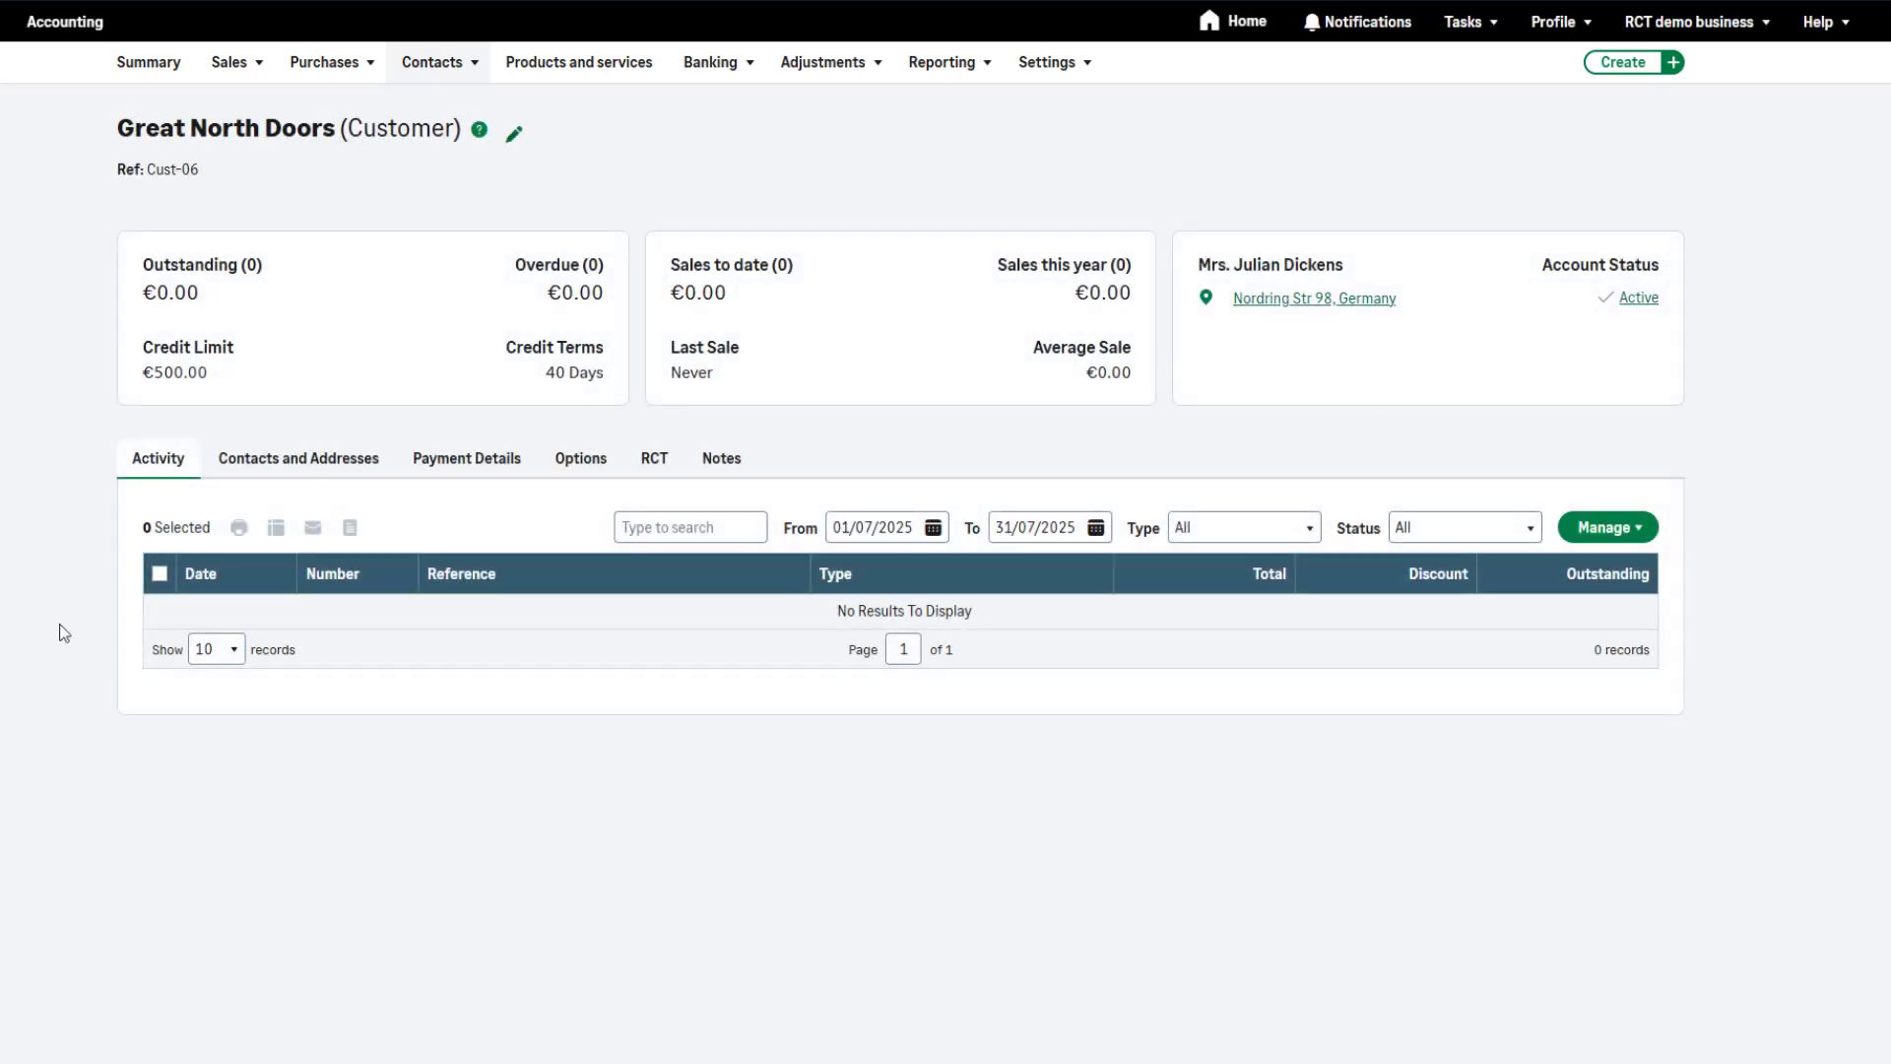
Open the account details in the customer's options for editing, check the VAT number field and save them
click(576, 471)
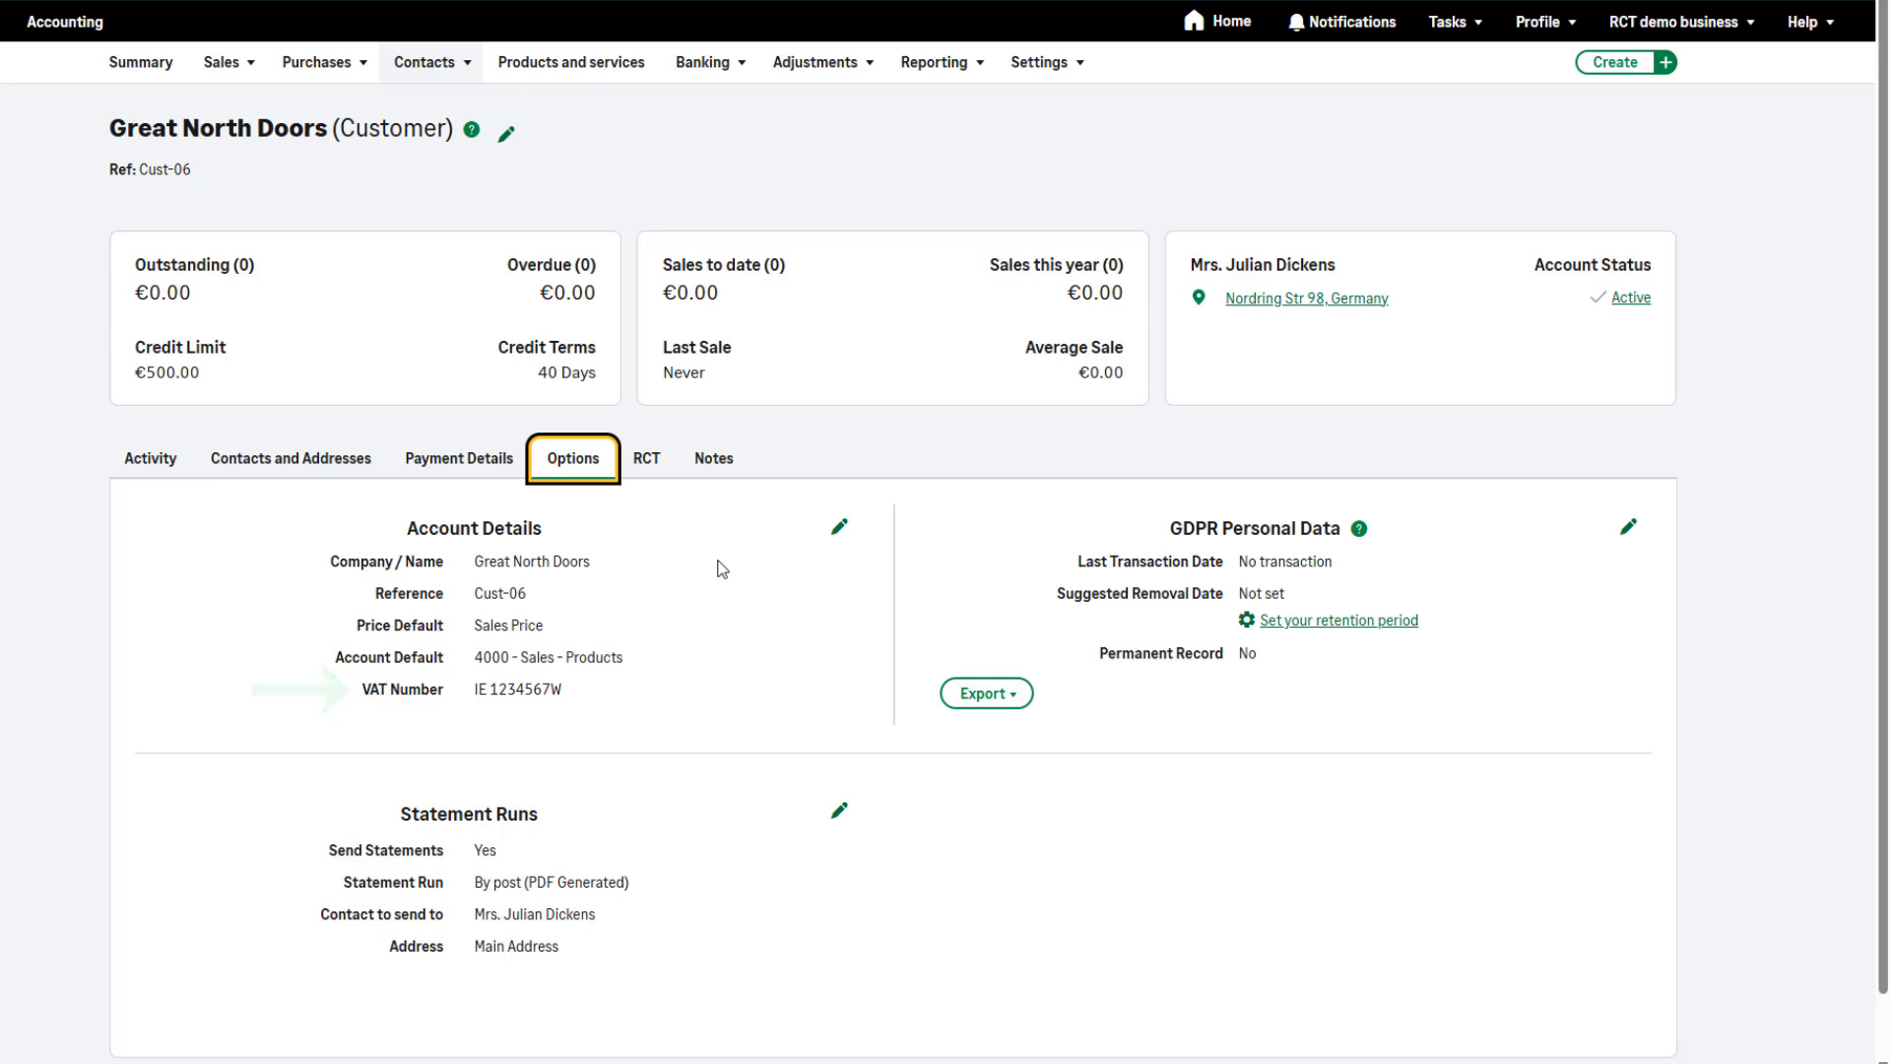
click(839, 528)
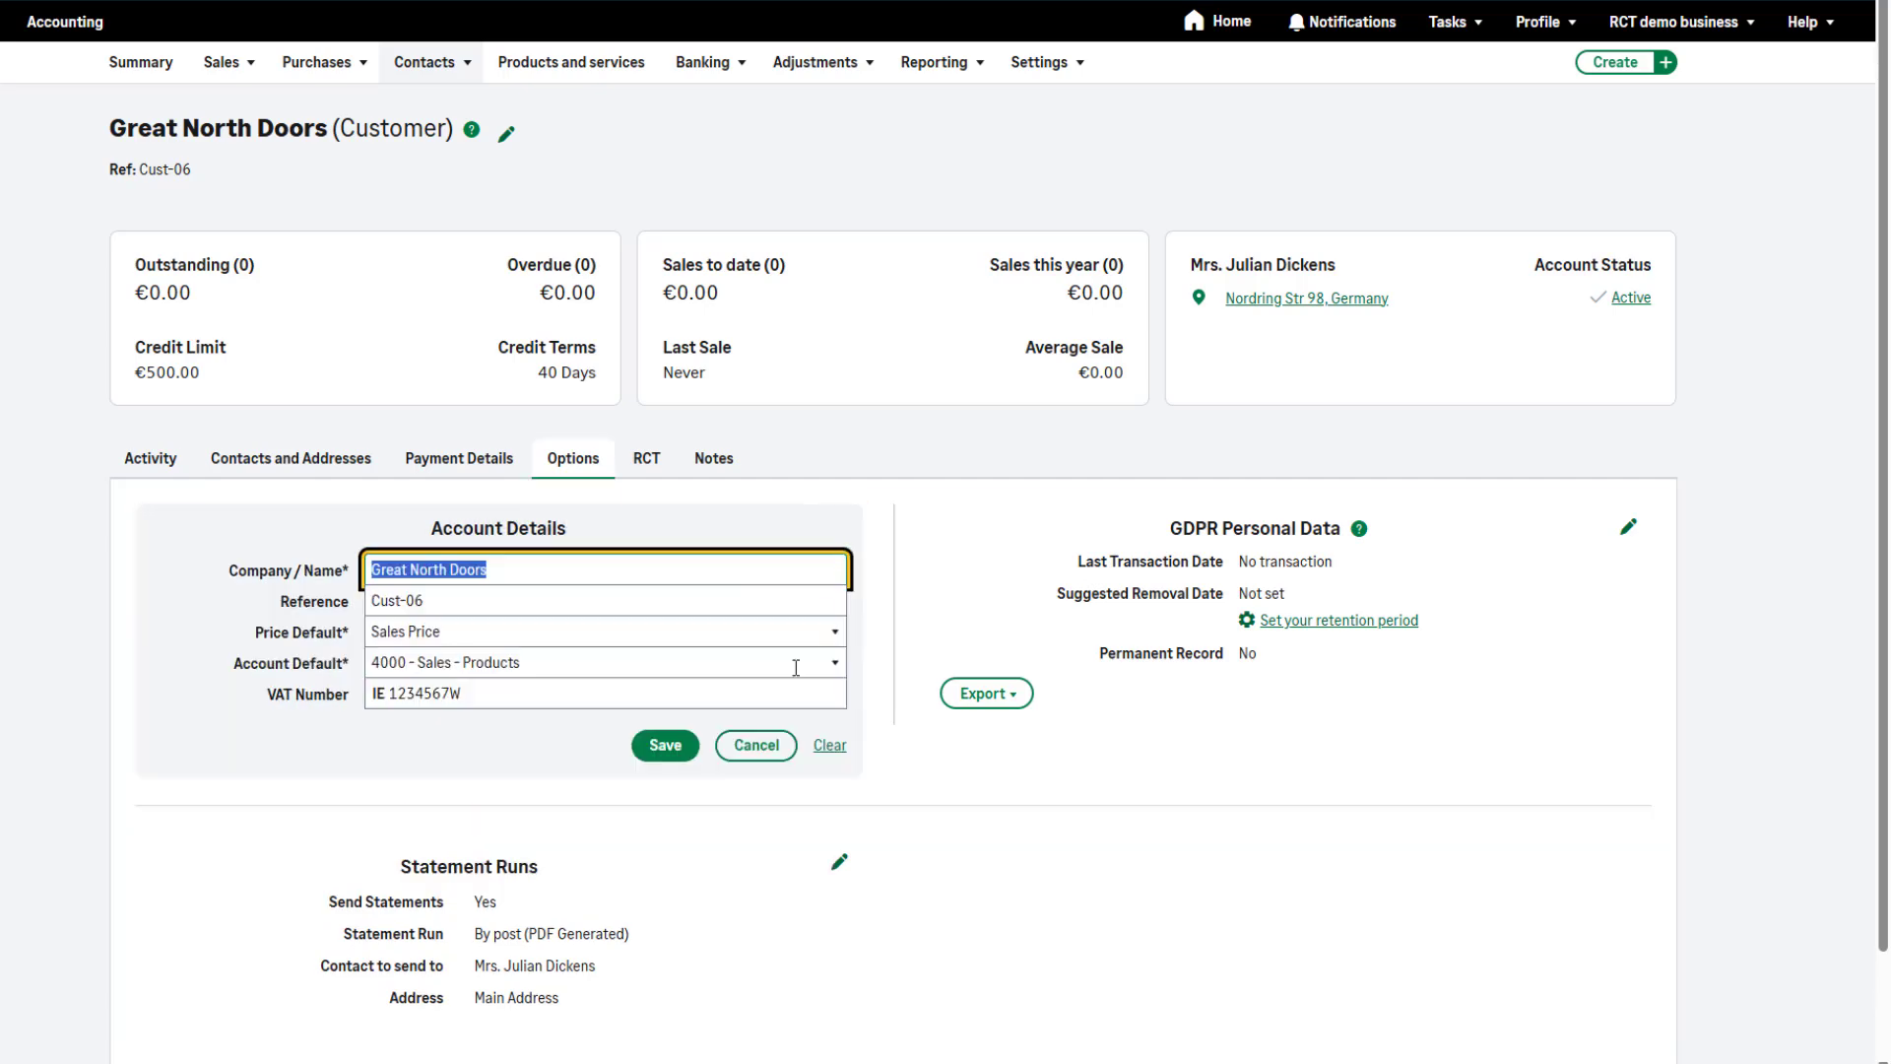
click(782, 703)
click(666, 744)
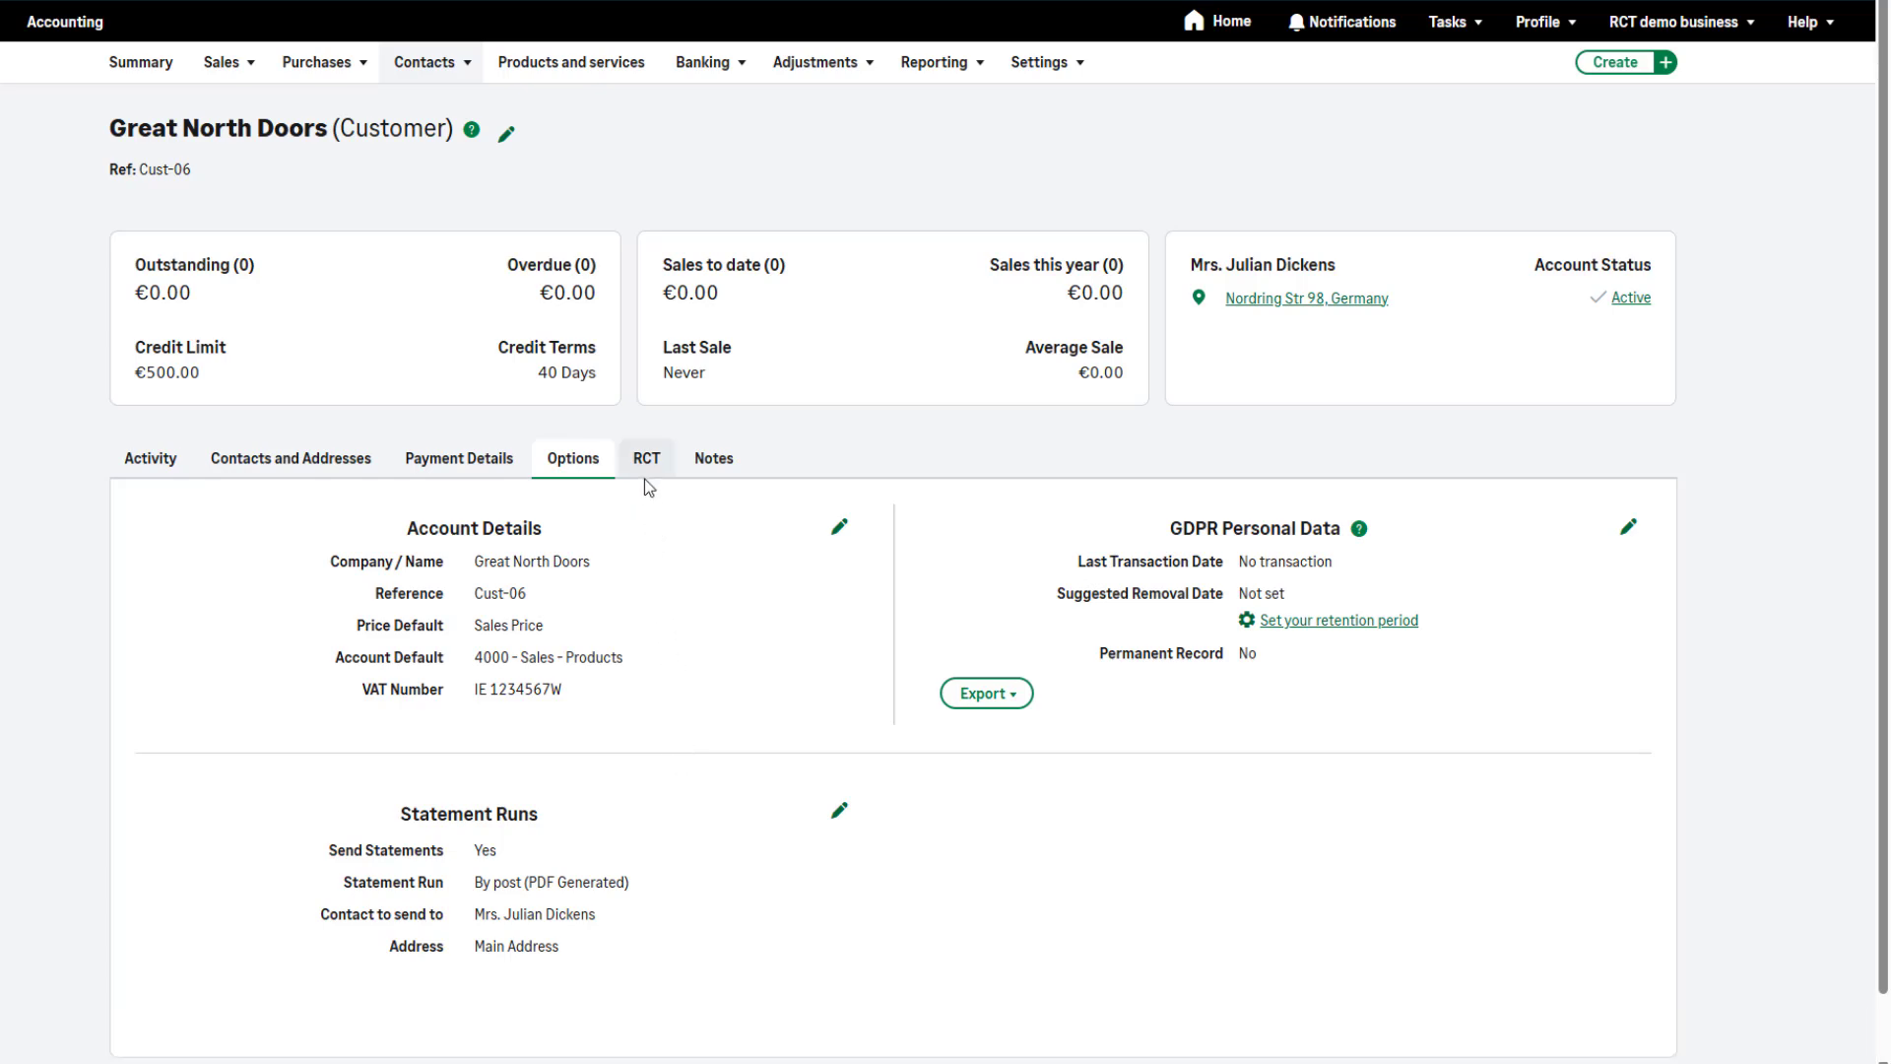
Mark the customer Great North Doors as registered for RCT and save the change
click(646, 479)
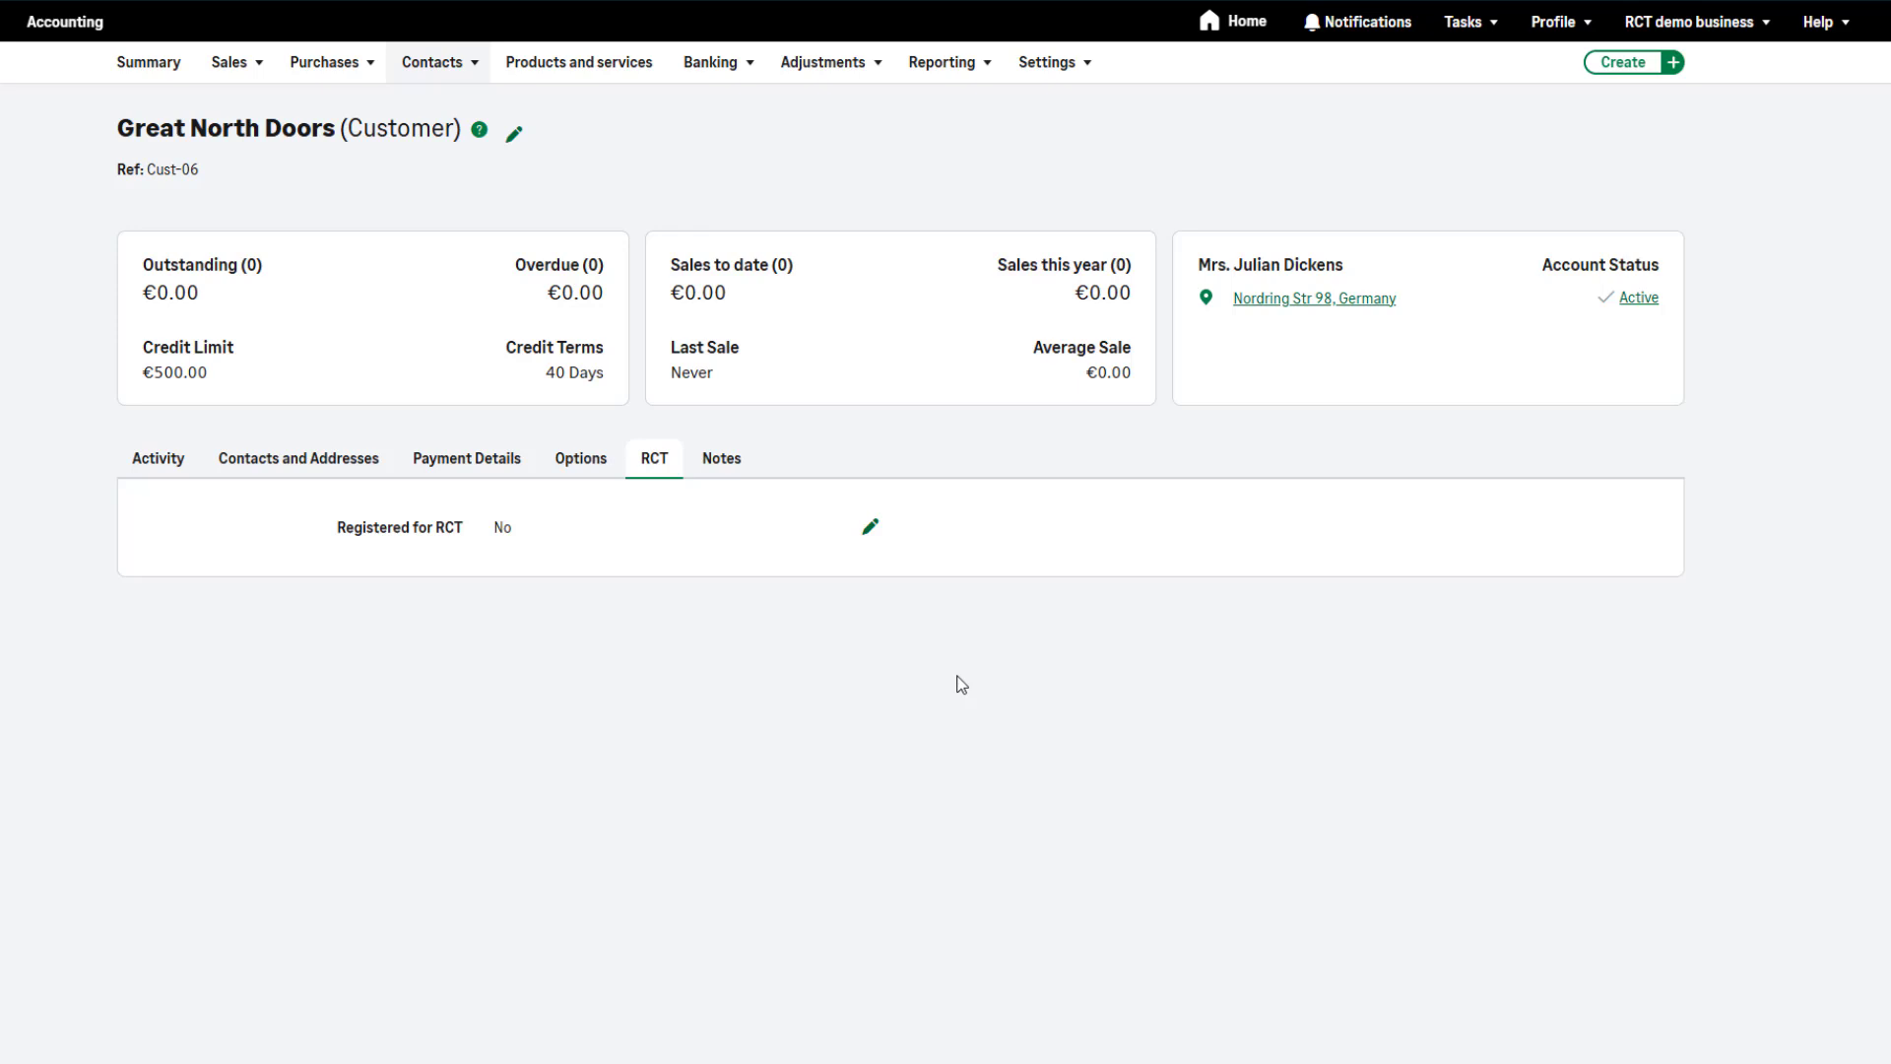
click(871, 530)
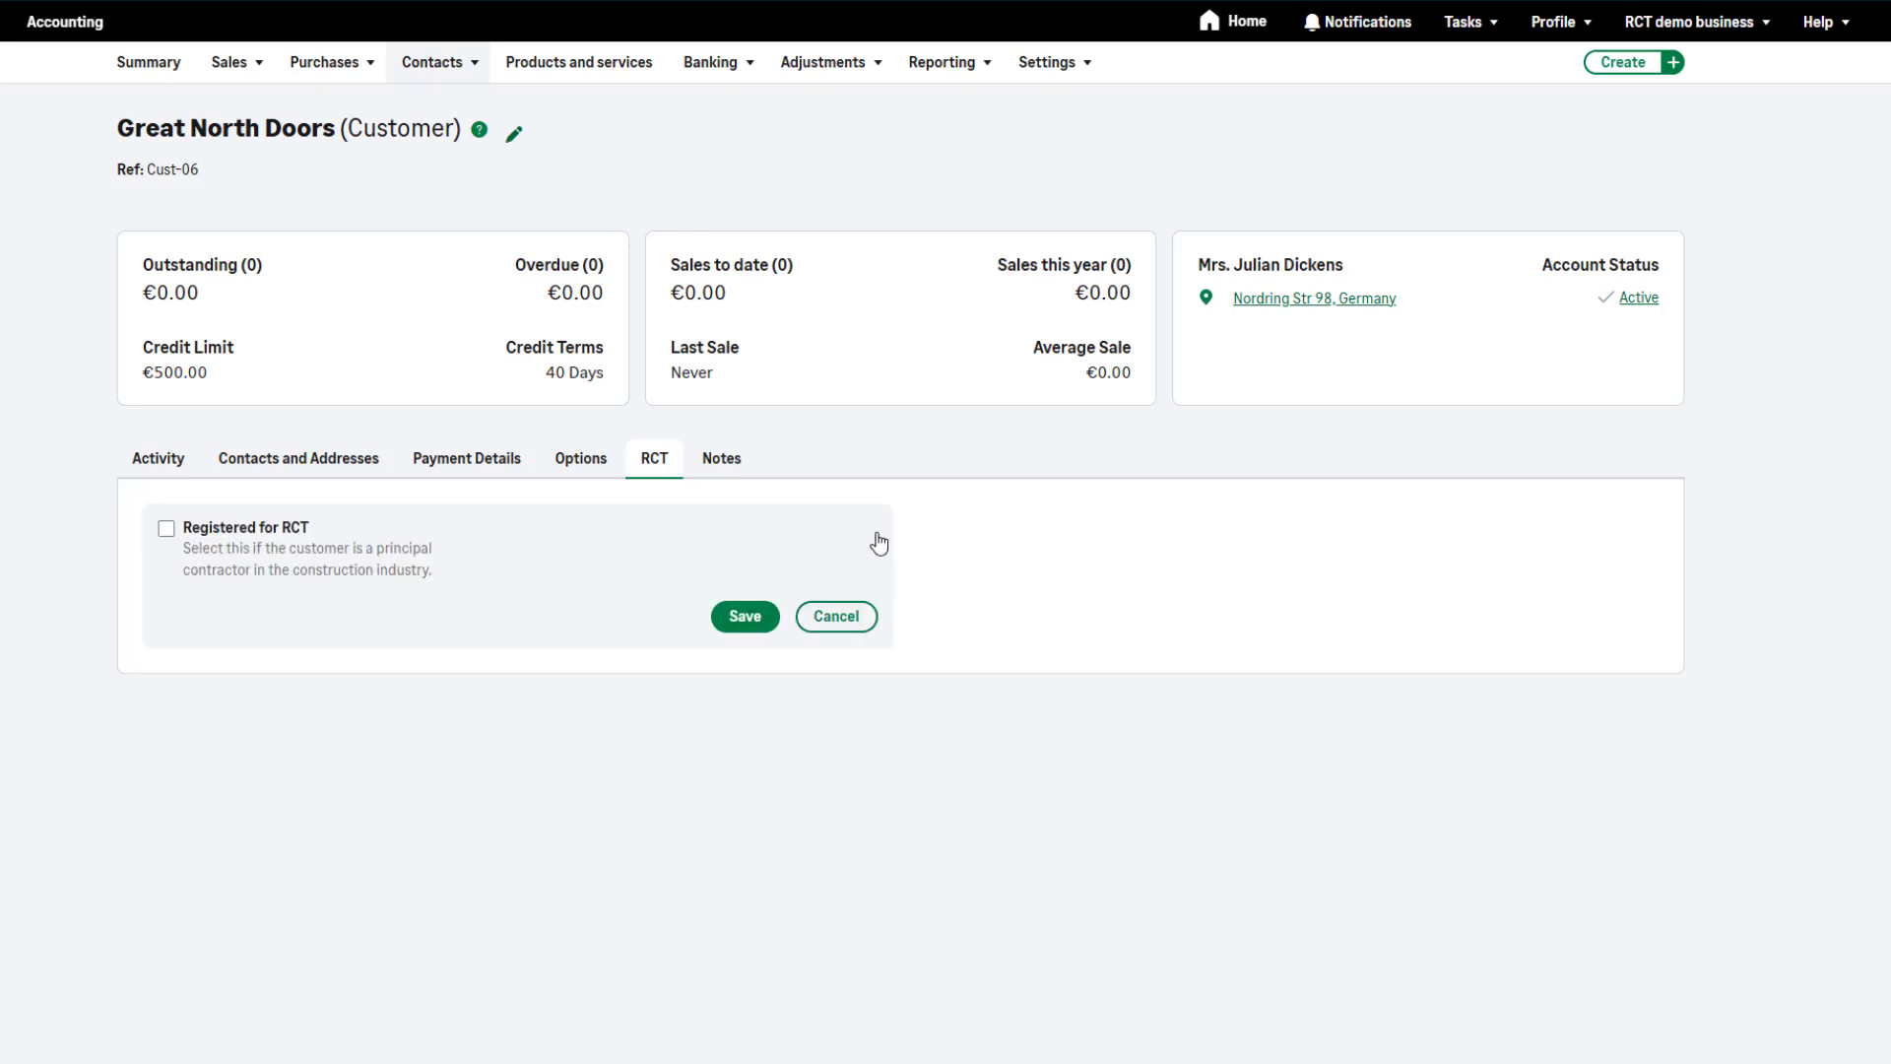
click(167, 532)
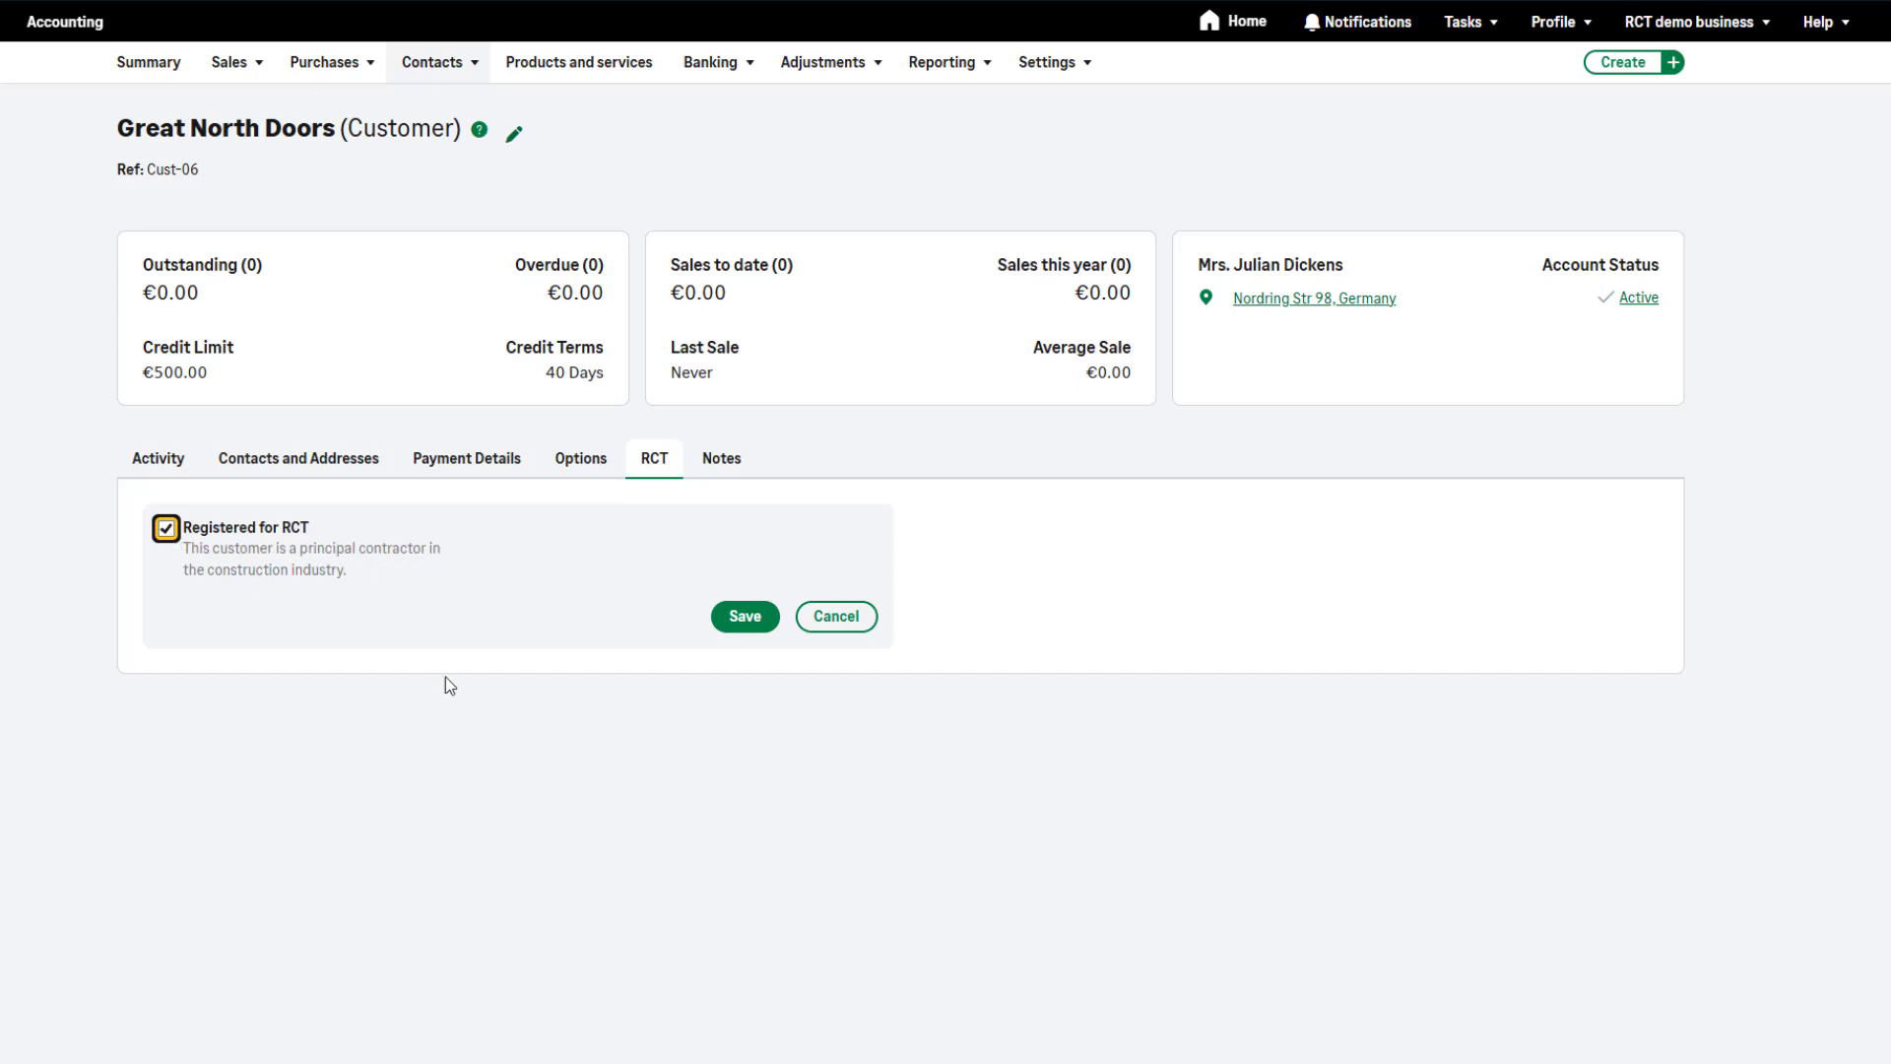
click(740, 635)
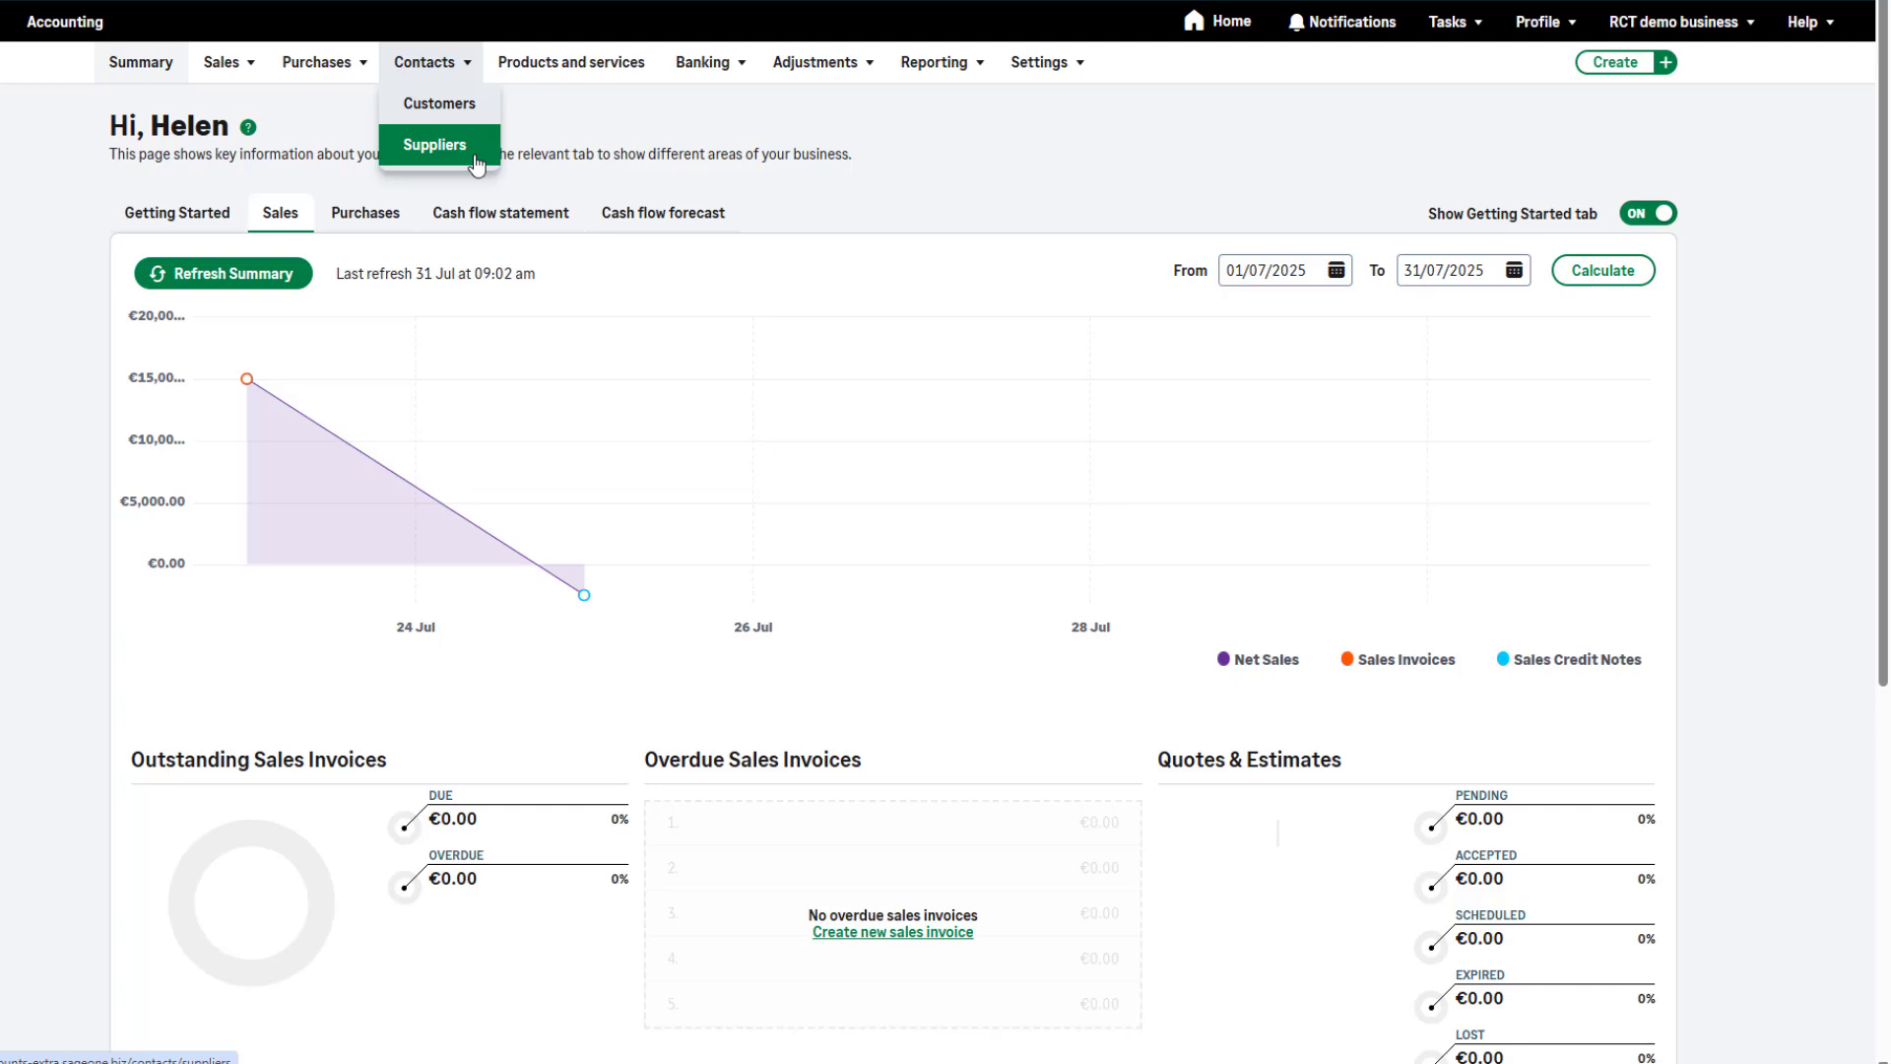
Register the supplier Newtown Builders Ltd for RCT with a default deduction rate of Standard 20.00% and save the change
click(476, 162)
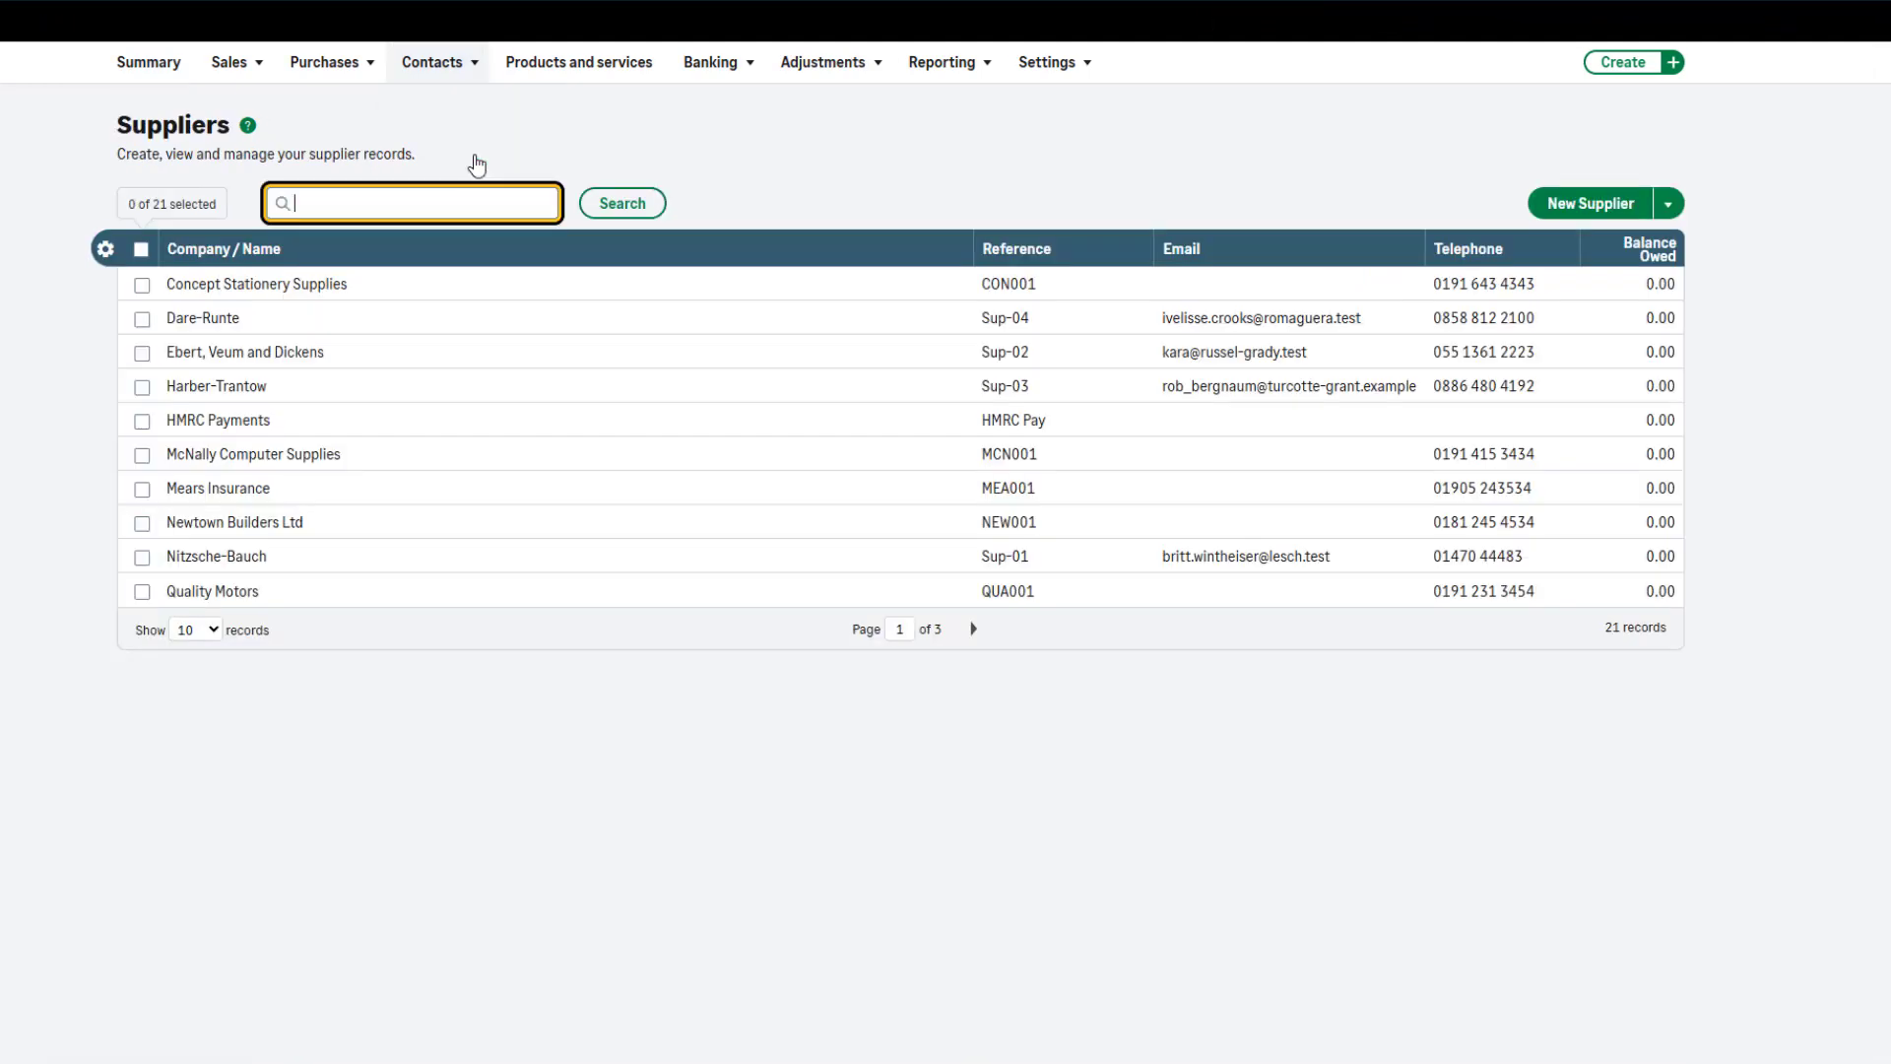
click(459, 531)
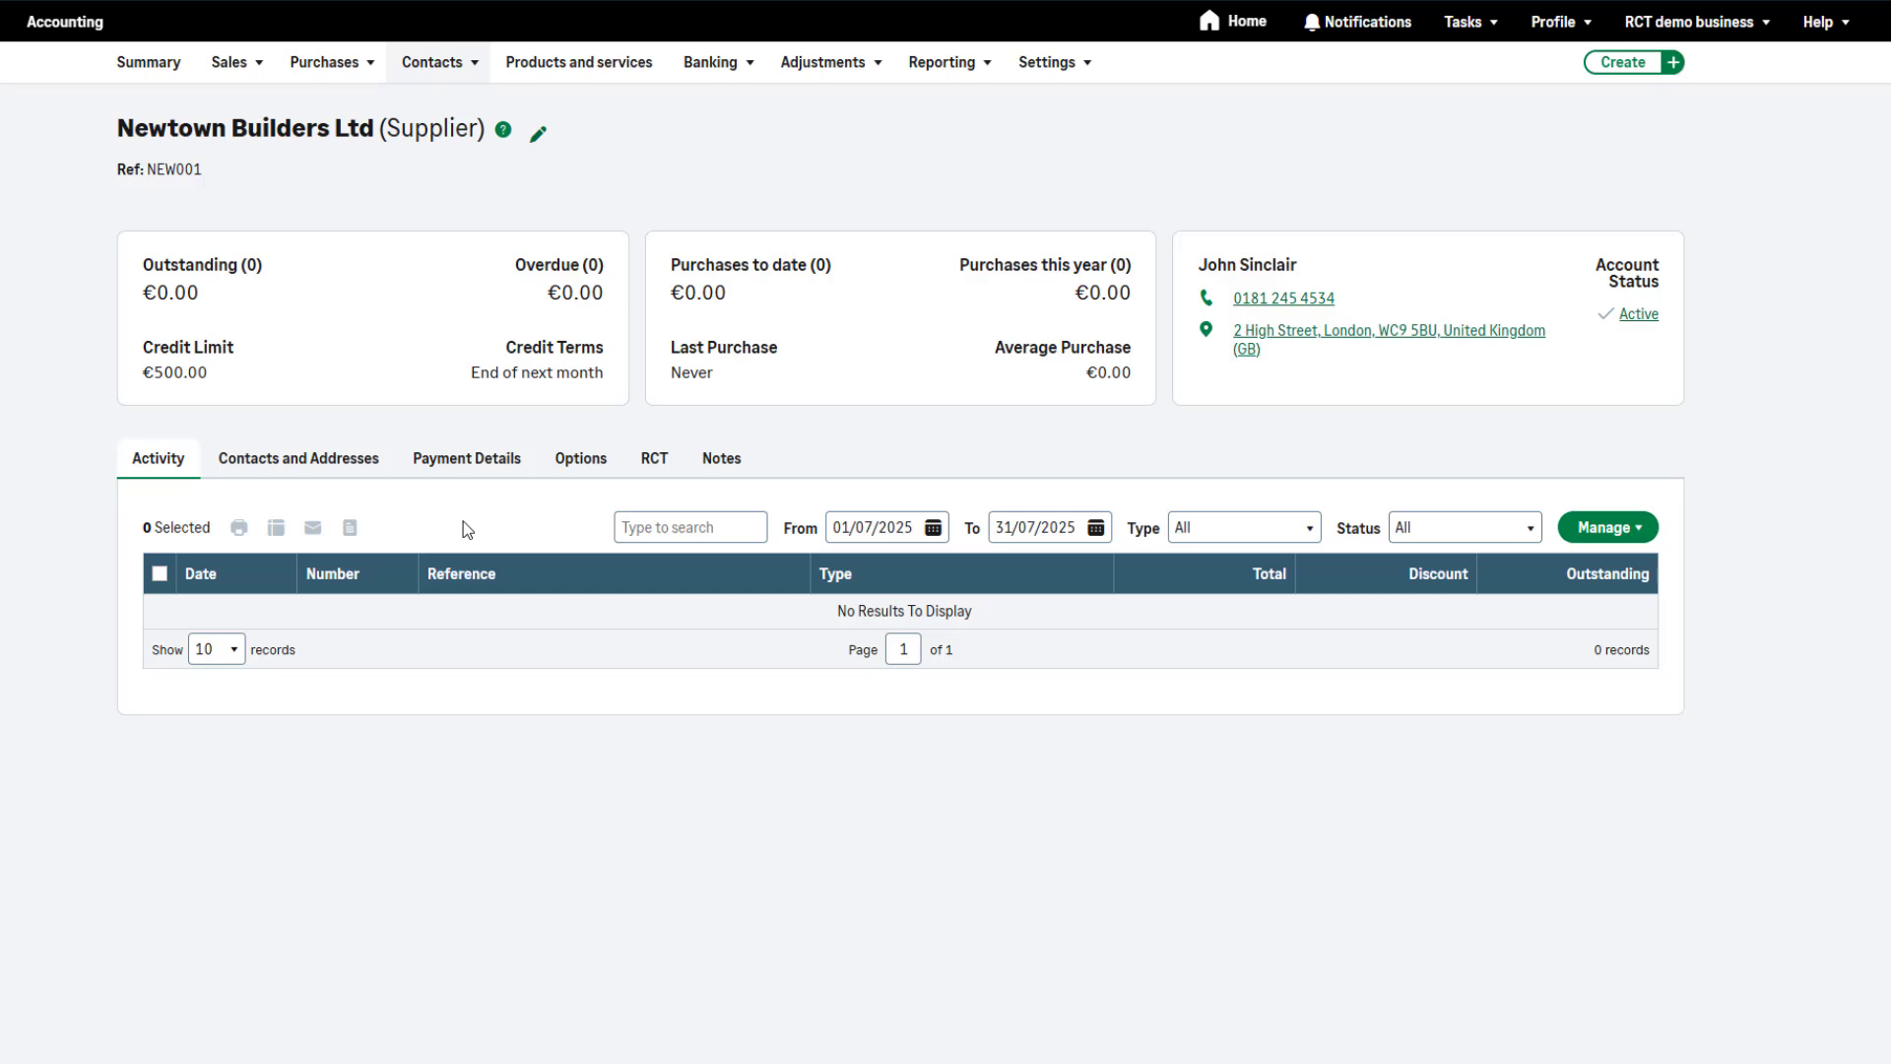
click(658, 463)
click(872, 526)
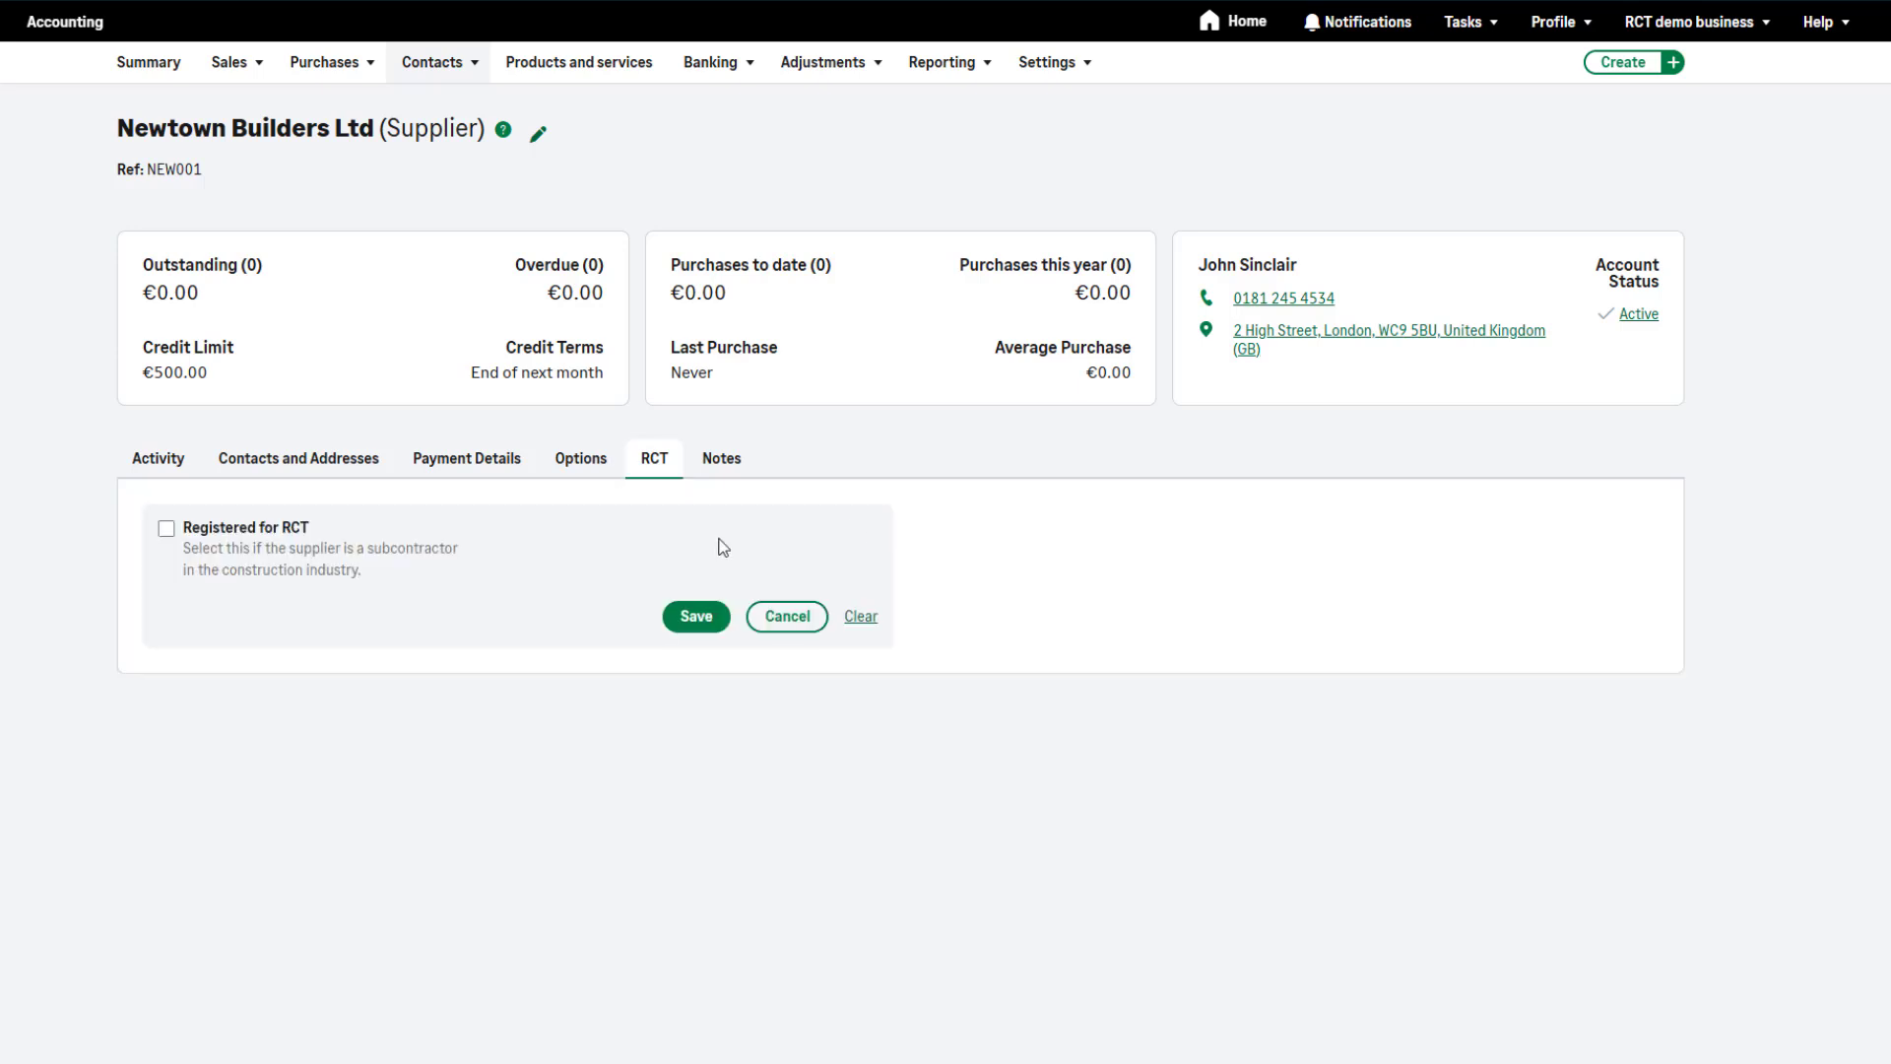
click(166, 532)
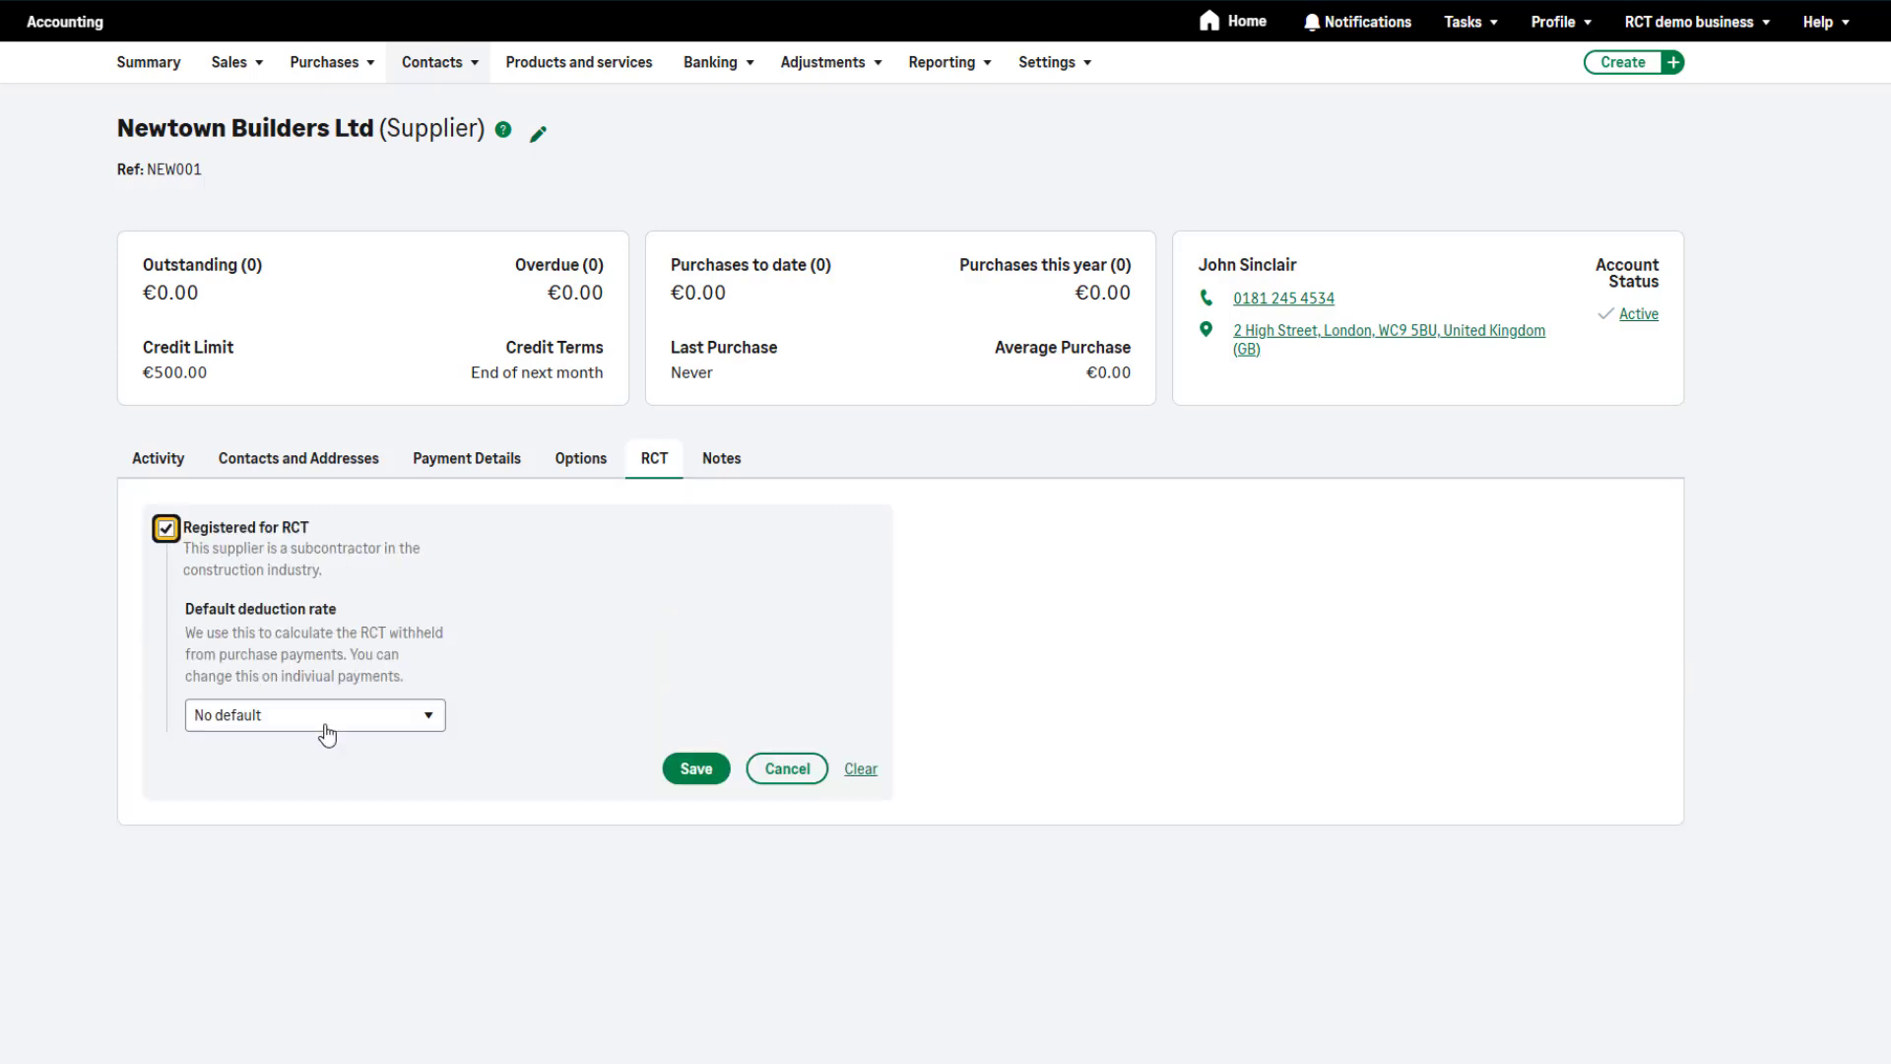
click(424, 726)
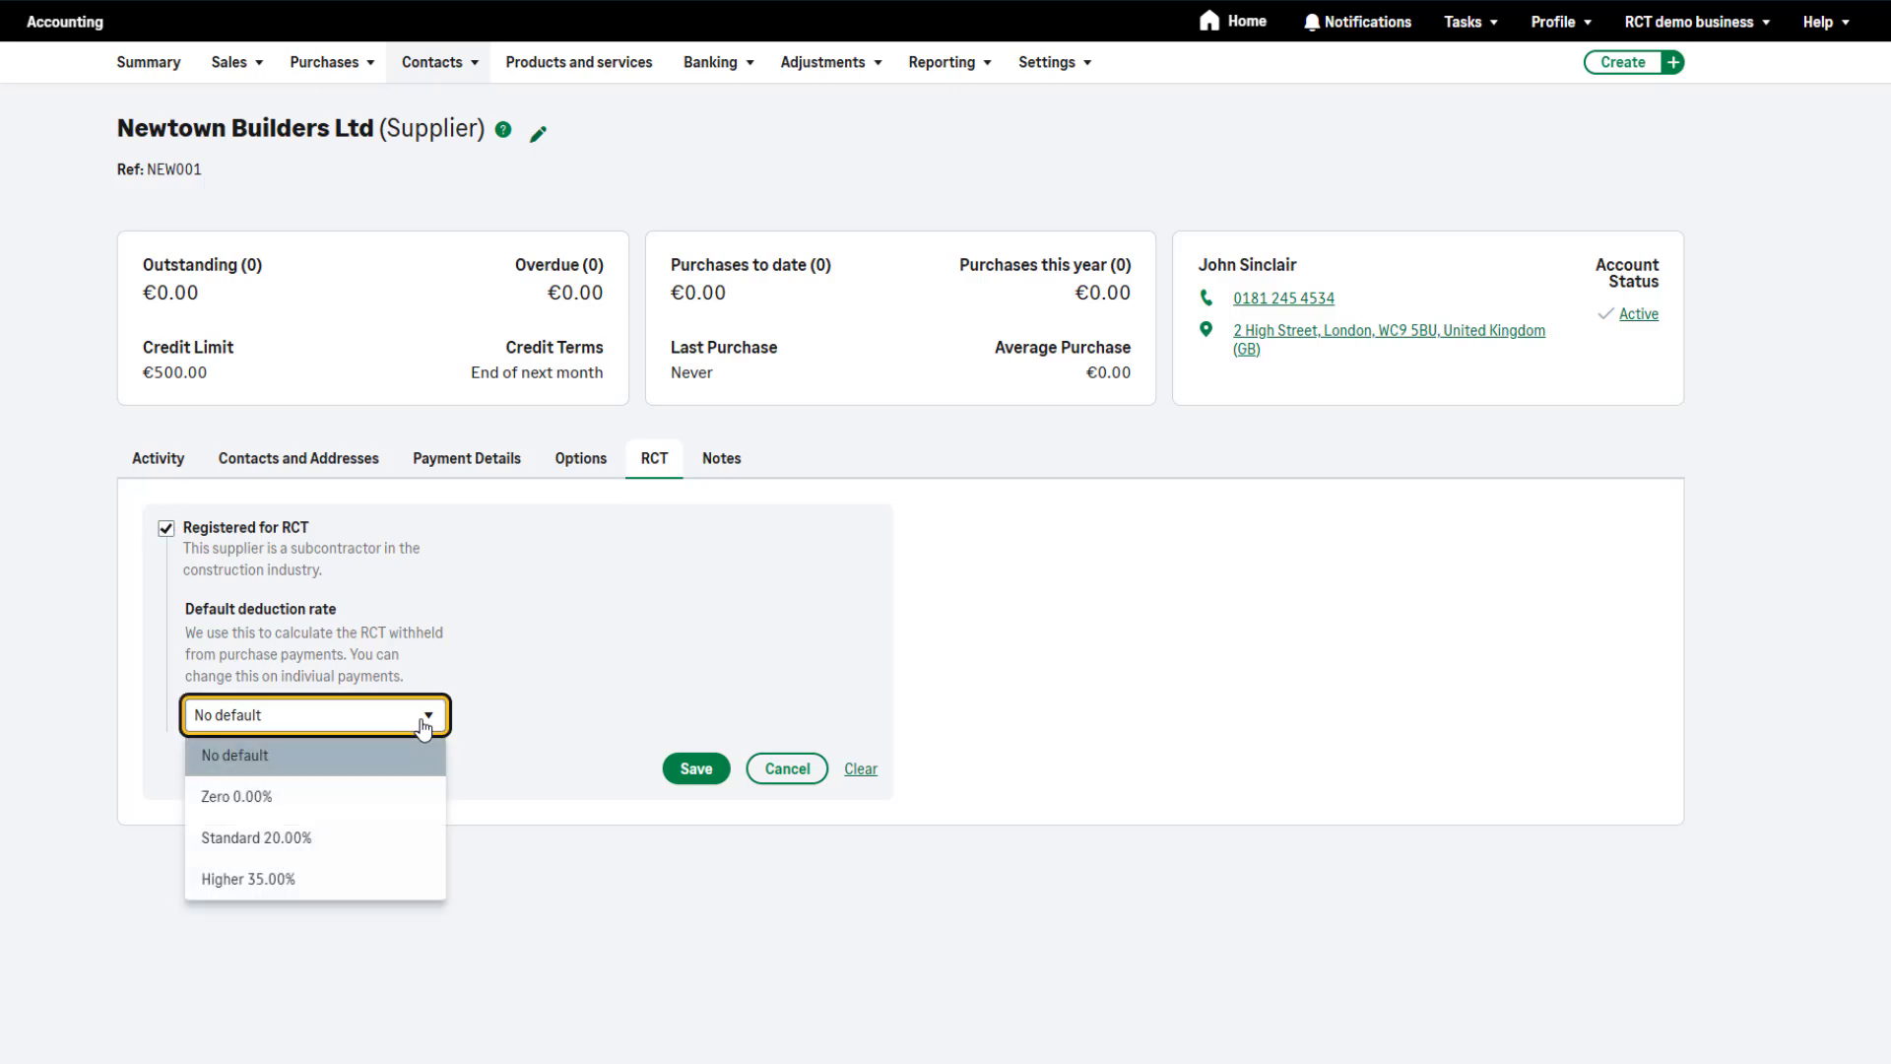
click(408, 837)
click(713, 772)
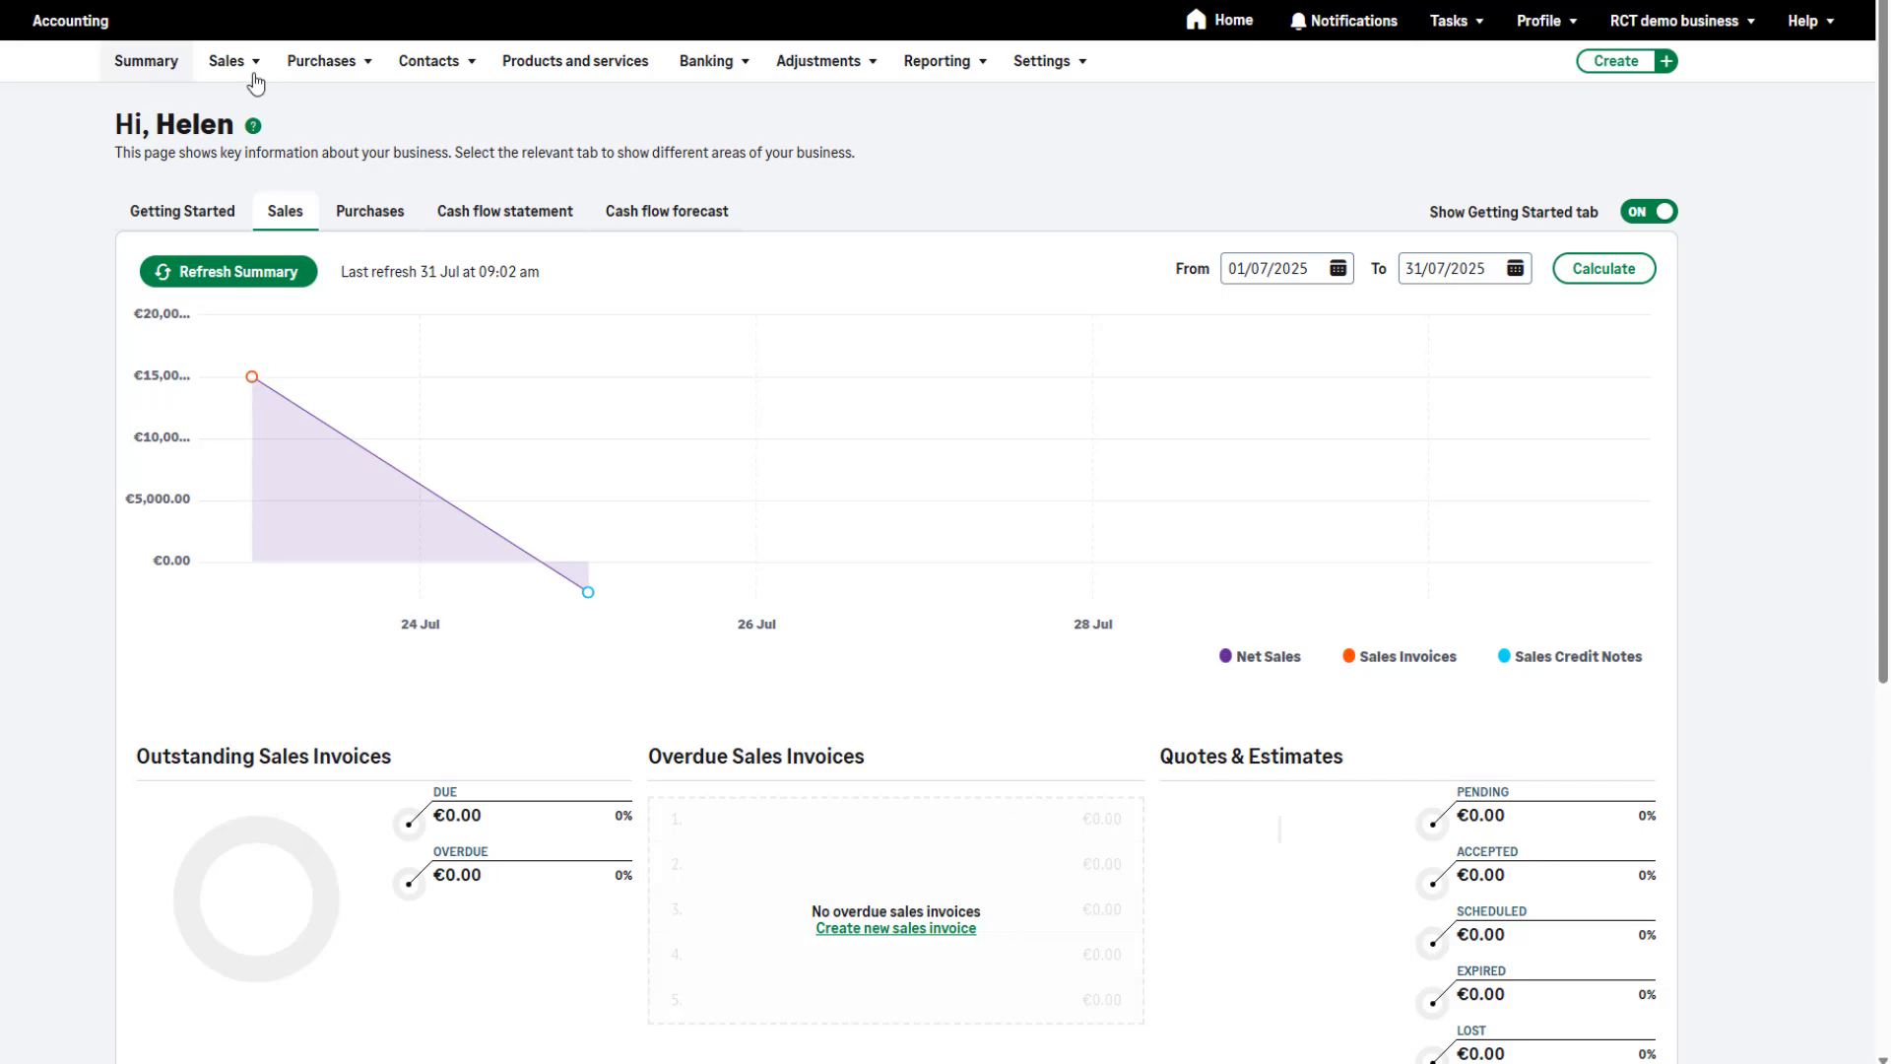
Create a new sales invoice and select Great North Doors (Cust-06) as the customer
click(254, 79)
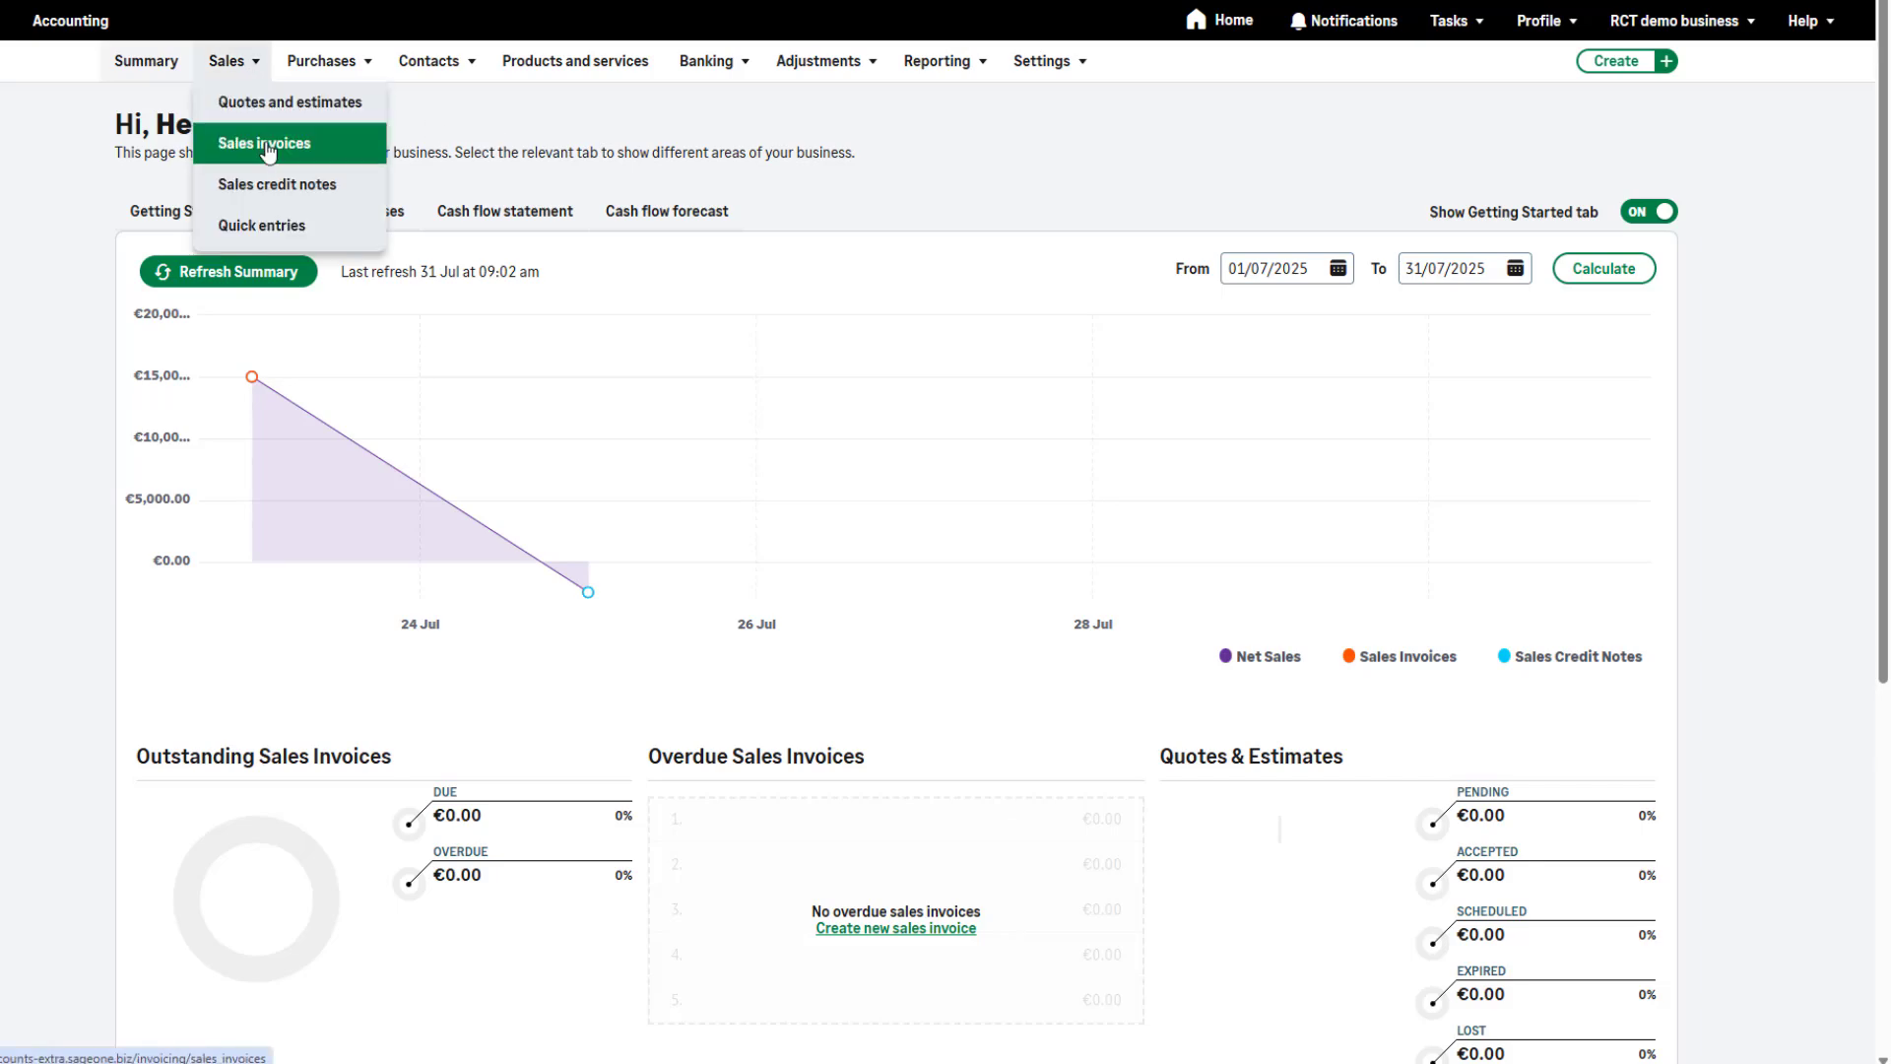
click(273, 148)
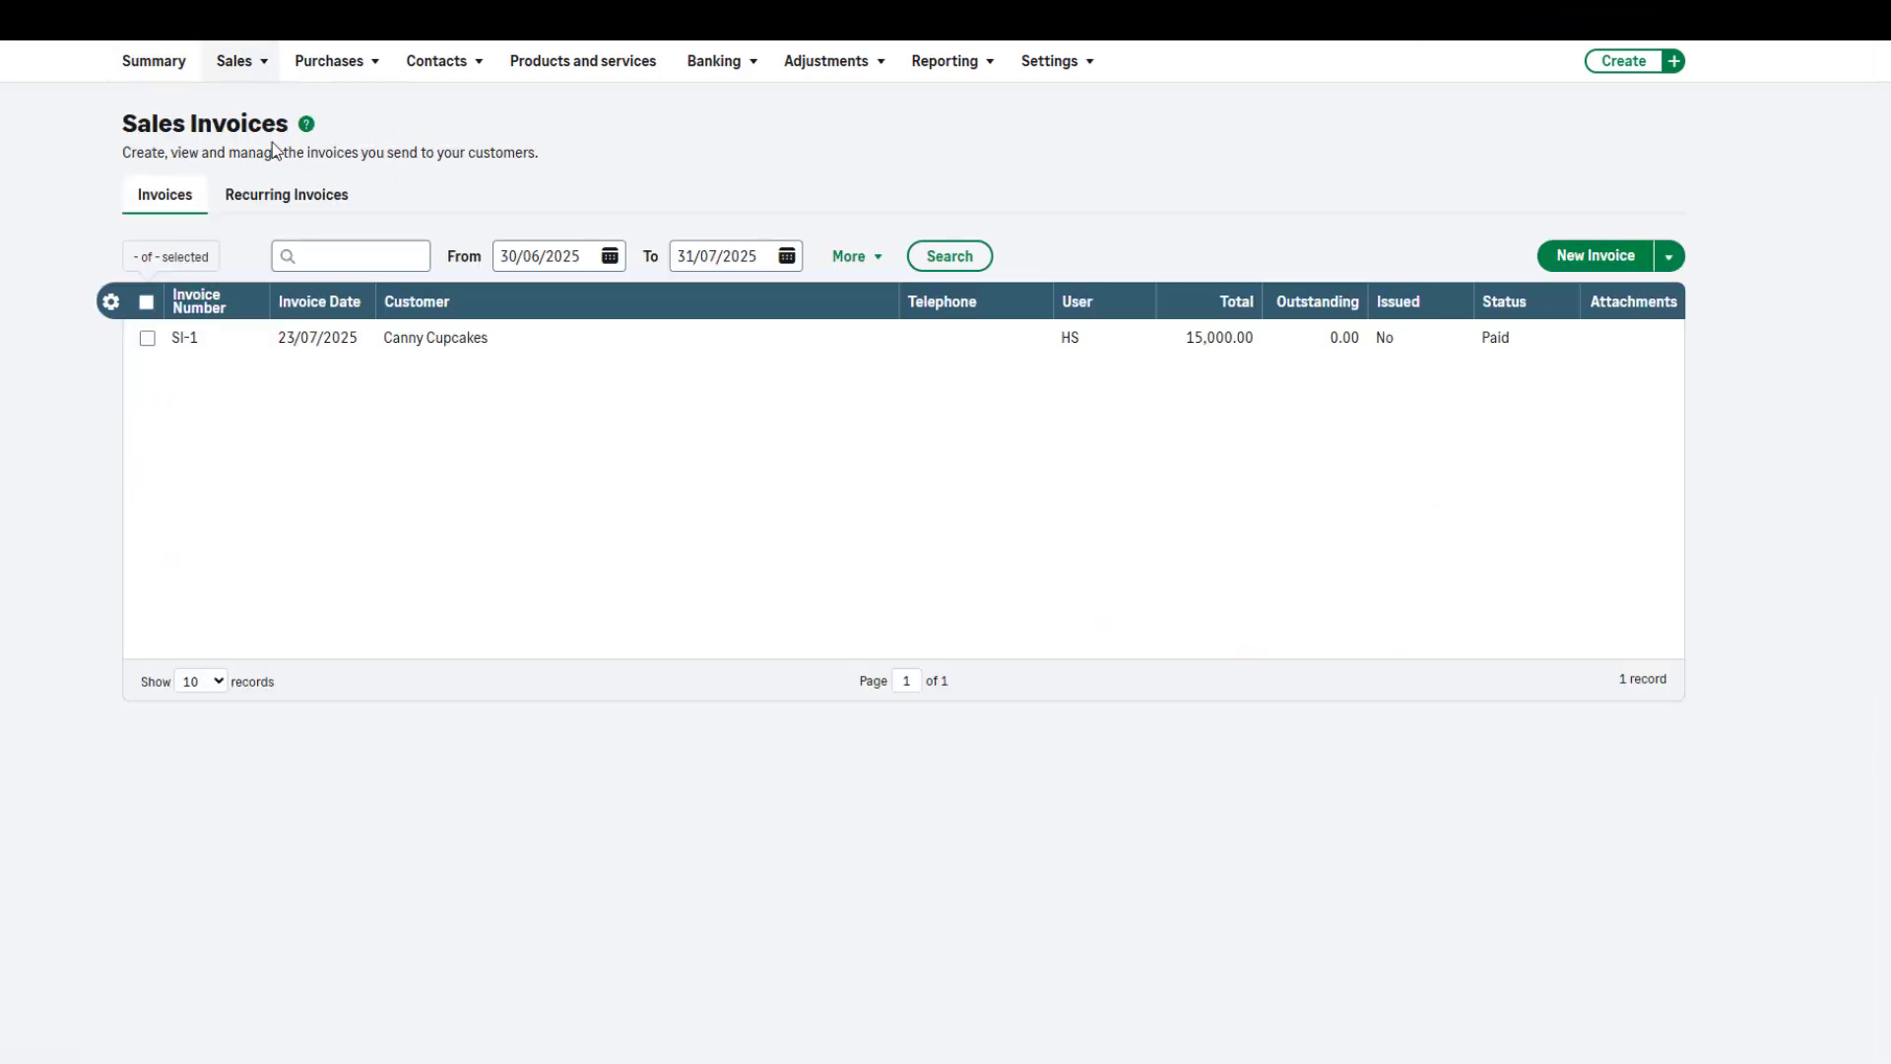
click(1616, 256)
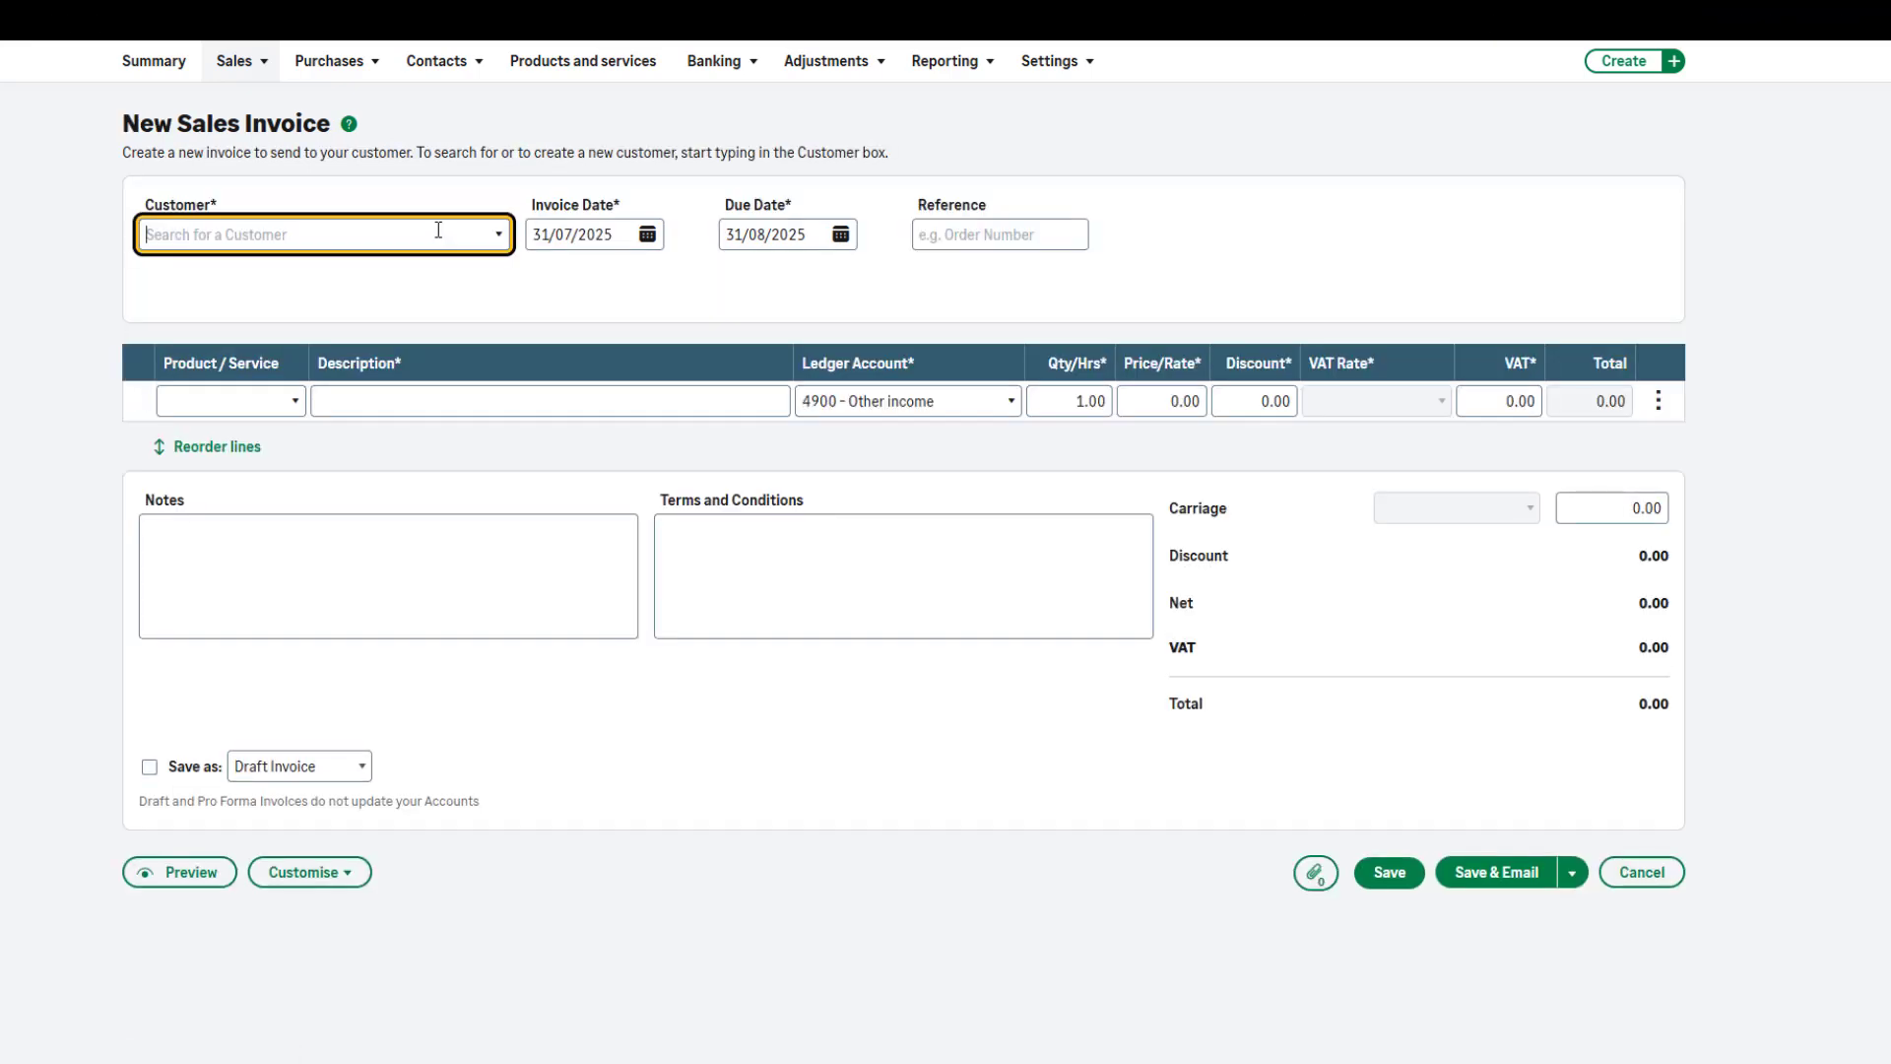
click(504, 240)
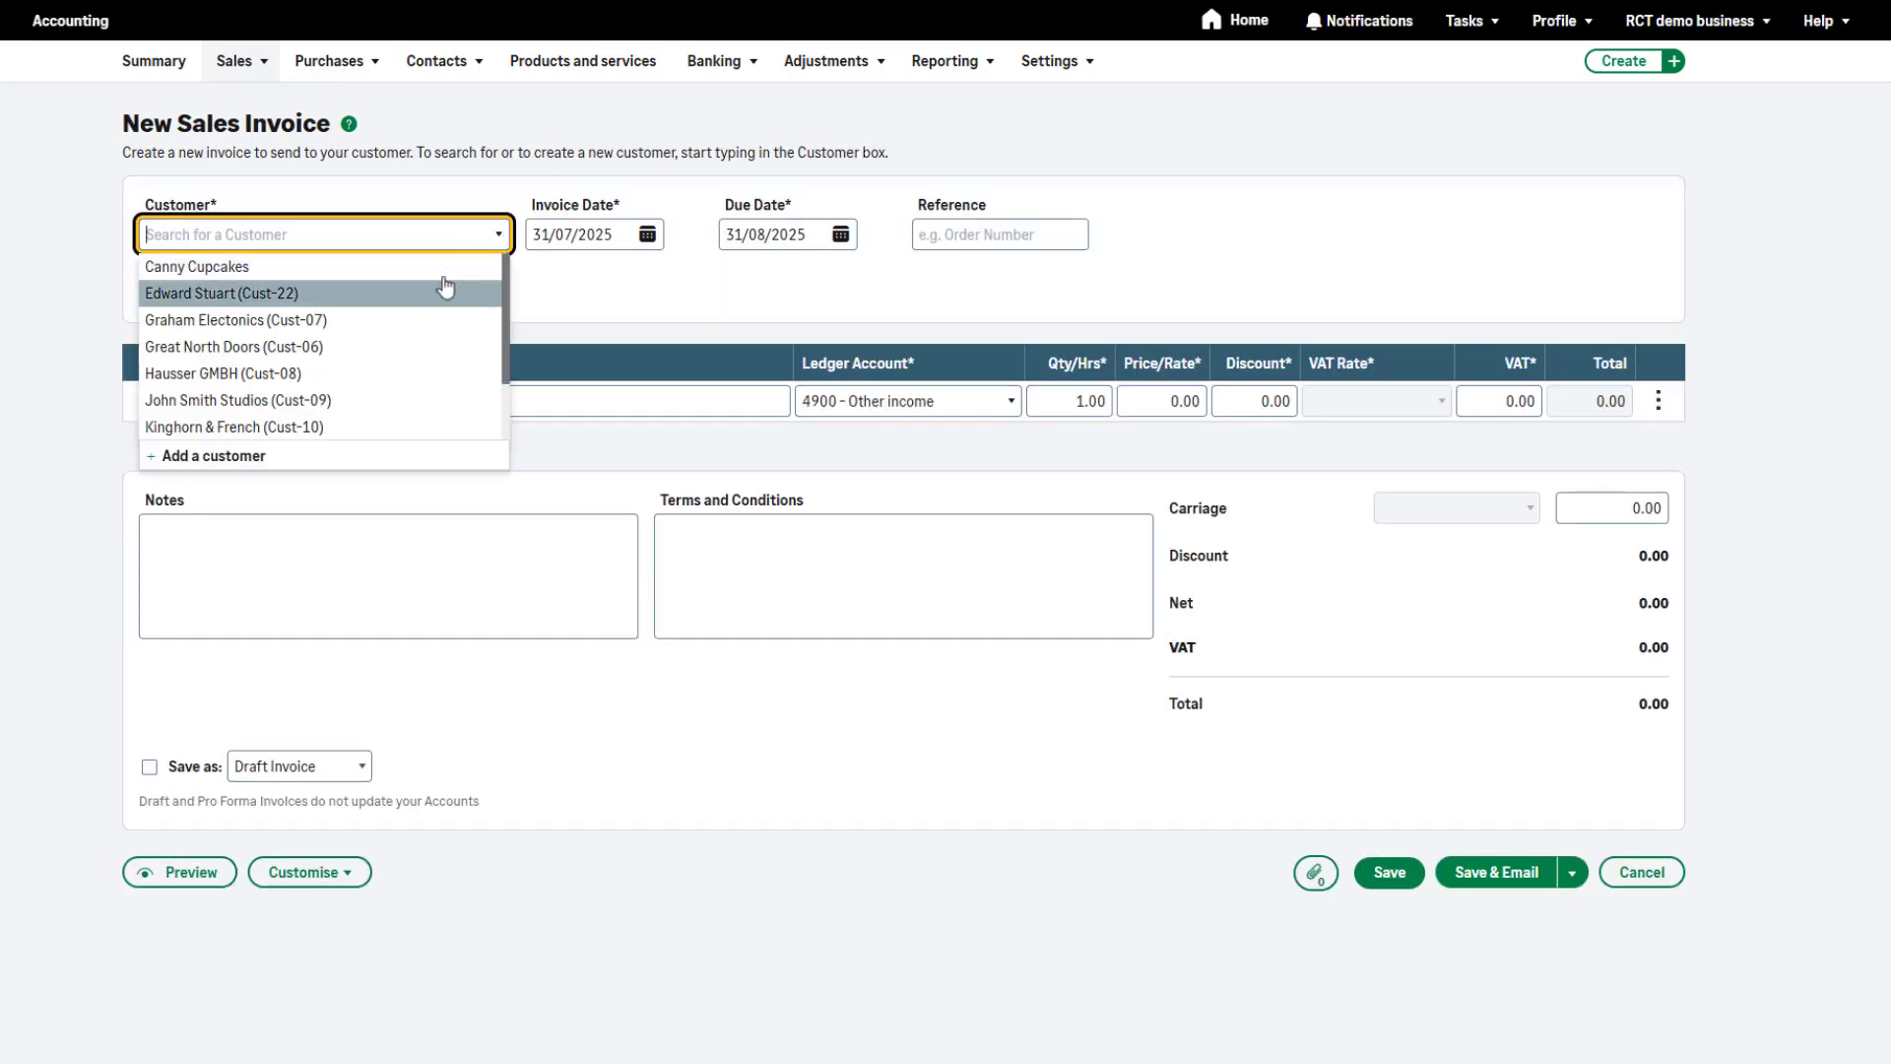
click(410, 348)
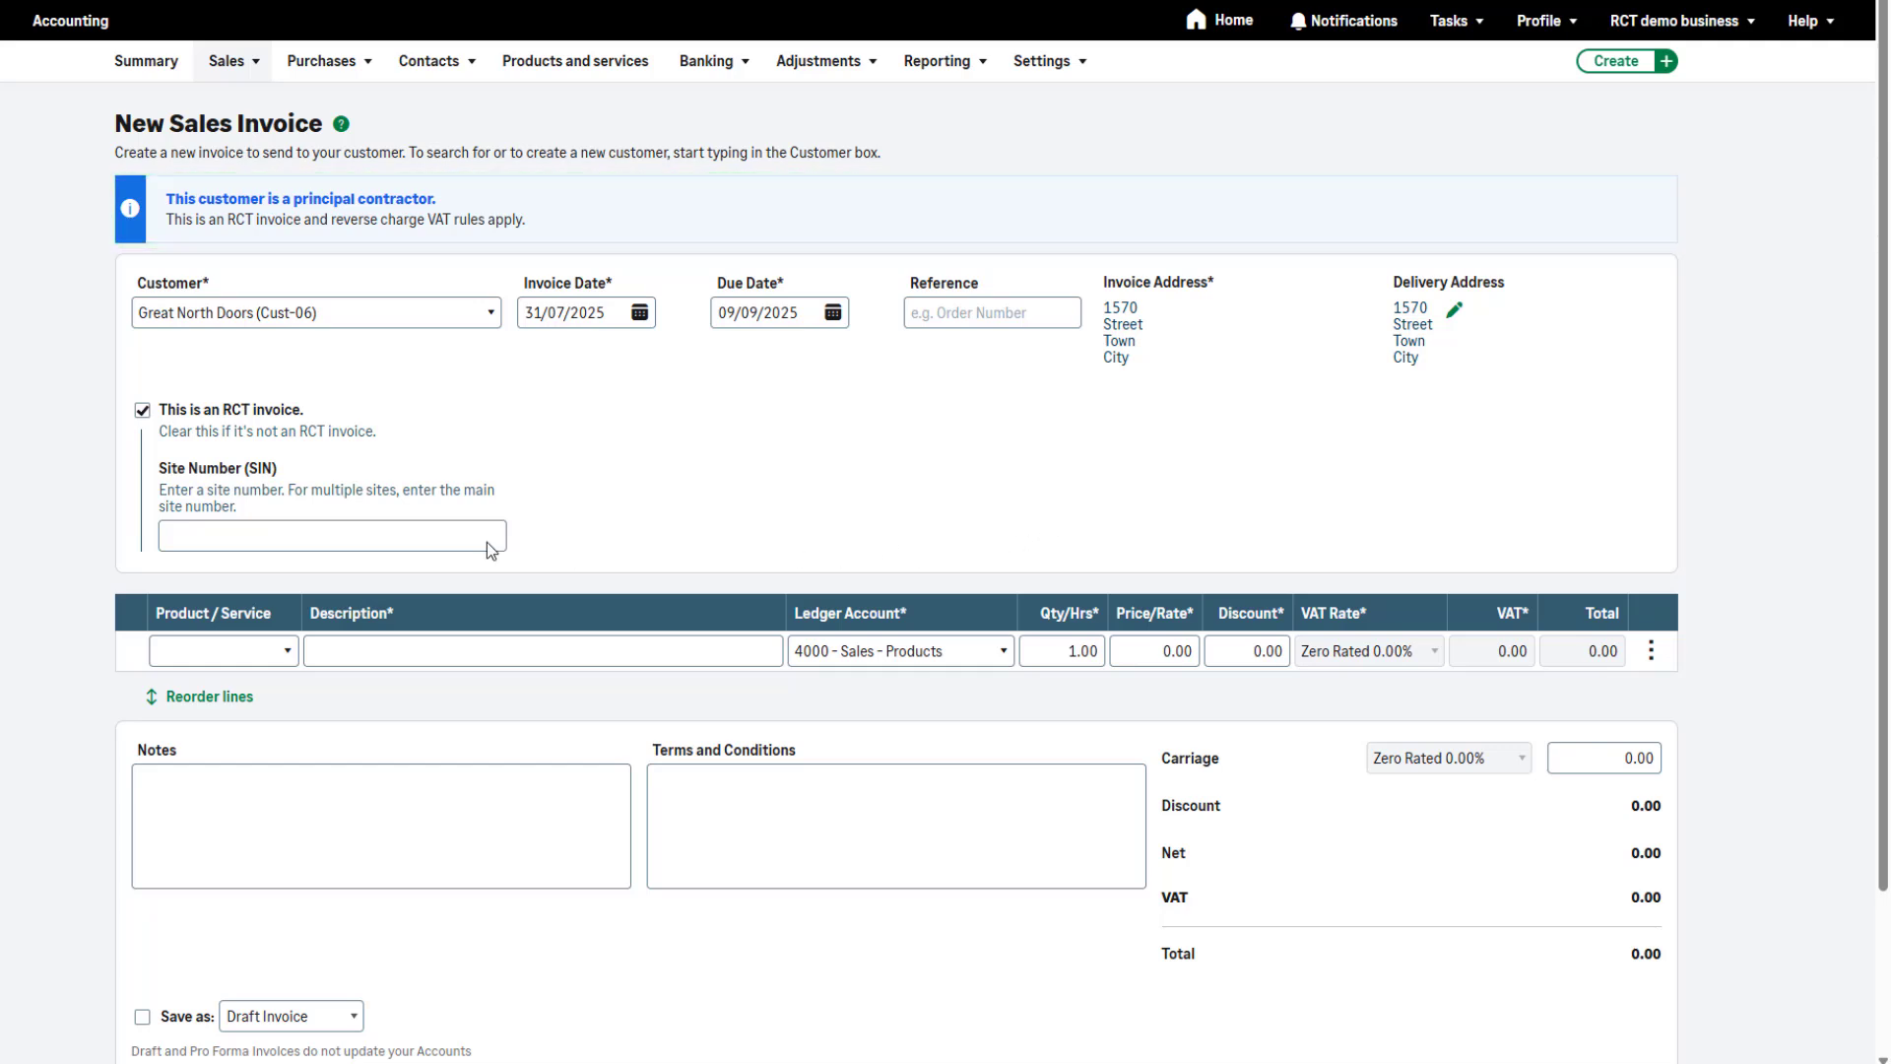
Toggle the RCT invoice option off and back on, and enter DTP78549 as the sales invoice's site number
click(142, 410)
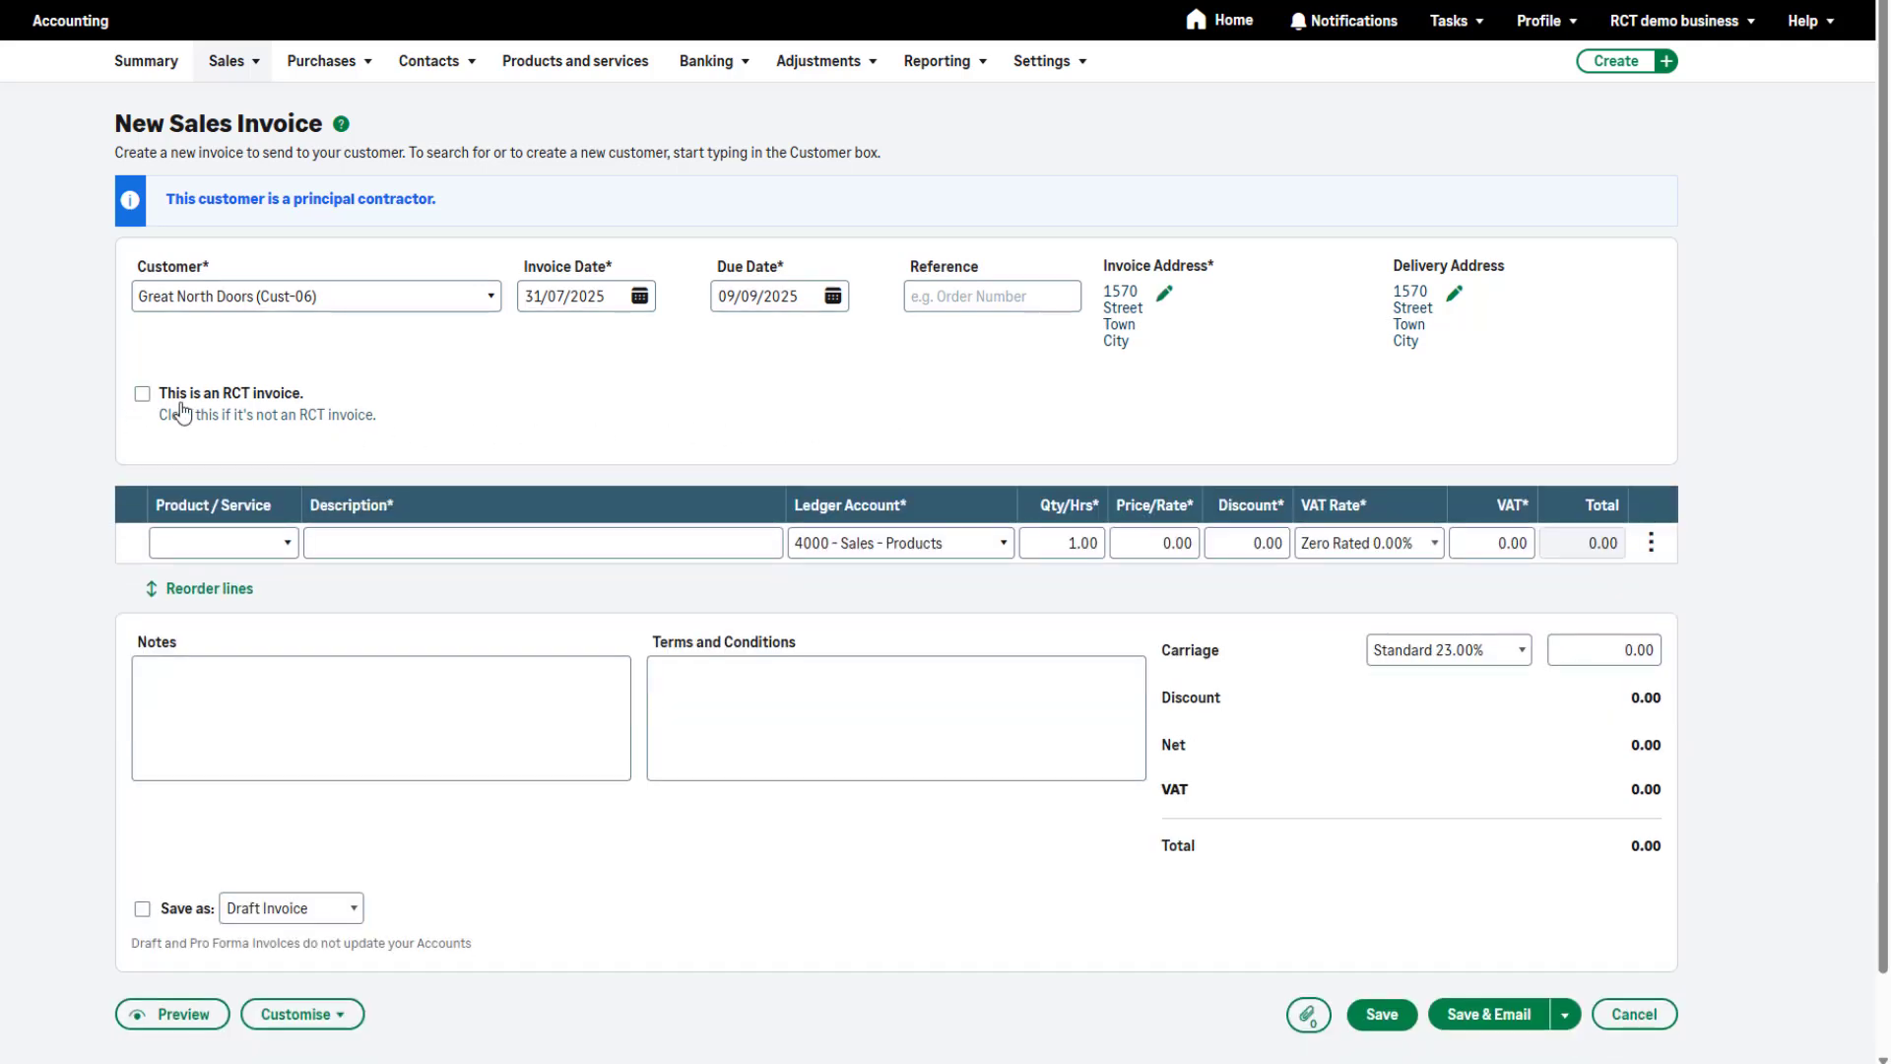
click(142, 393)
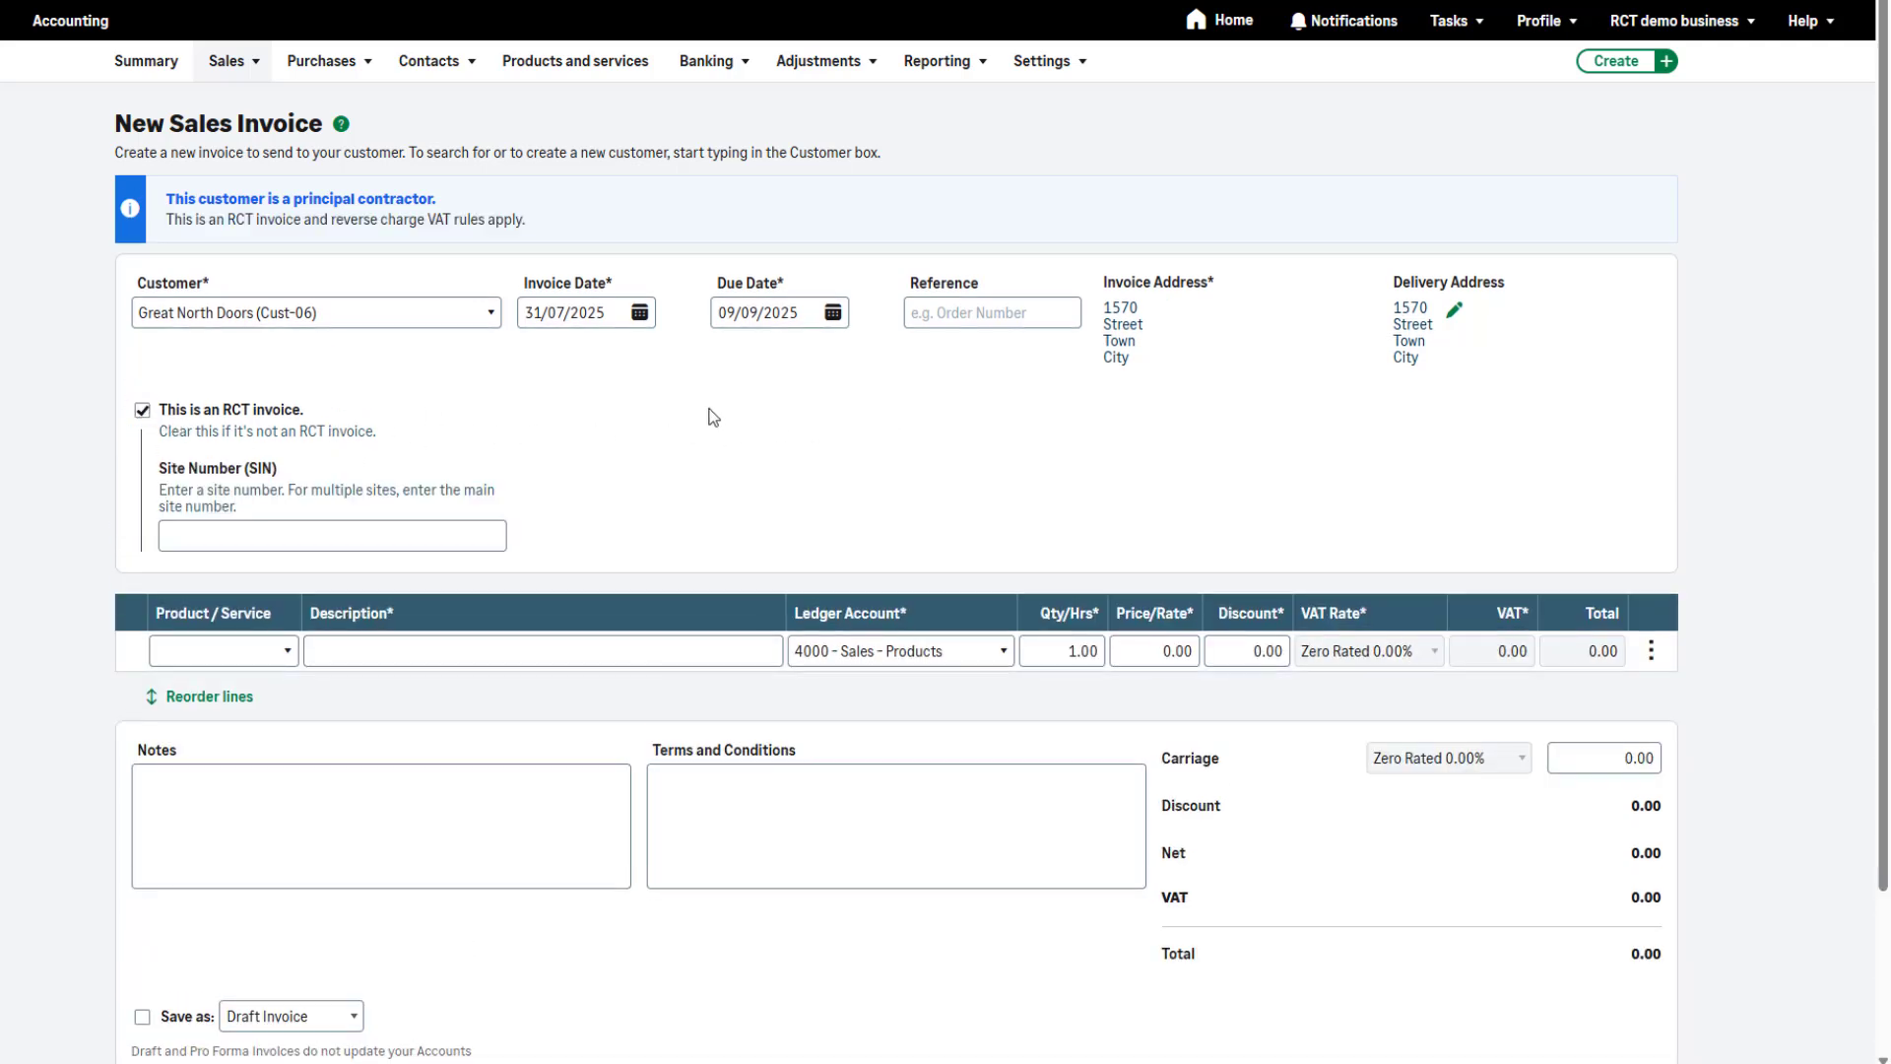
click(456, 529)
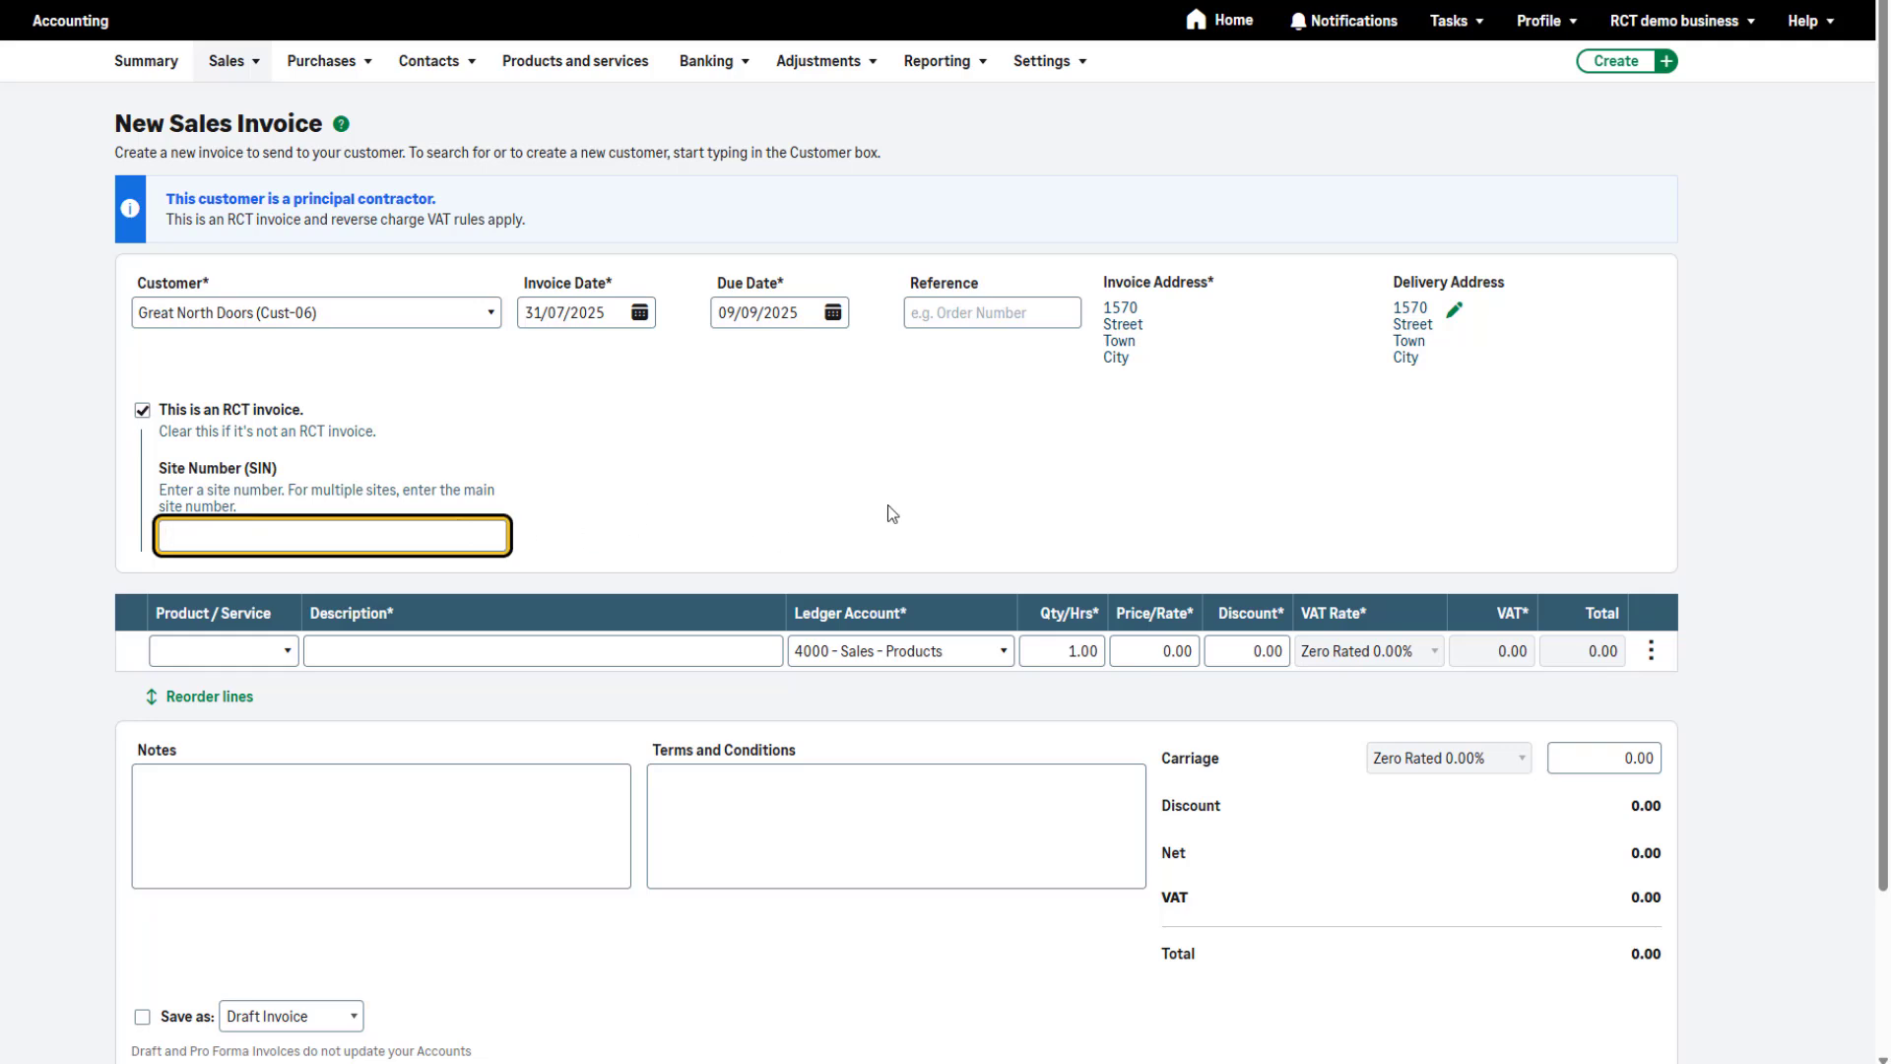
text(DT)
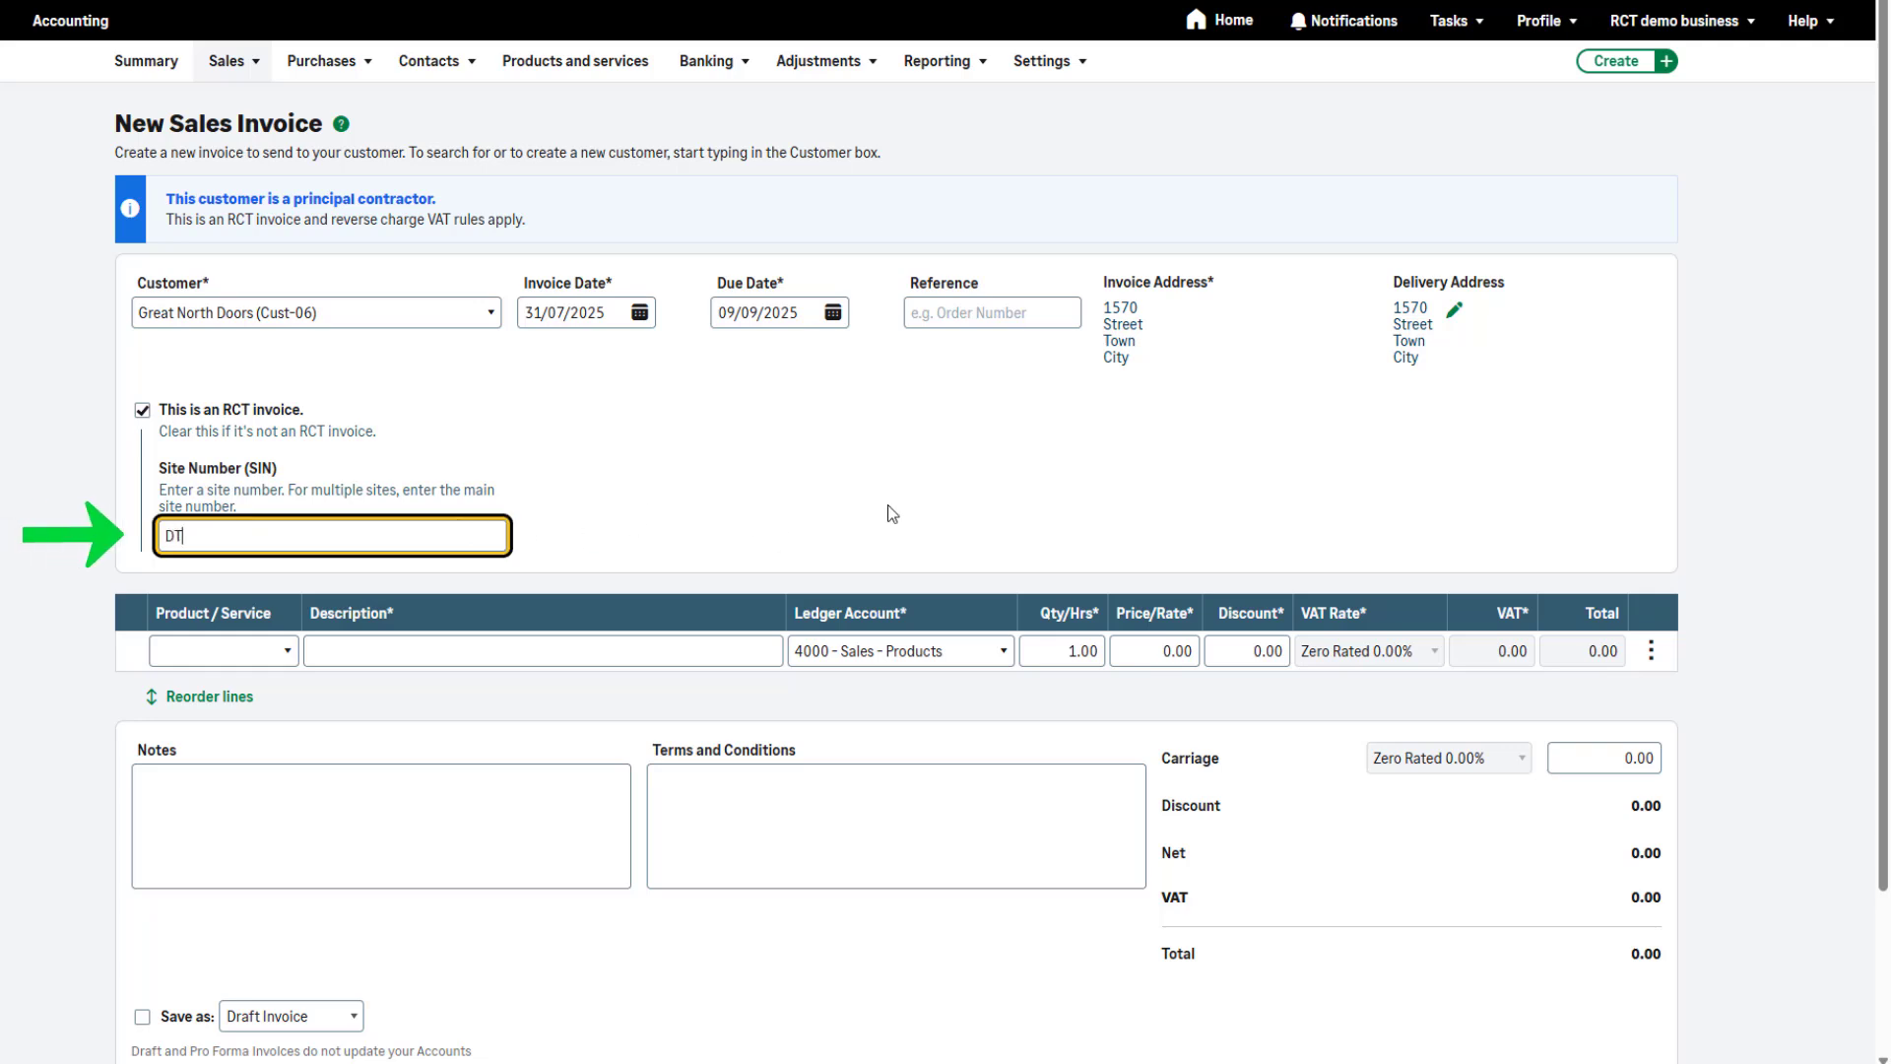
text(P78549)
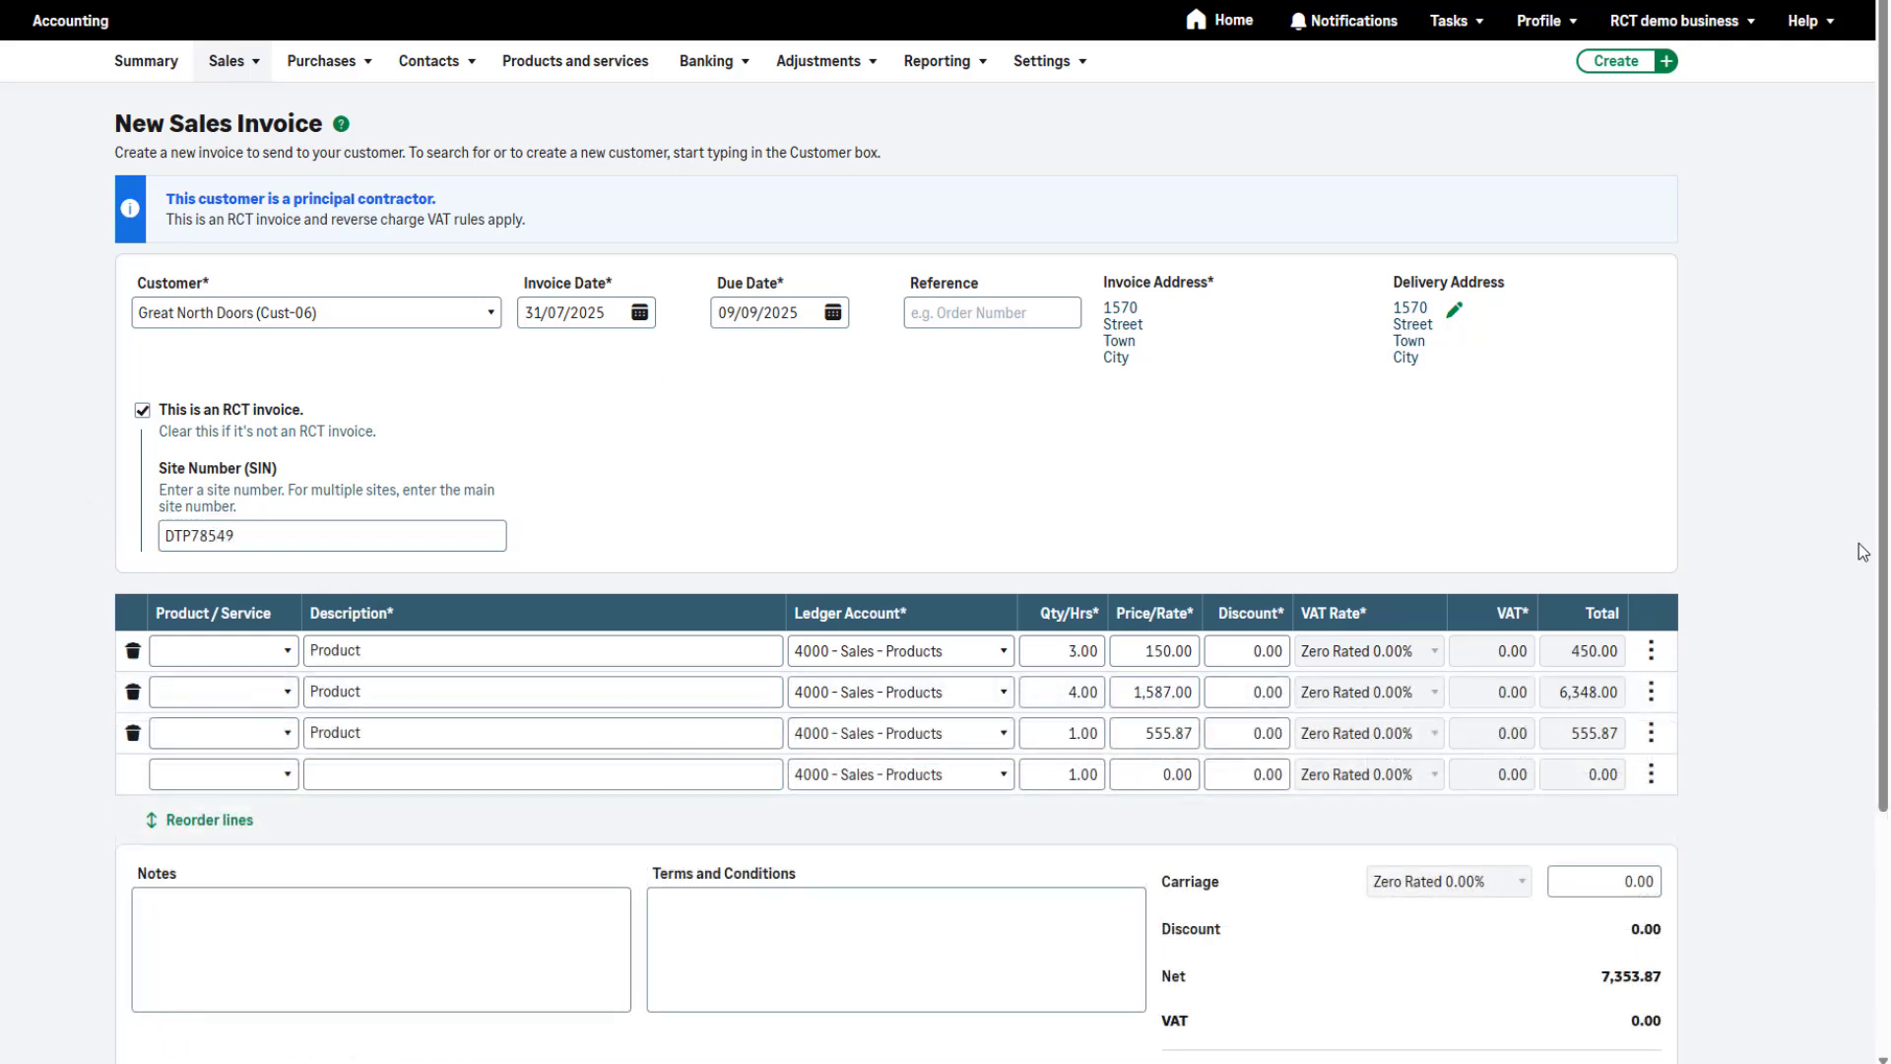
Save the RCT sales invoice with its three product lines and open its print preview
scroll(1820, 571, down, 3)
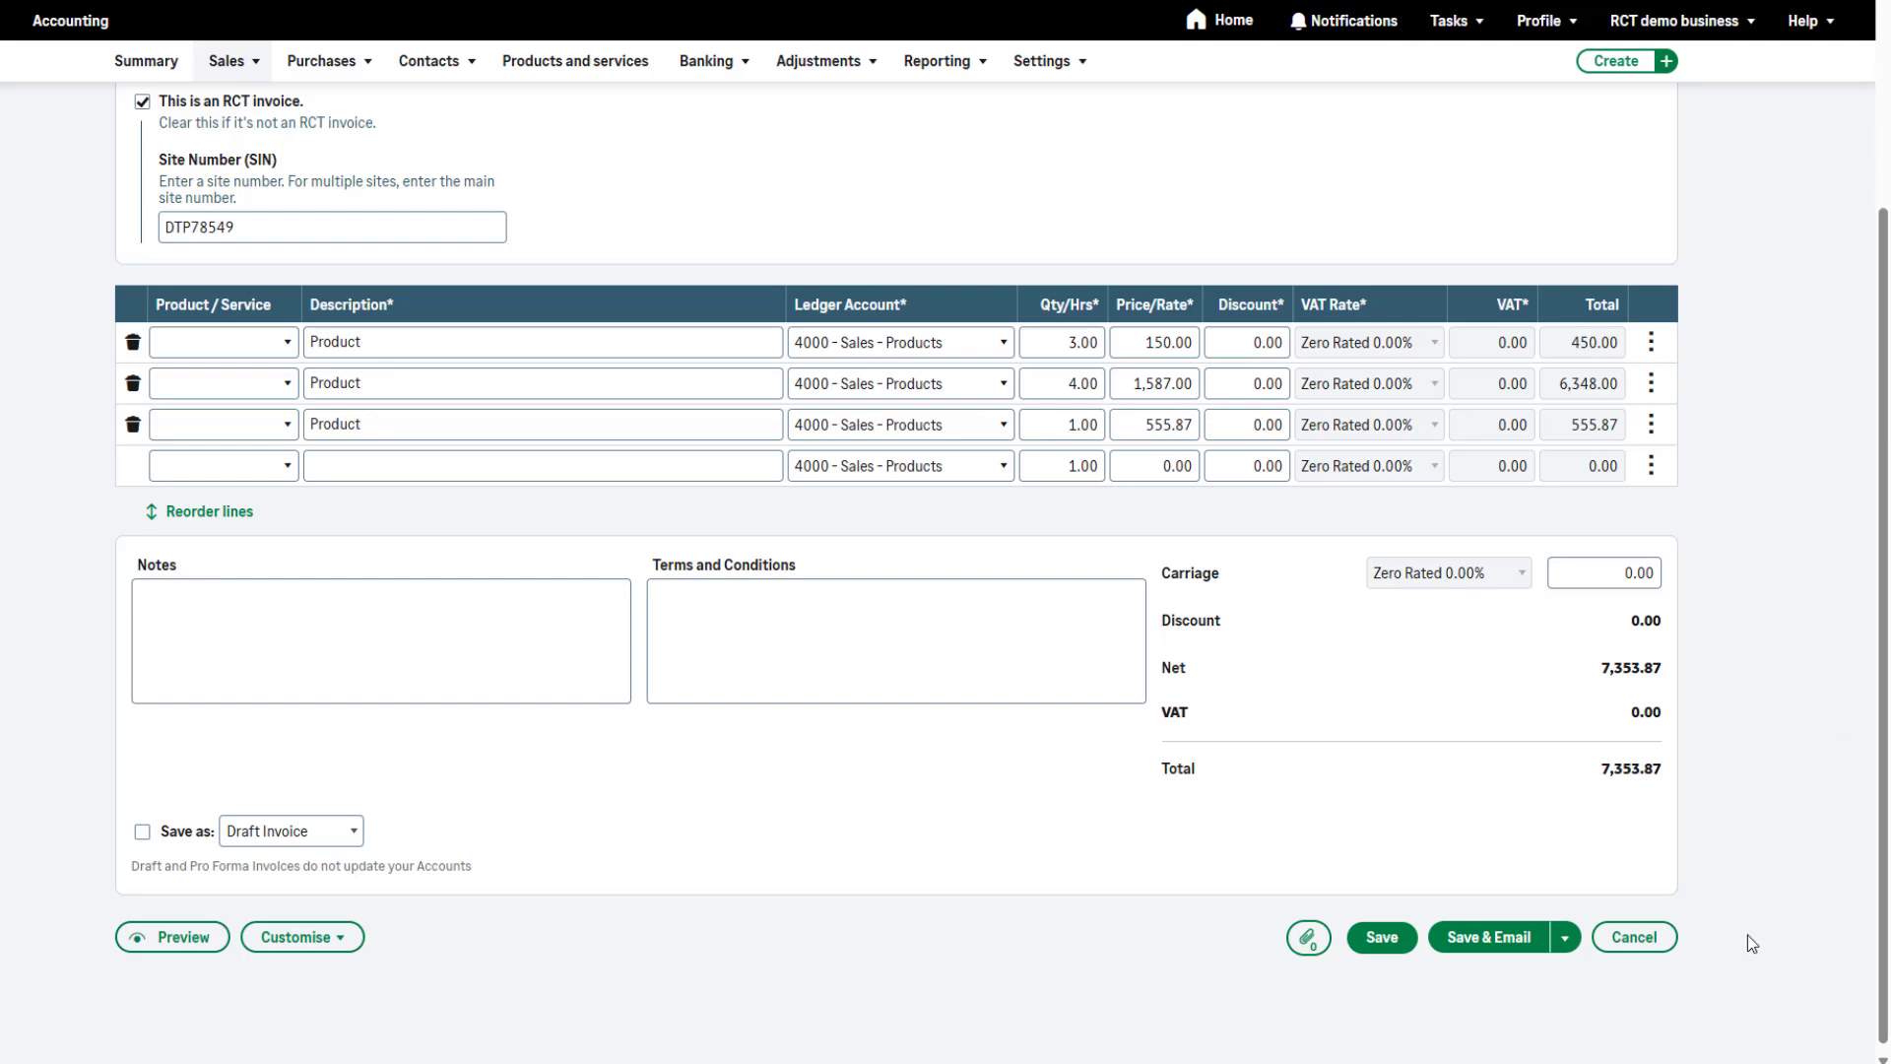
click(1377, 941)
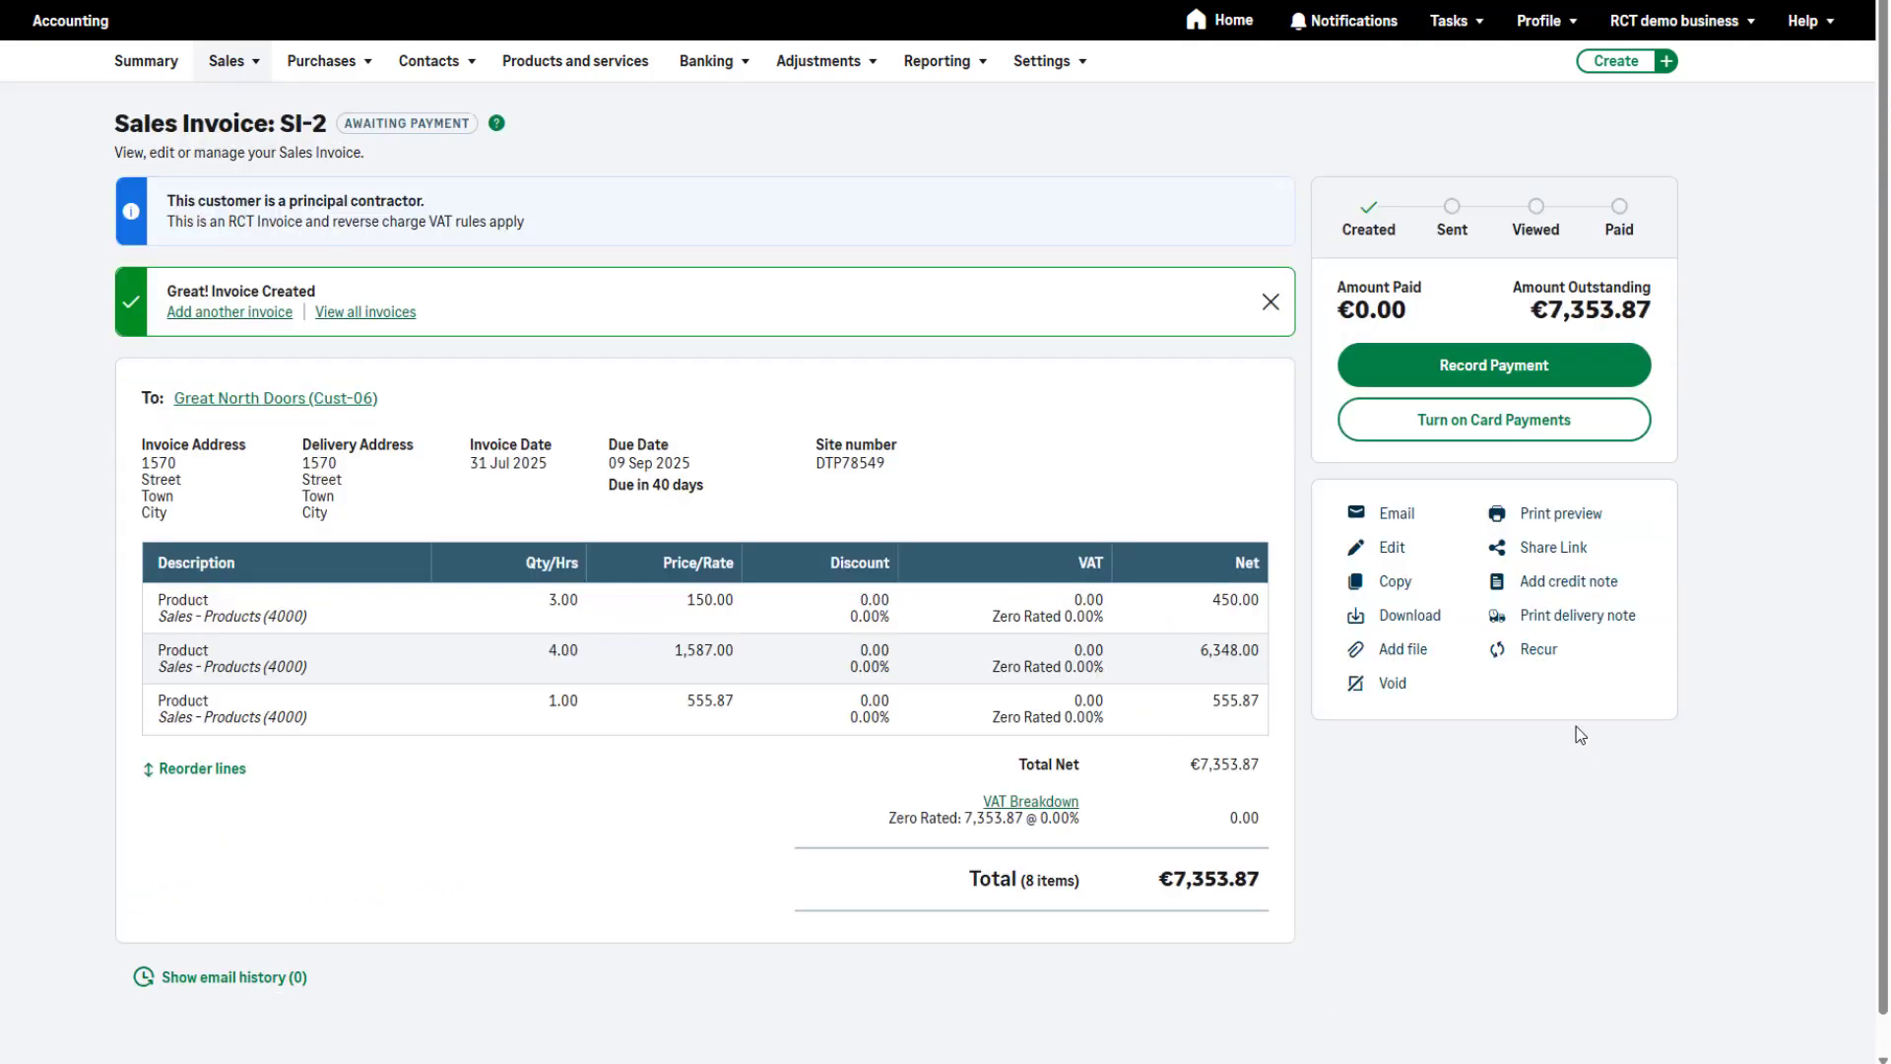
click(1549, 515)
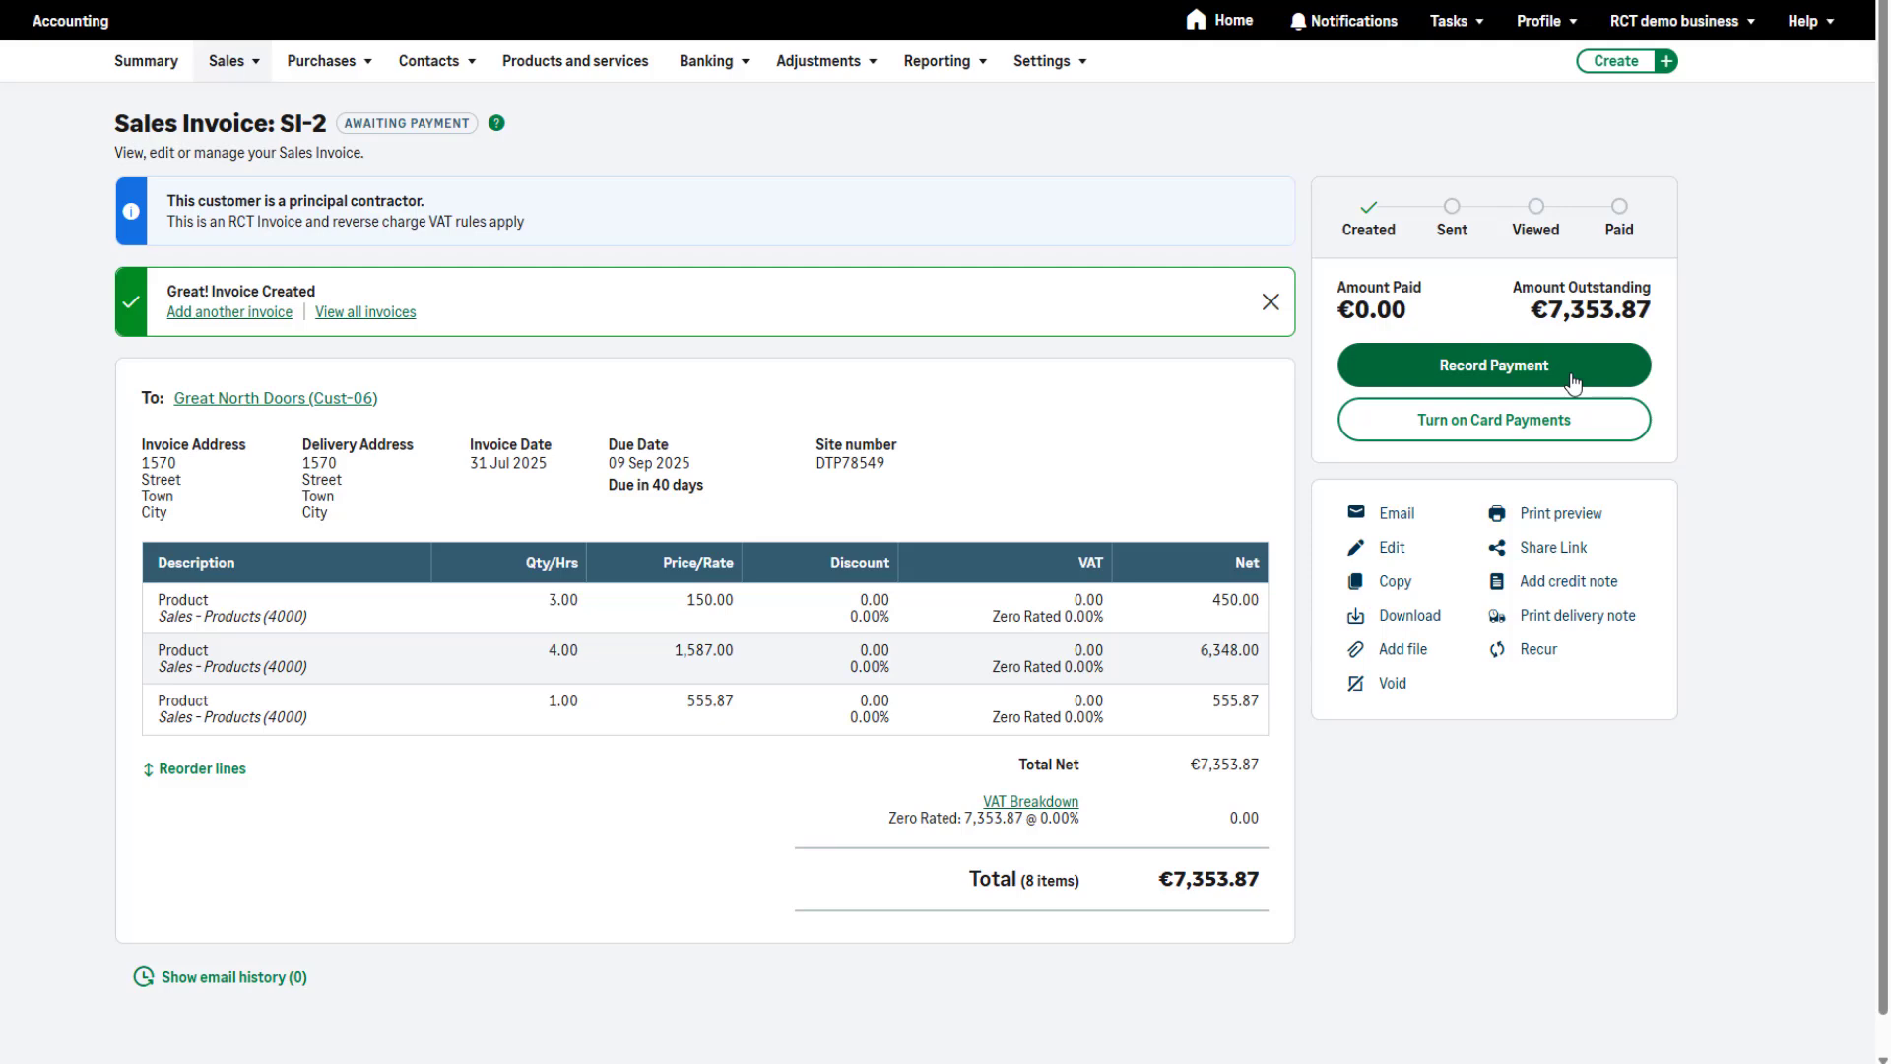
Record a payment for the full outstanding amount of the sales invoice with the RCT deduction rate Standard 20.00%
click(1573, 383)
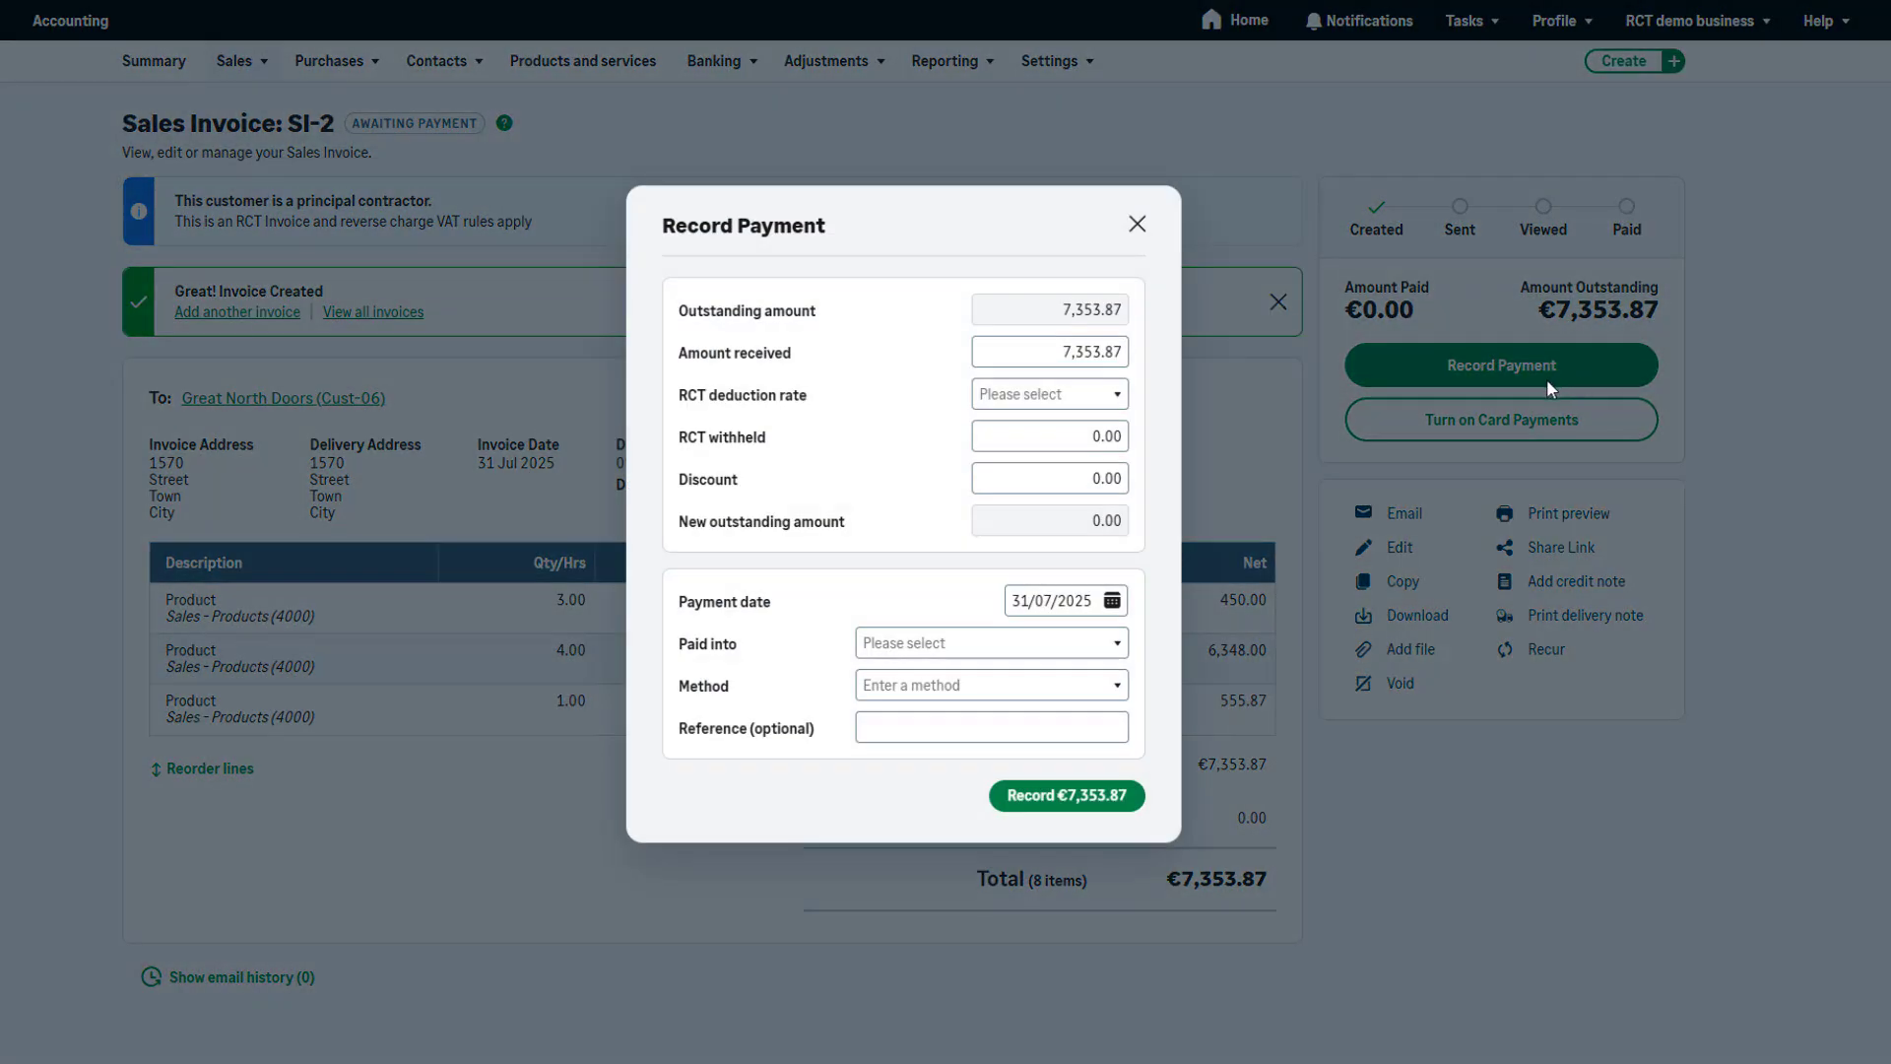
click(1080, 392)
click(1064, 459)
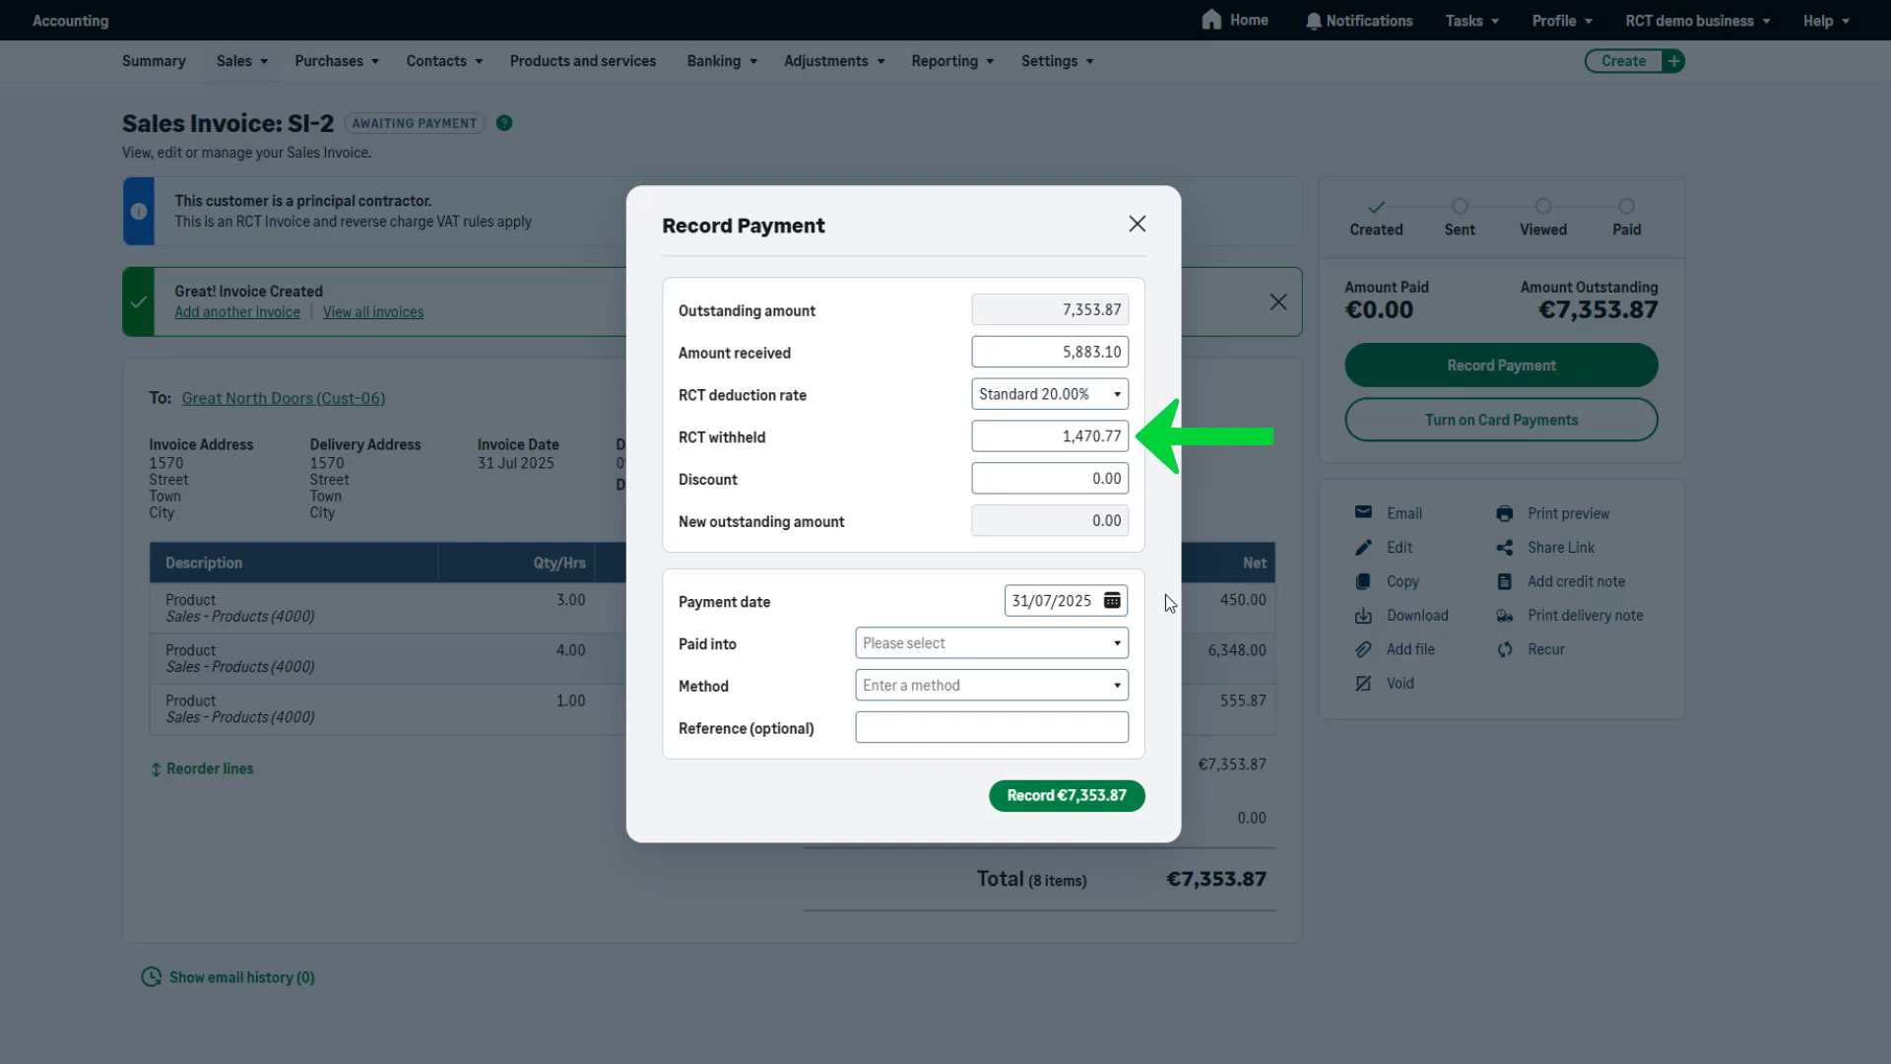
click(1047, 797)
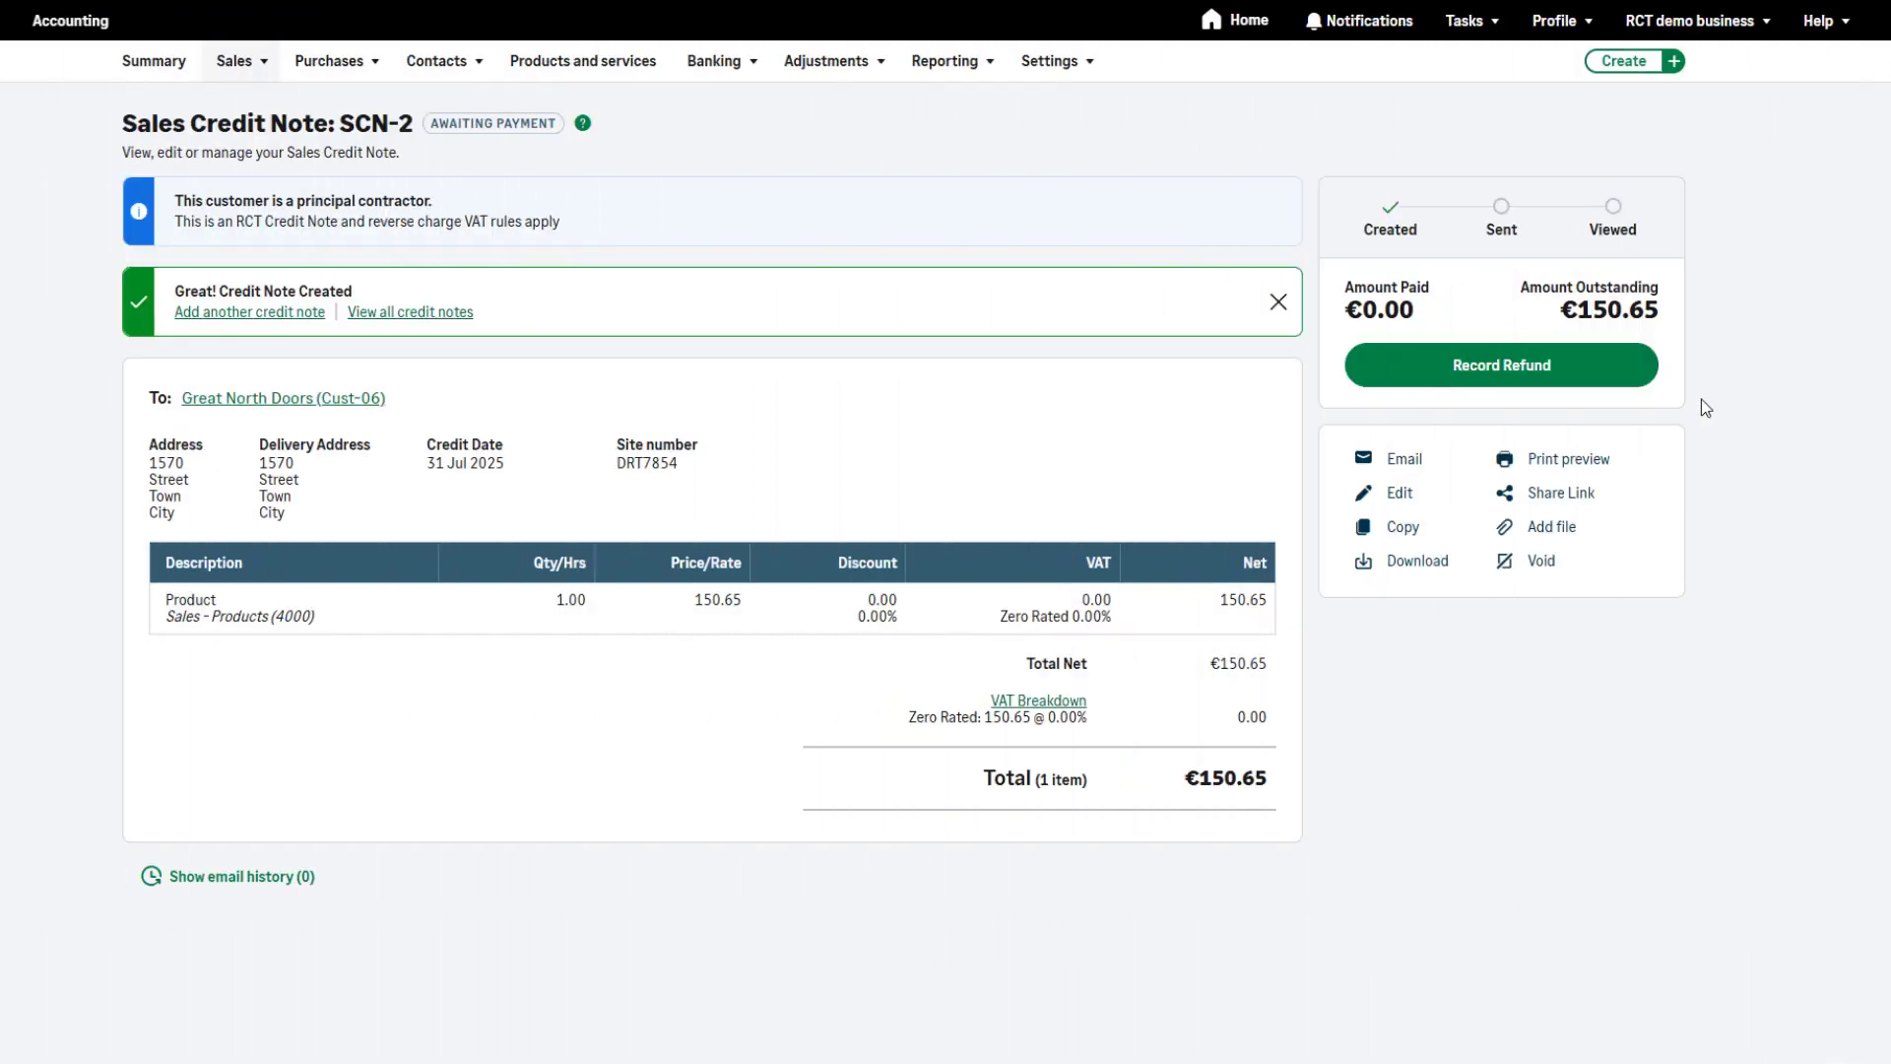
Record the sales credit note's refund at RCT rate Standard 20.00%, paid from Bank Account (1200) by Credit/Debit Card
click(1635, 380)
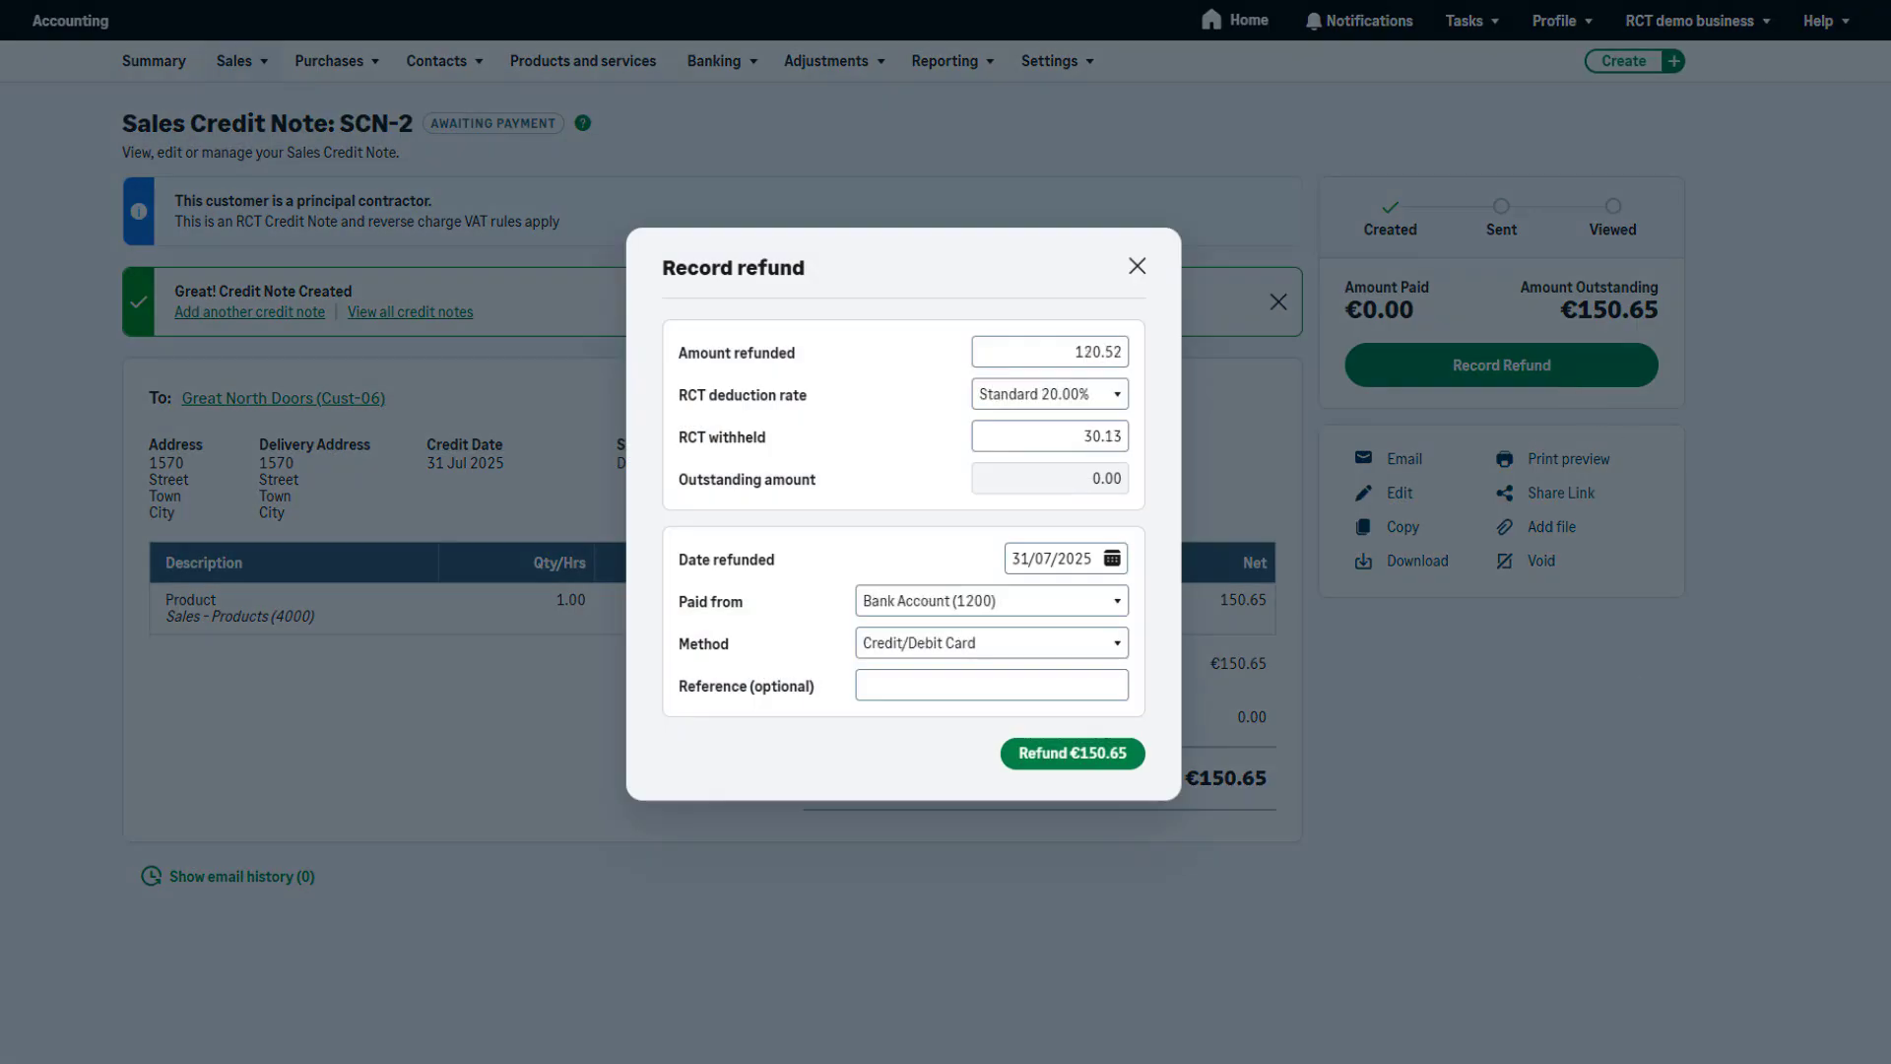
click(1095, 763)
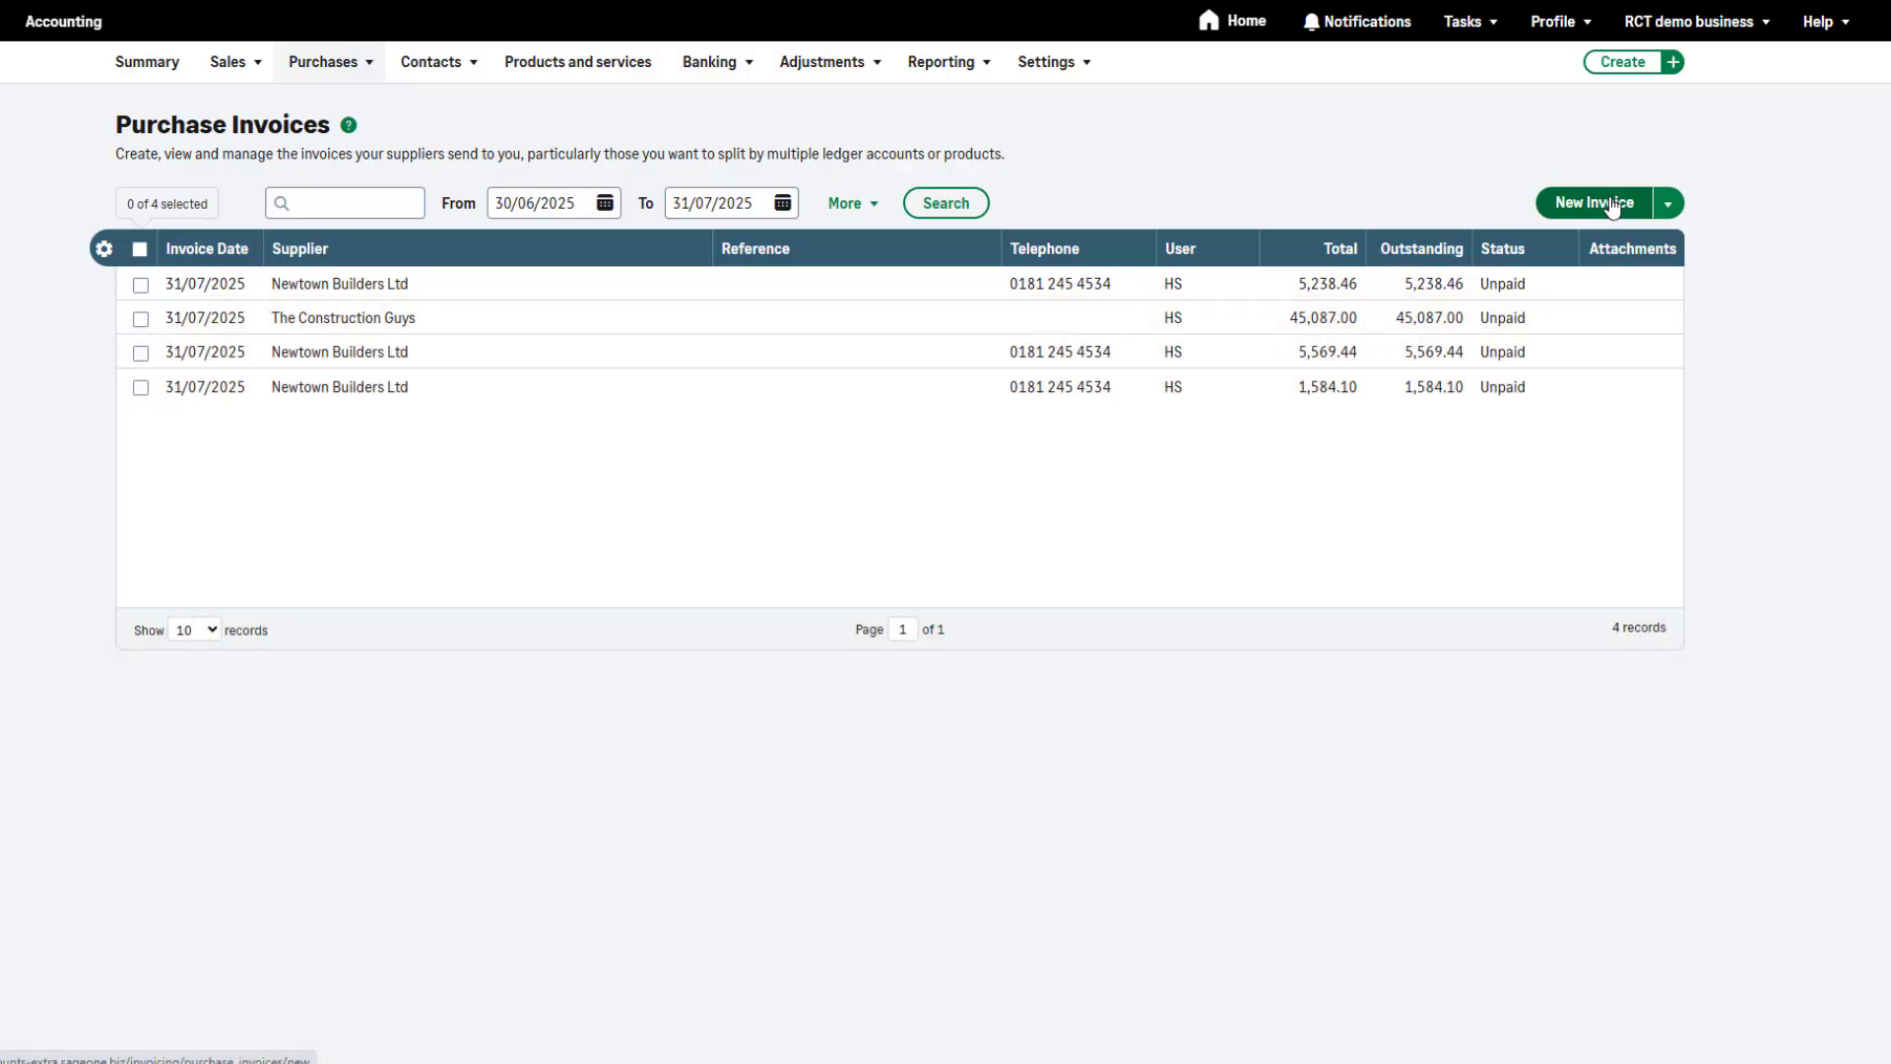
Start a new purchase invoice and select The Construction Guys as the supplier
click(1613, 205)
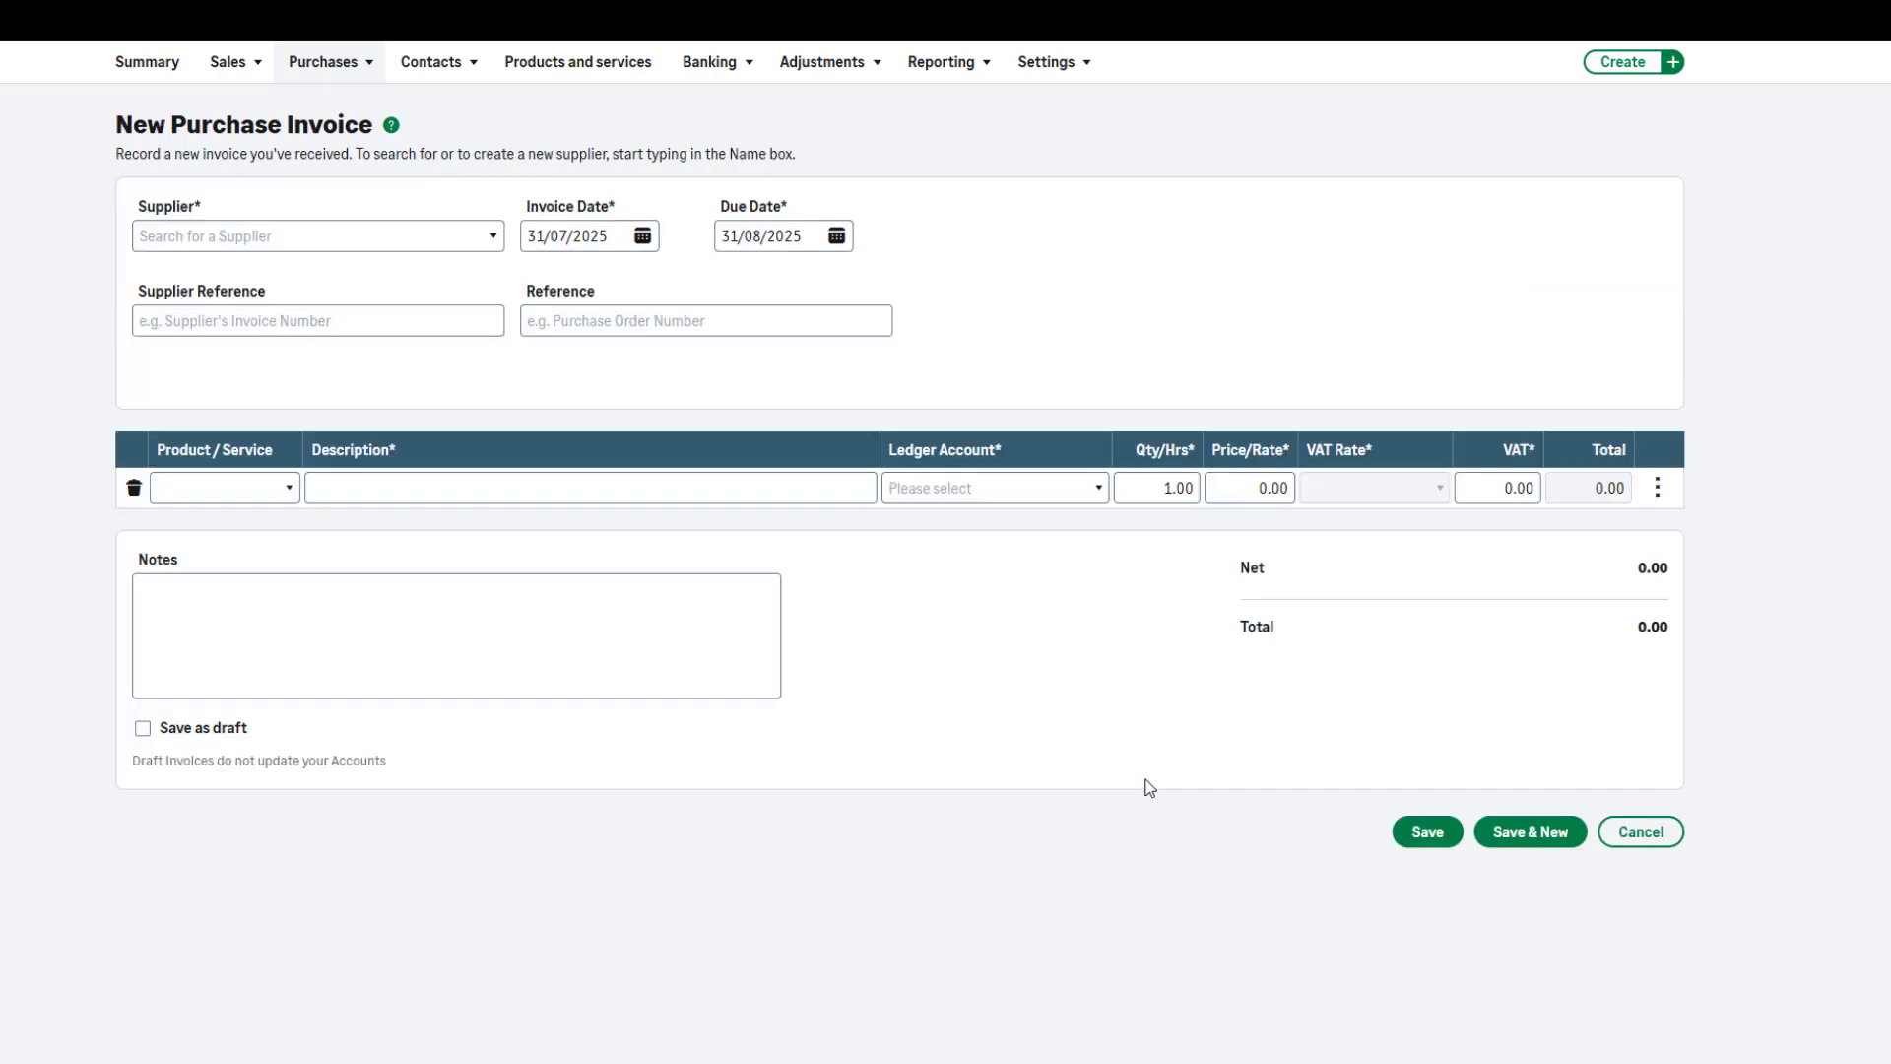
click(344, 234)
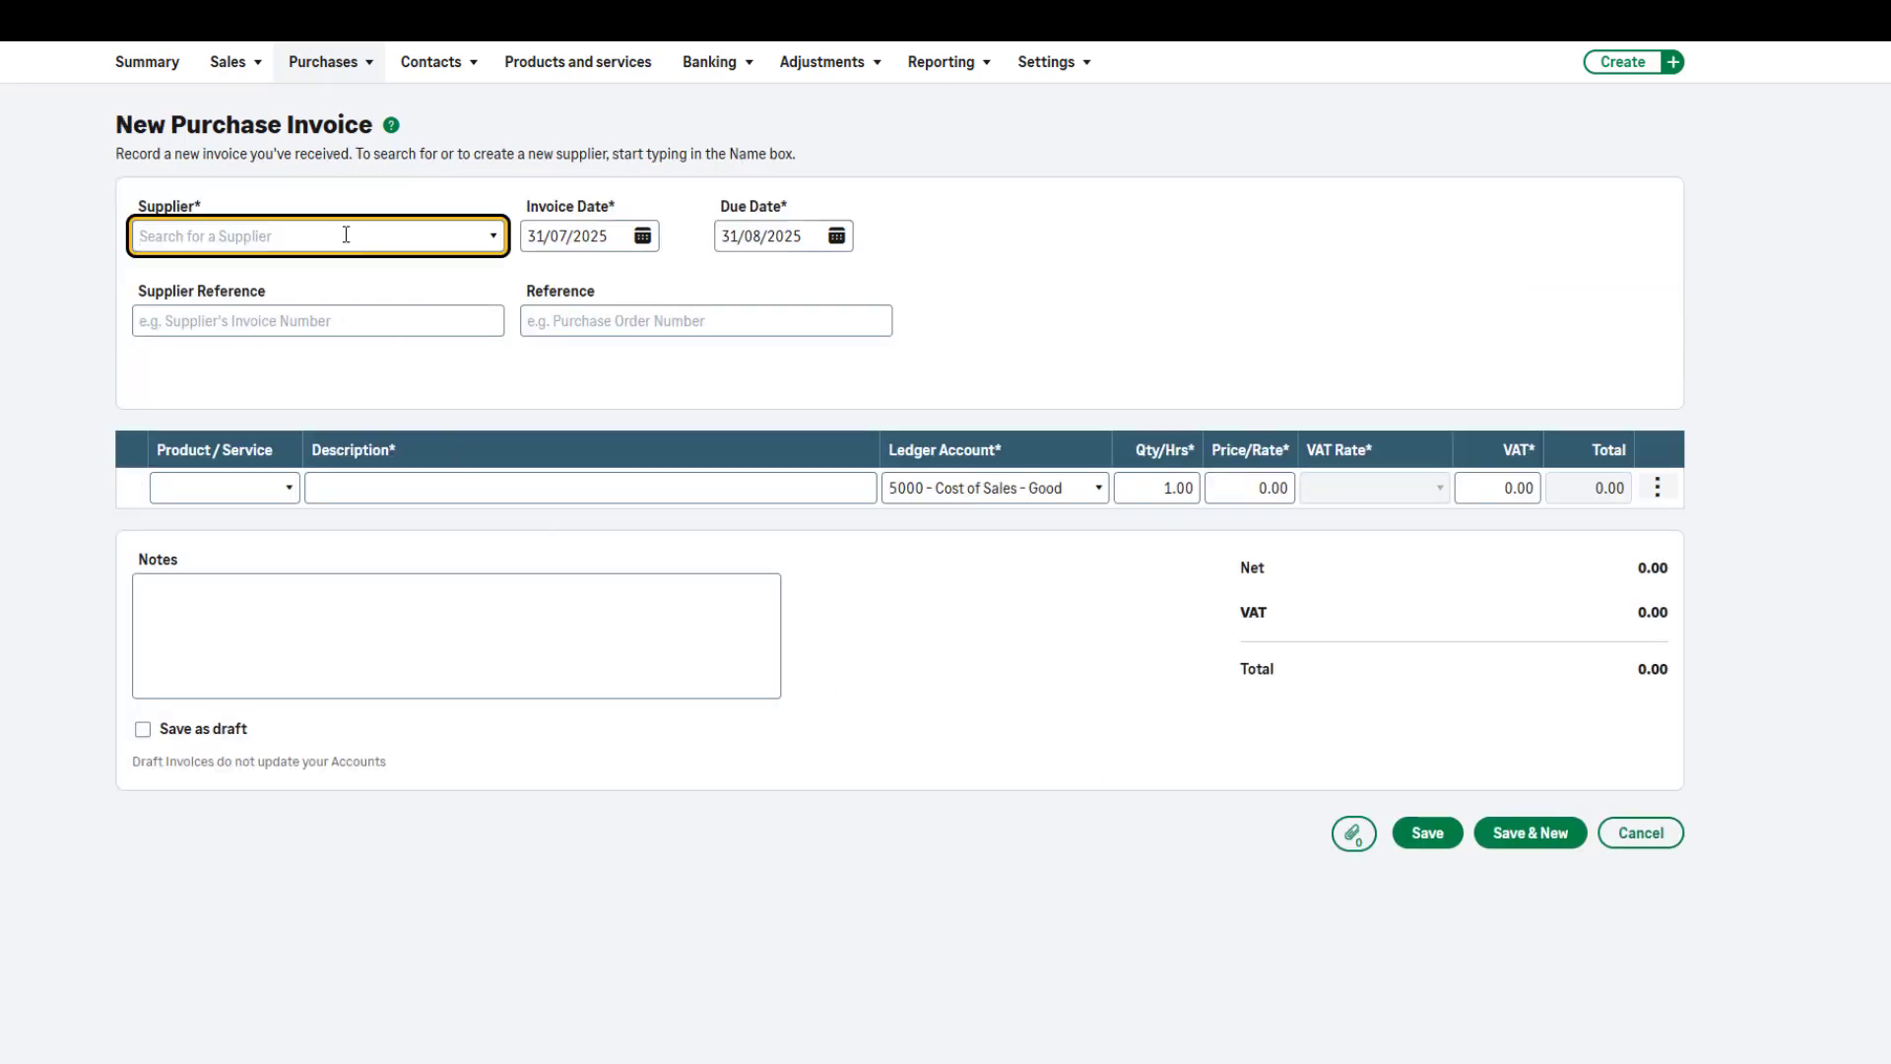
text(cons)
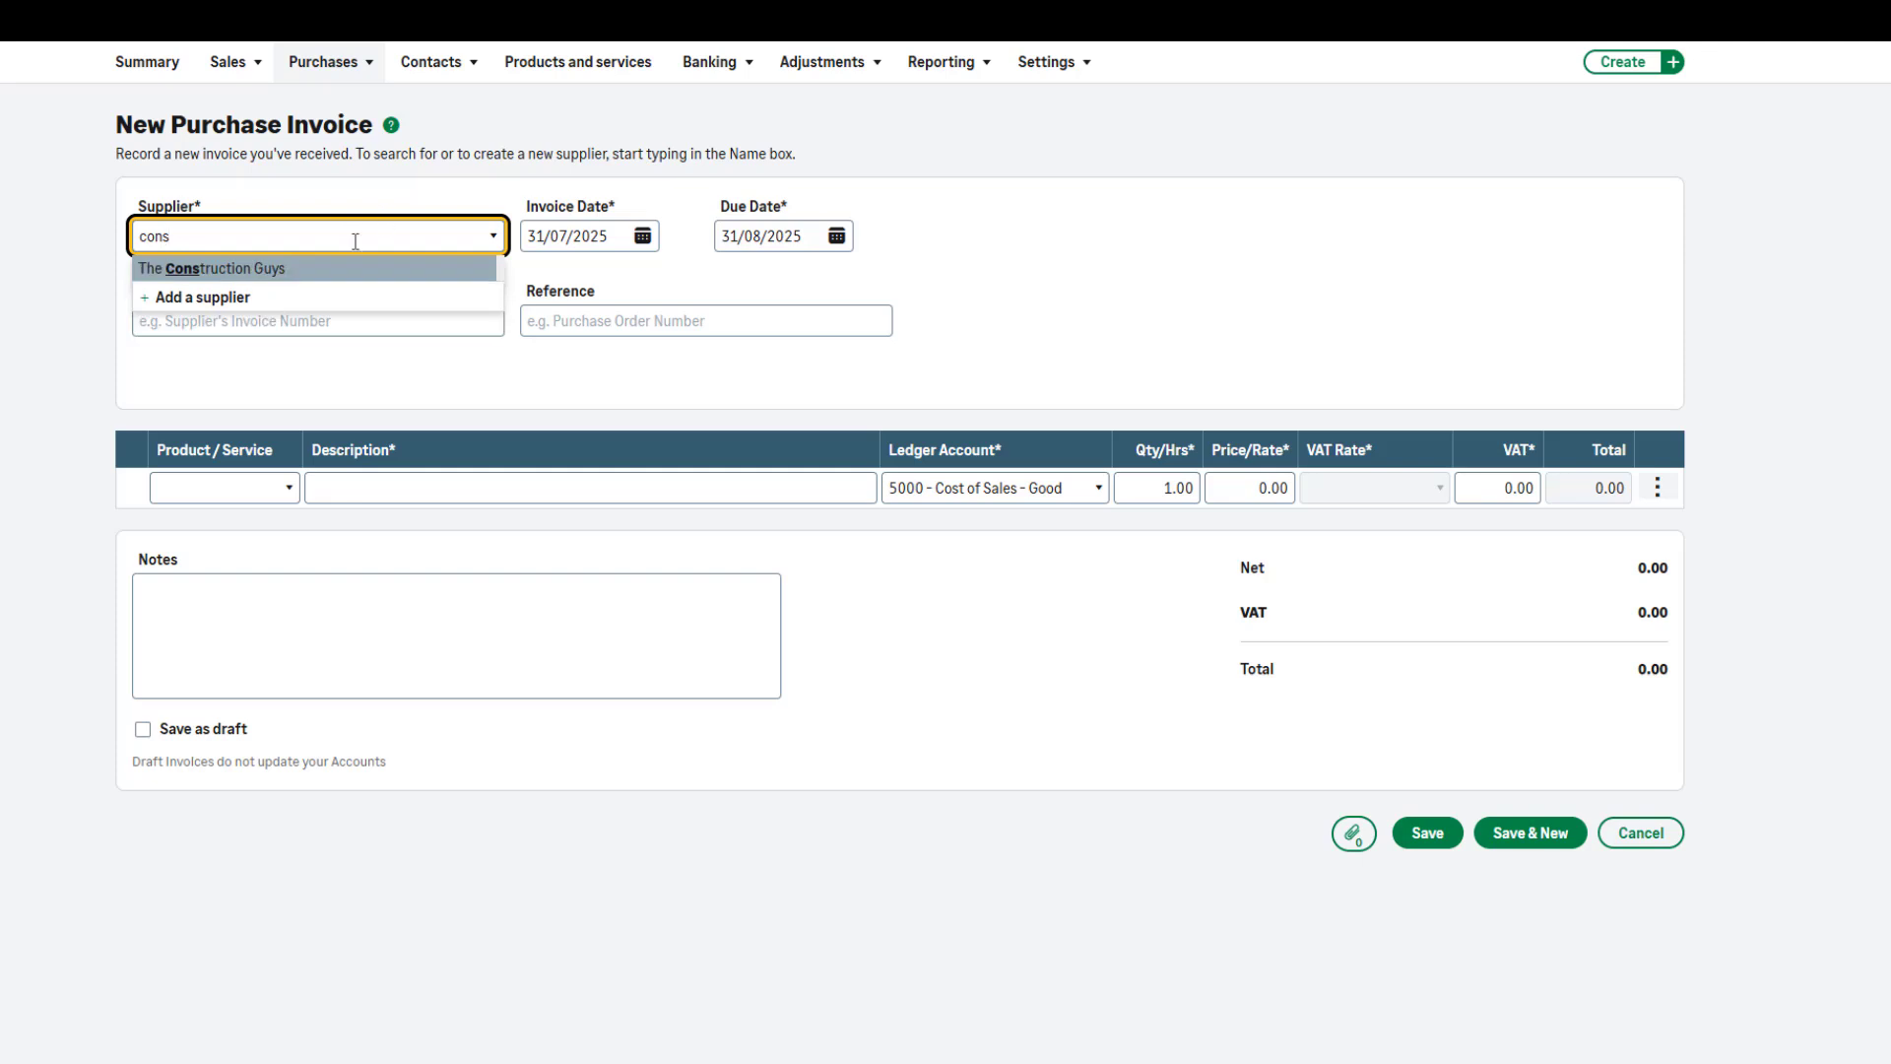
click(305, 268)
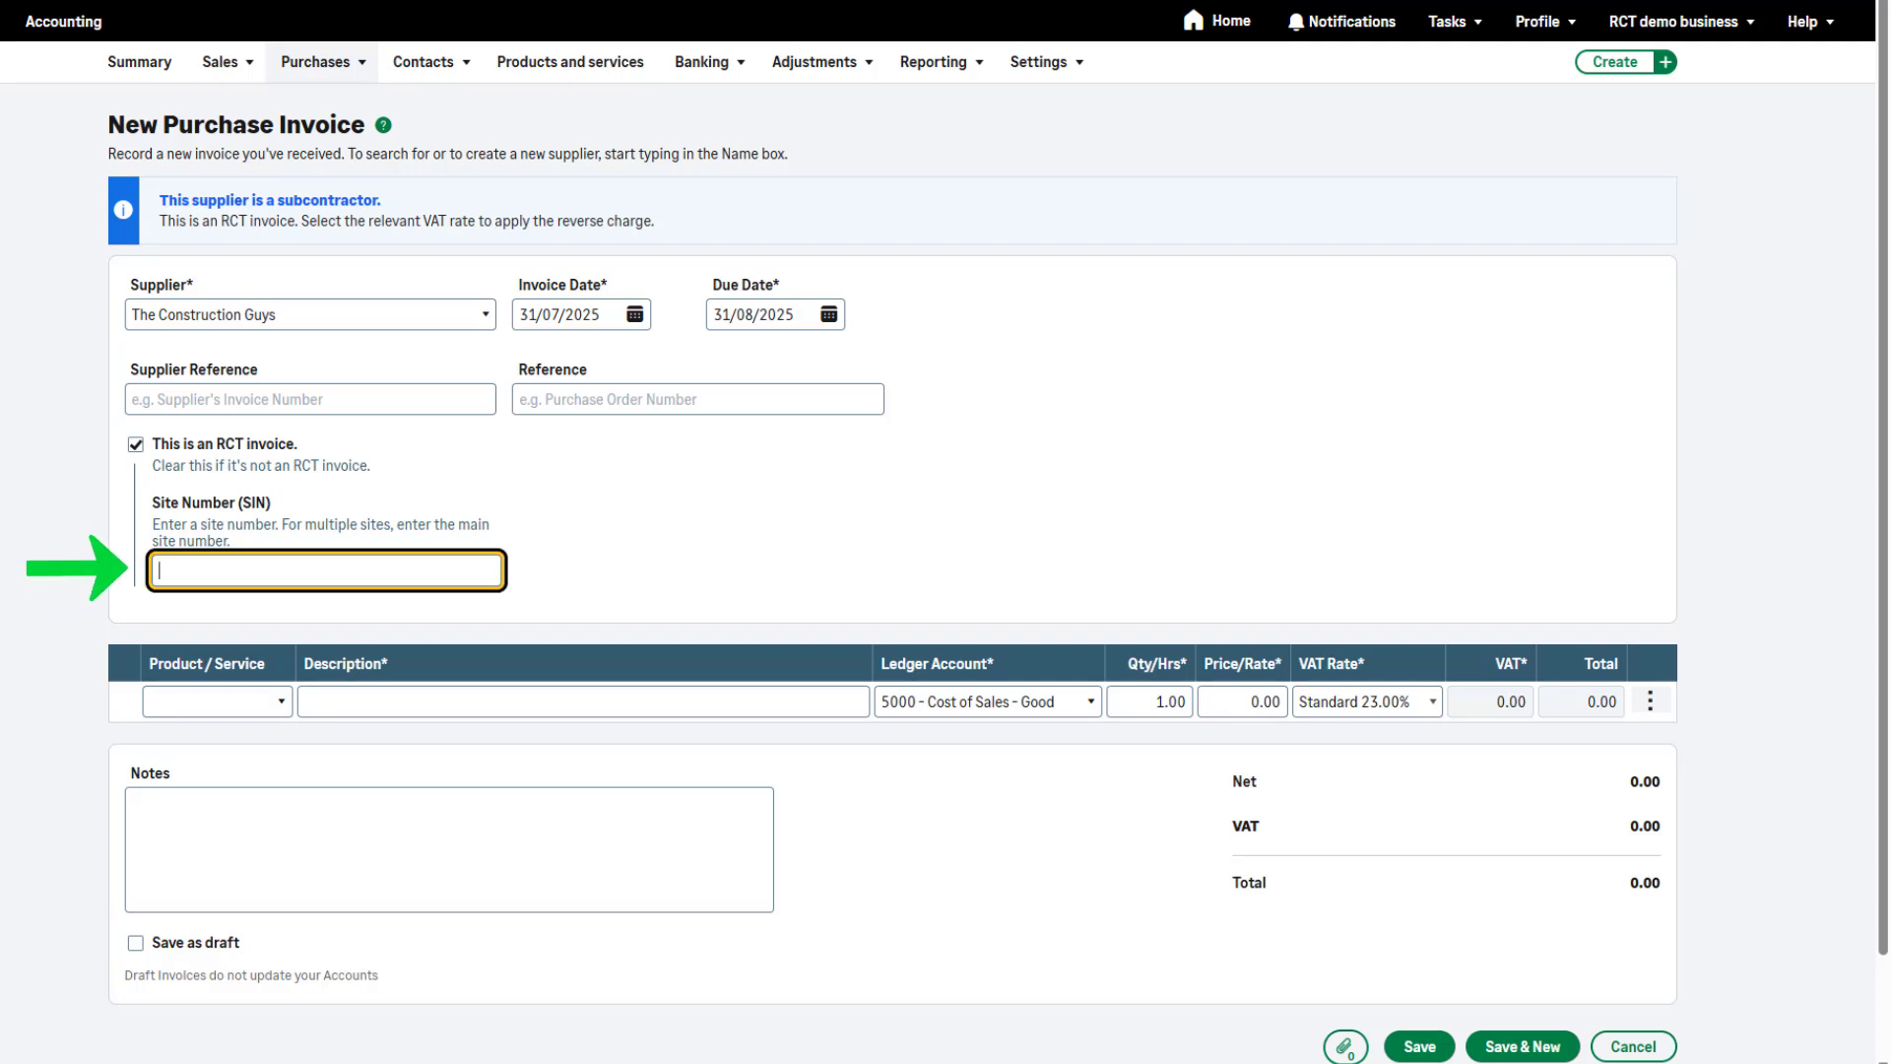
Enter site number D-FORT 45 and save the purchase invoice with product lines of 12 at 45.87 and 11 at 150.00
text(D-FOR)
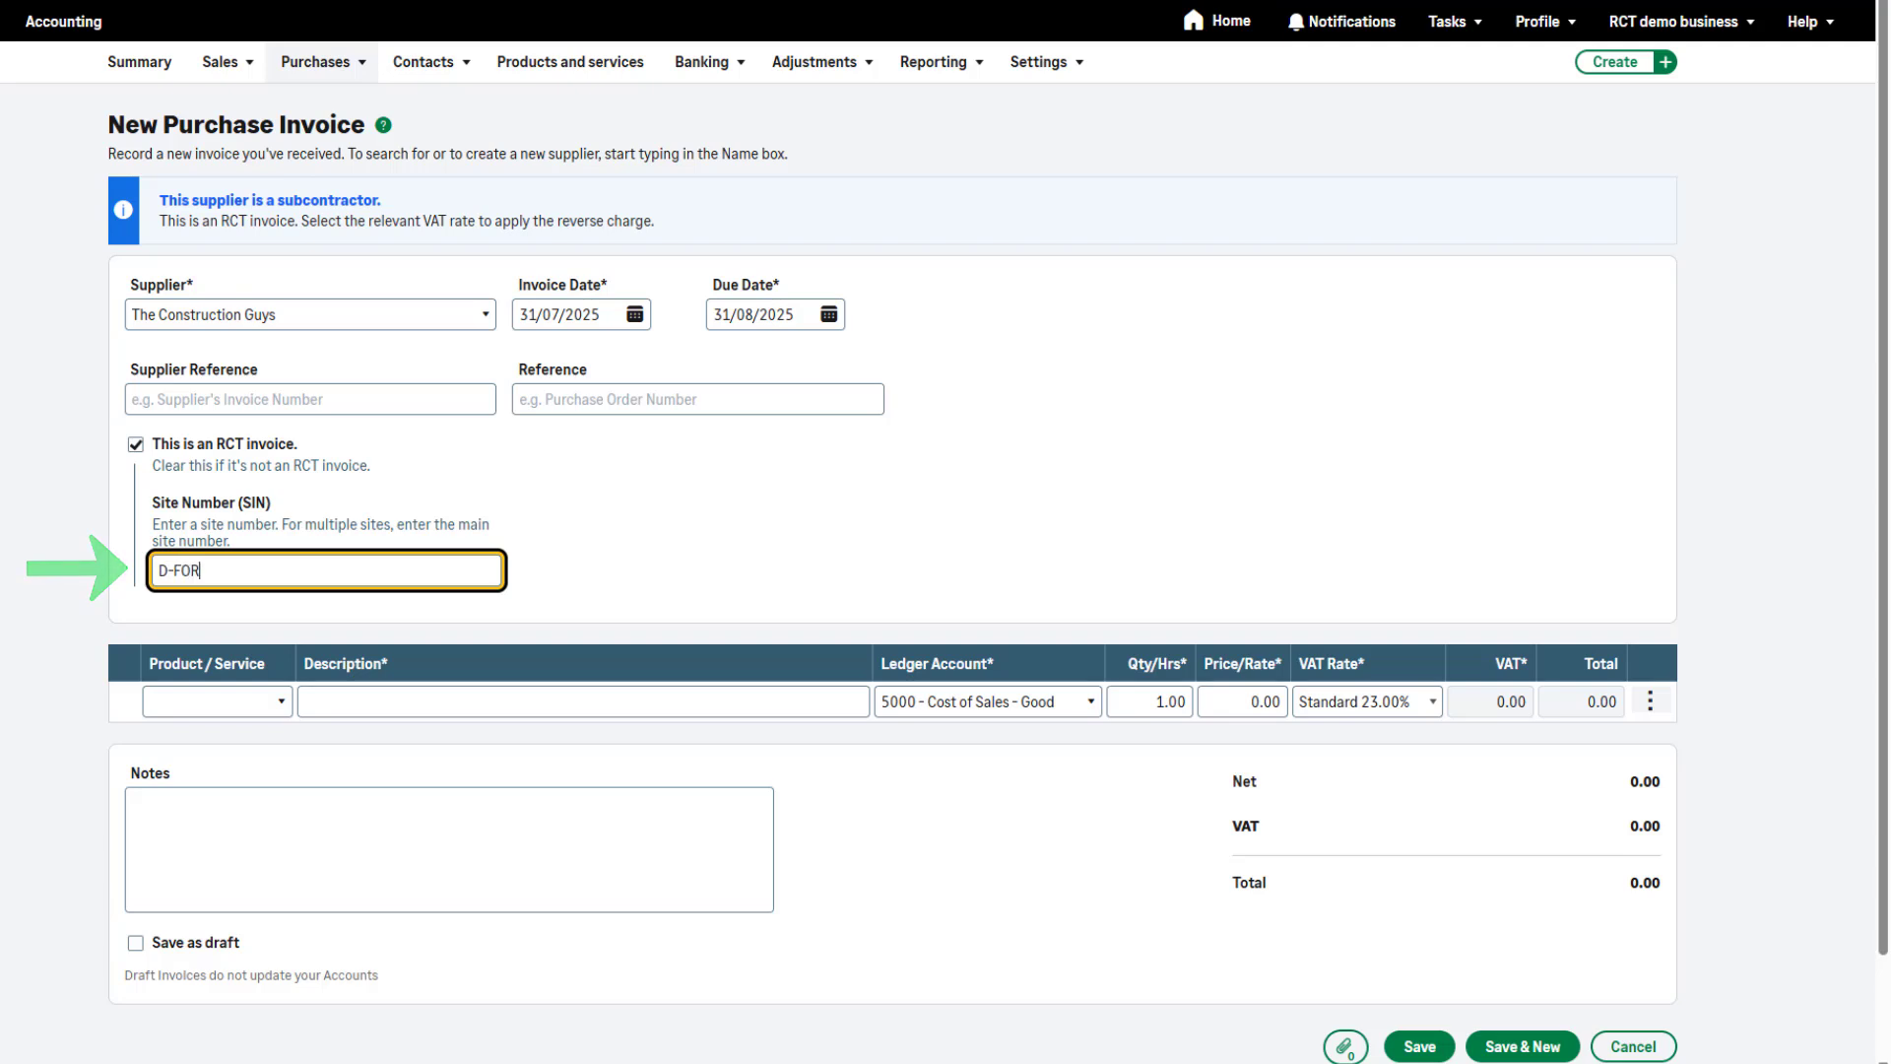
text(T 45)
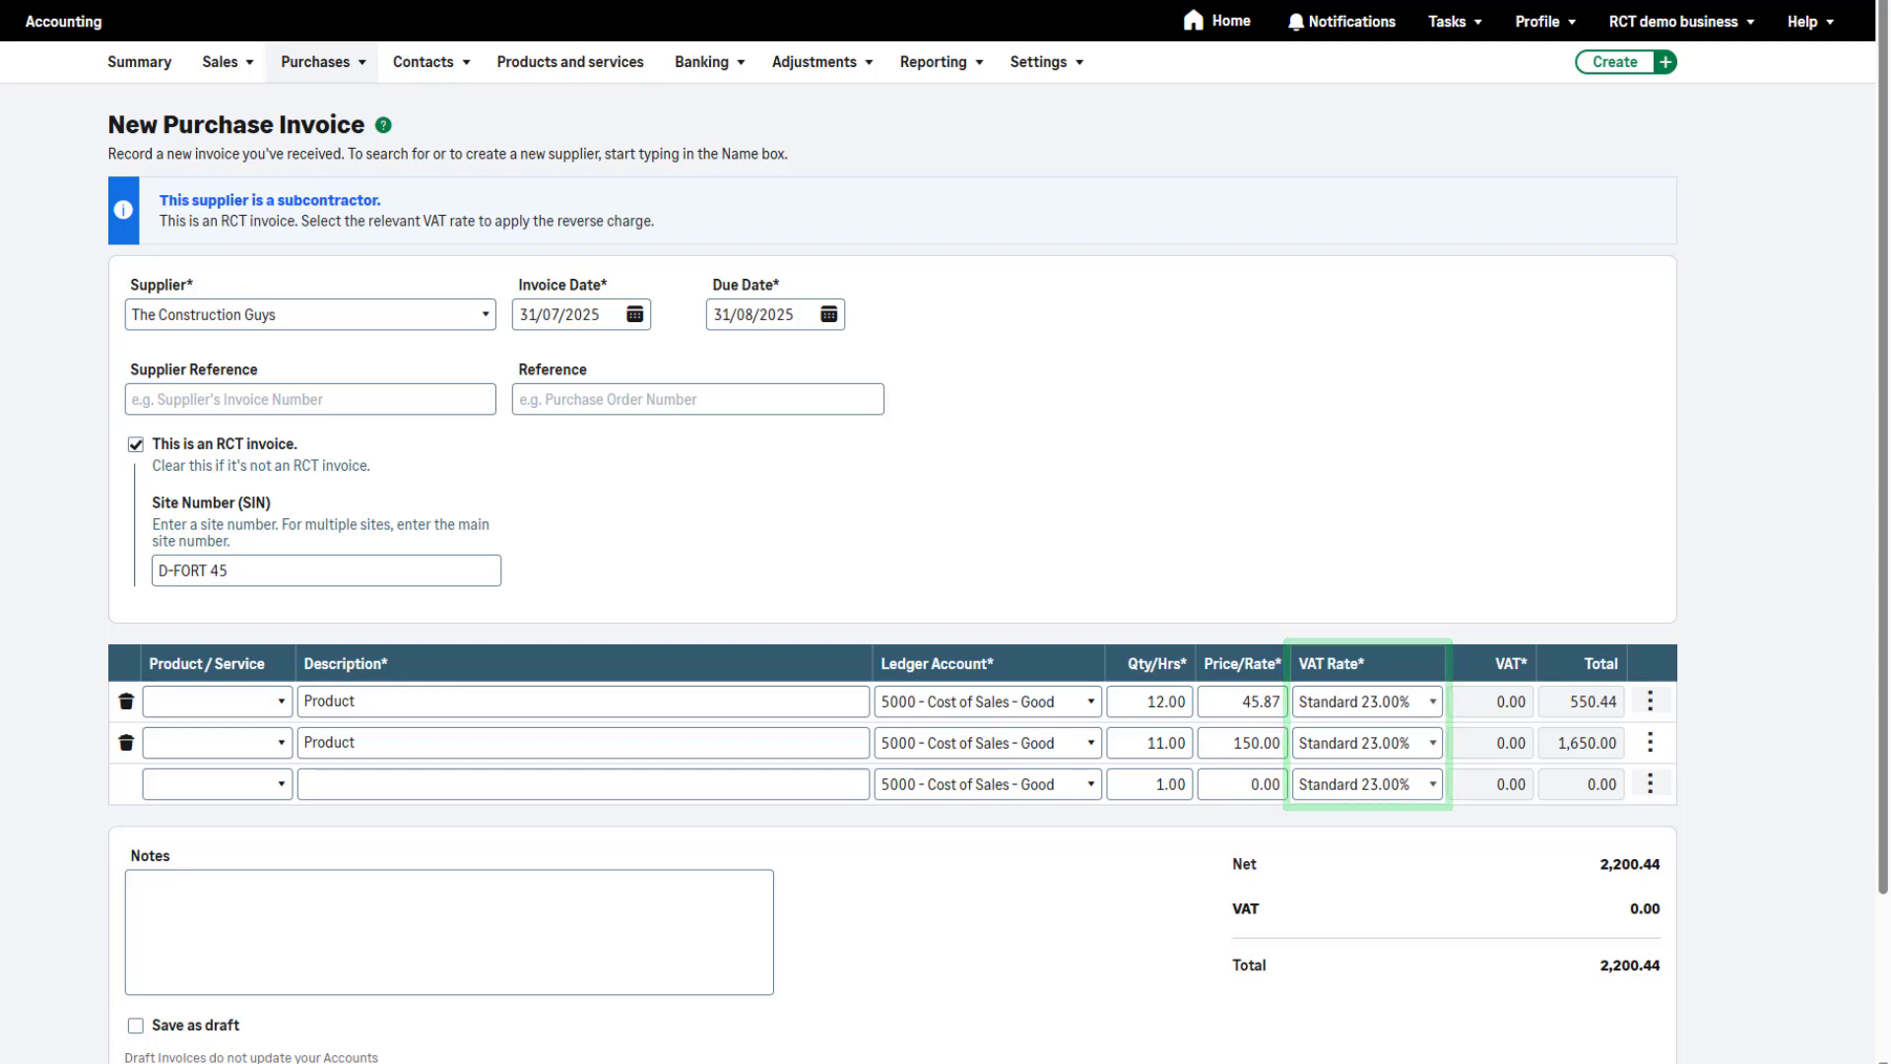
scroll(1044, 900, down, 2)
click(1424, 941)
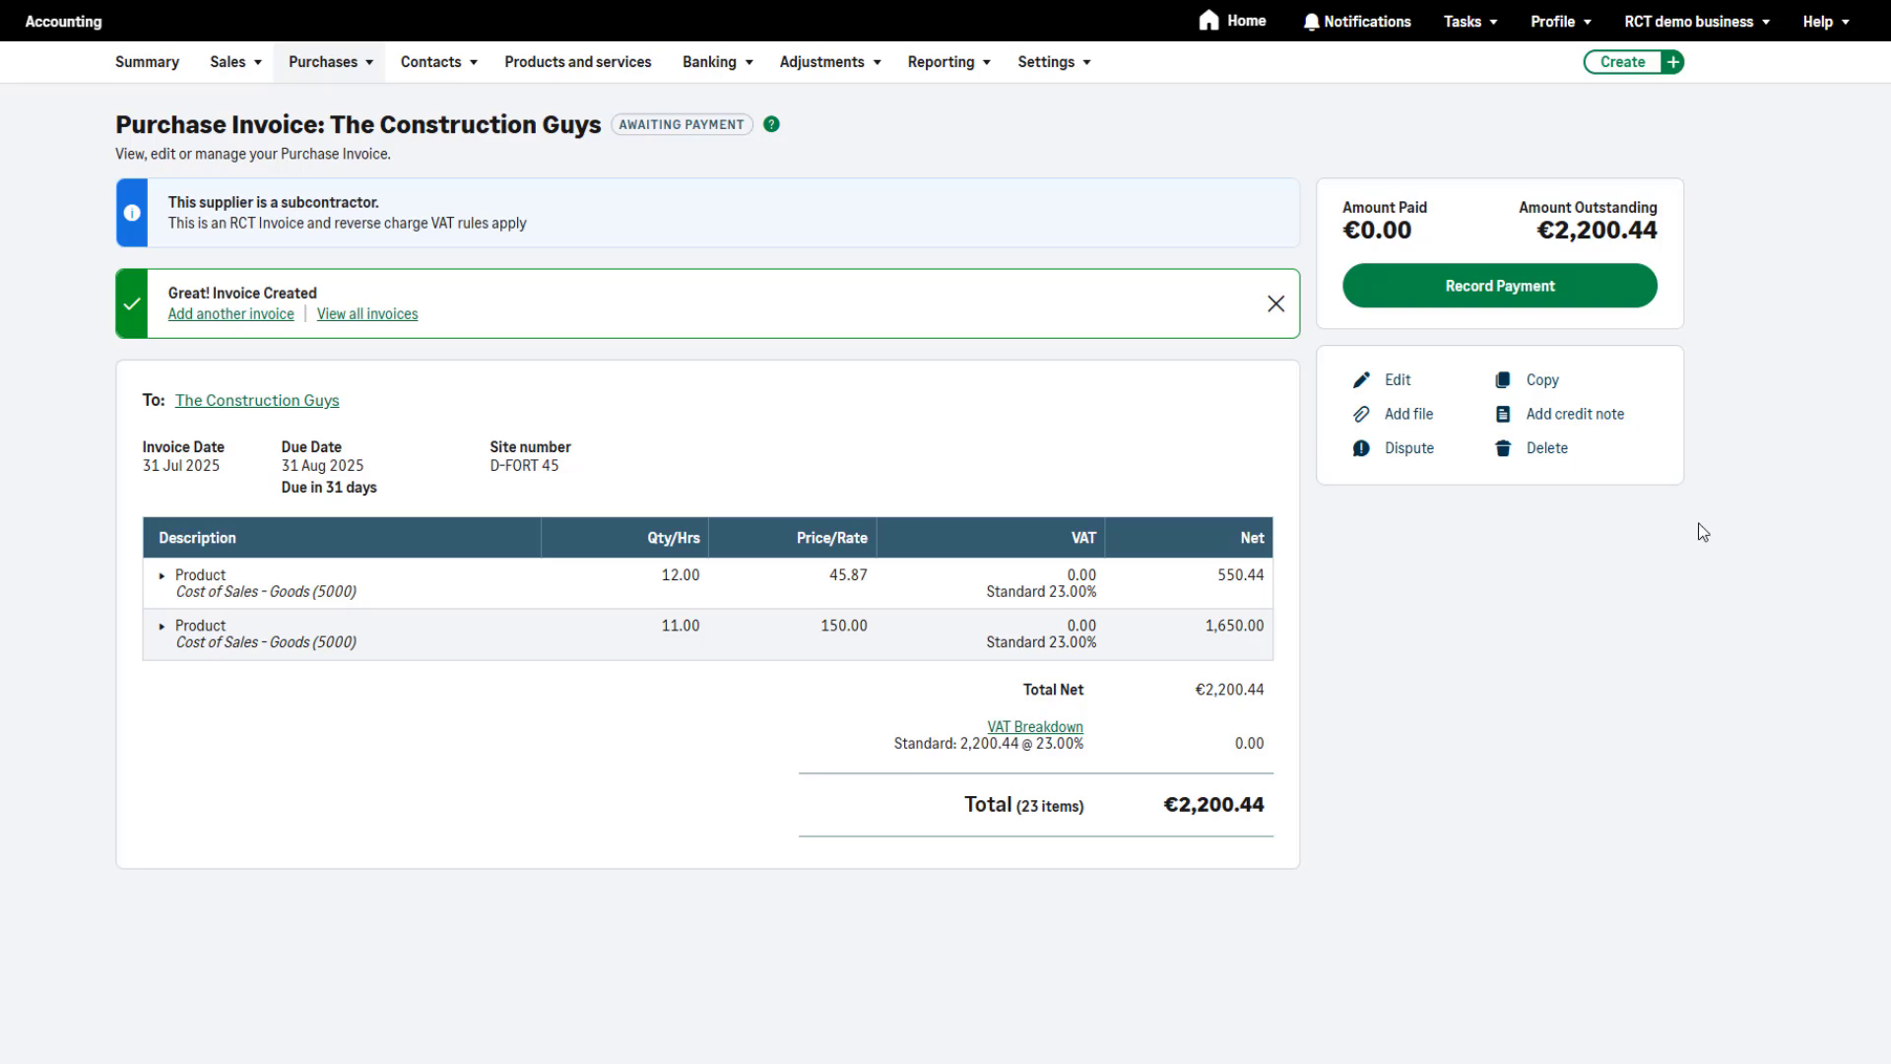
Record the purchase invoice's payment with RCT deduction rate Standard 20.00%, paid from Bank Account (1200) by Credit/Debit Card
click(1571, 291)
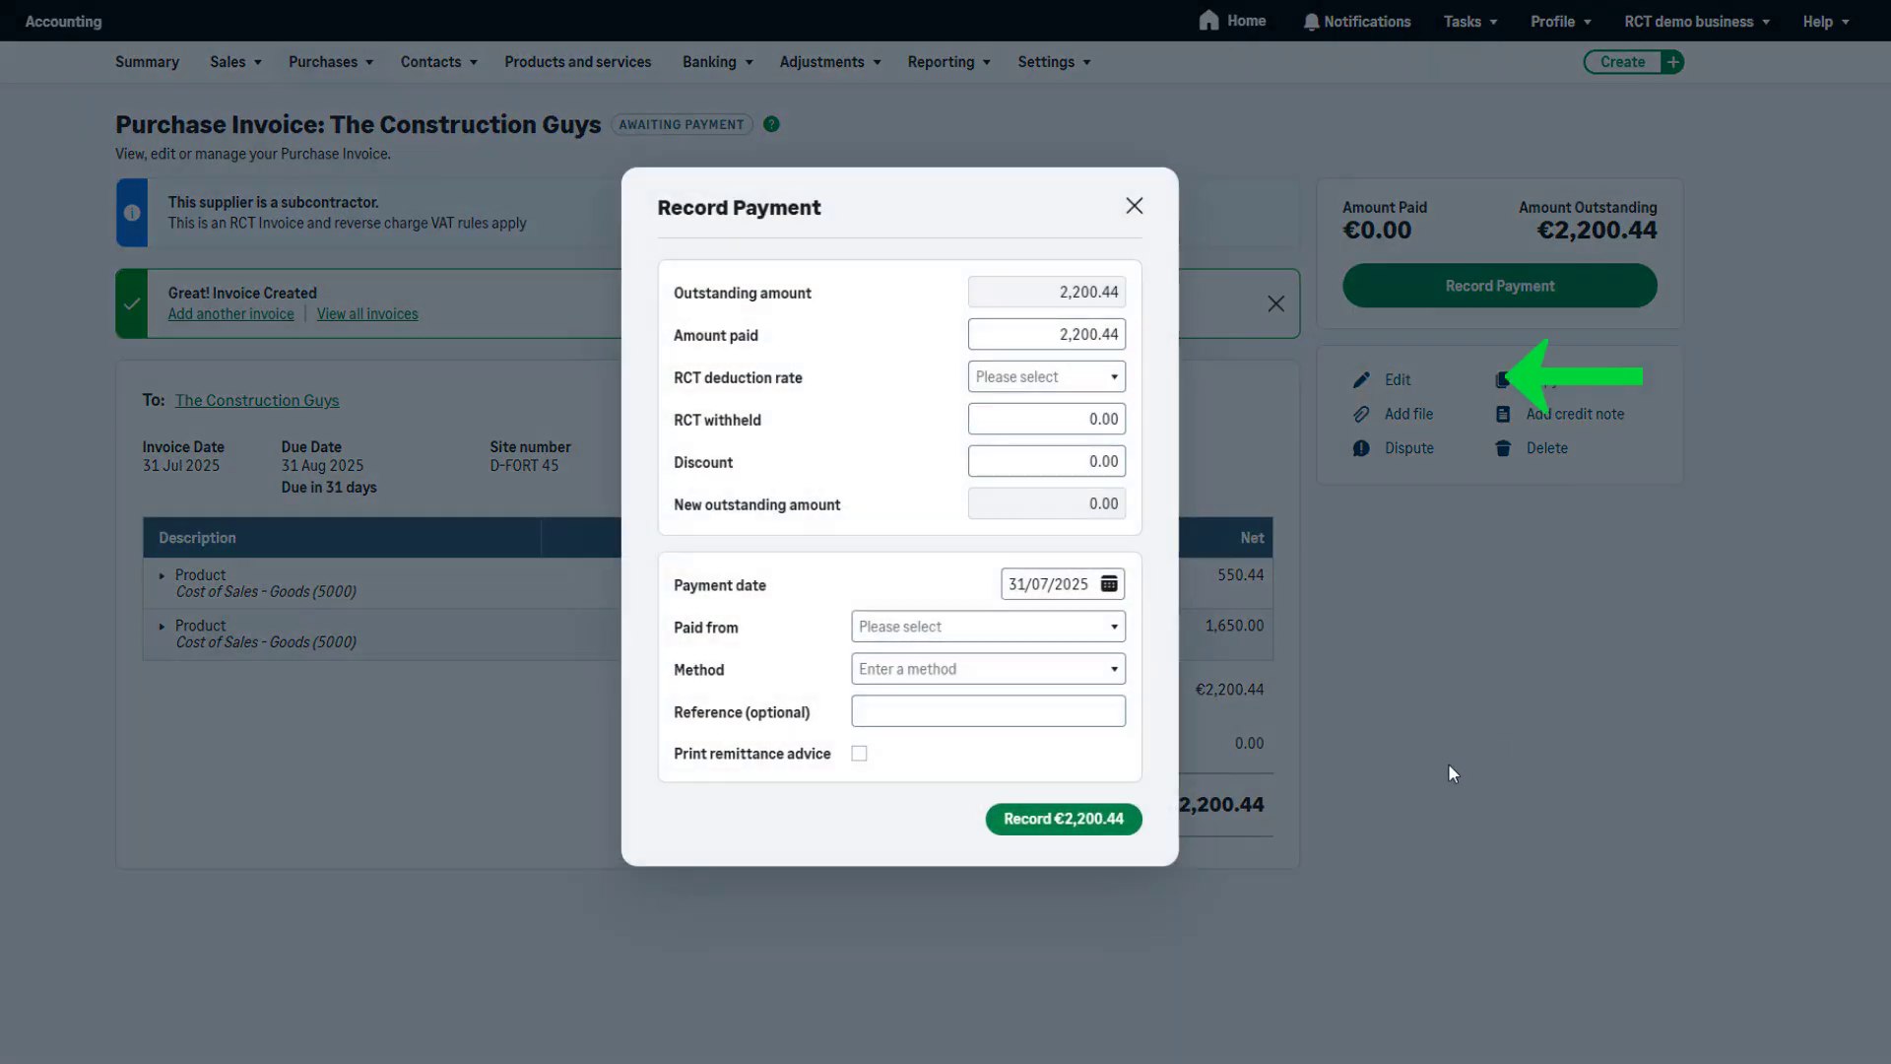
click(1115, 376)
click(1101, 436)
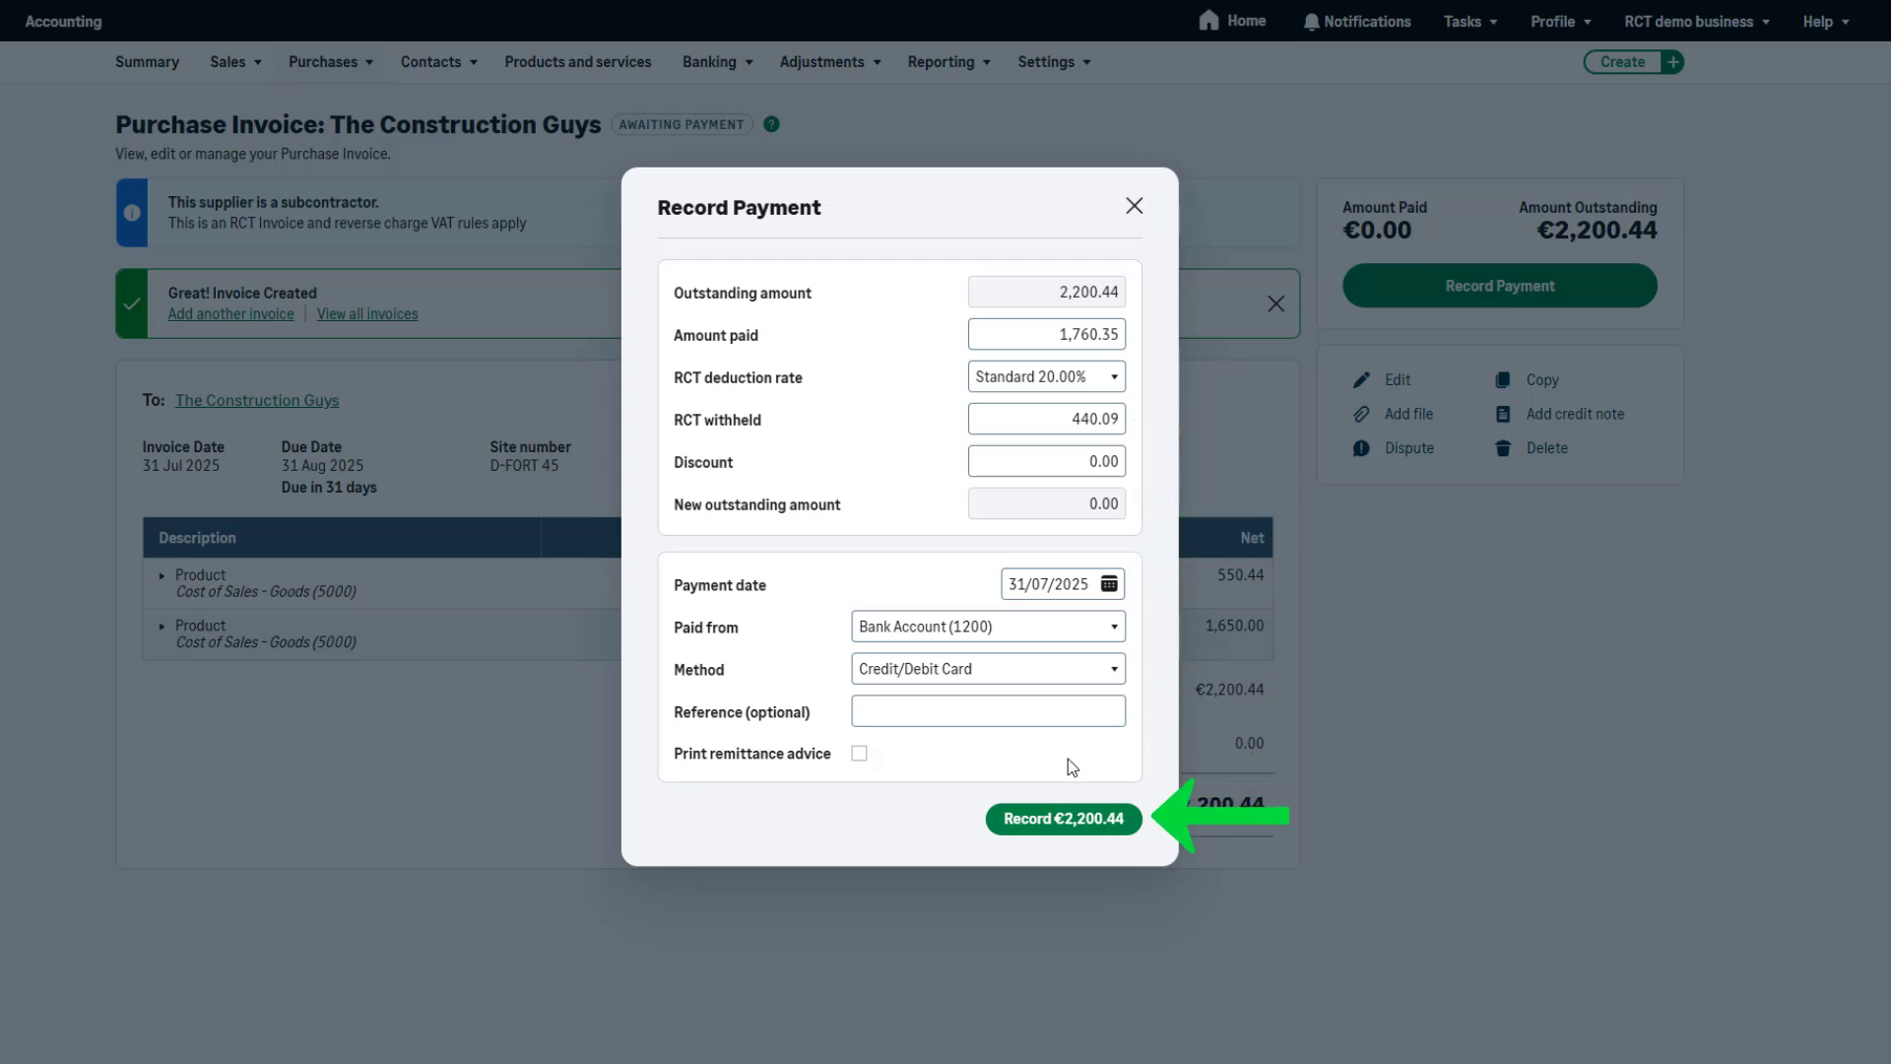
click(1084, 830)
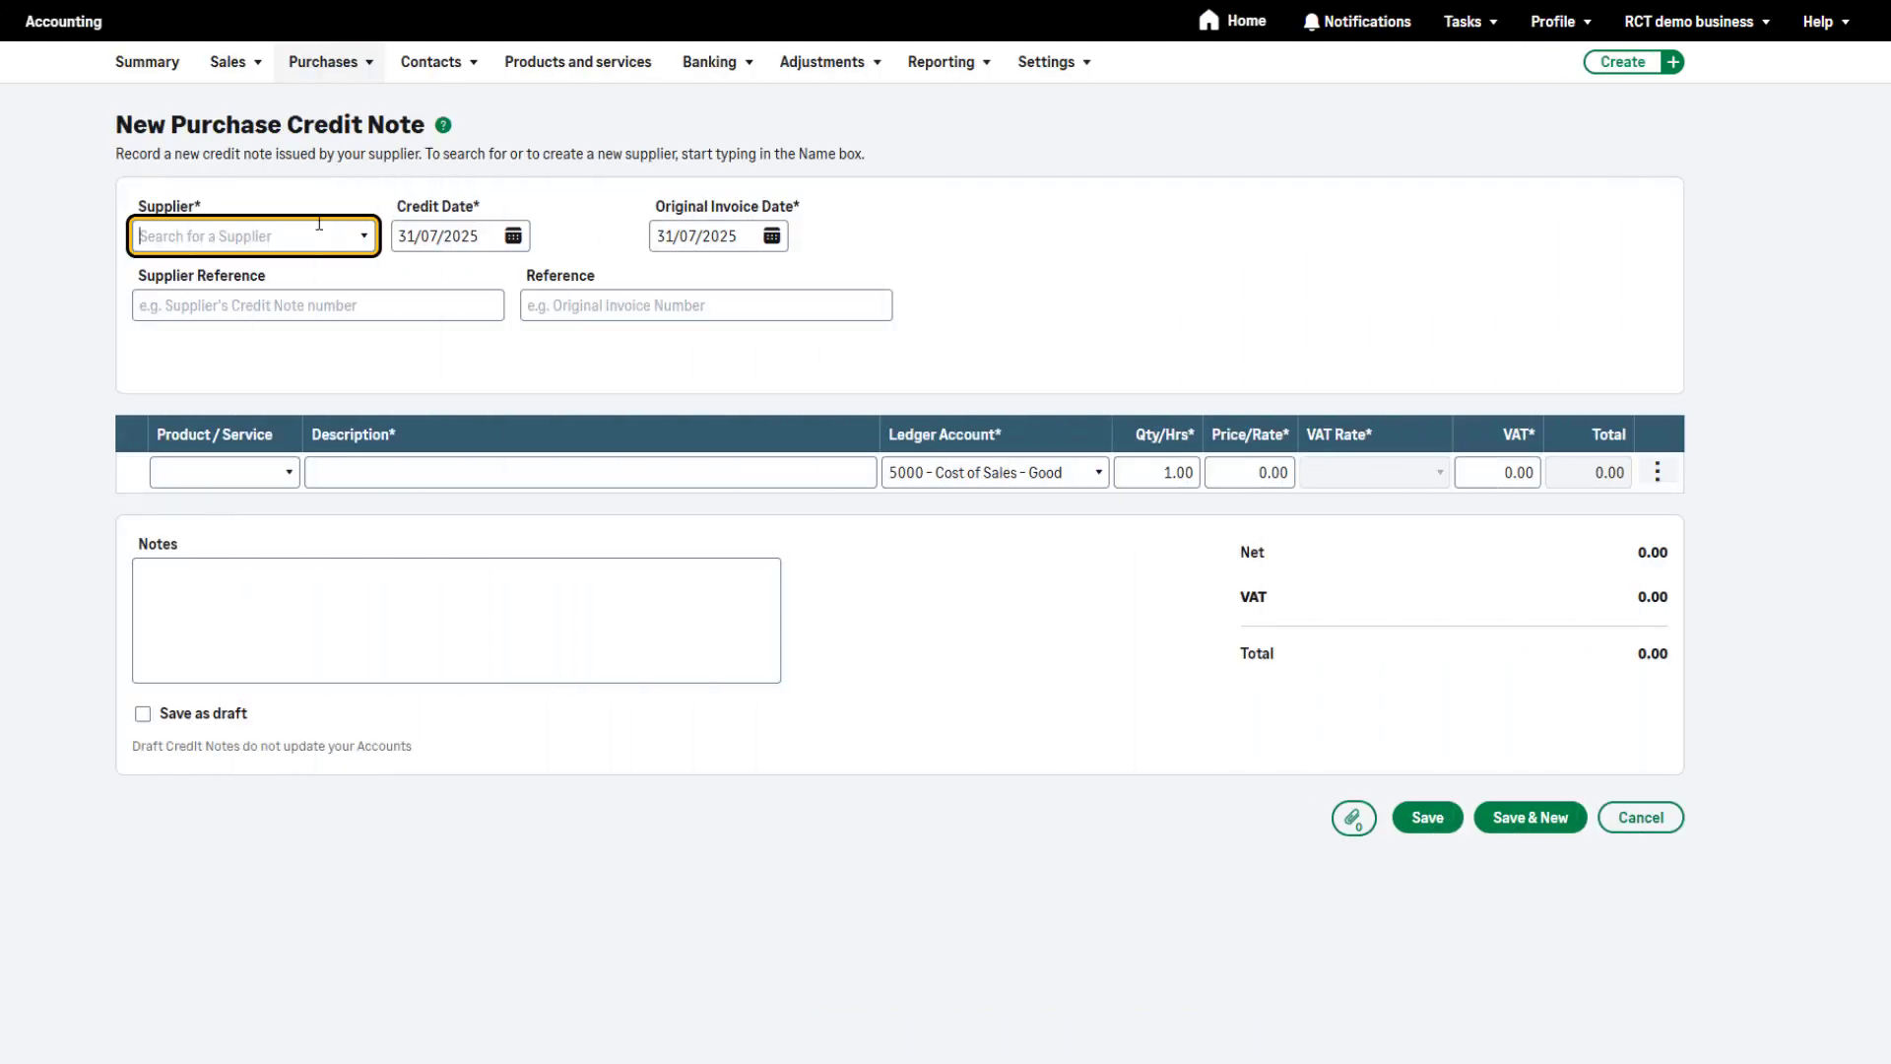
Save an RCT purchase credit note for The Construction Guys with site number D-FORD- 45 and a product line of 5 at 11.00
text(con)
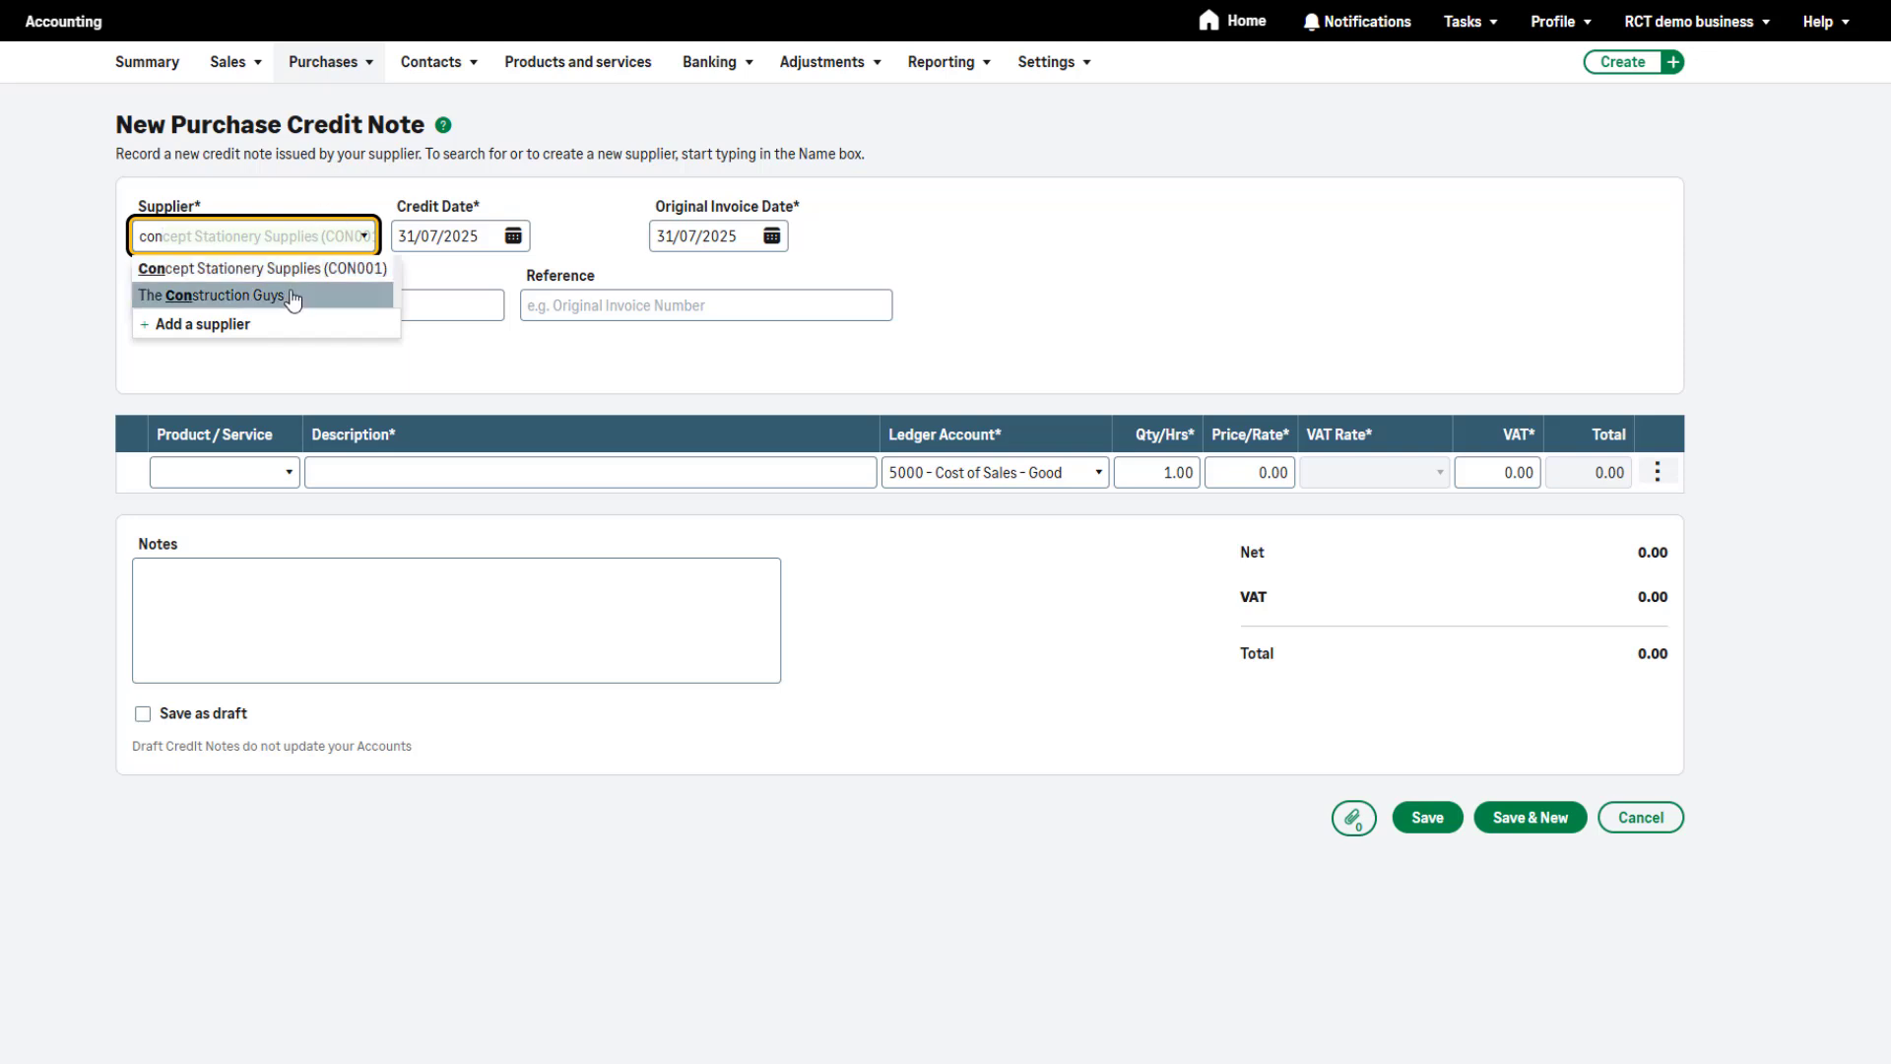
click(293, 294)
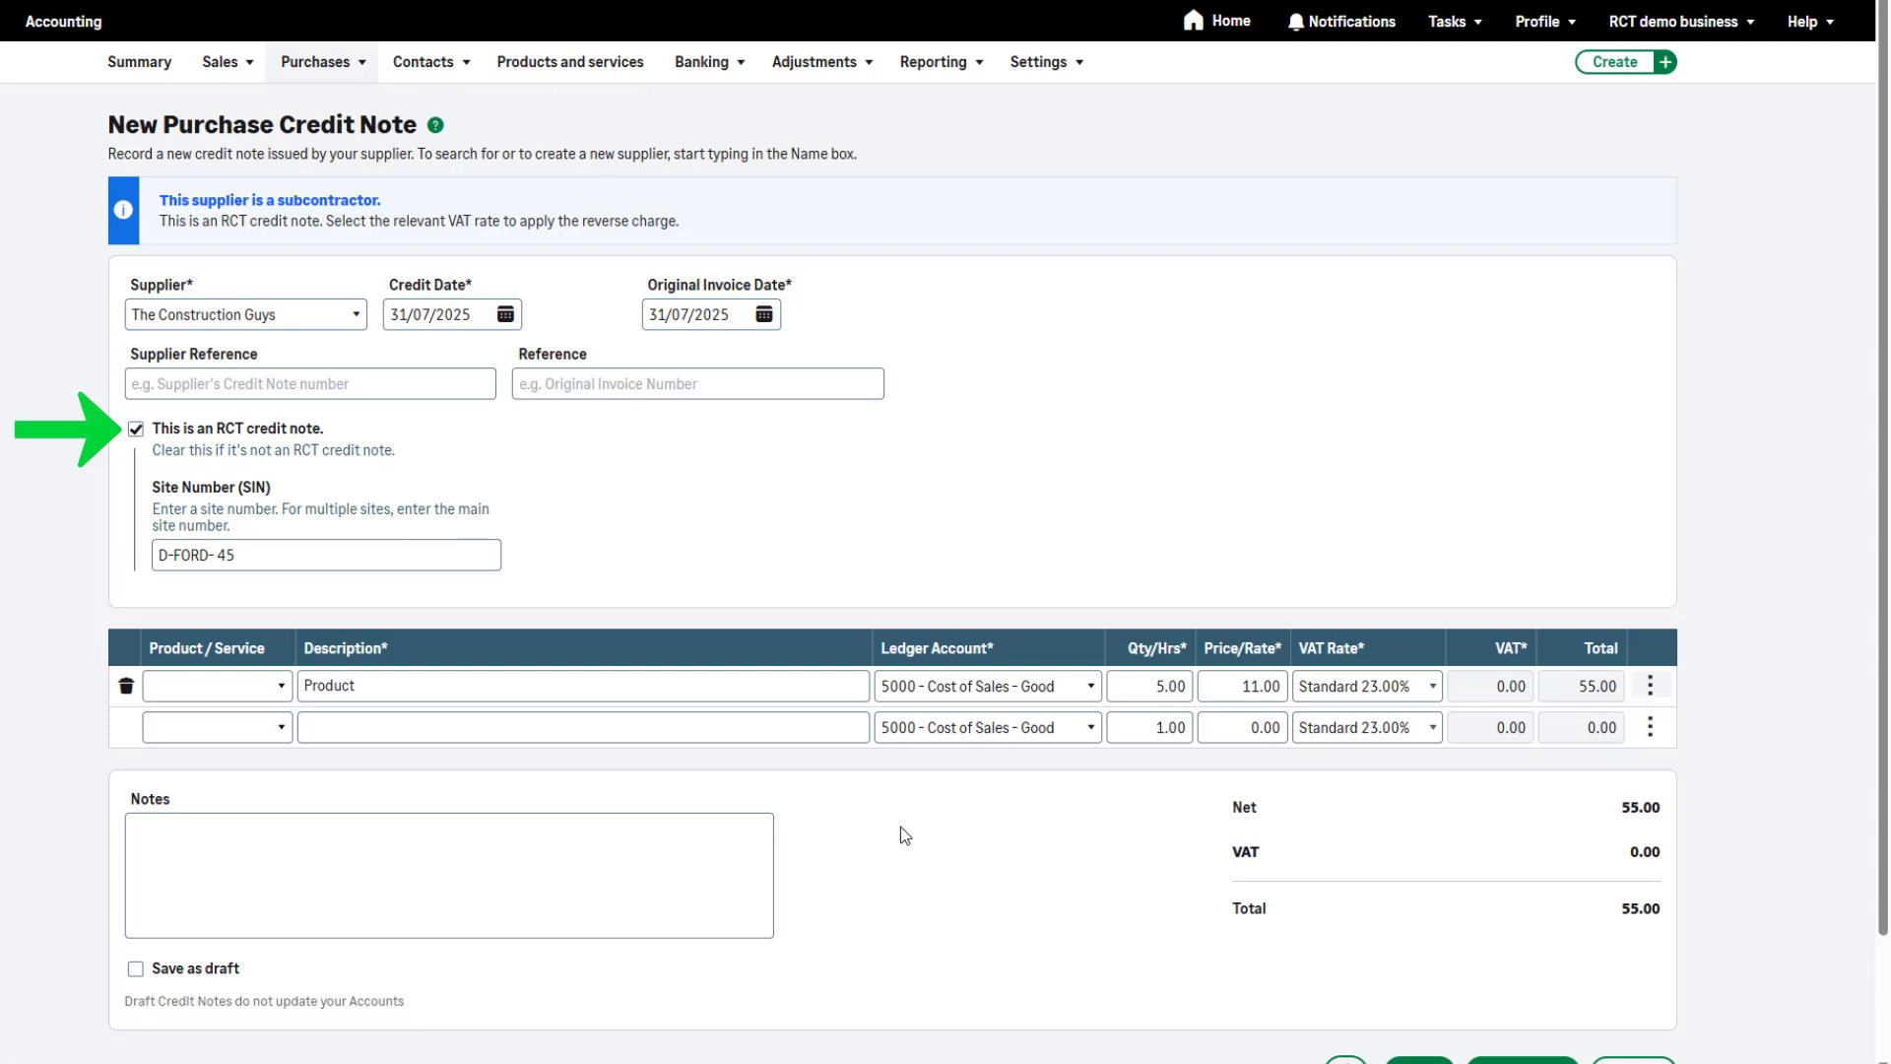
scroll(1084, 887, down, 2)
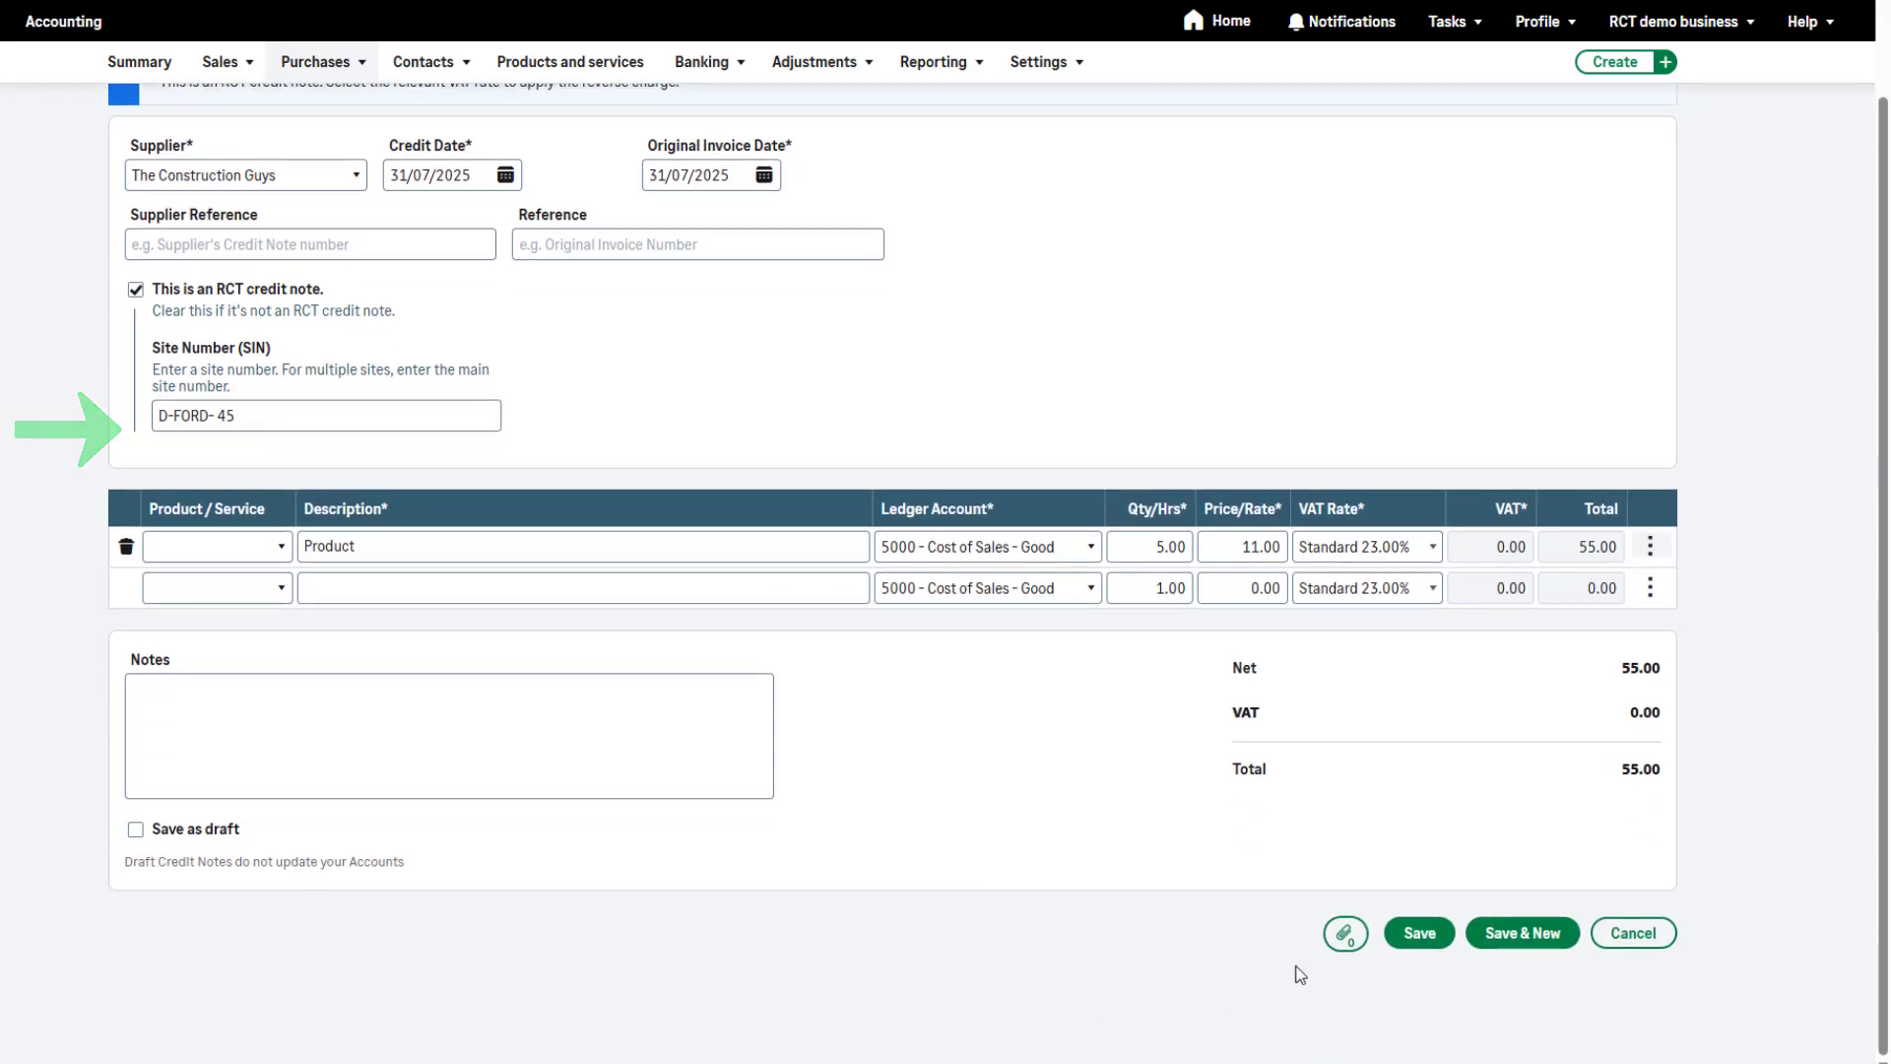
click(1419, 935)
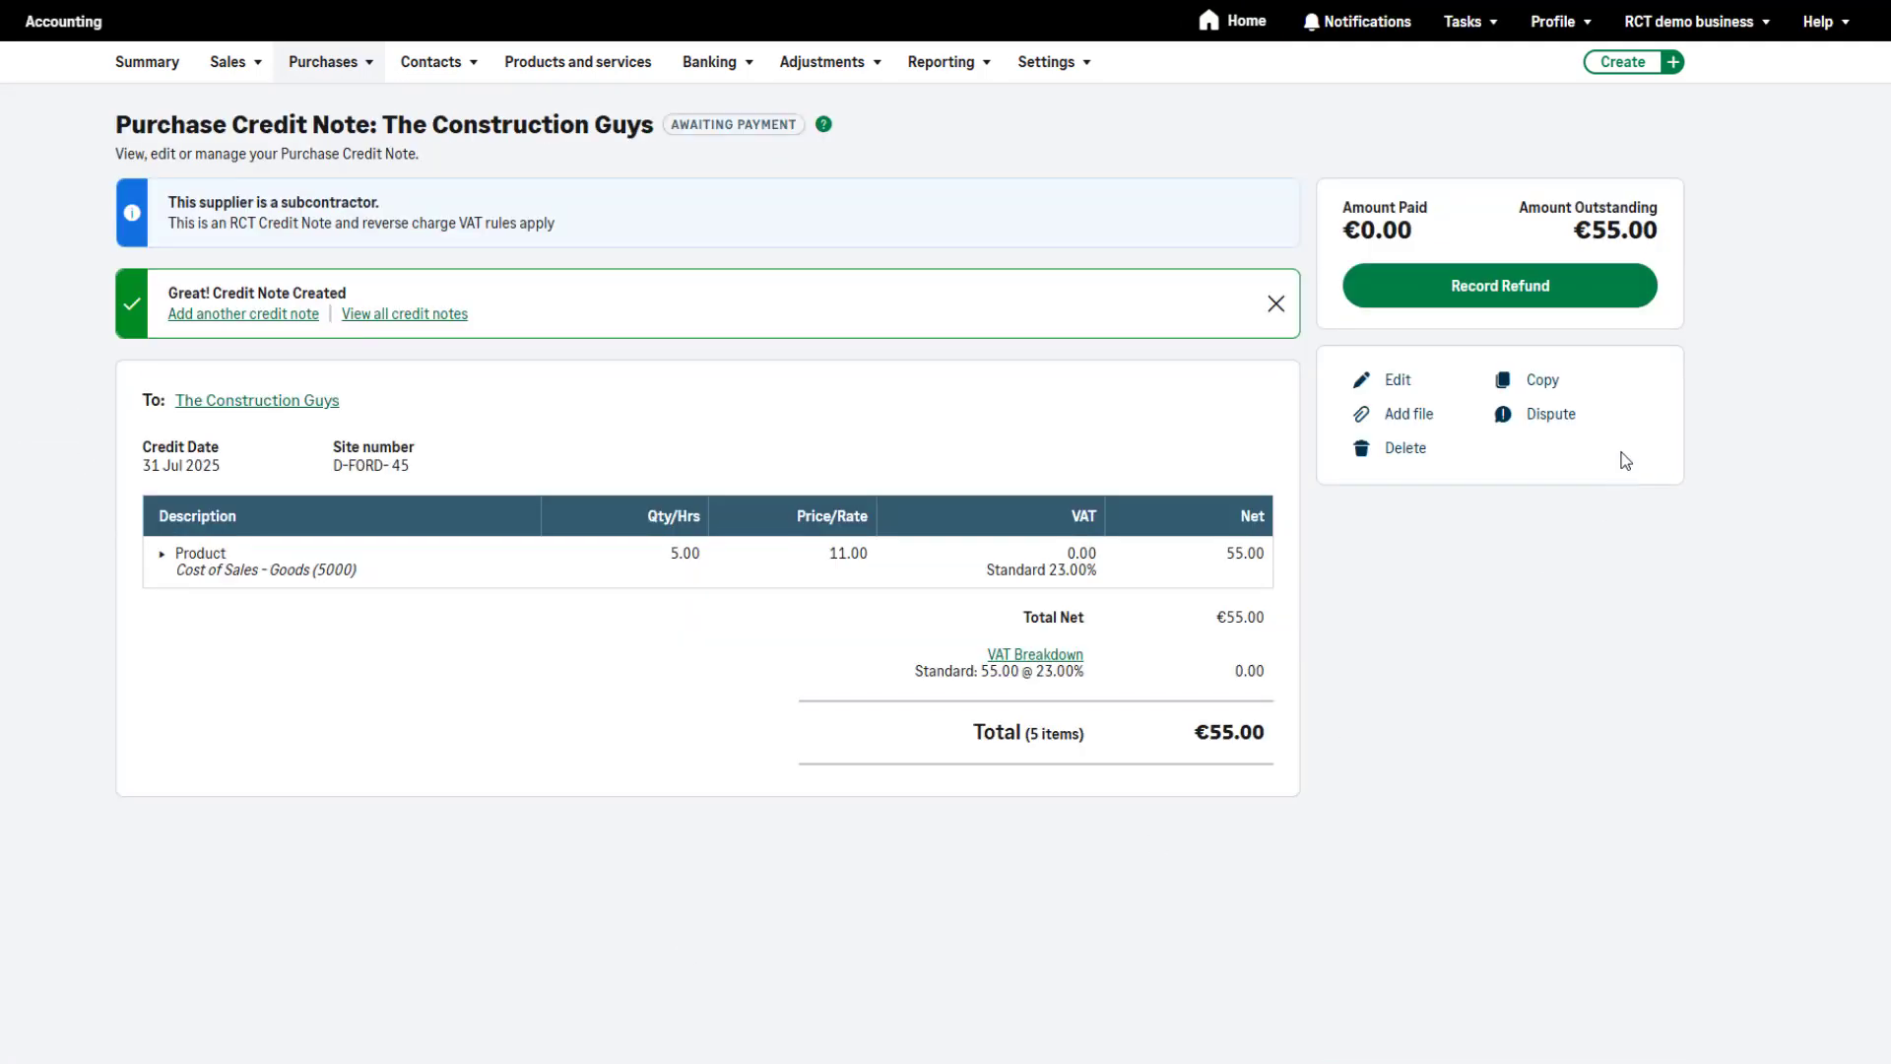
Record the refund for the purchase credit note with an RCT deduction rate selected
click(1614, 296)
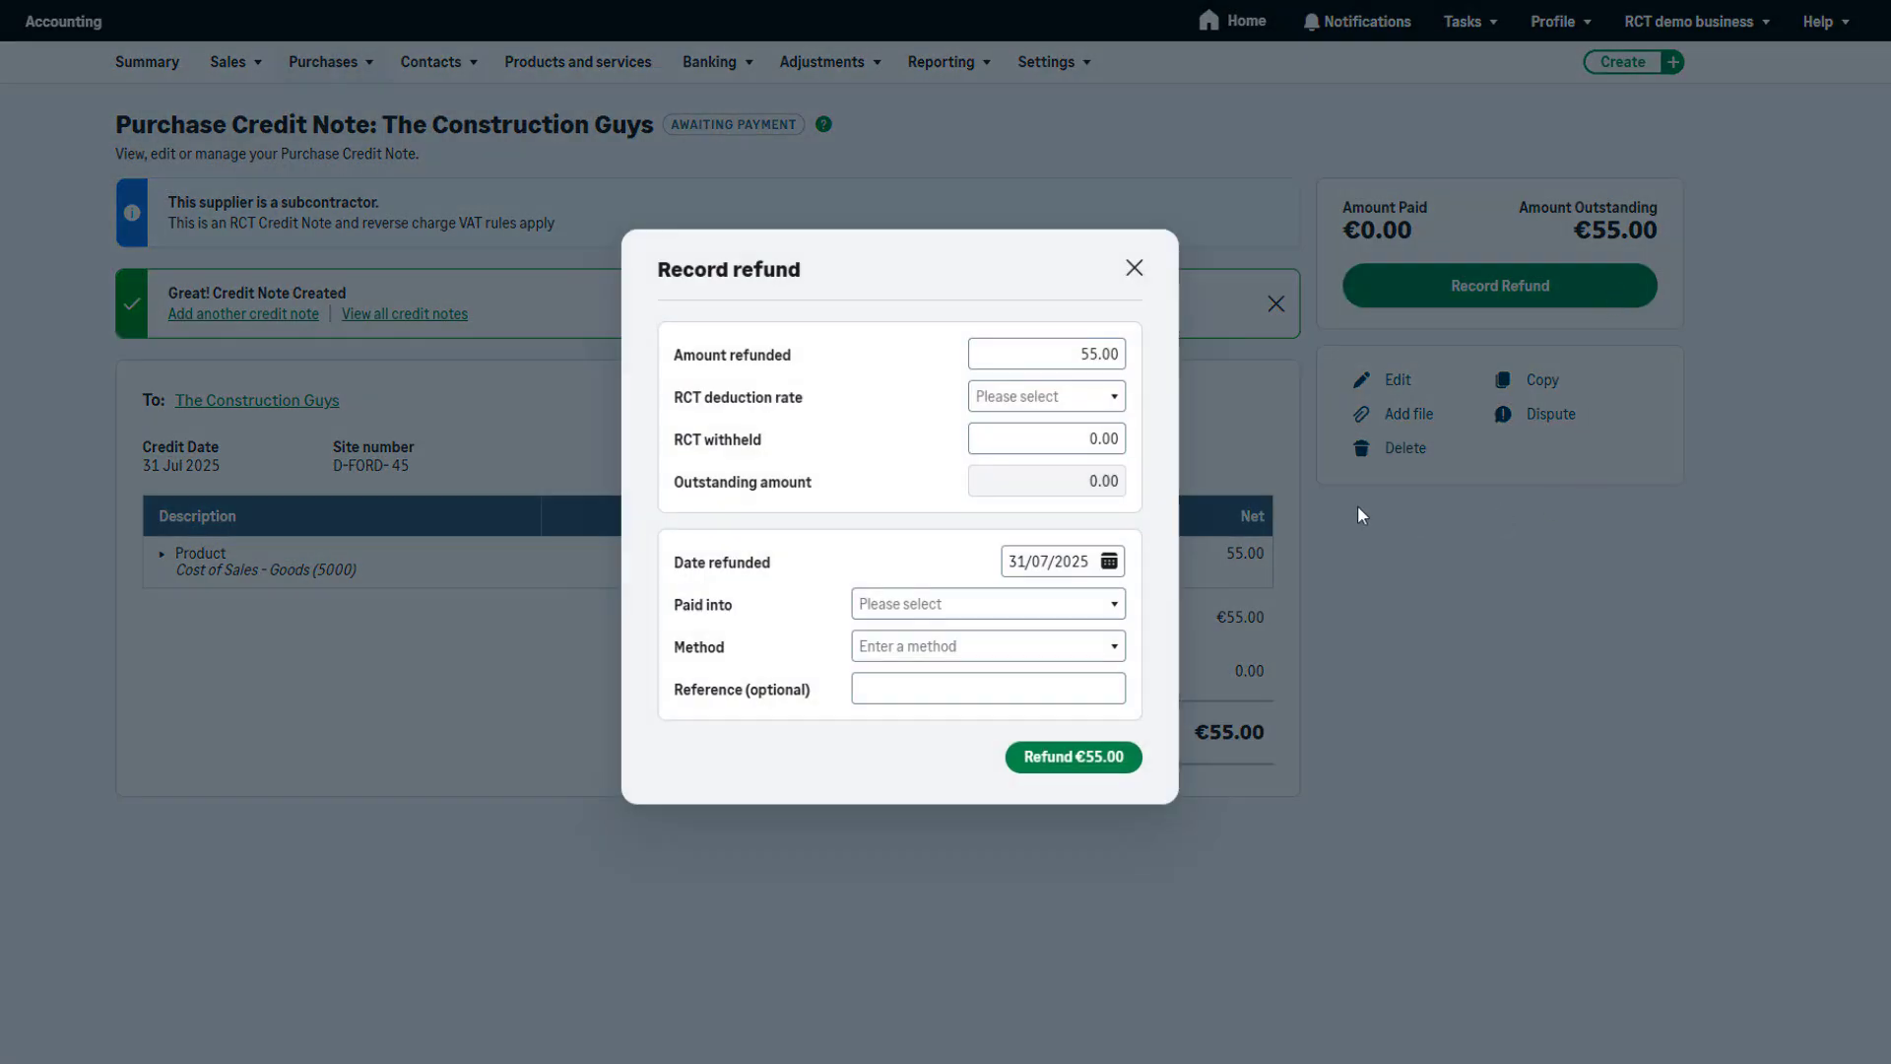
click(1124, 407)
click(1098, 452)
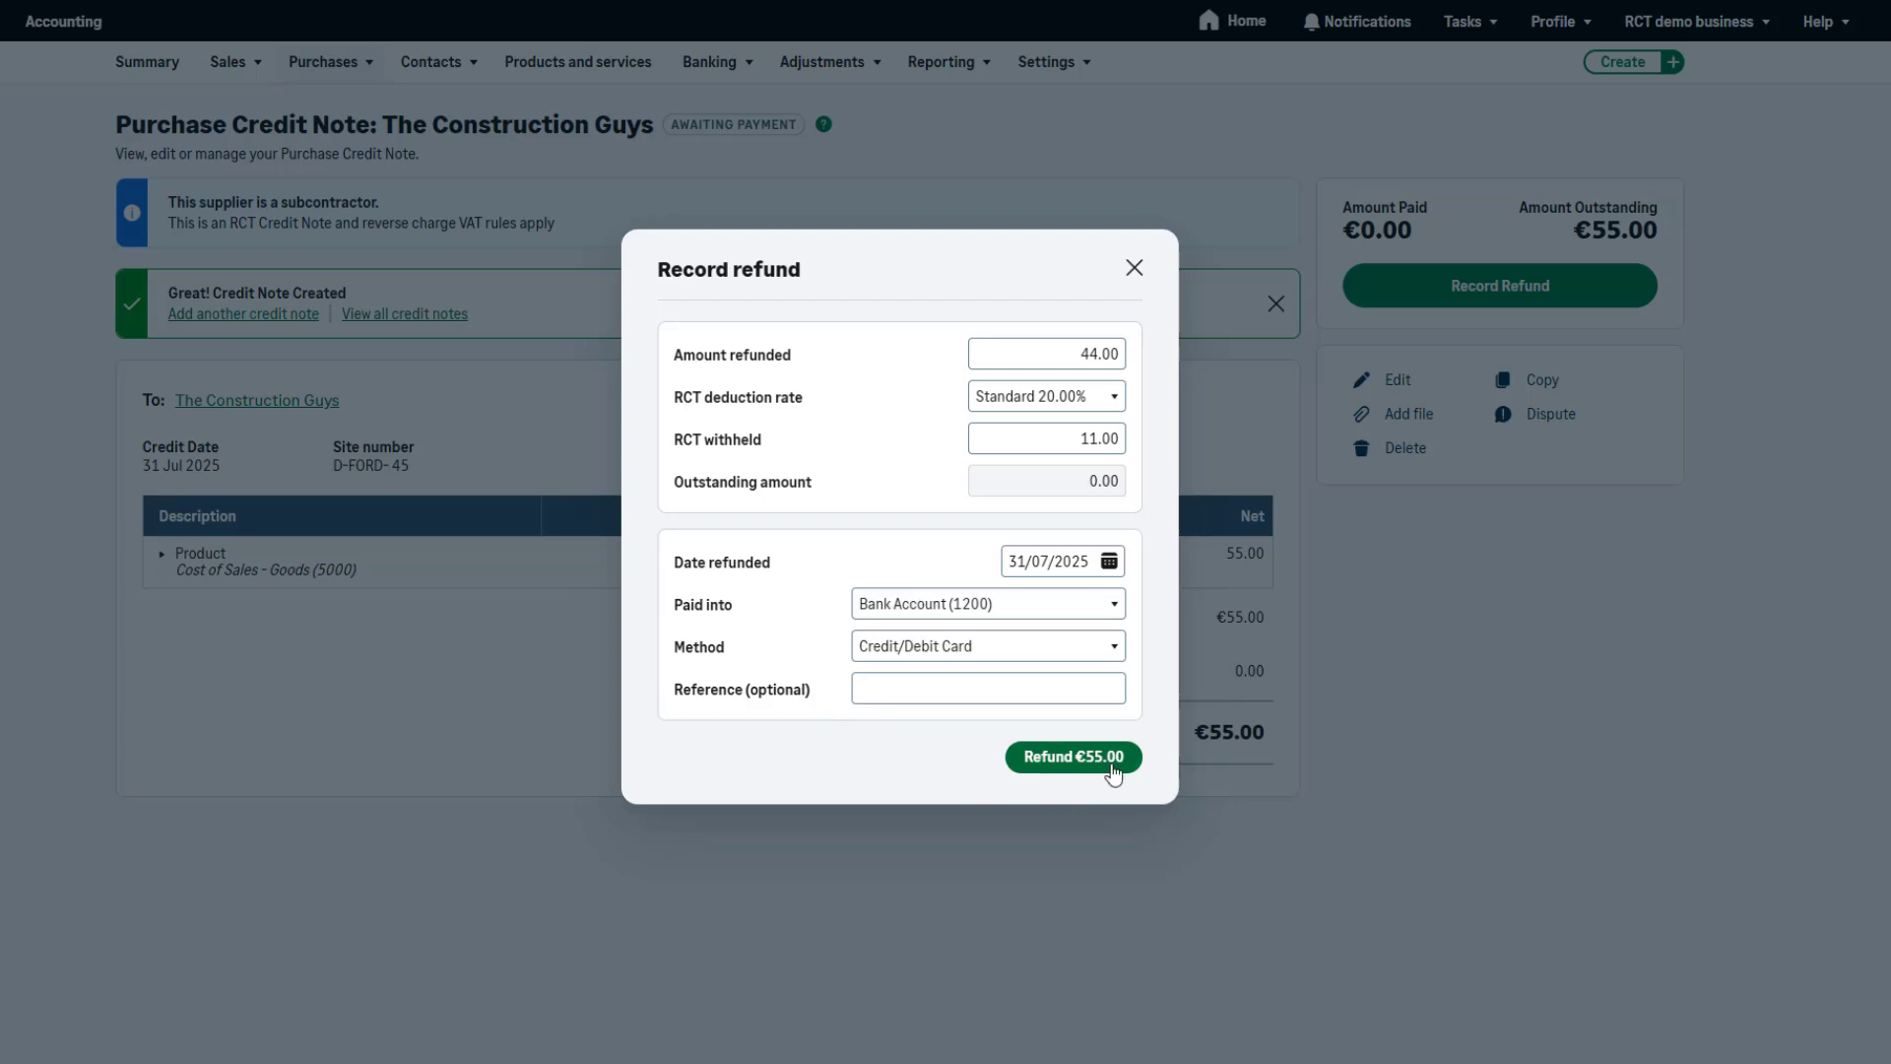
click(1114, 773)
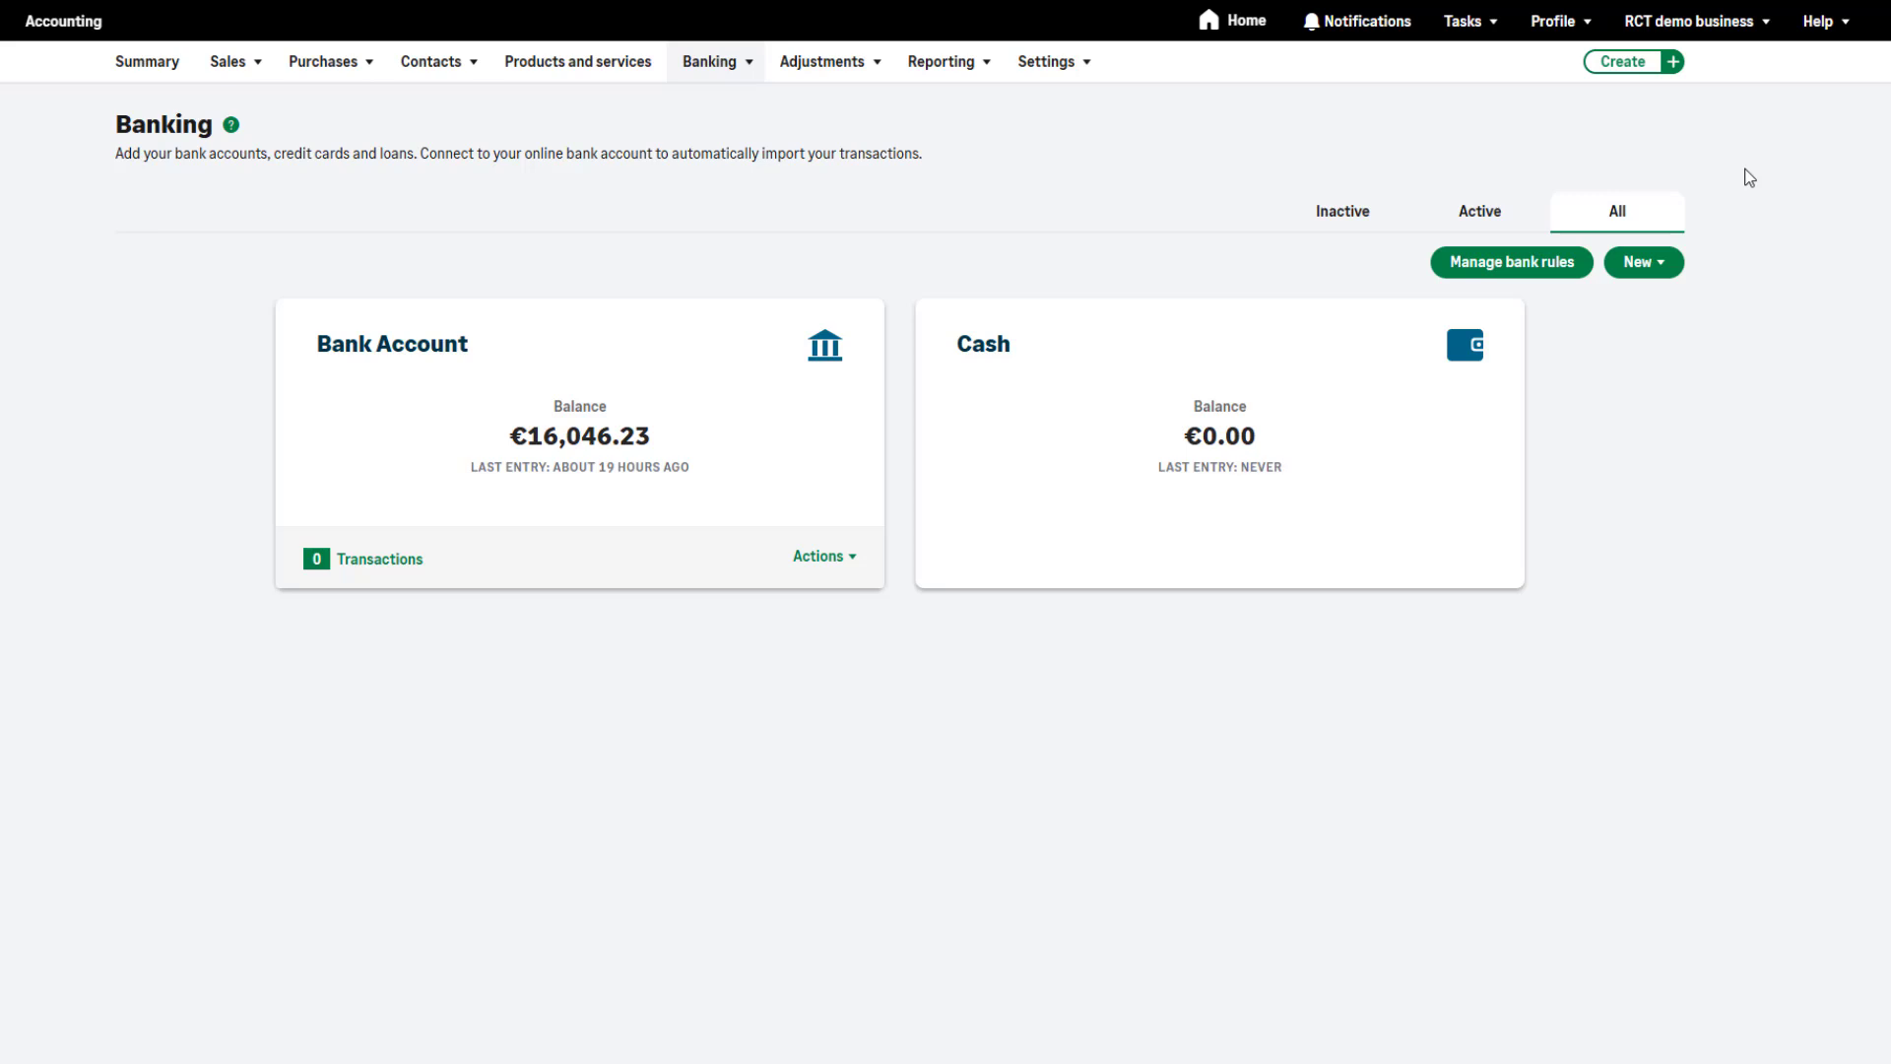
Create a 5,000.00 customer receipt from Great North Doors into 1200 - Bank Account, withholding RCT at Standard 20.00%
click(1663, 268)
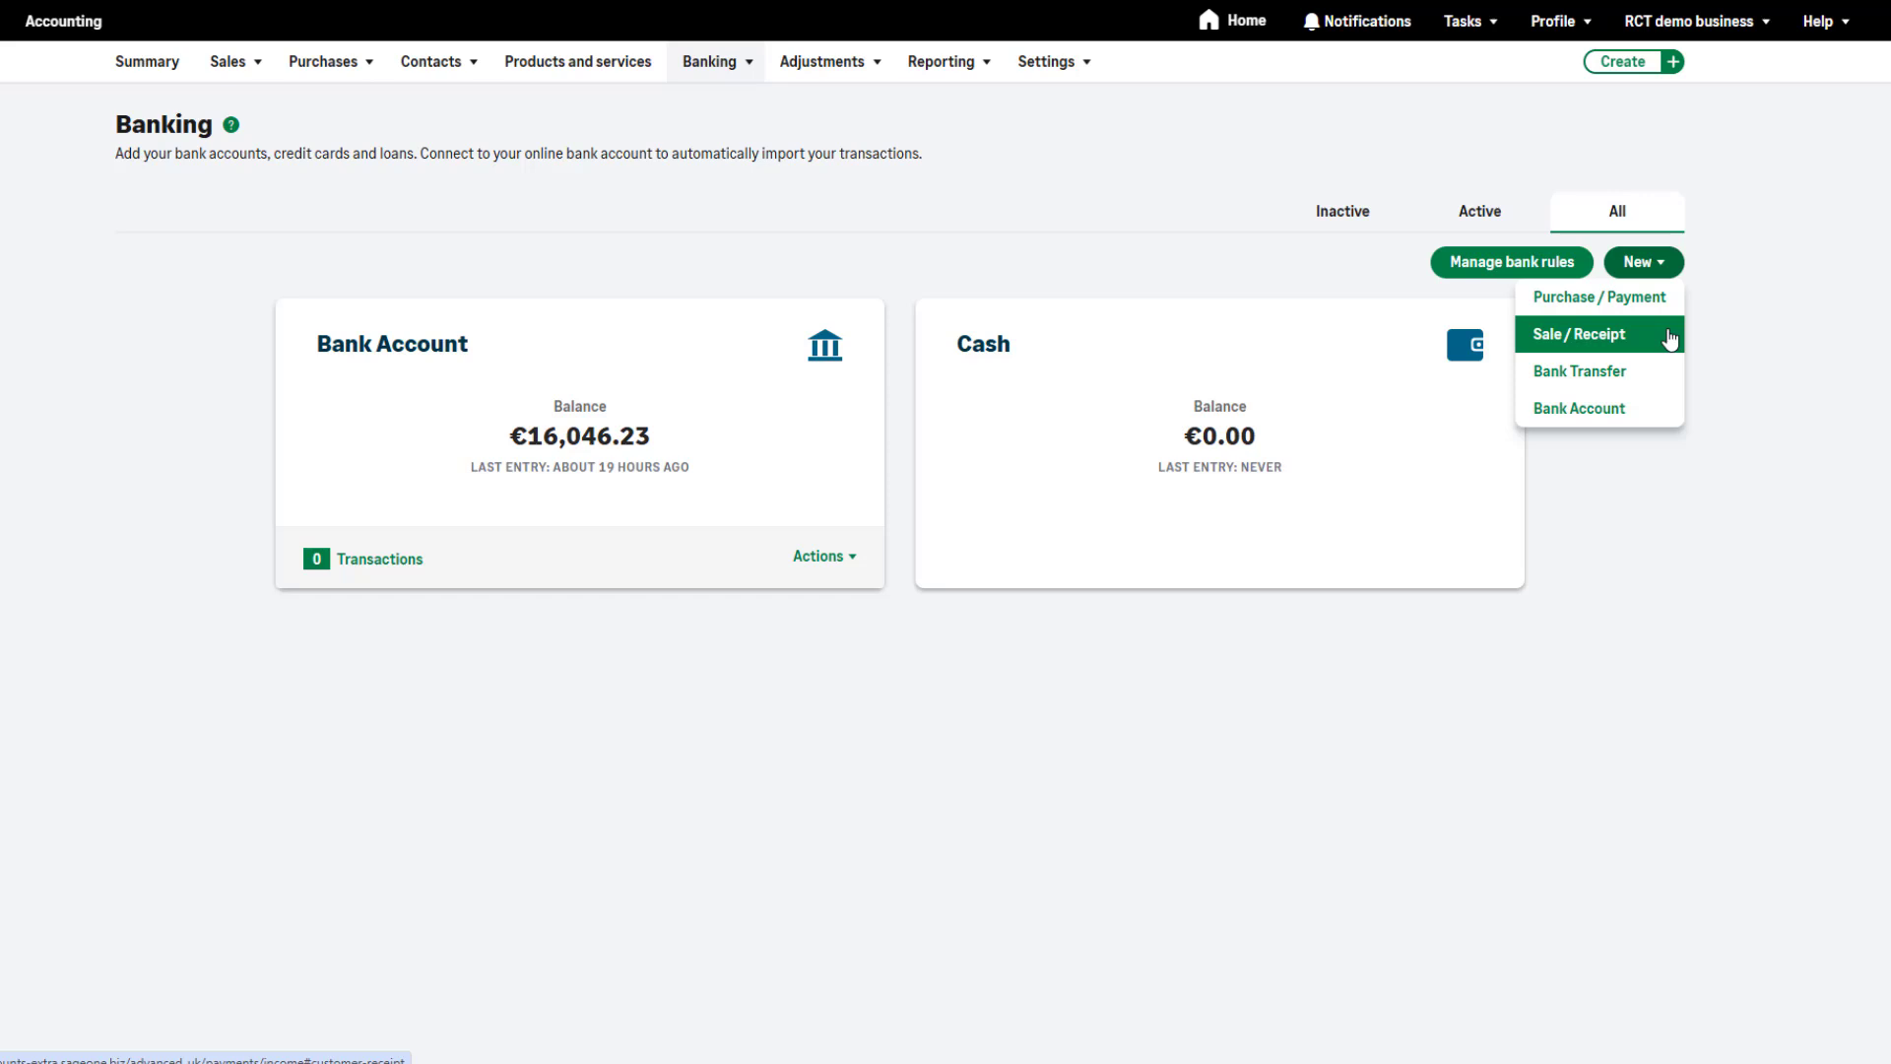
click(1669, 339)
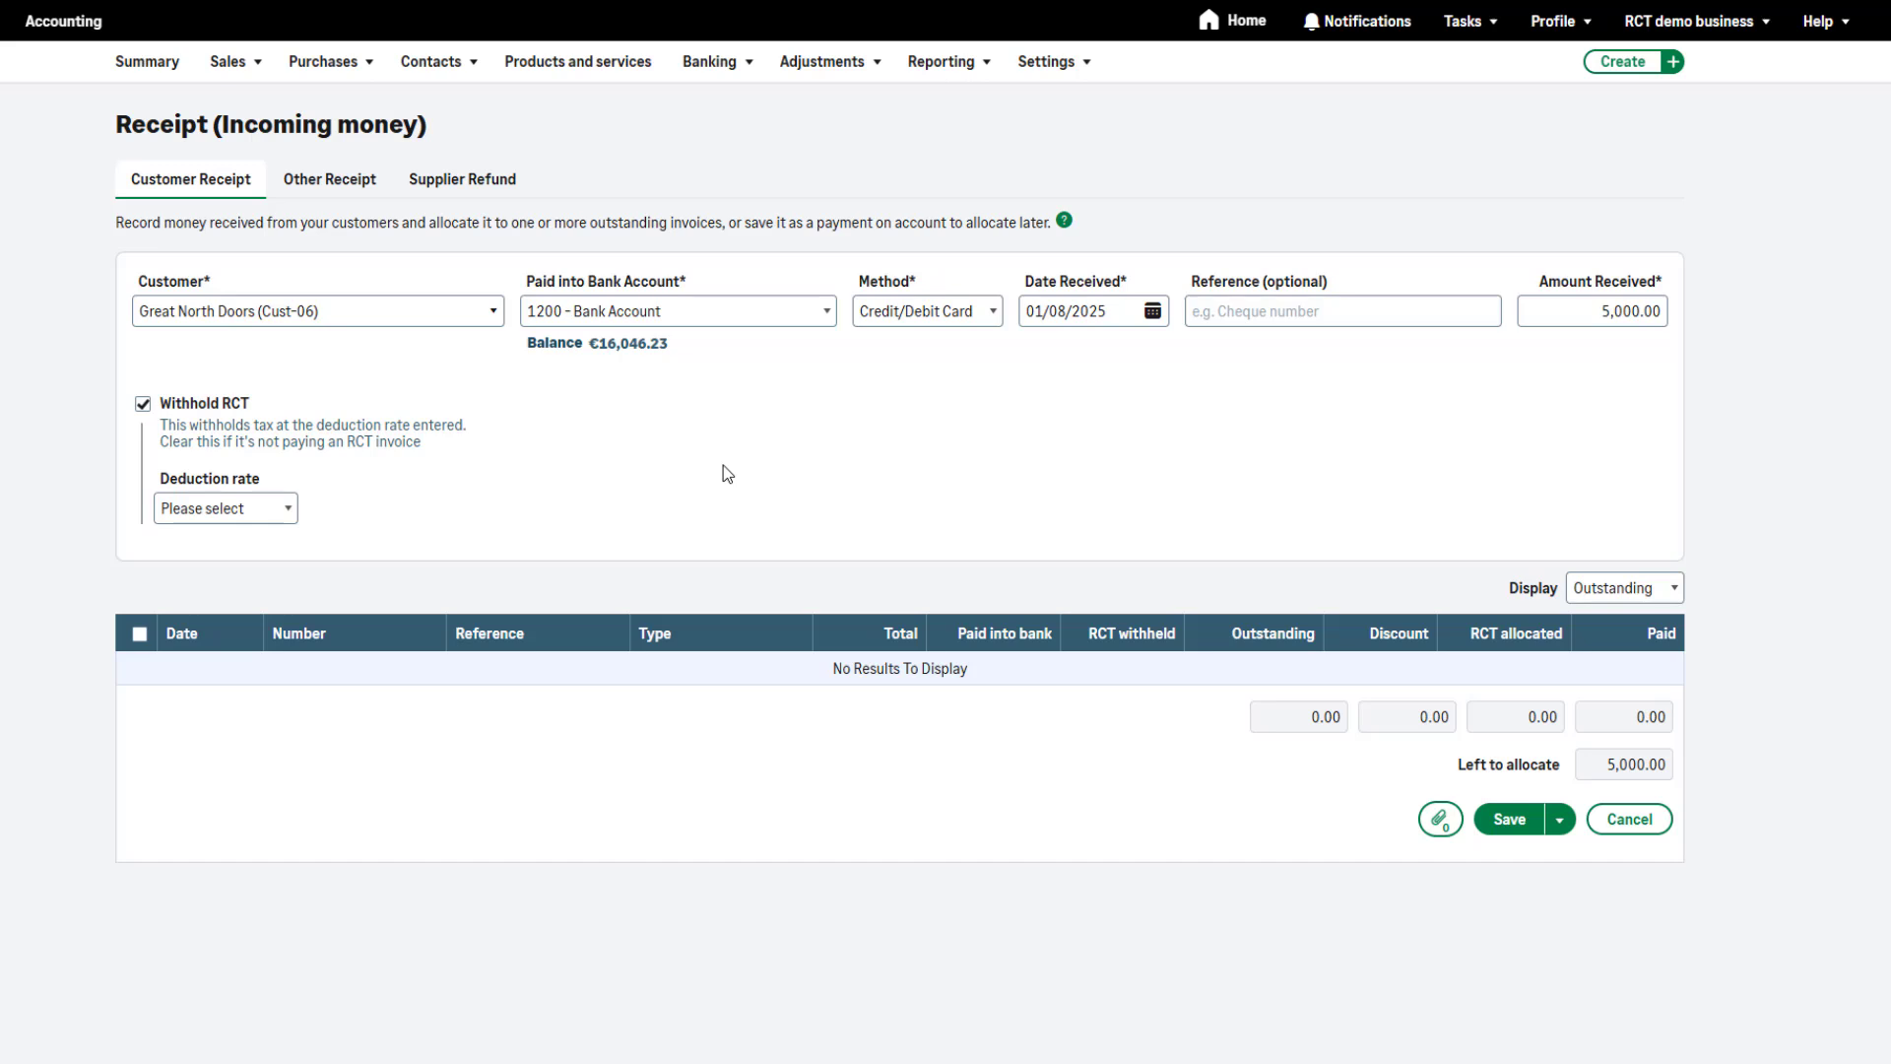
click(290, 517)
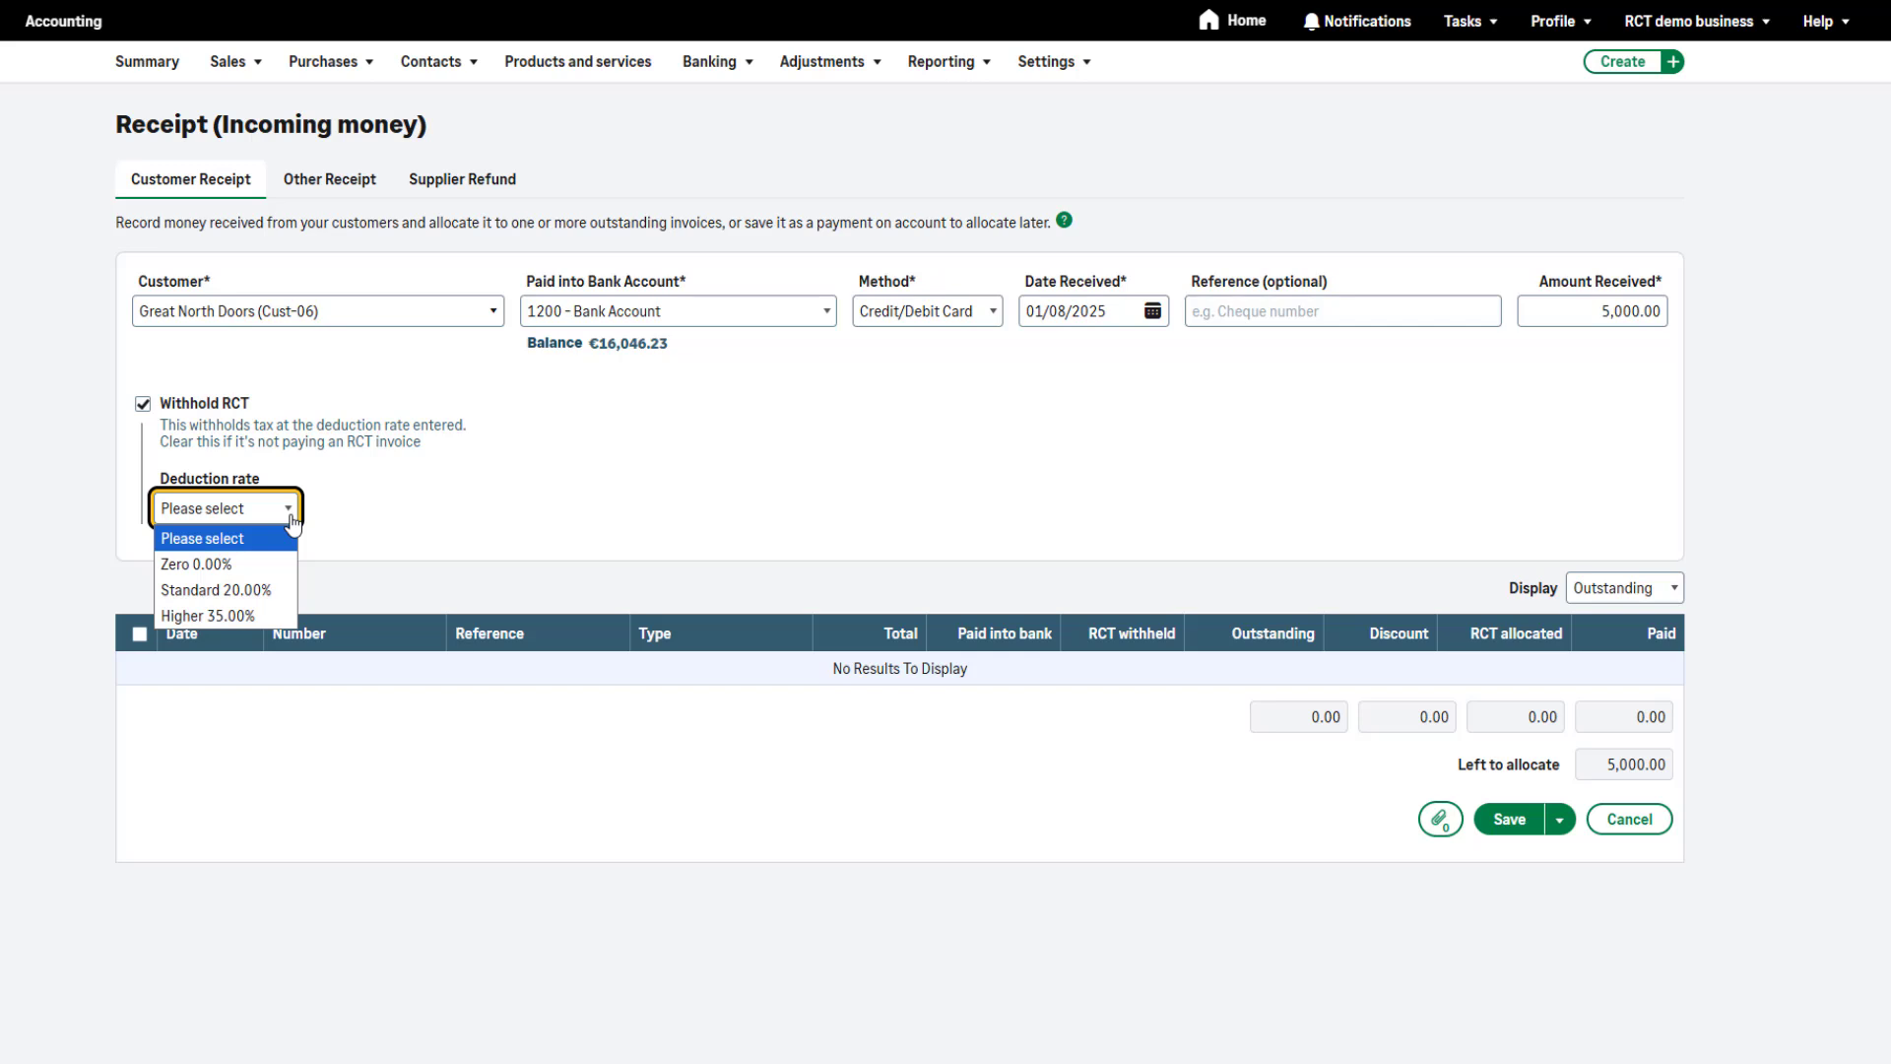
click(268, 593)
click(1233, 499)
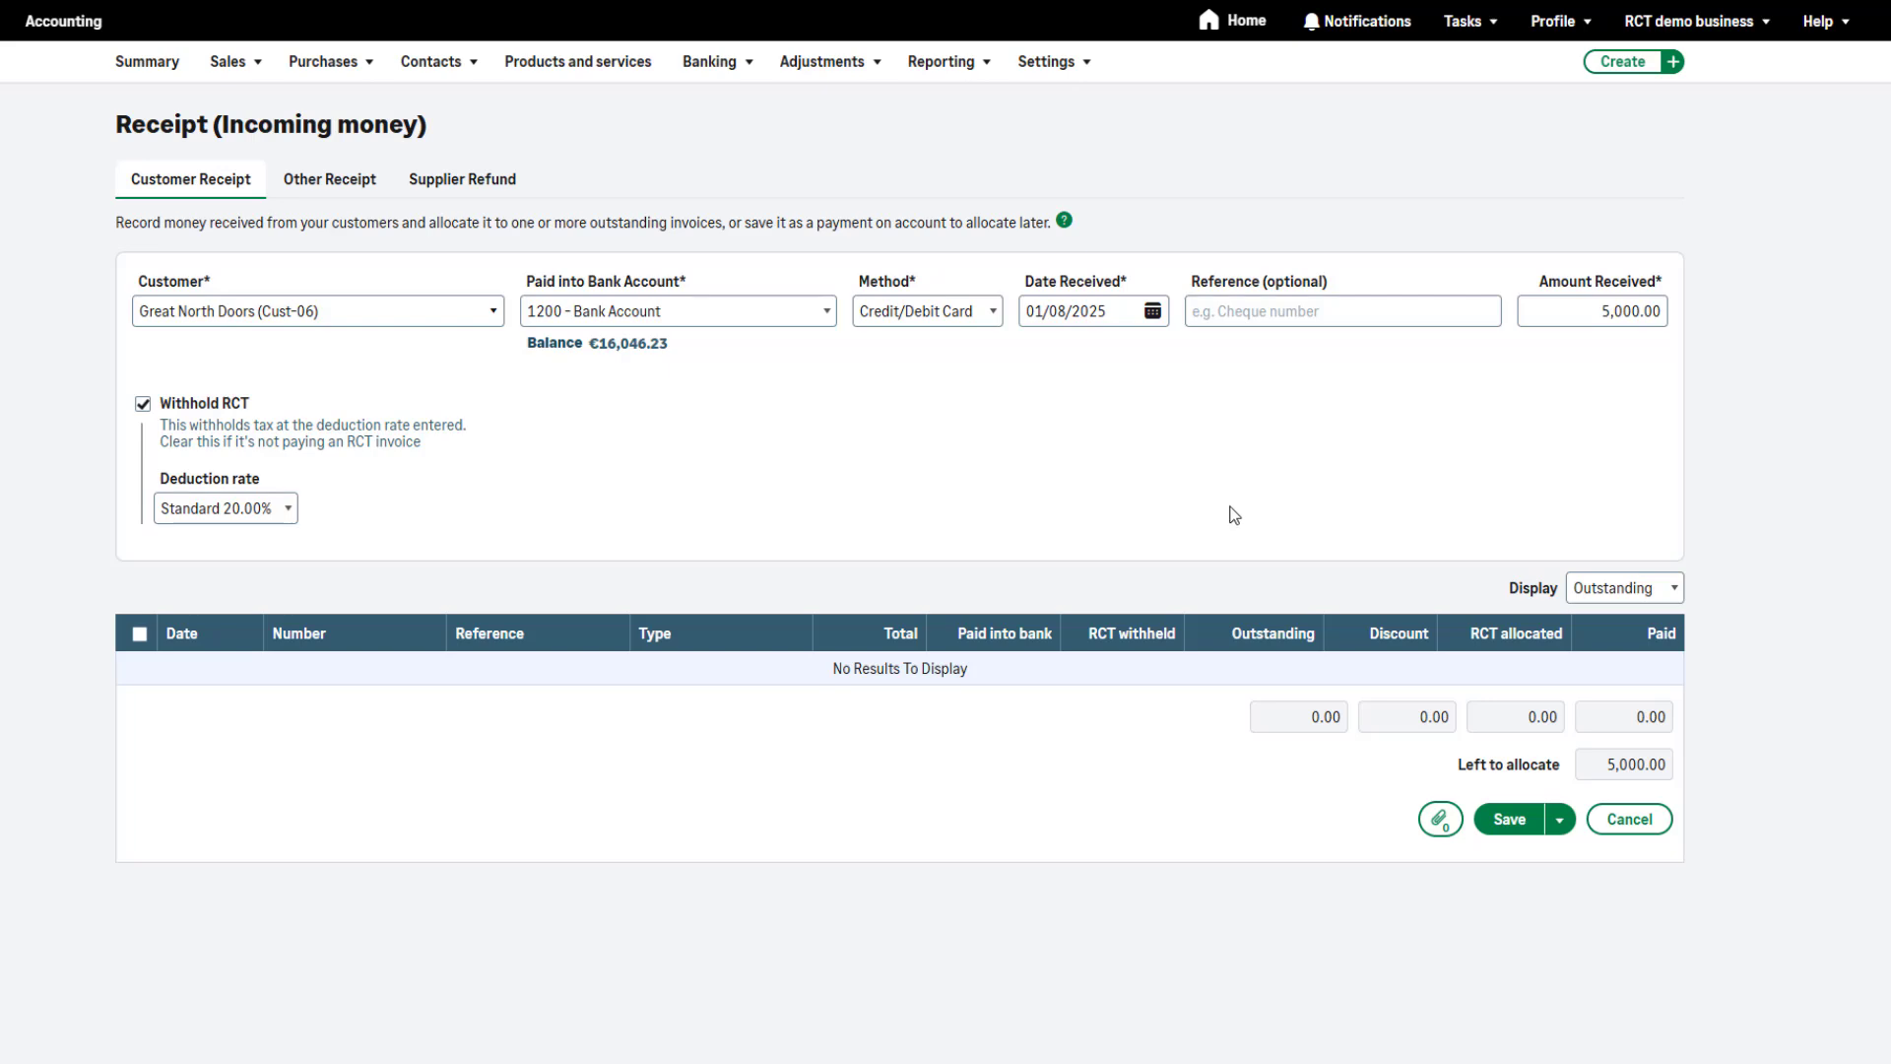
Save the unallocated customer receipt as a payment on account with the RCT withheld
click(1502, 824)
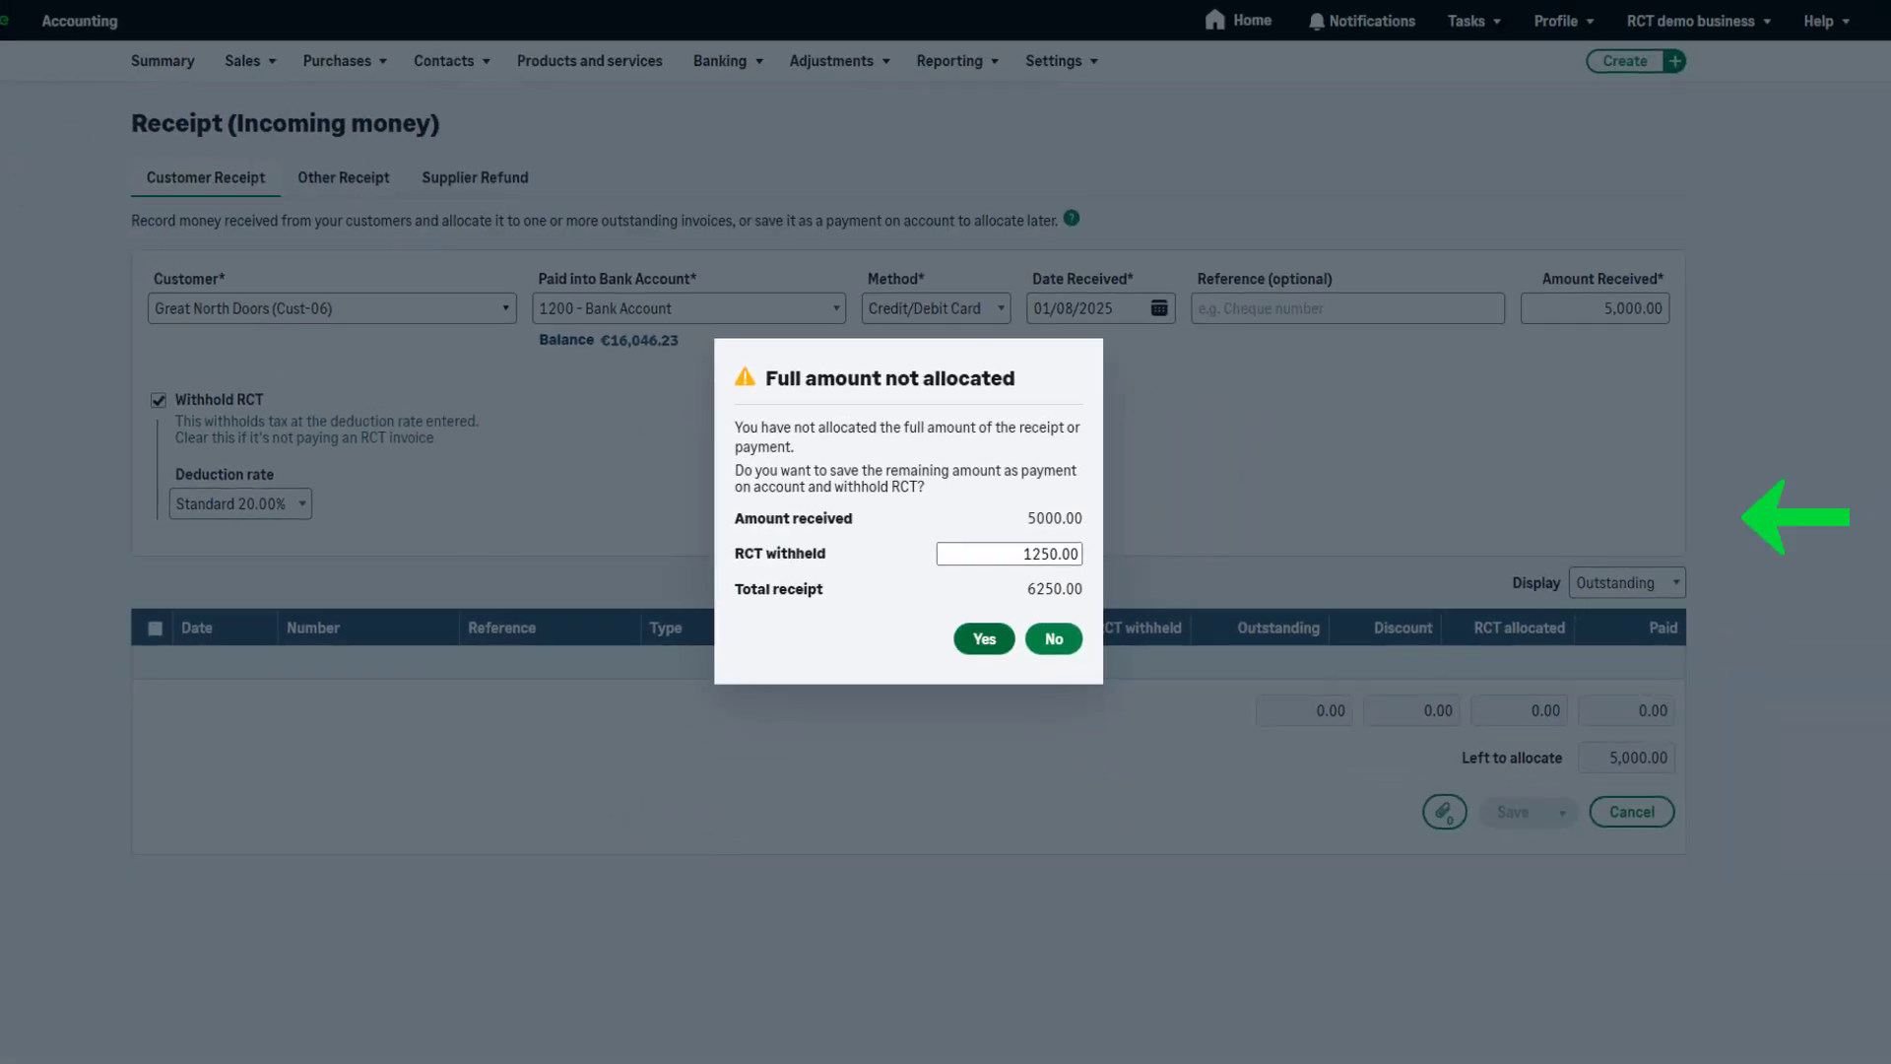
click(1021, 554)
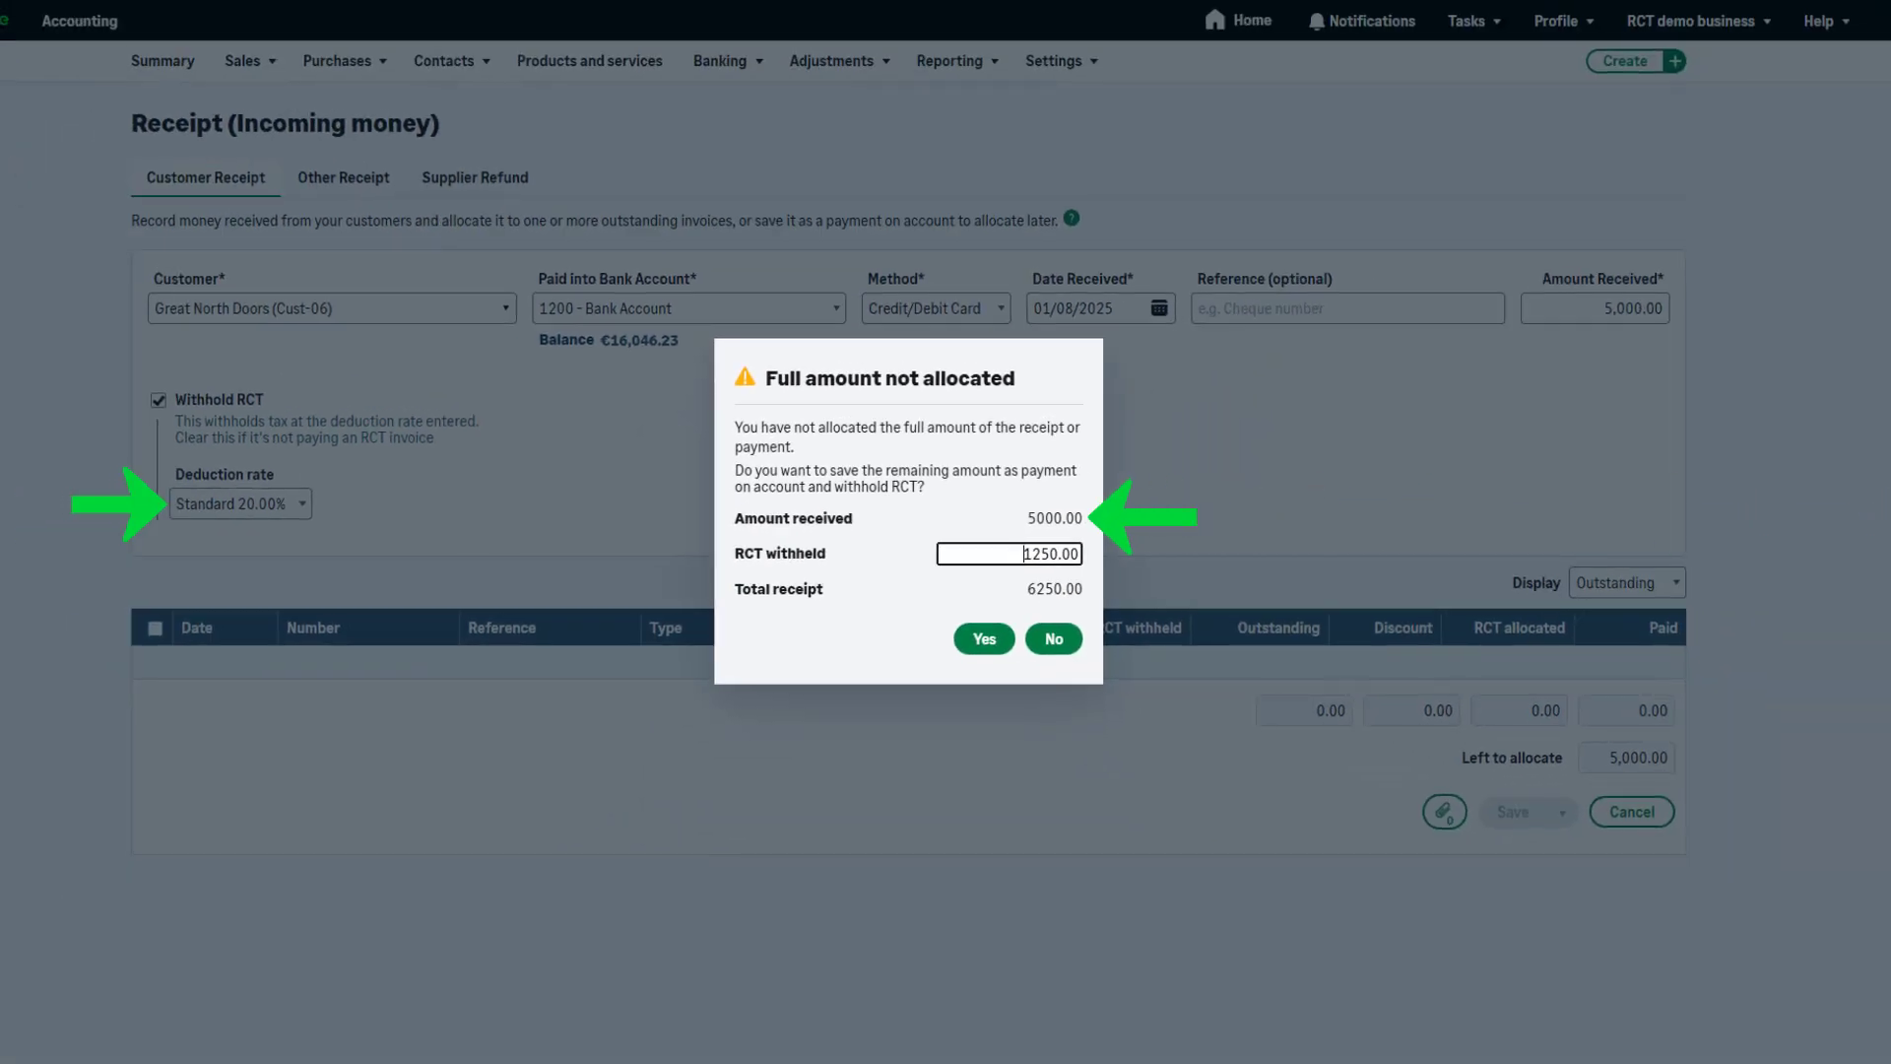
click(952, 698)
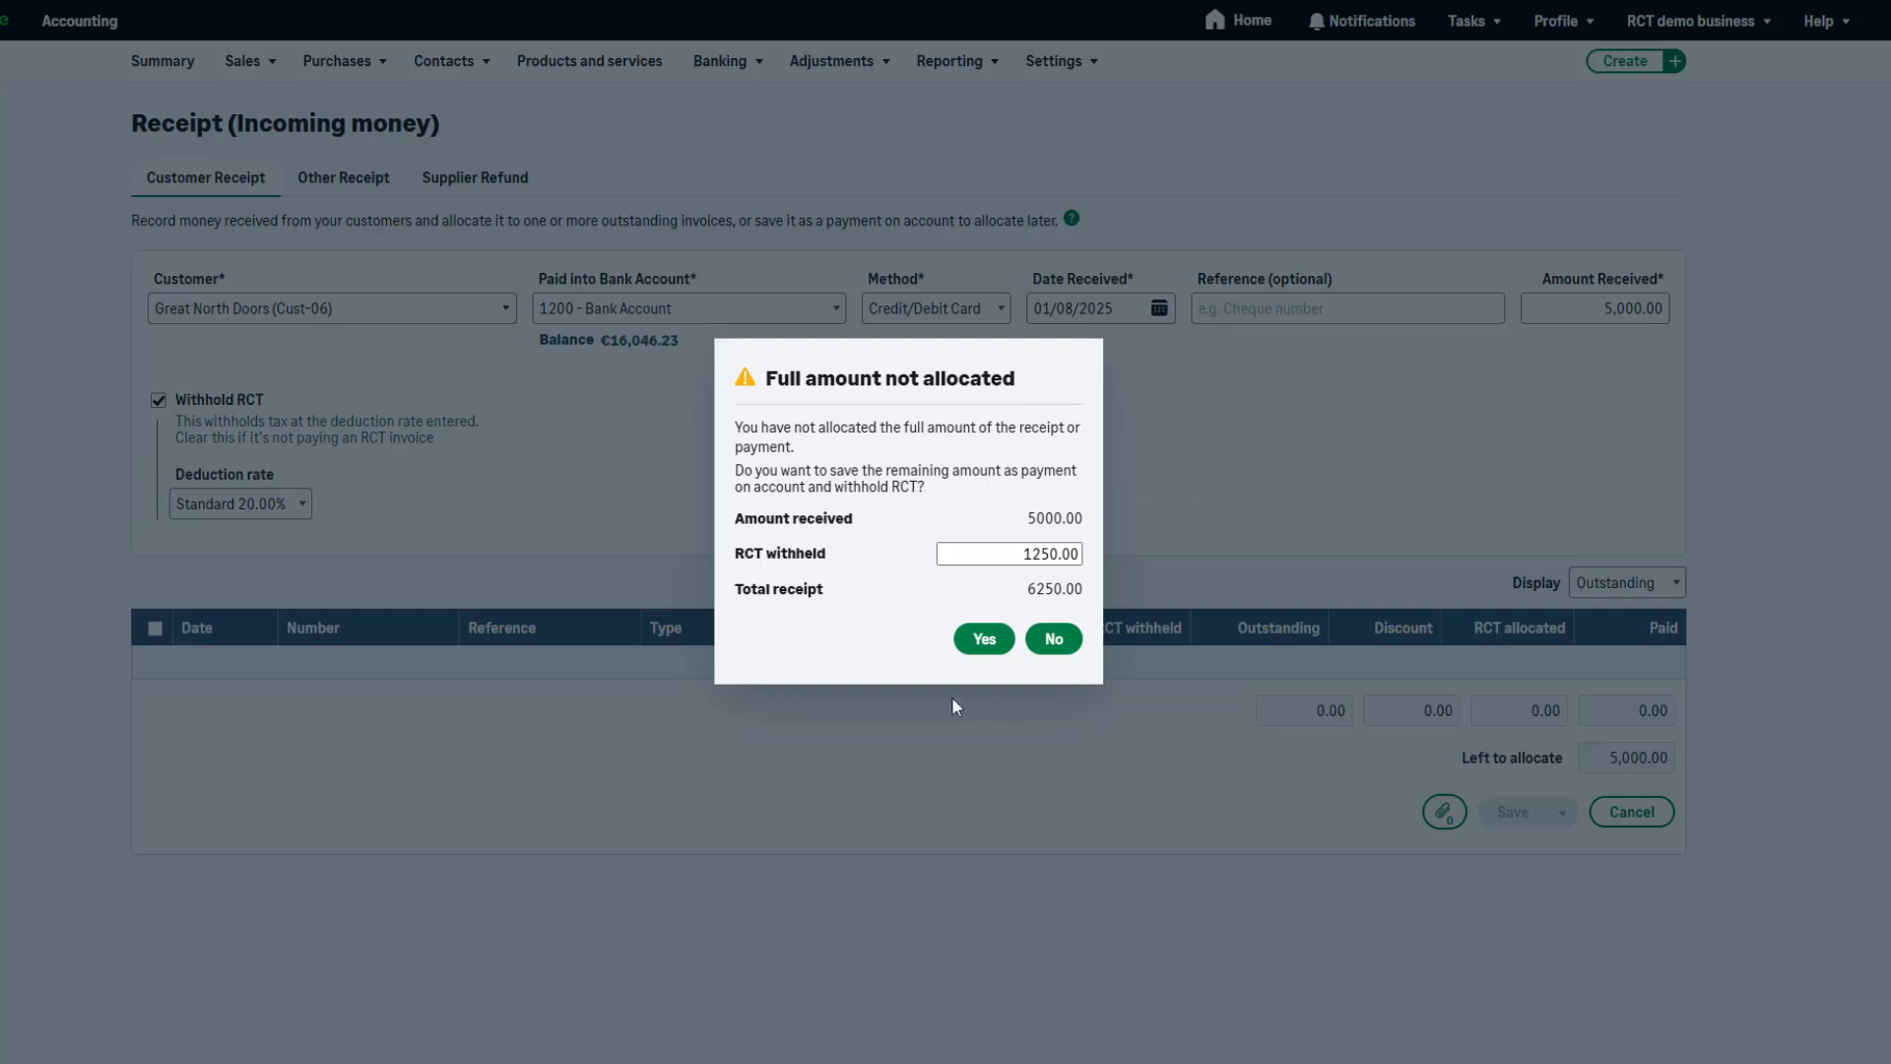
click(1010, 641)
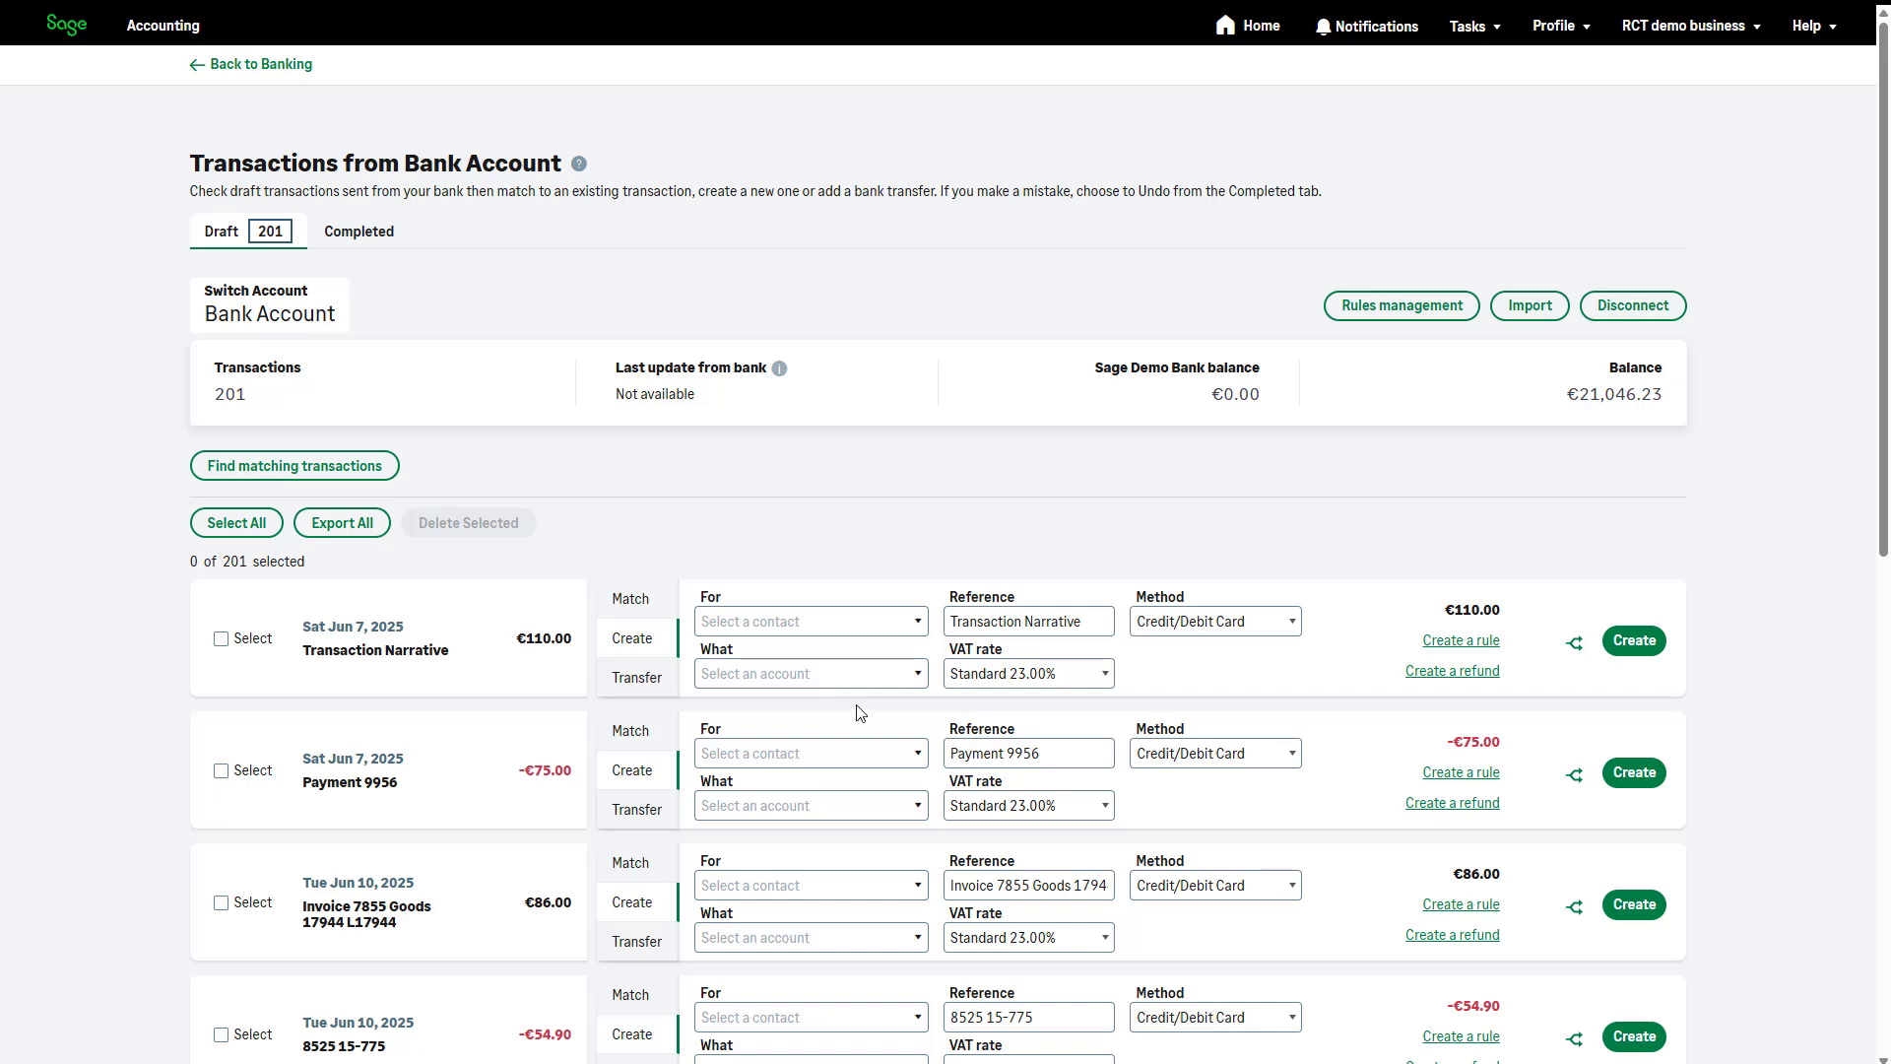
Set the €110.00 draft bank transaction as a payment on account from Great North Doors with RCT deduction rate Standard 20.00%
click(921, 624)
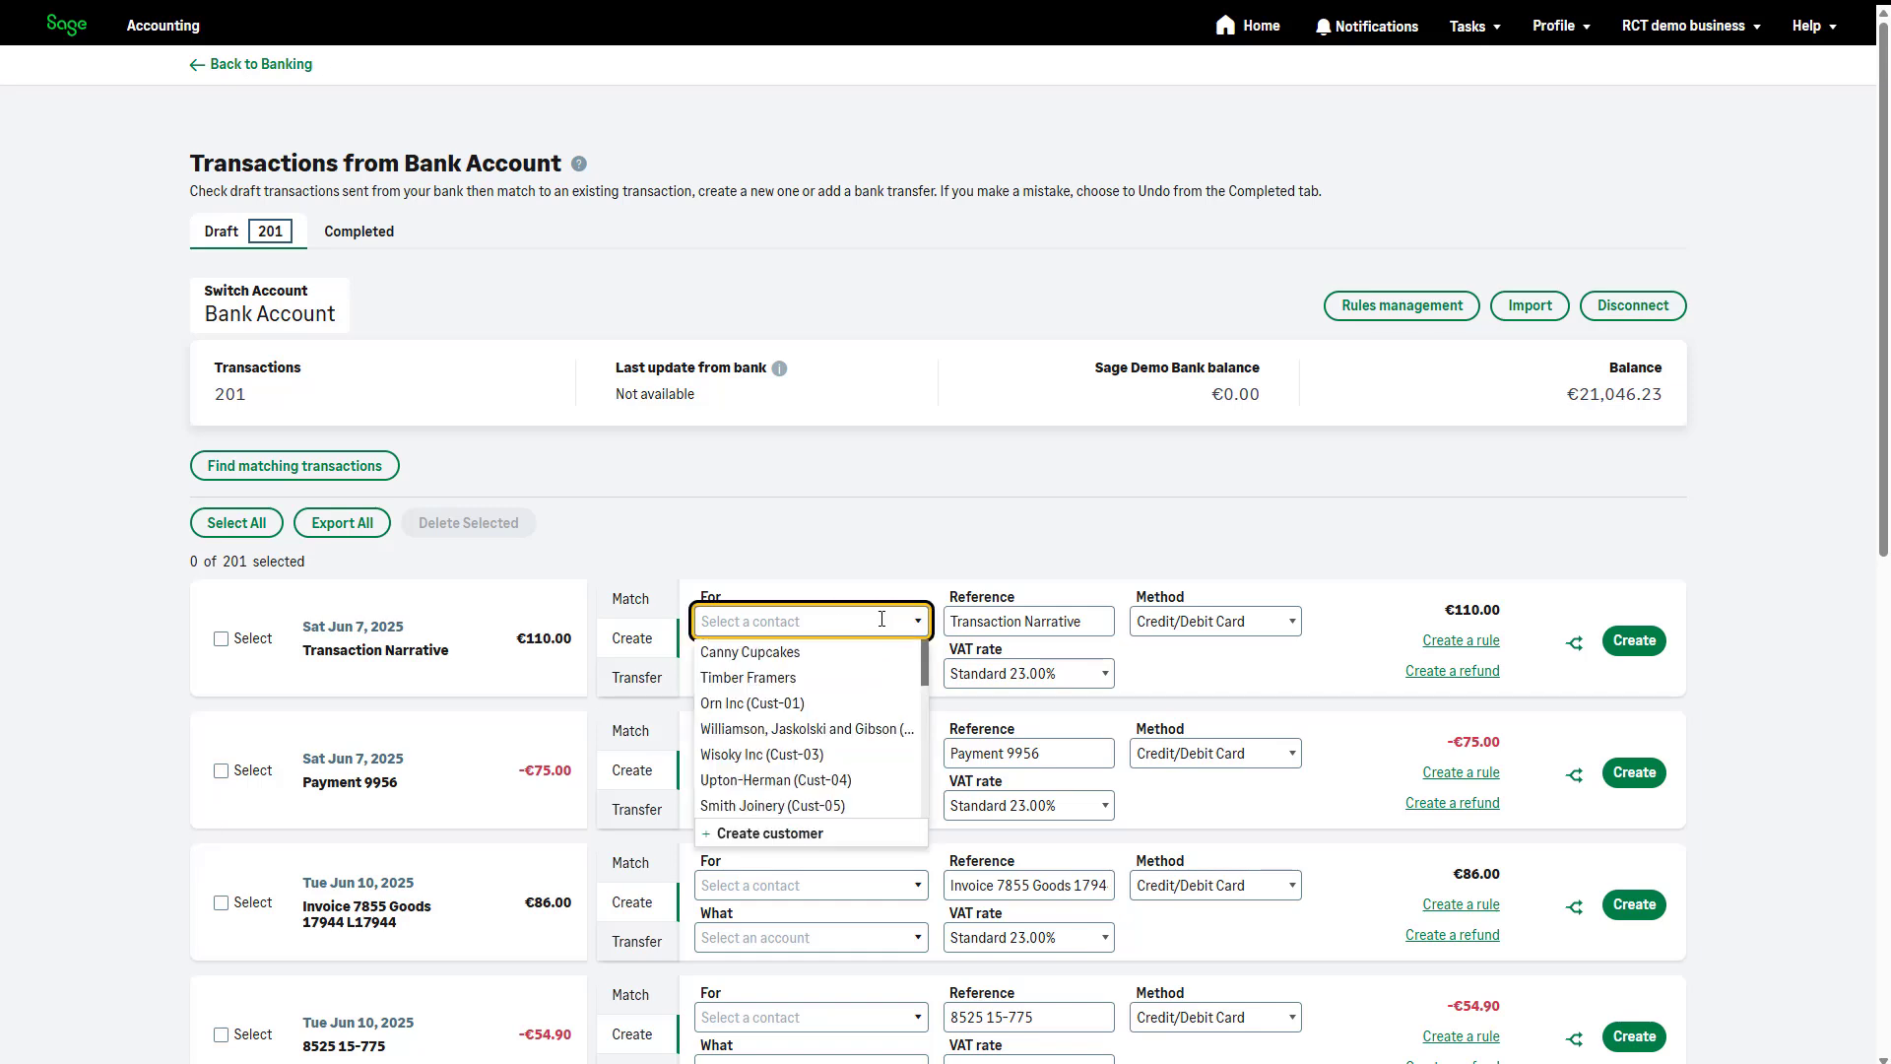
text(gre)
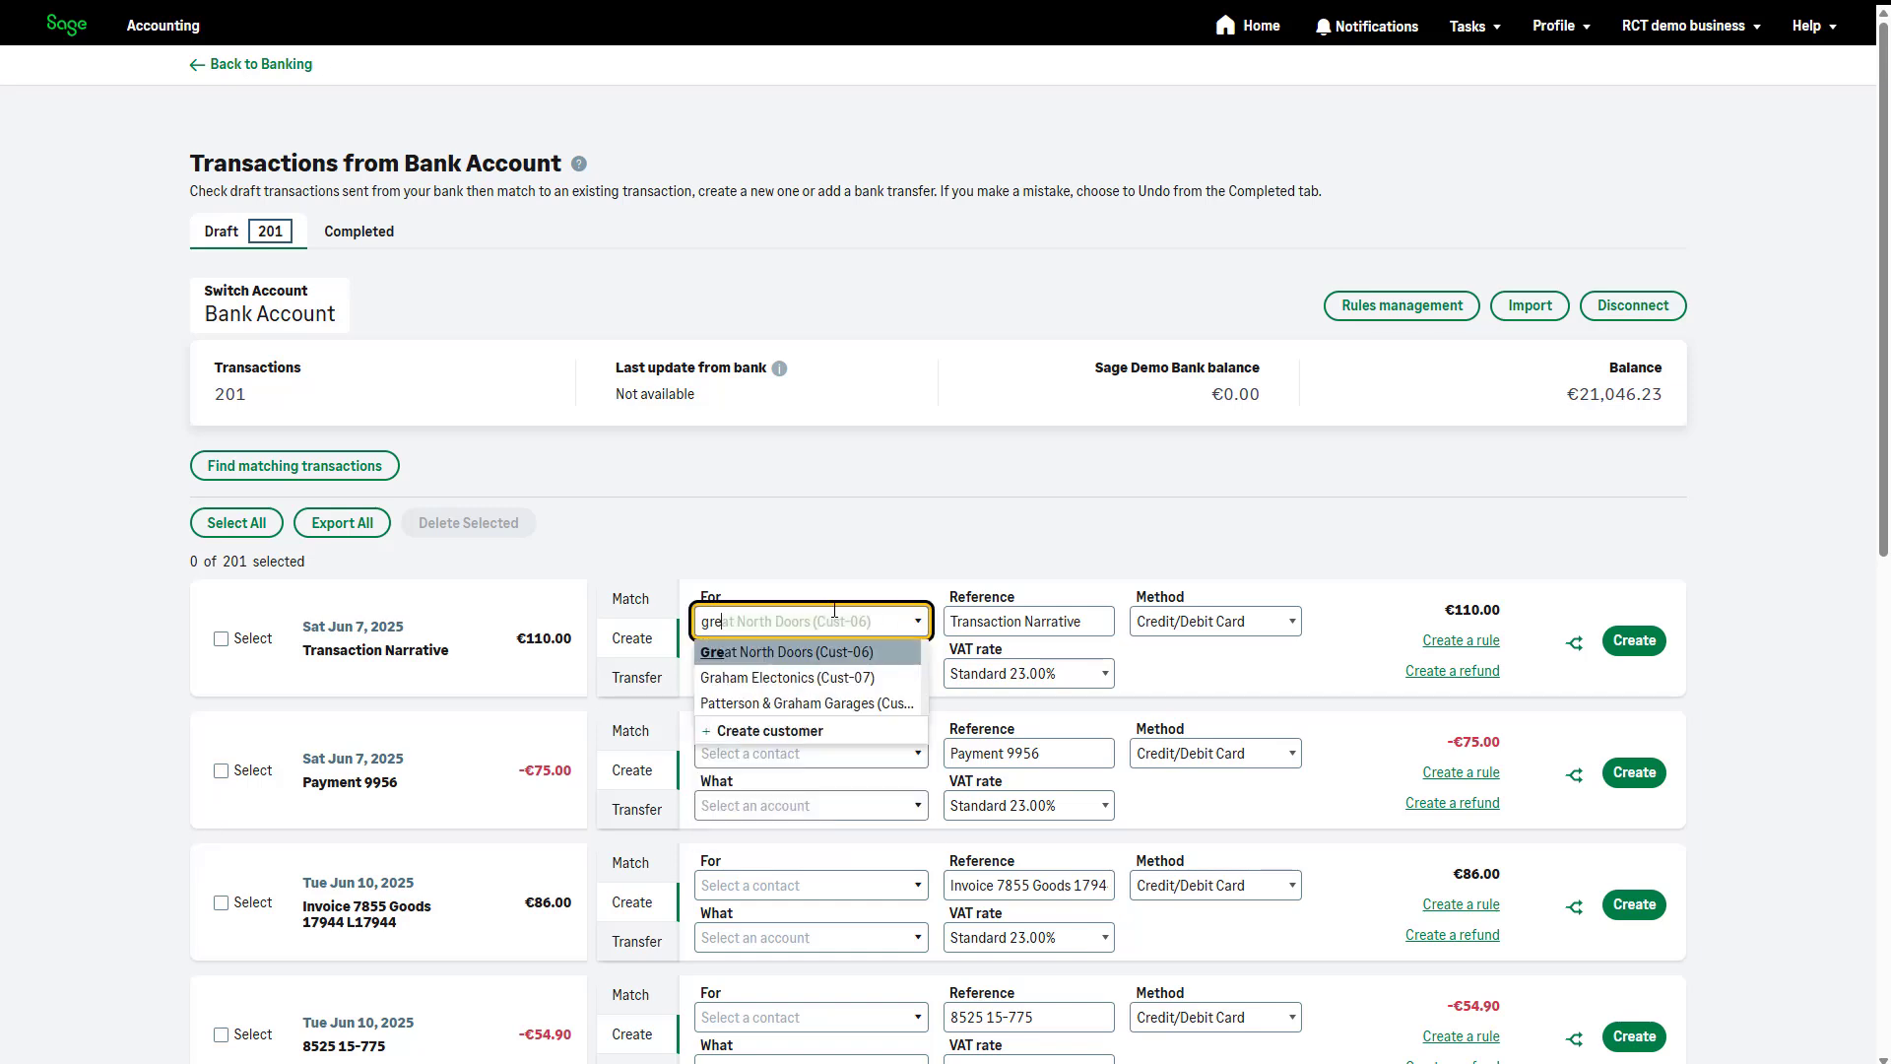
click(814, 650)
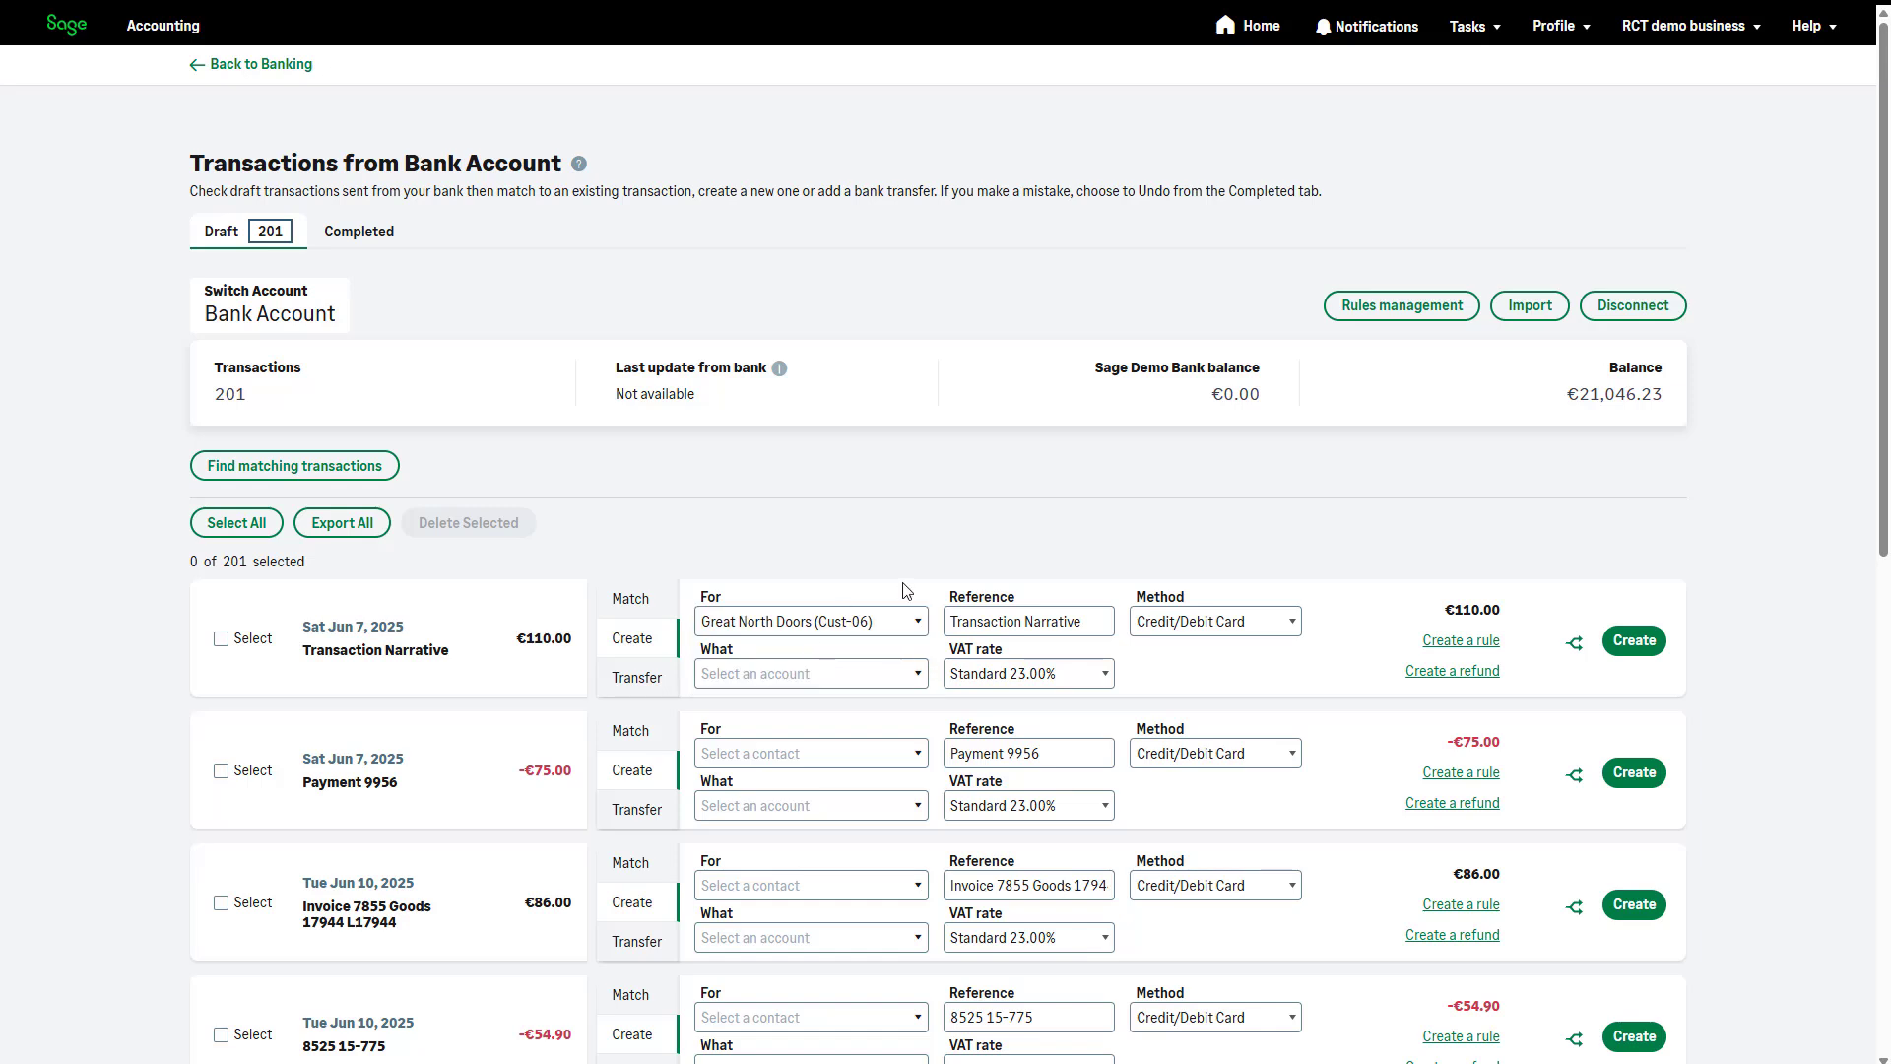
click(914, 678)
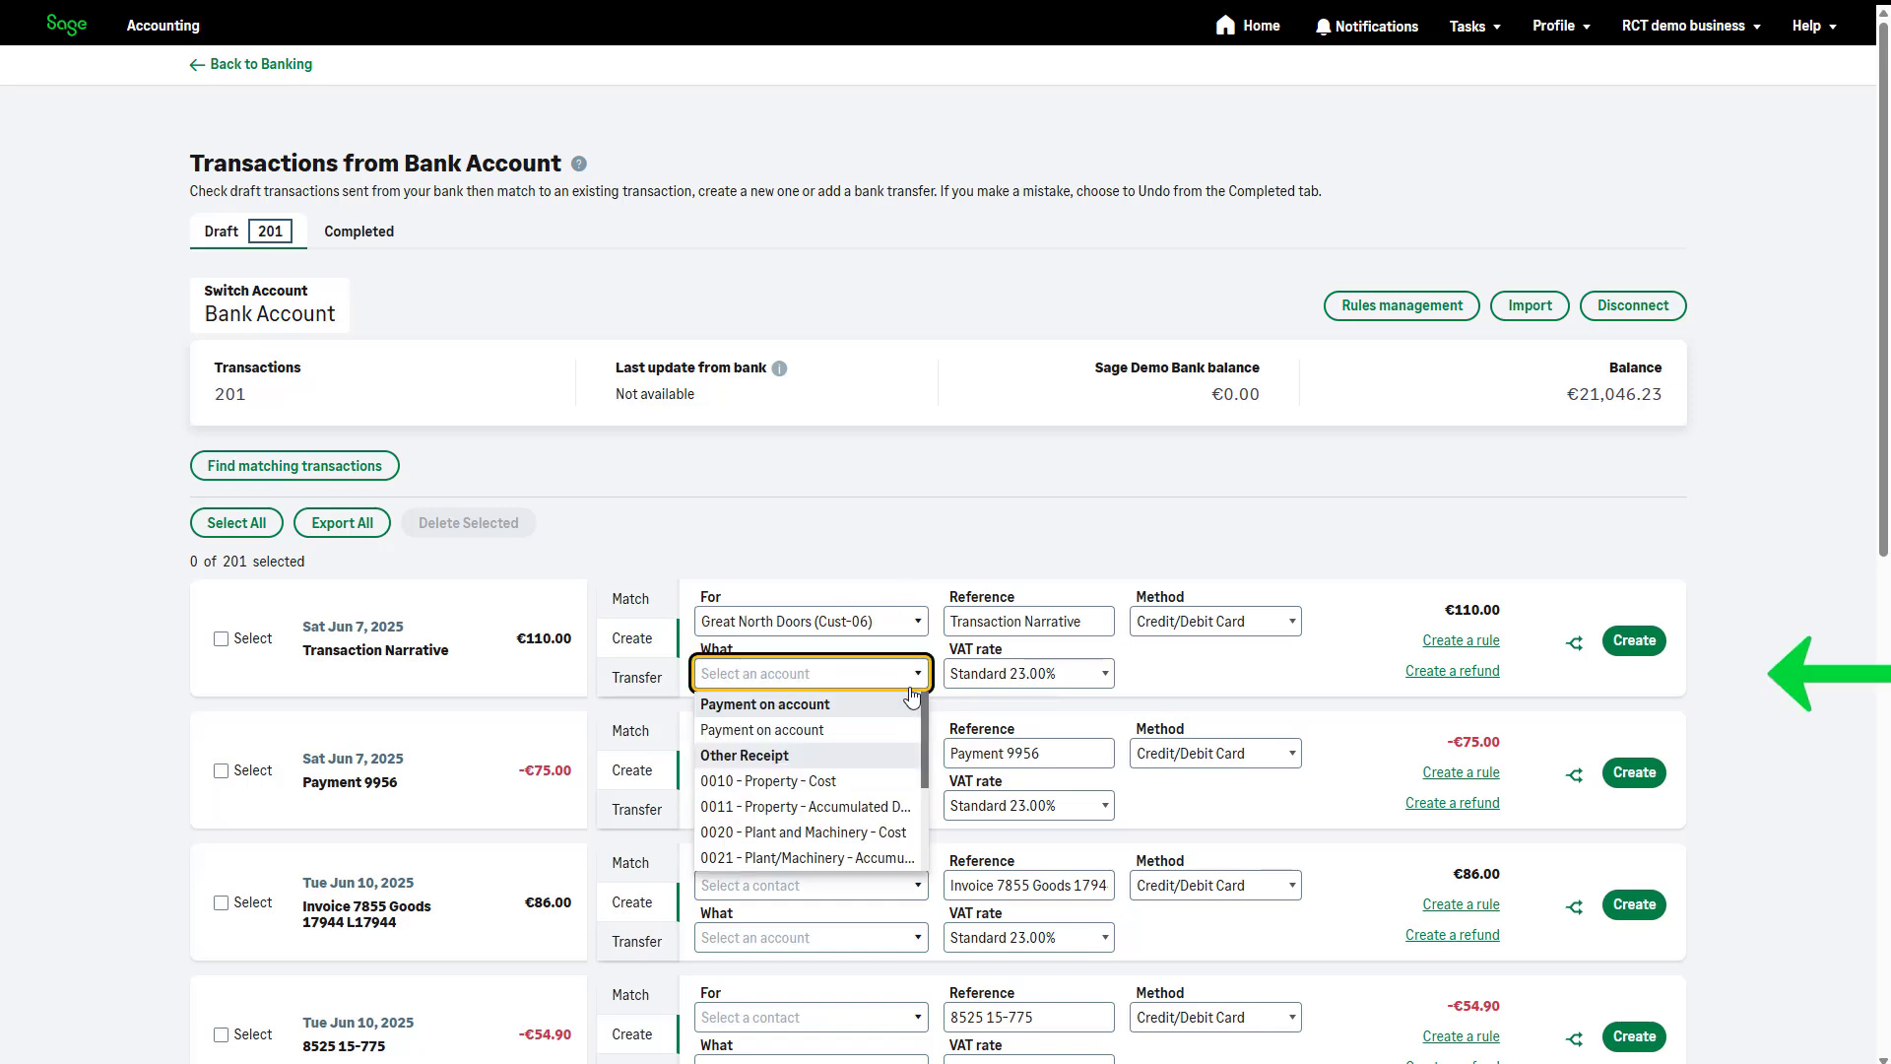
click(908, 730)
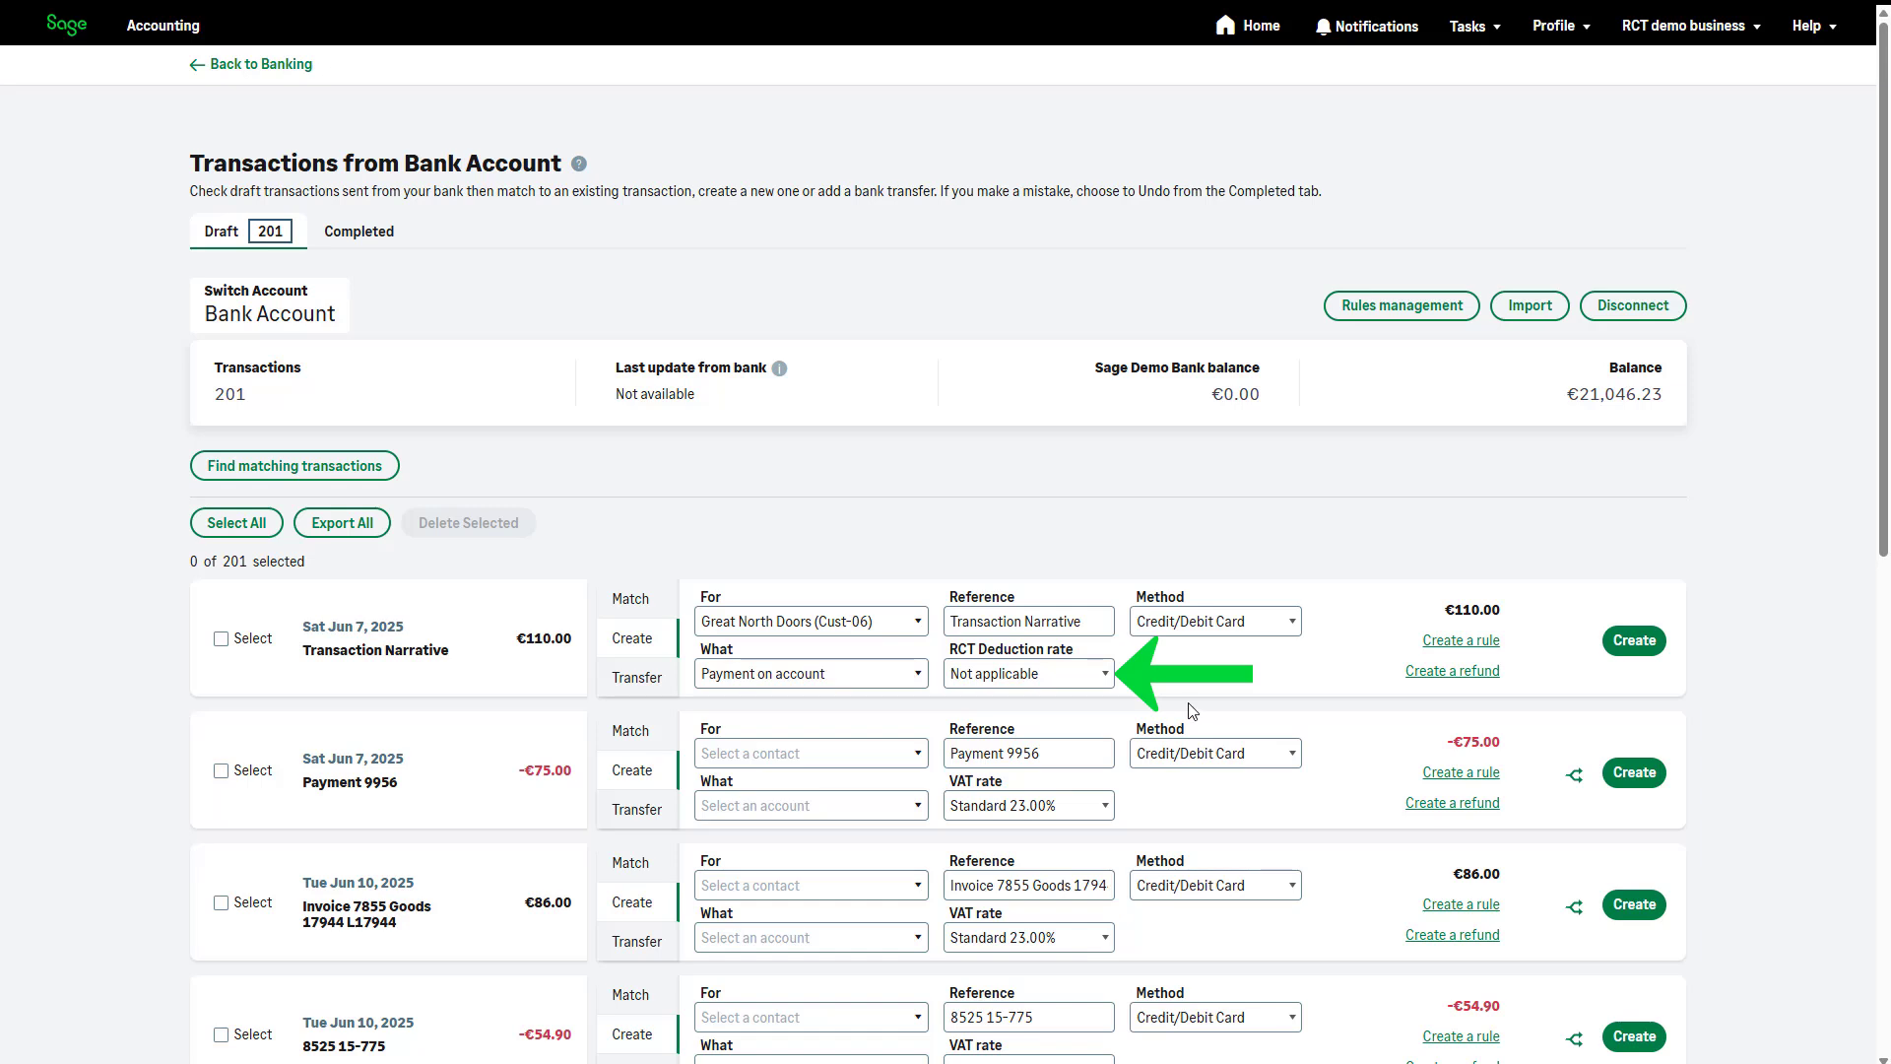
click(1105, 675)
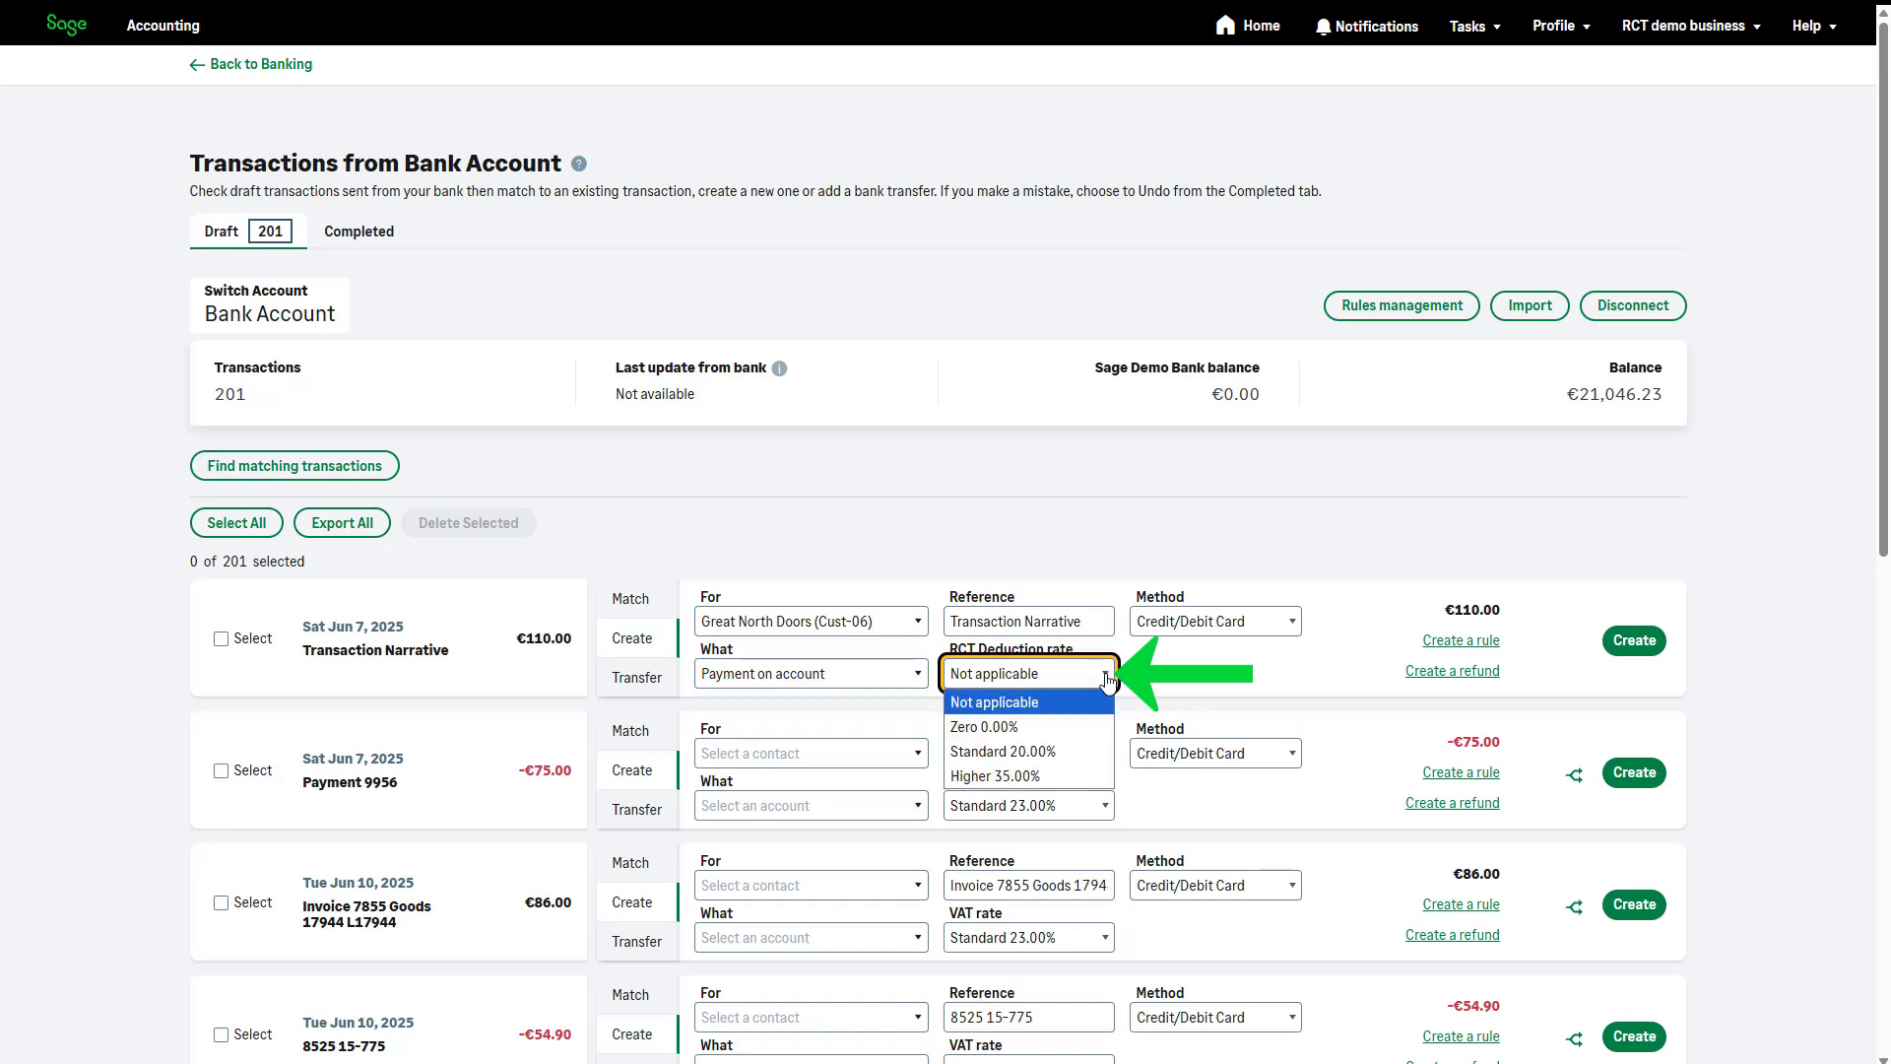
click(1083, 751)
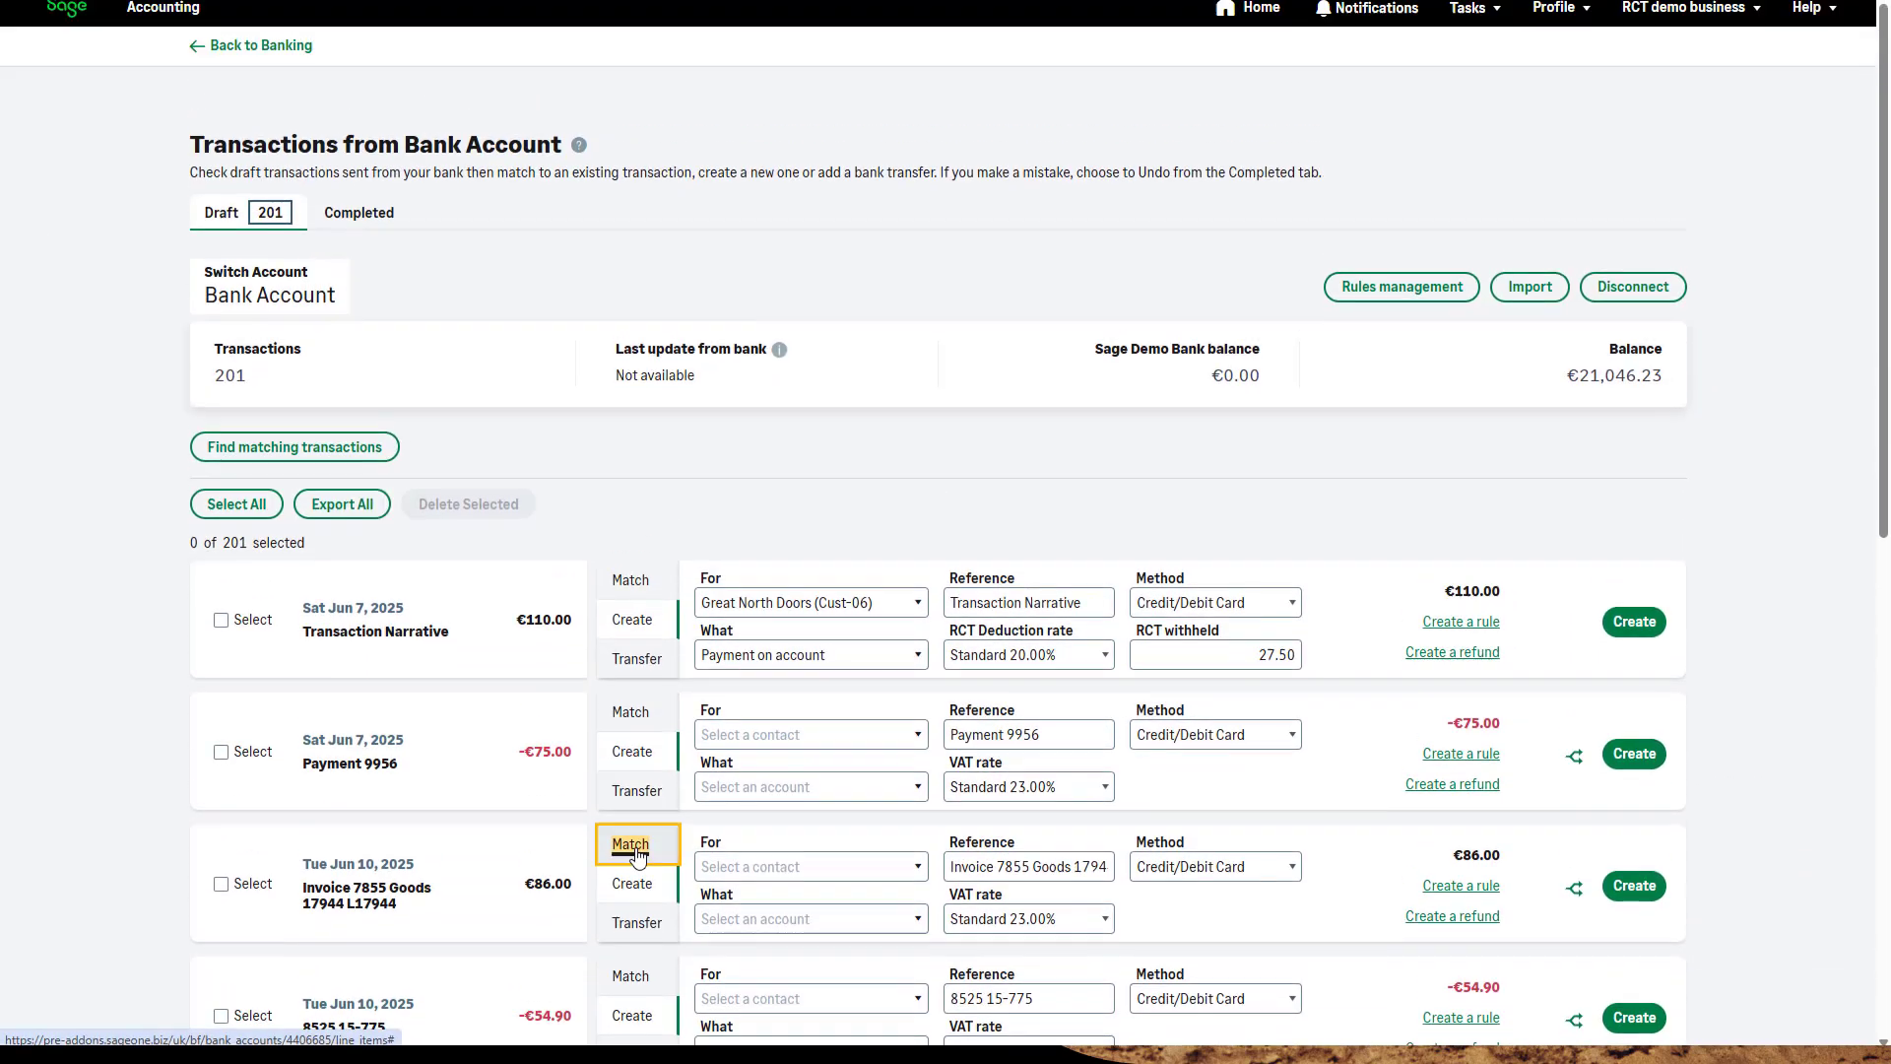
Choose The Construction Guys' supplier refund as a match for the €86.00 draft bank transaction
click(633, 865)
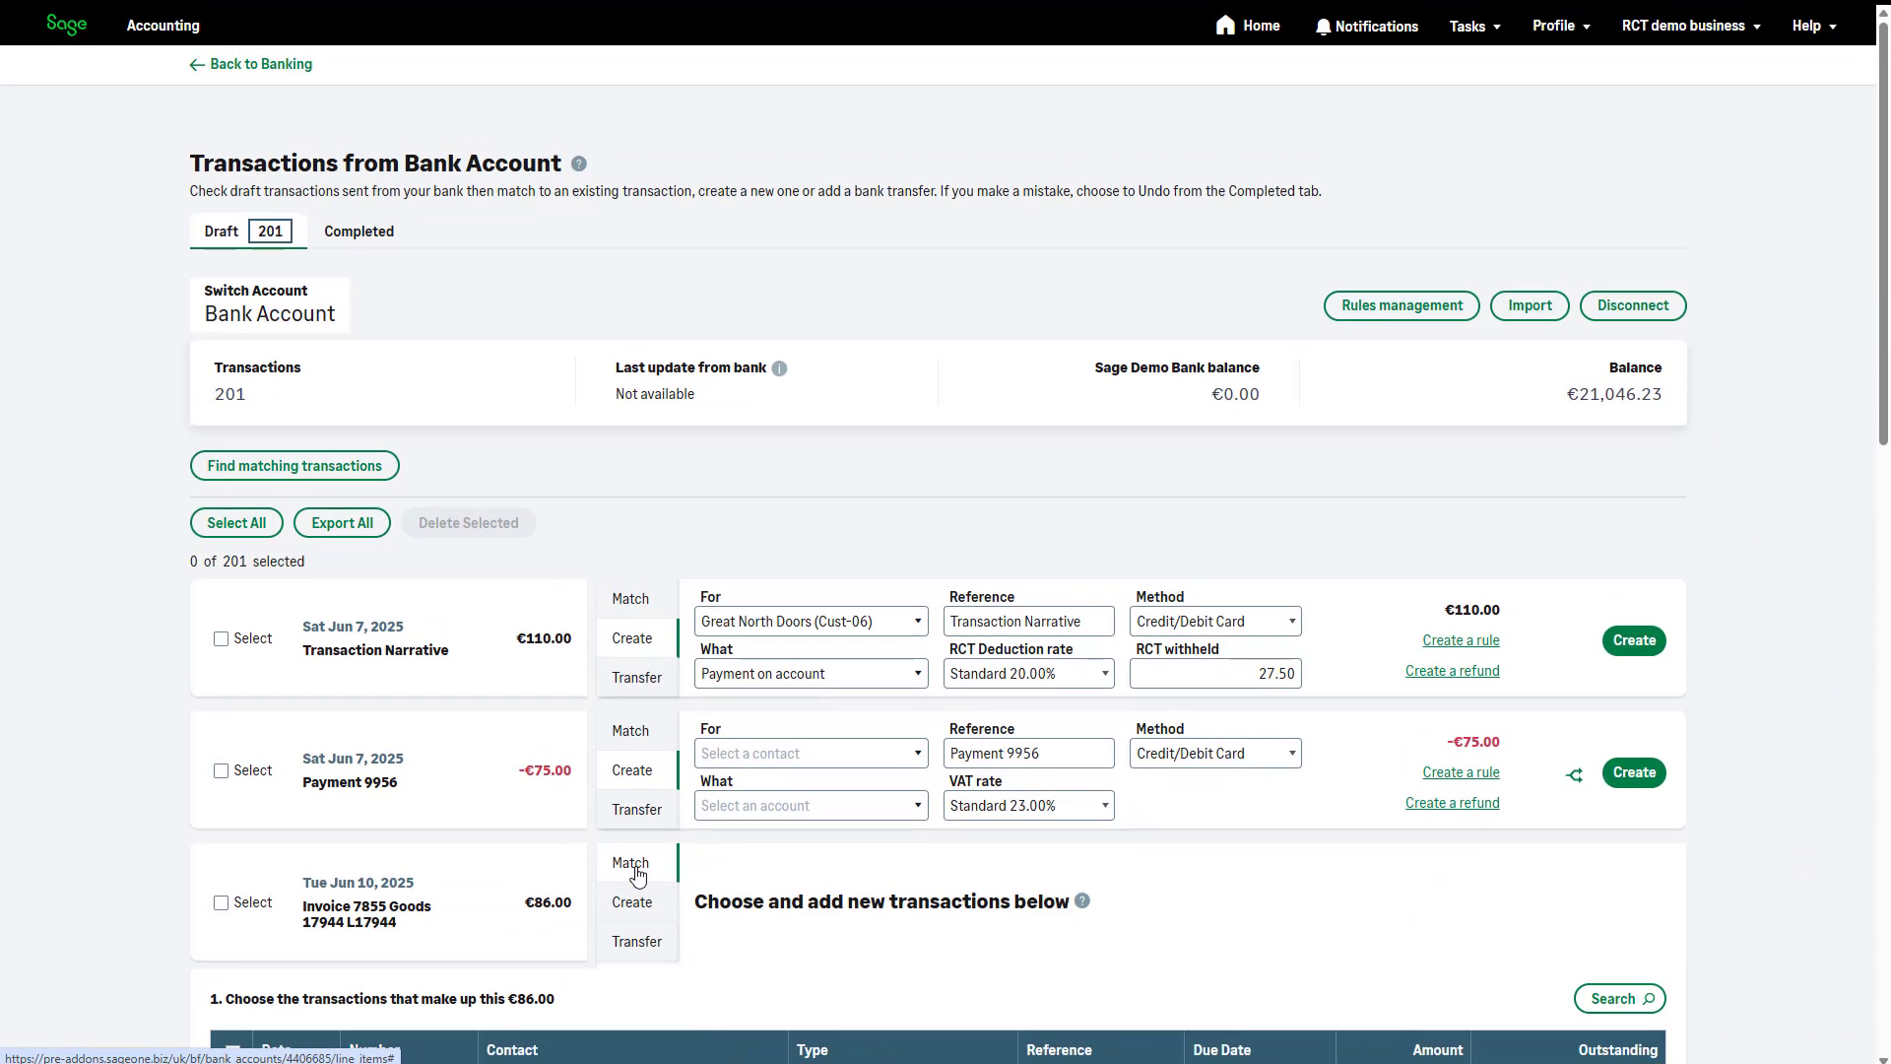
scroll(633, 875, down, 2)
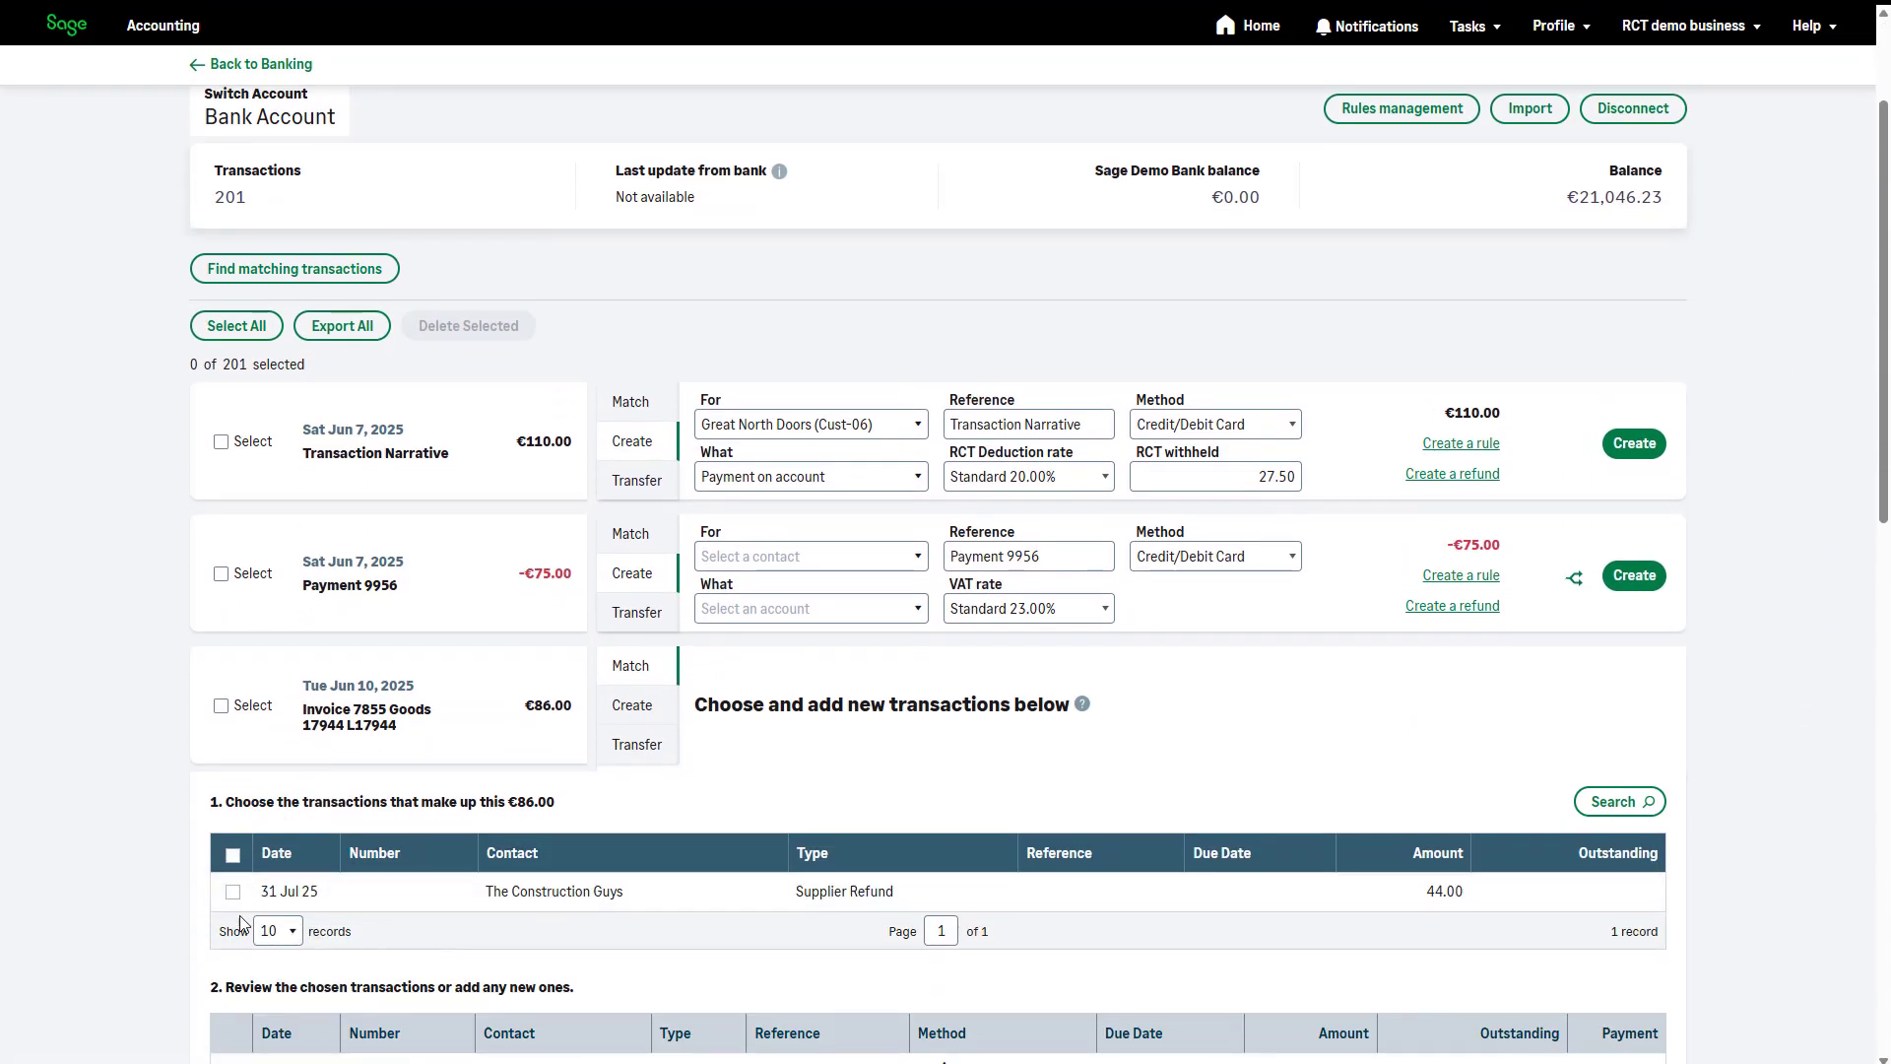
click(232, 892)
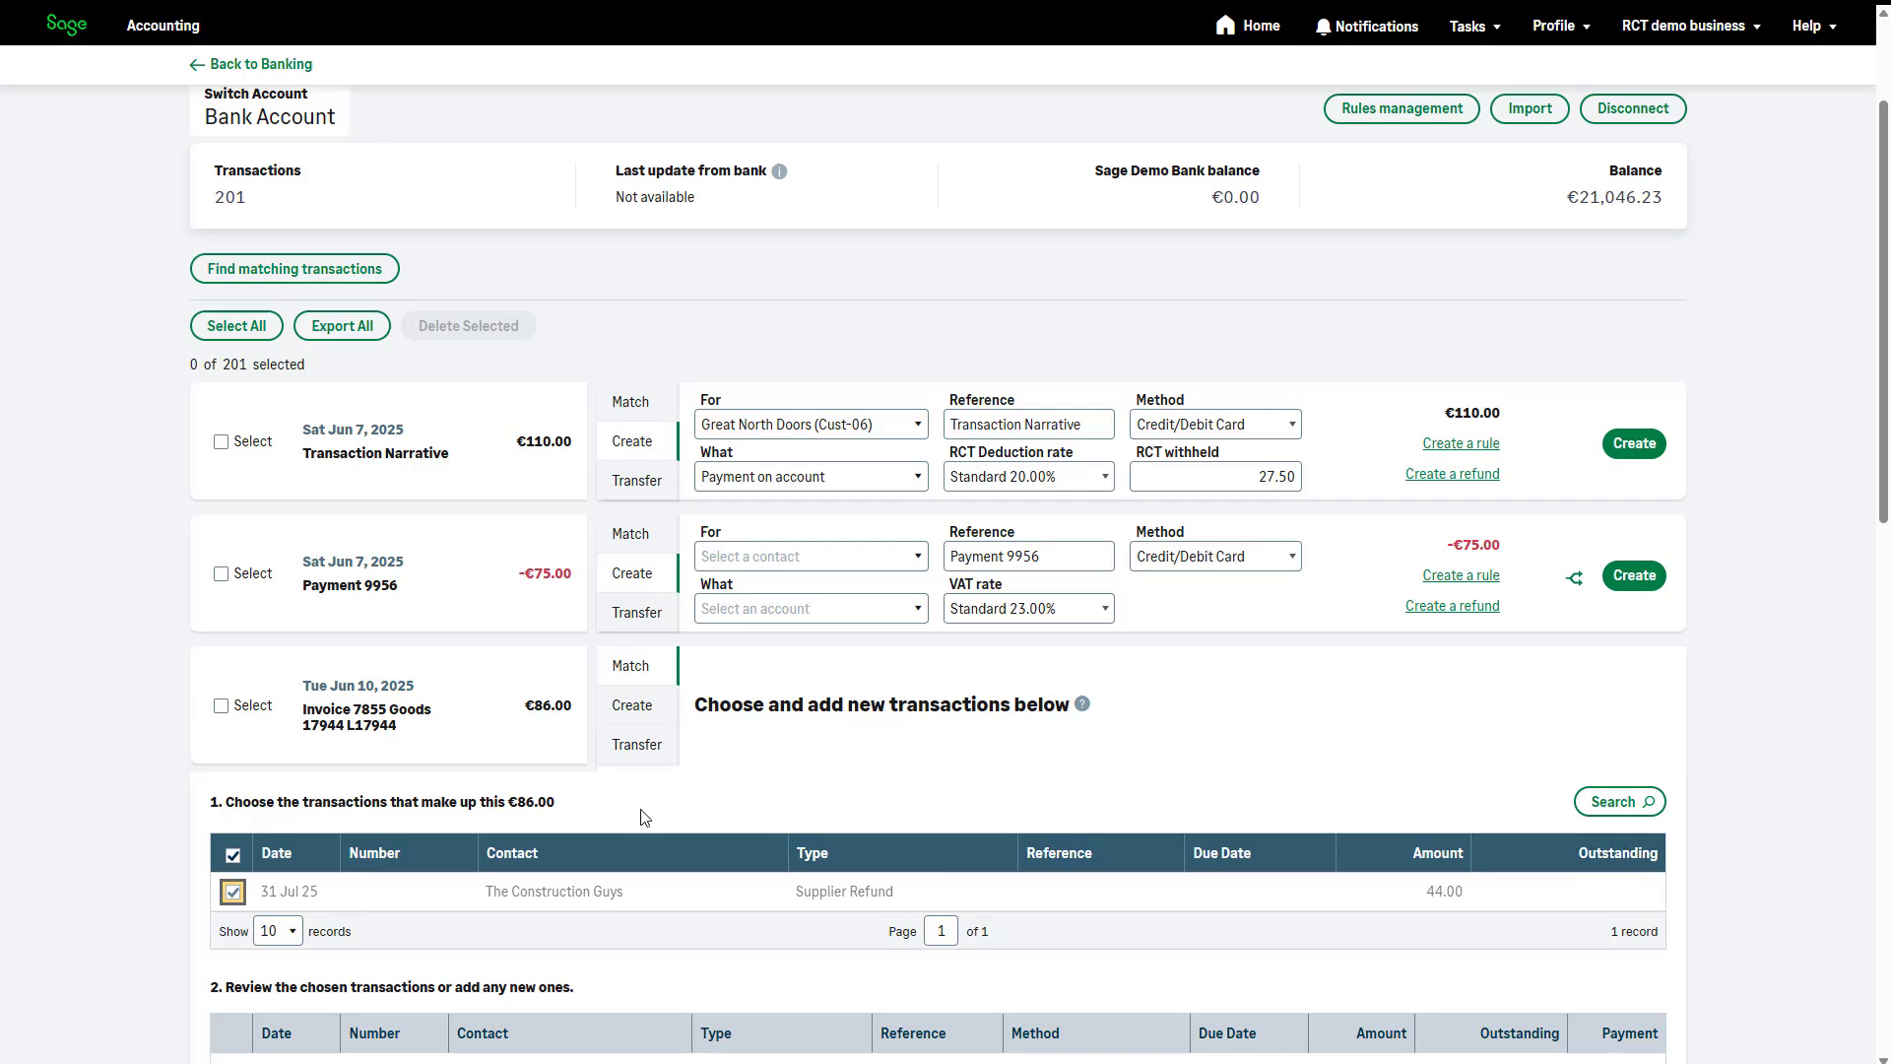
Delete the draft bank transaction Payment 9956 and confirm the deletion
scroll(192, 711, up, 1)
click(221, 673)
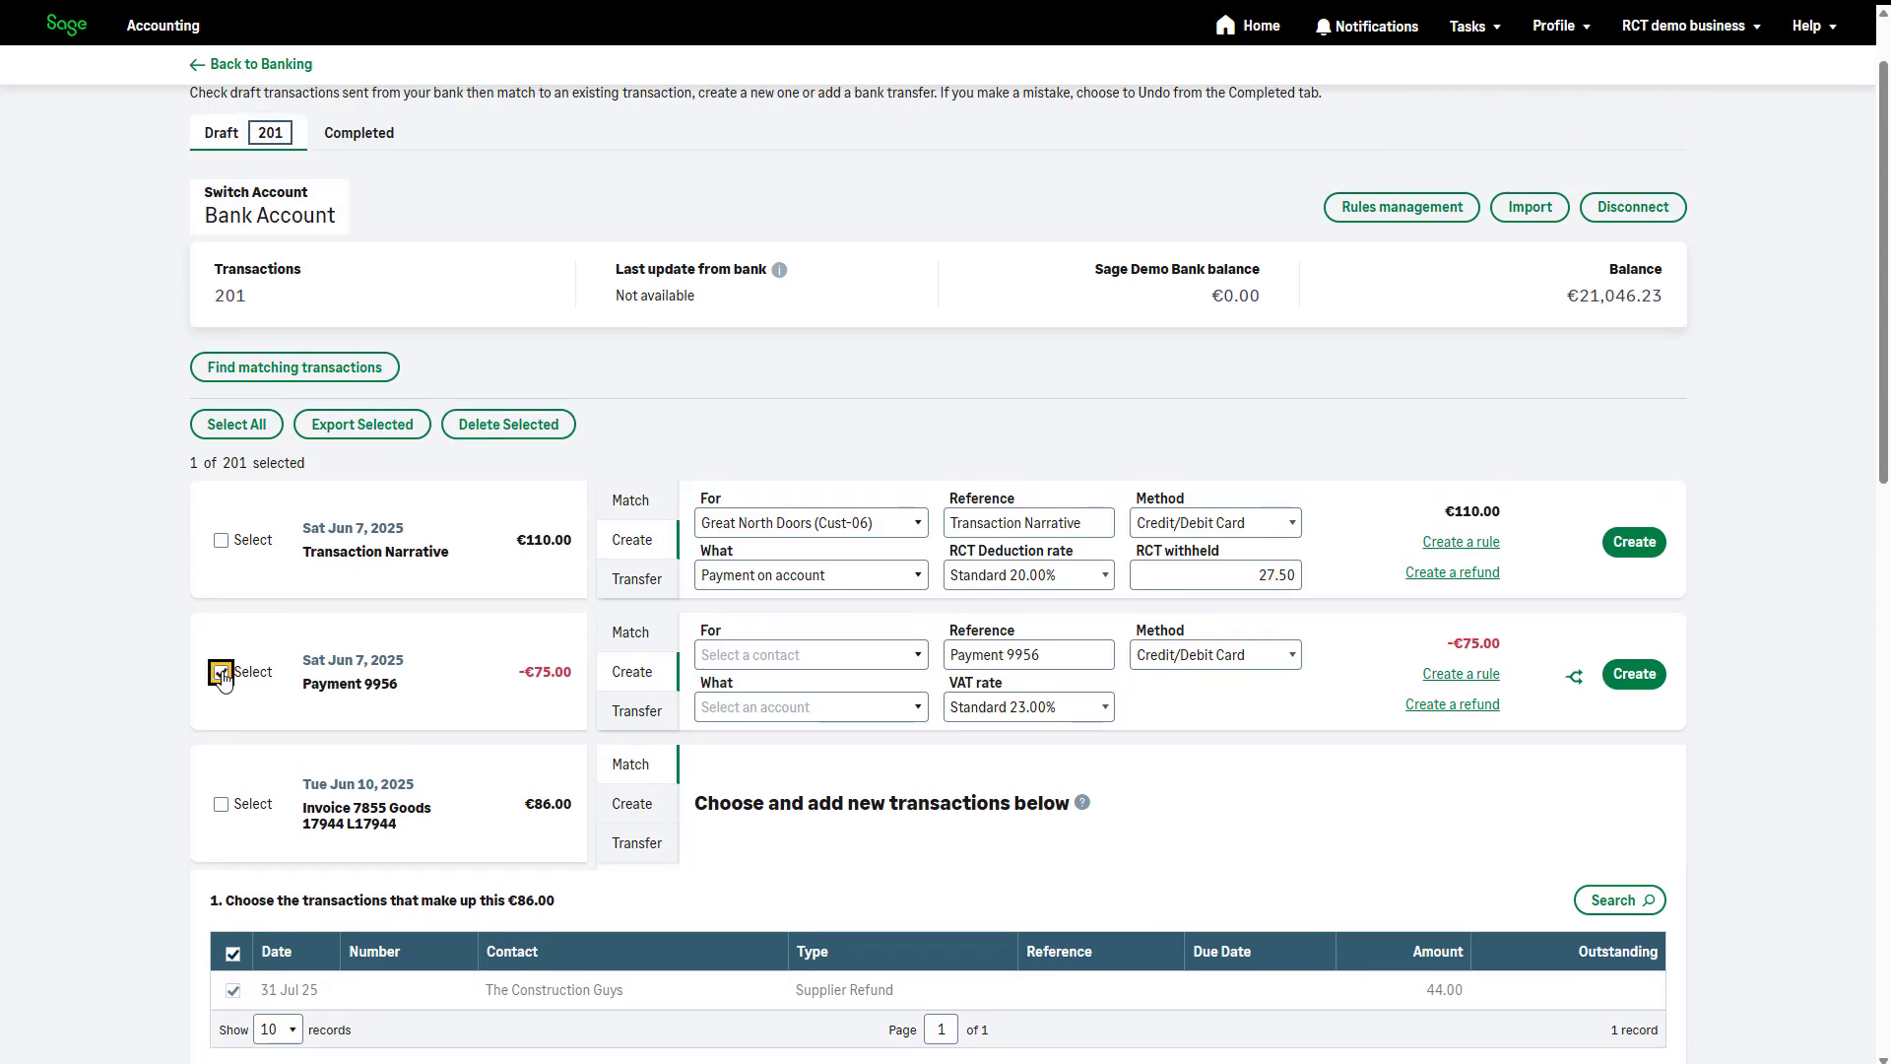
click(508, 423)
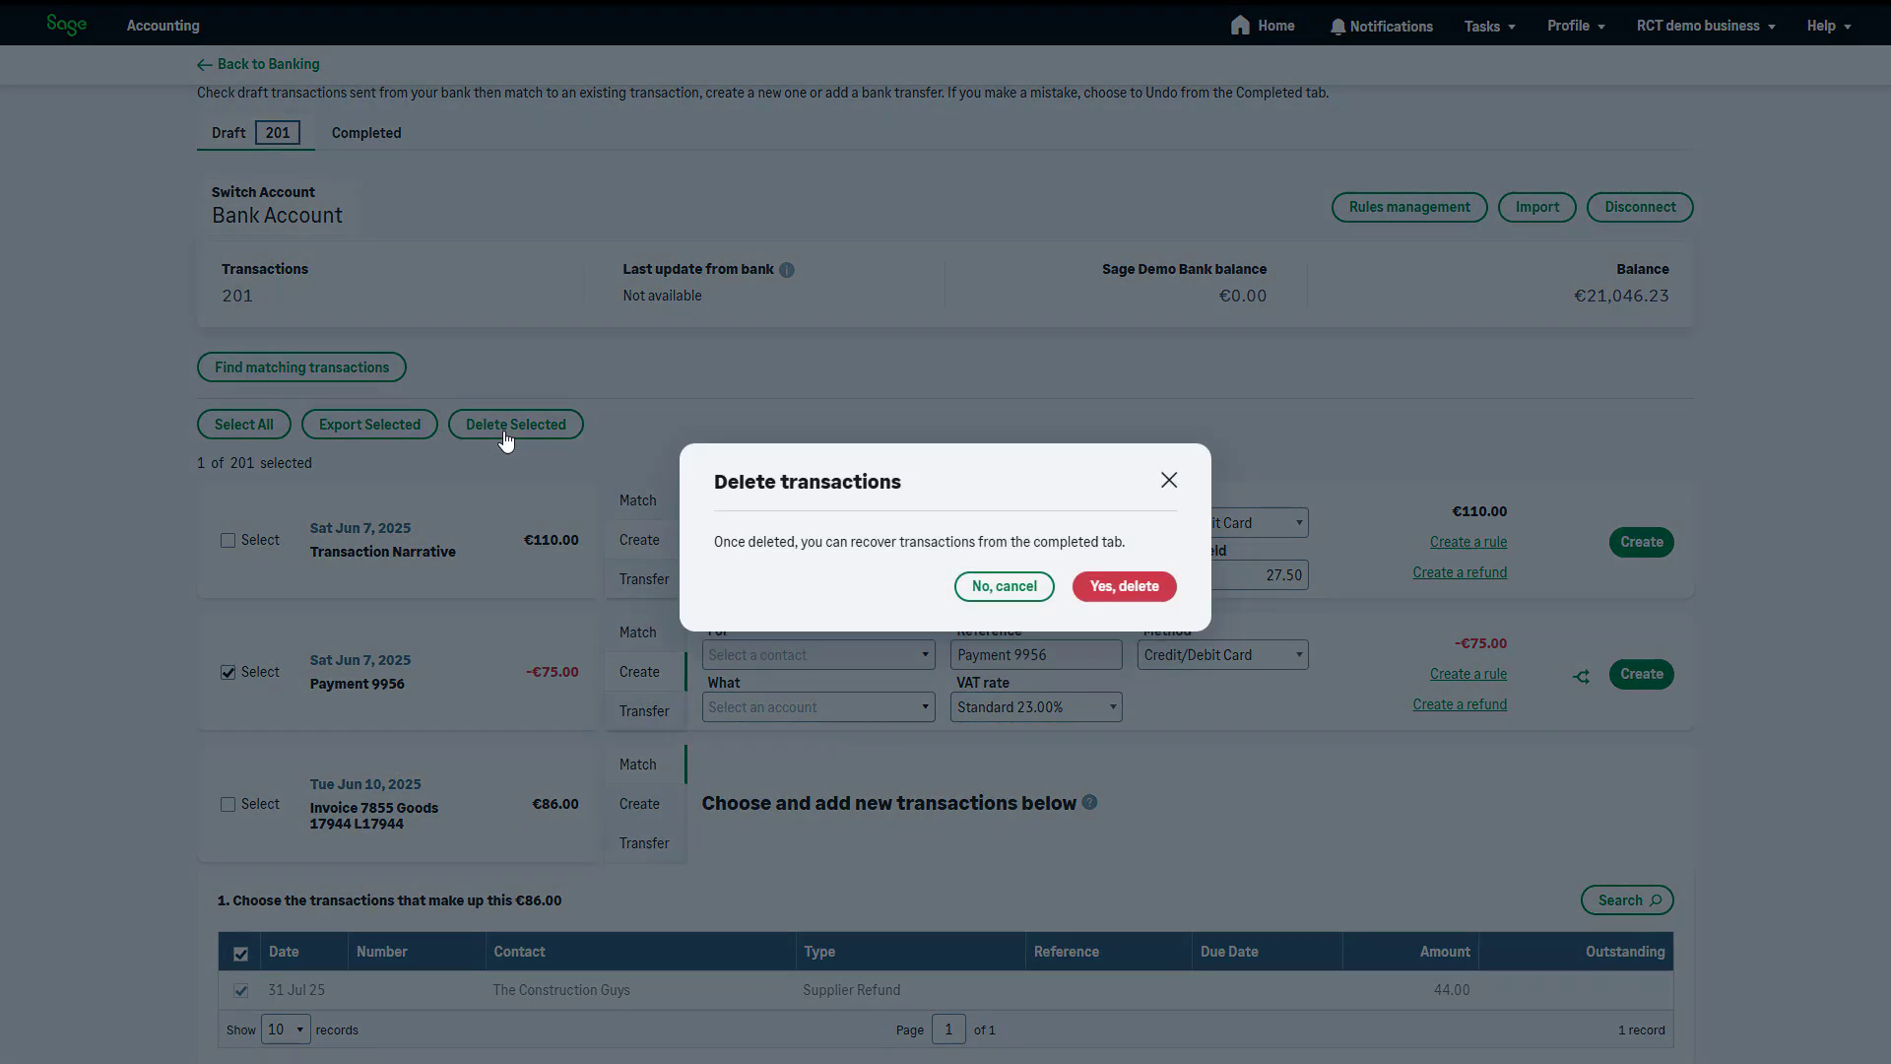
click(1120, 586)
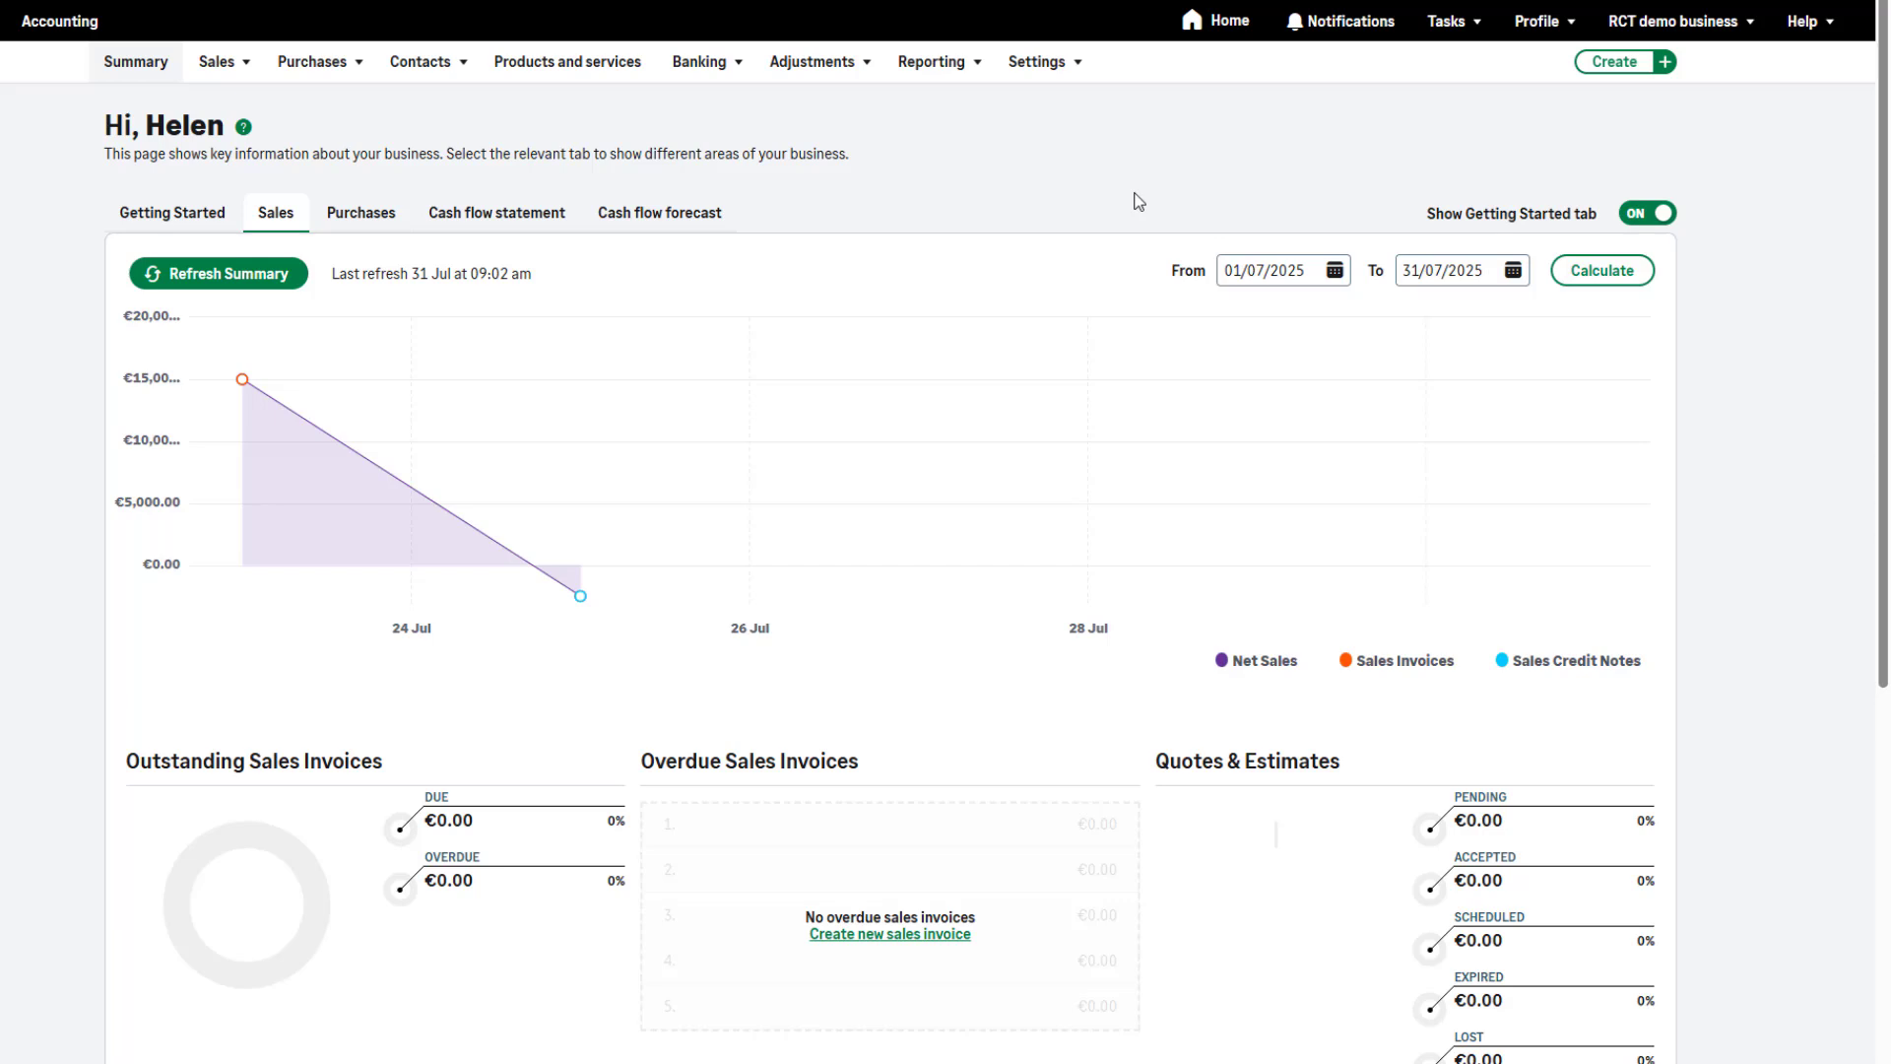
Start a new VAT return, generate its detailed report in PDF format and download the generated file
click(936, 62)
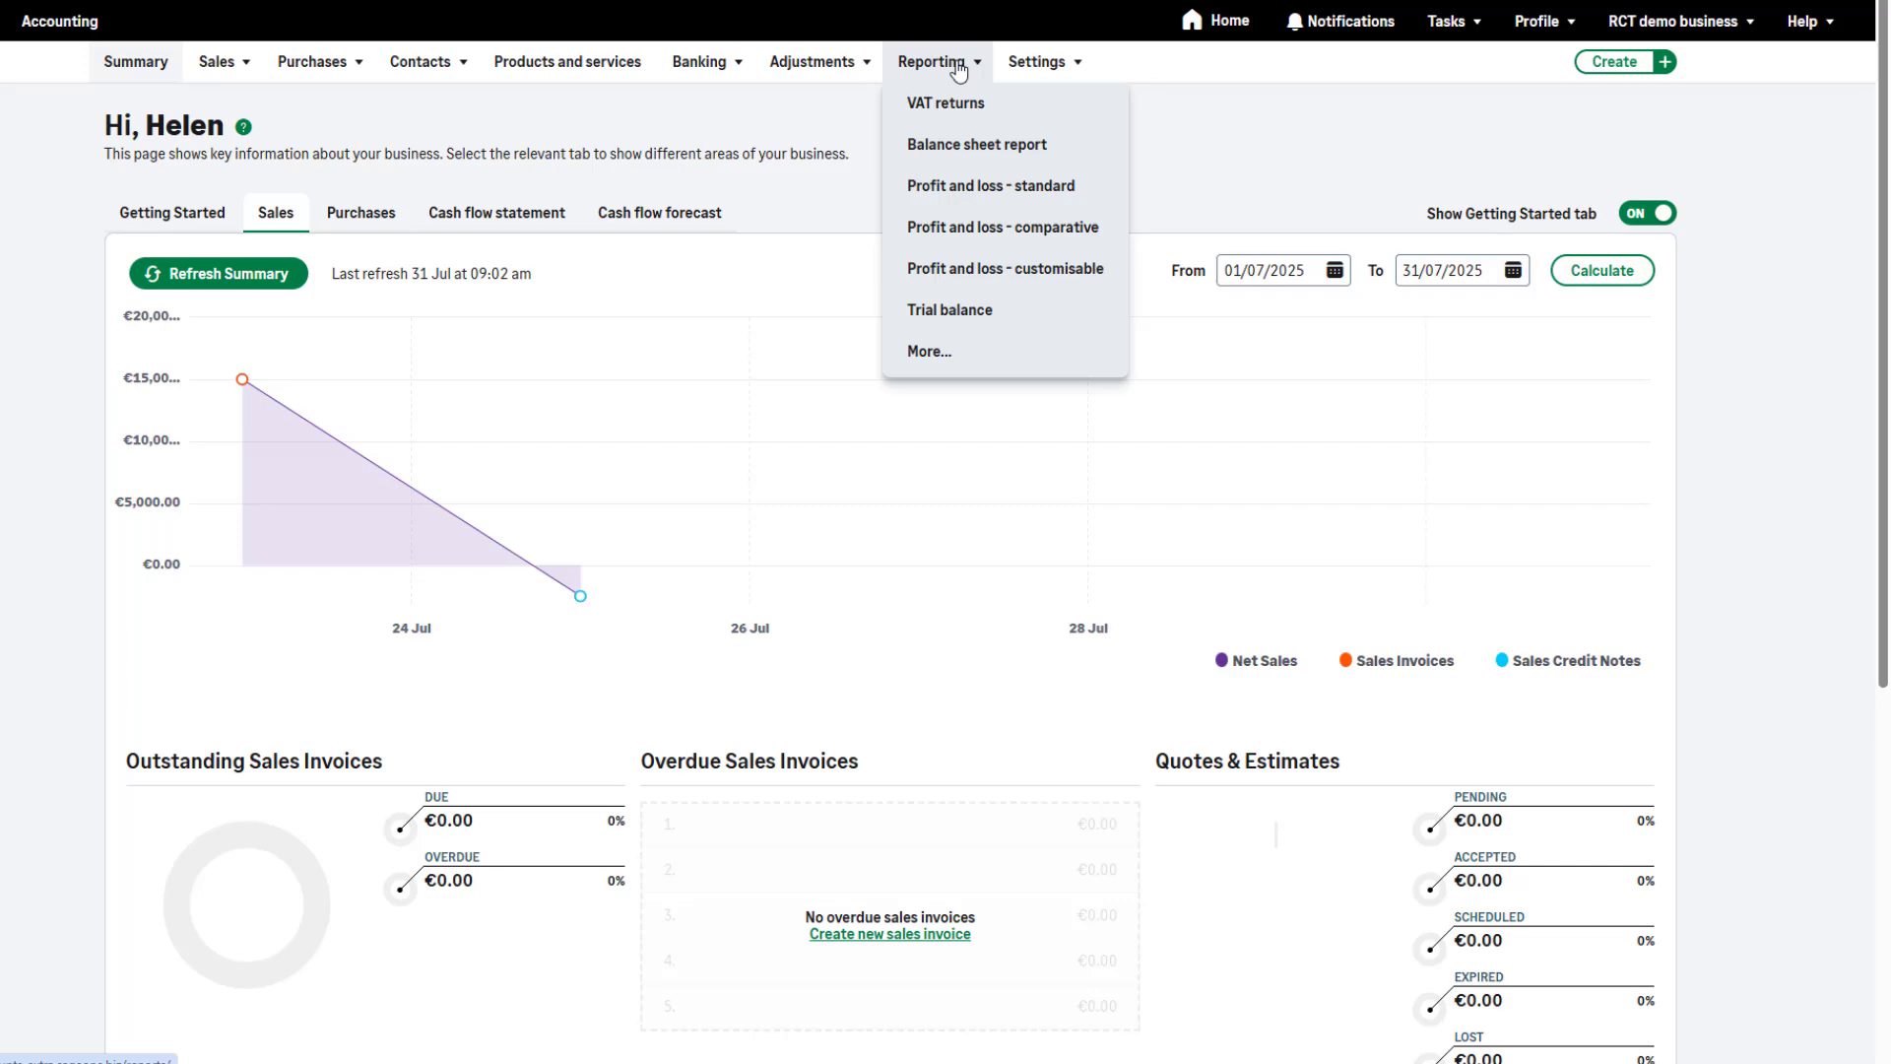
click(974, 106)
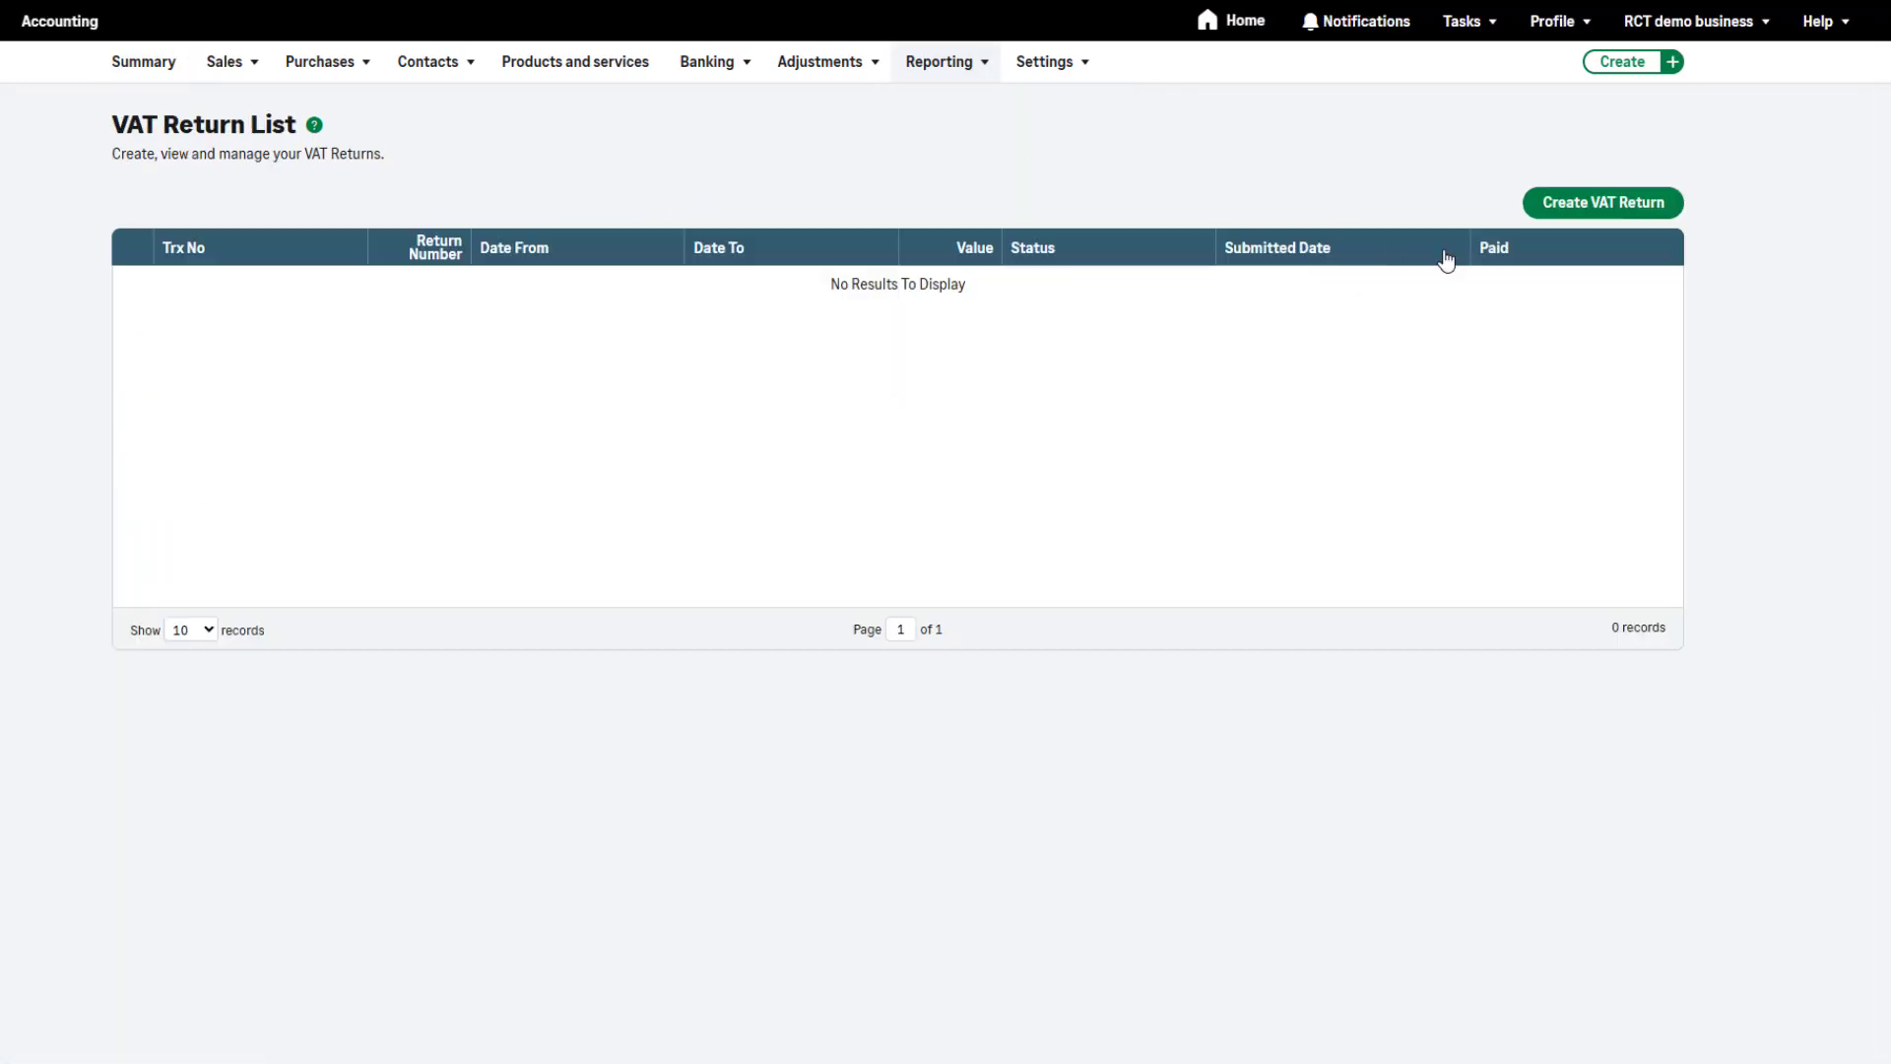
click(1612, 207)
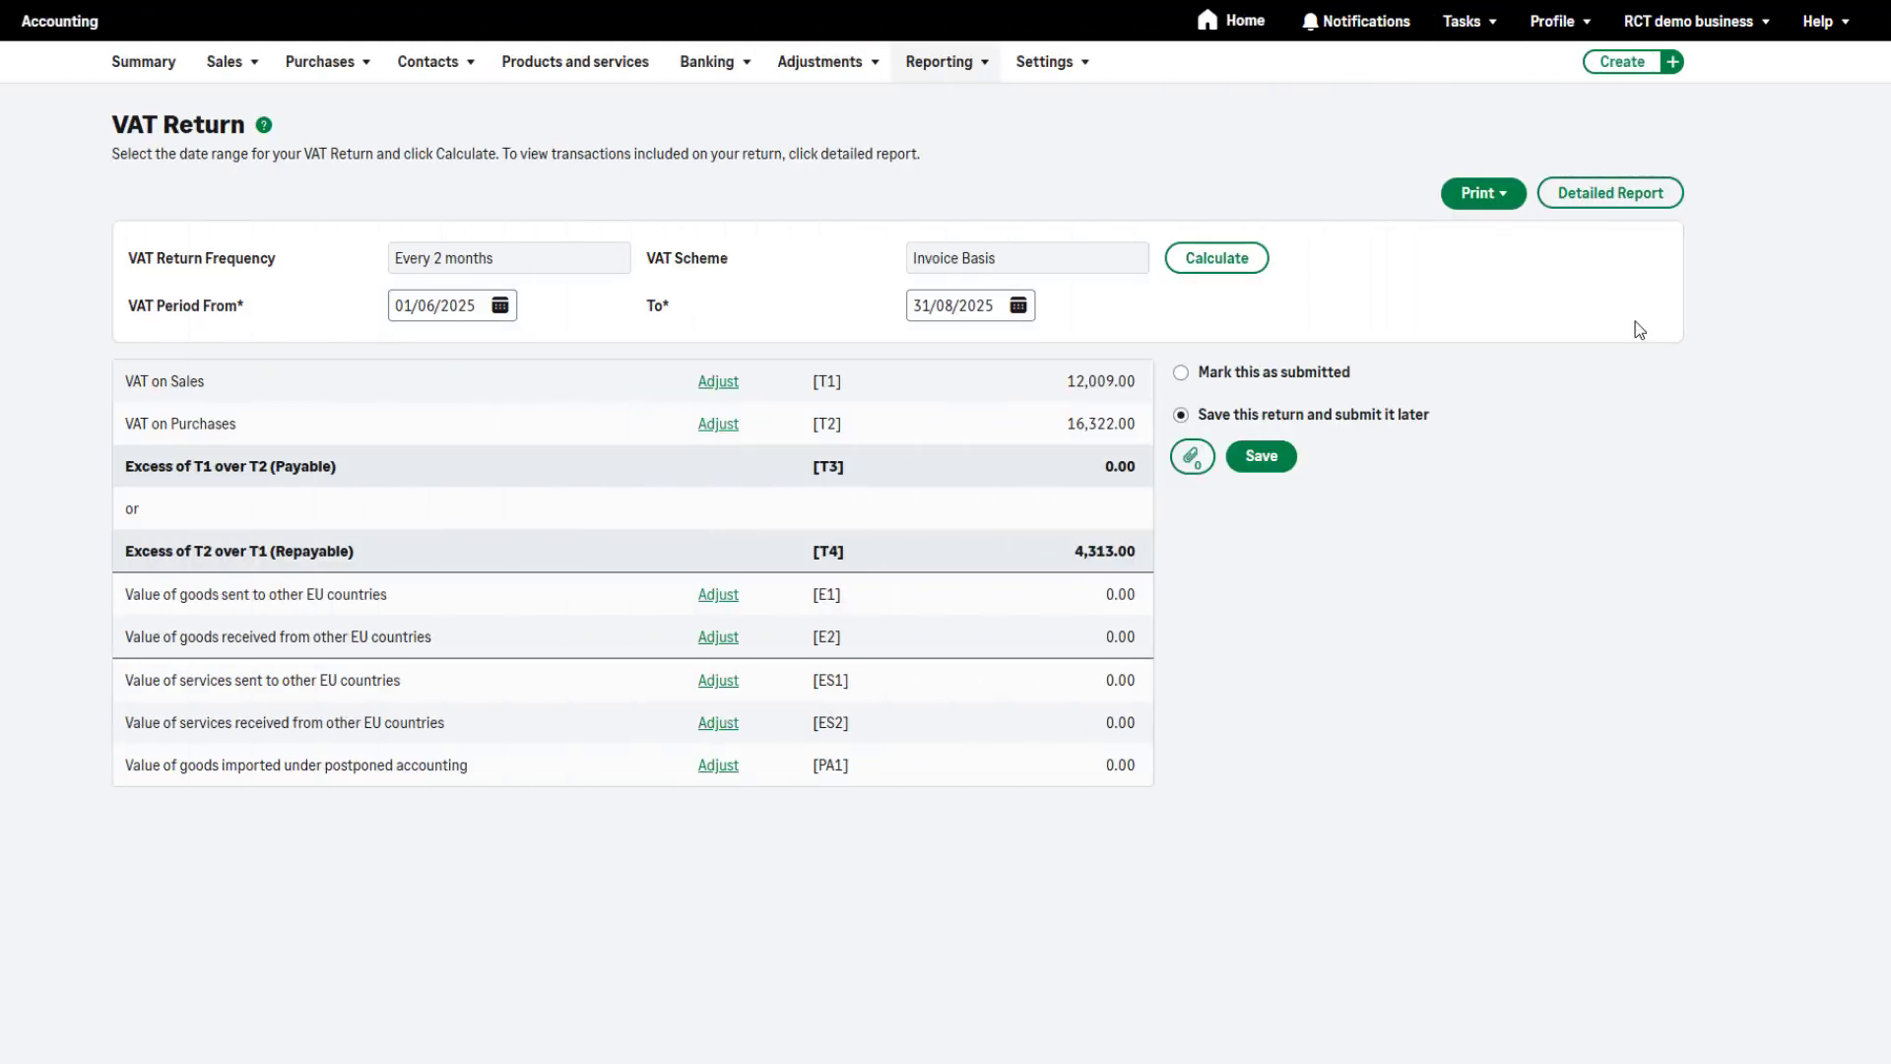
click(1635, 217)
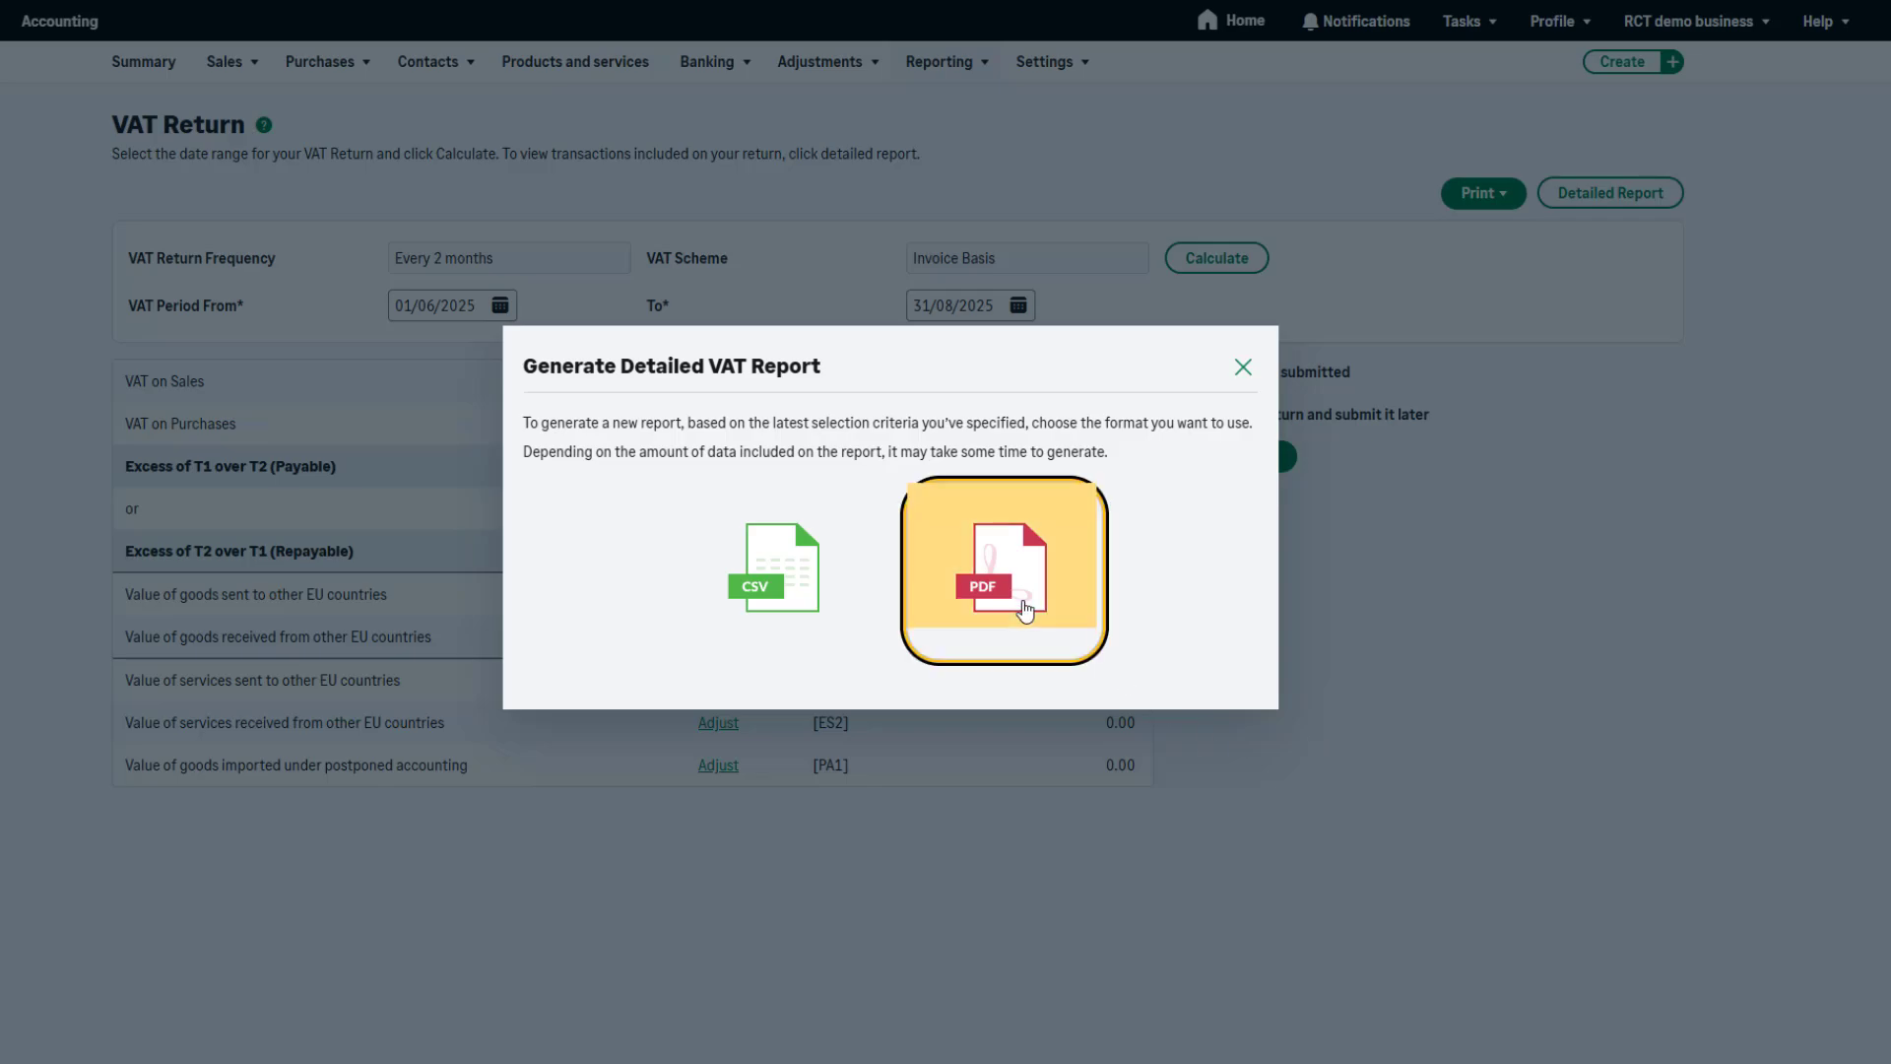
click(1037, 638)
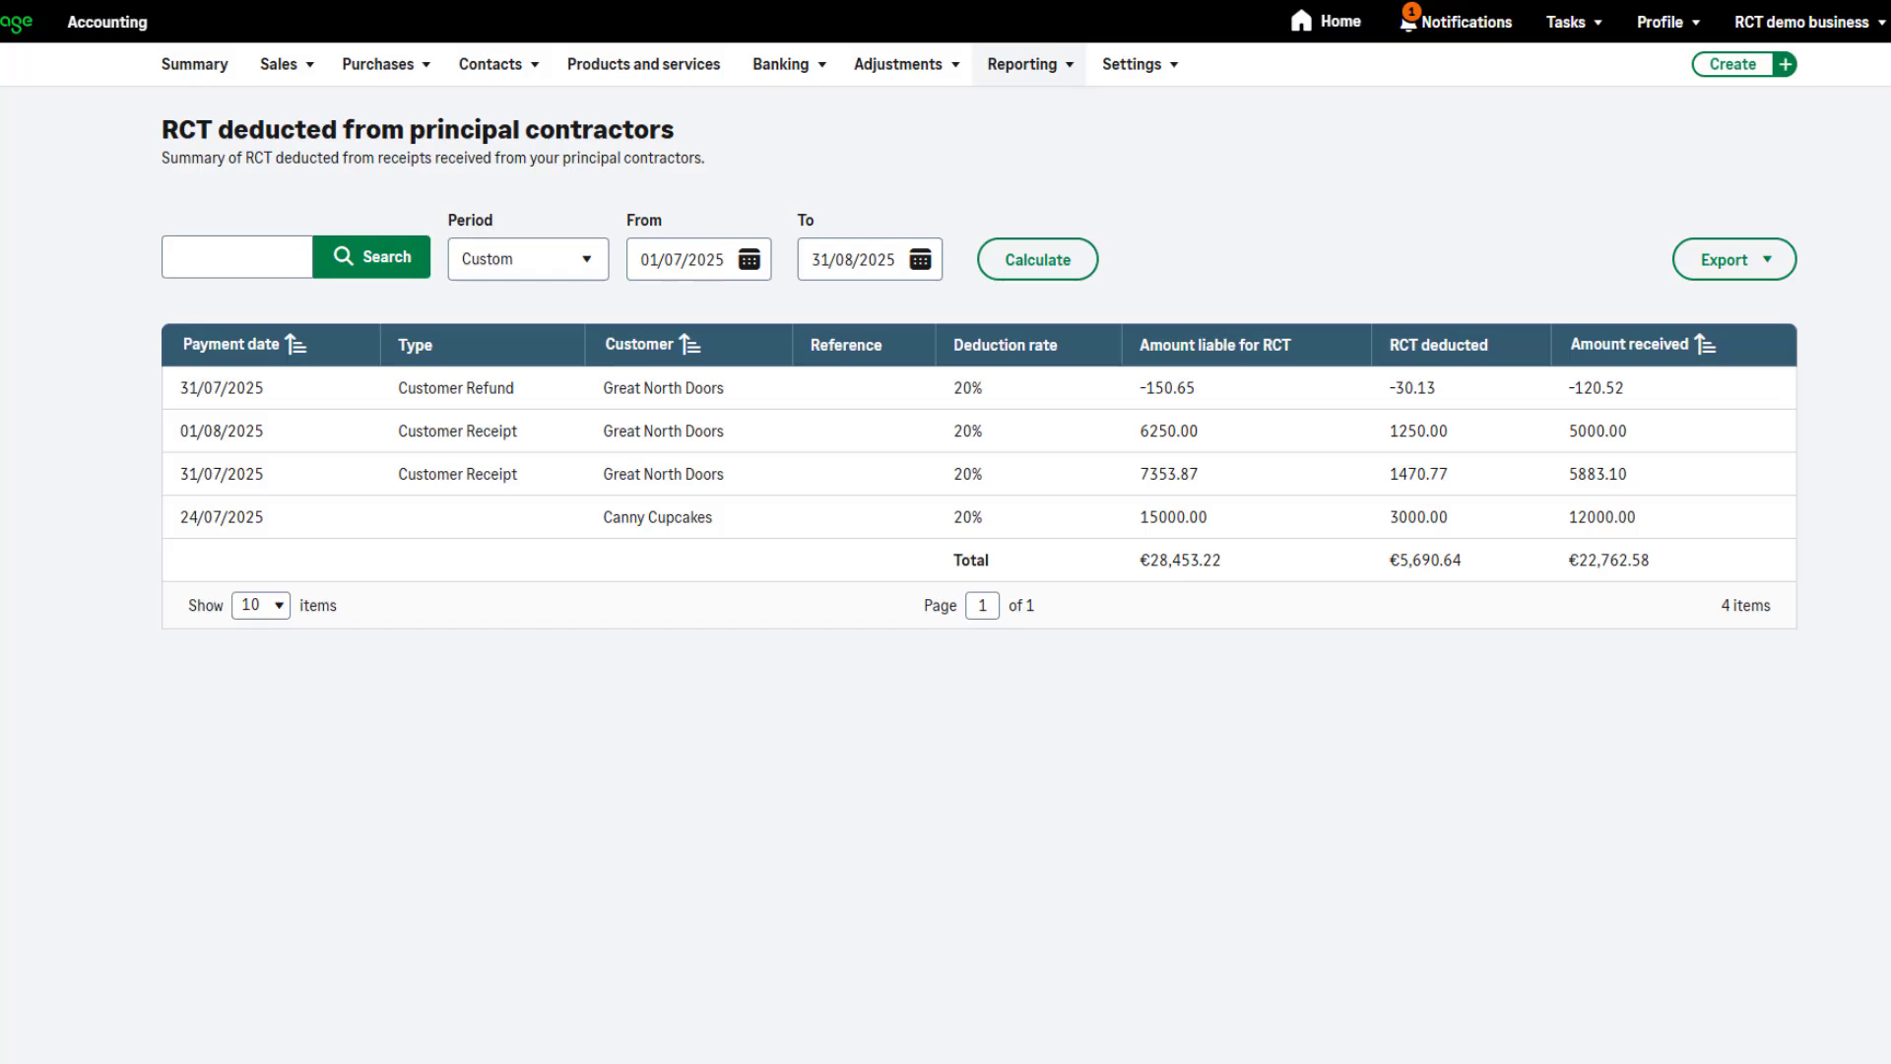
click(1463, 21)
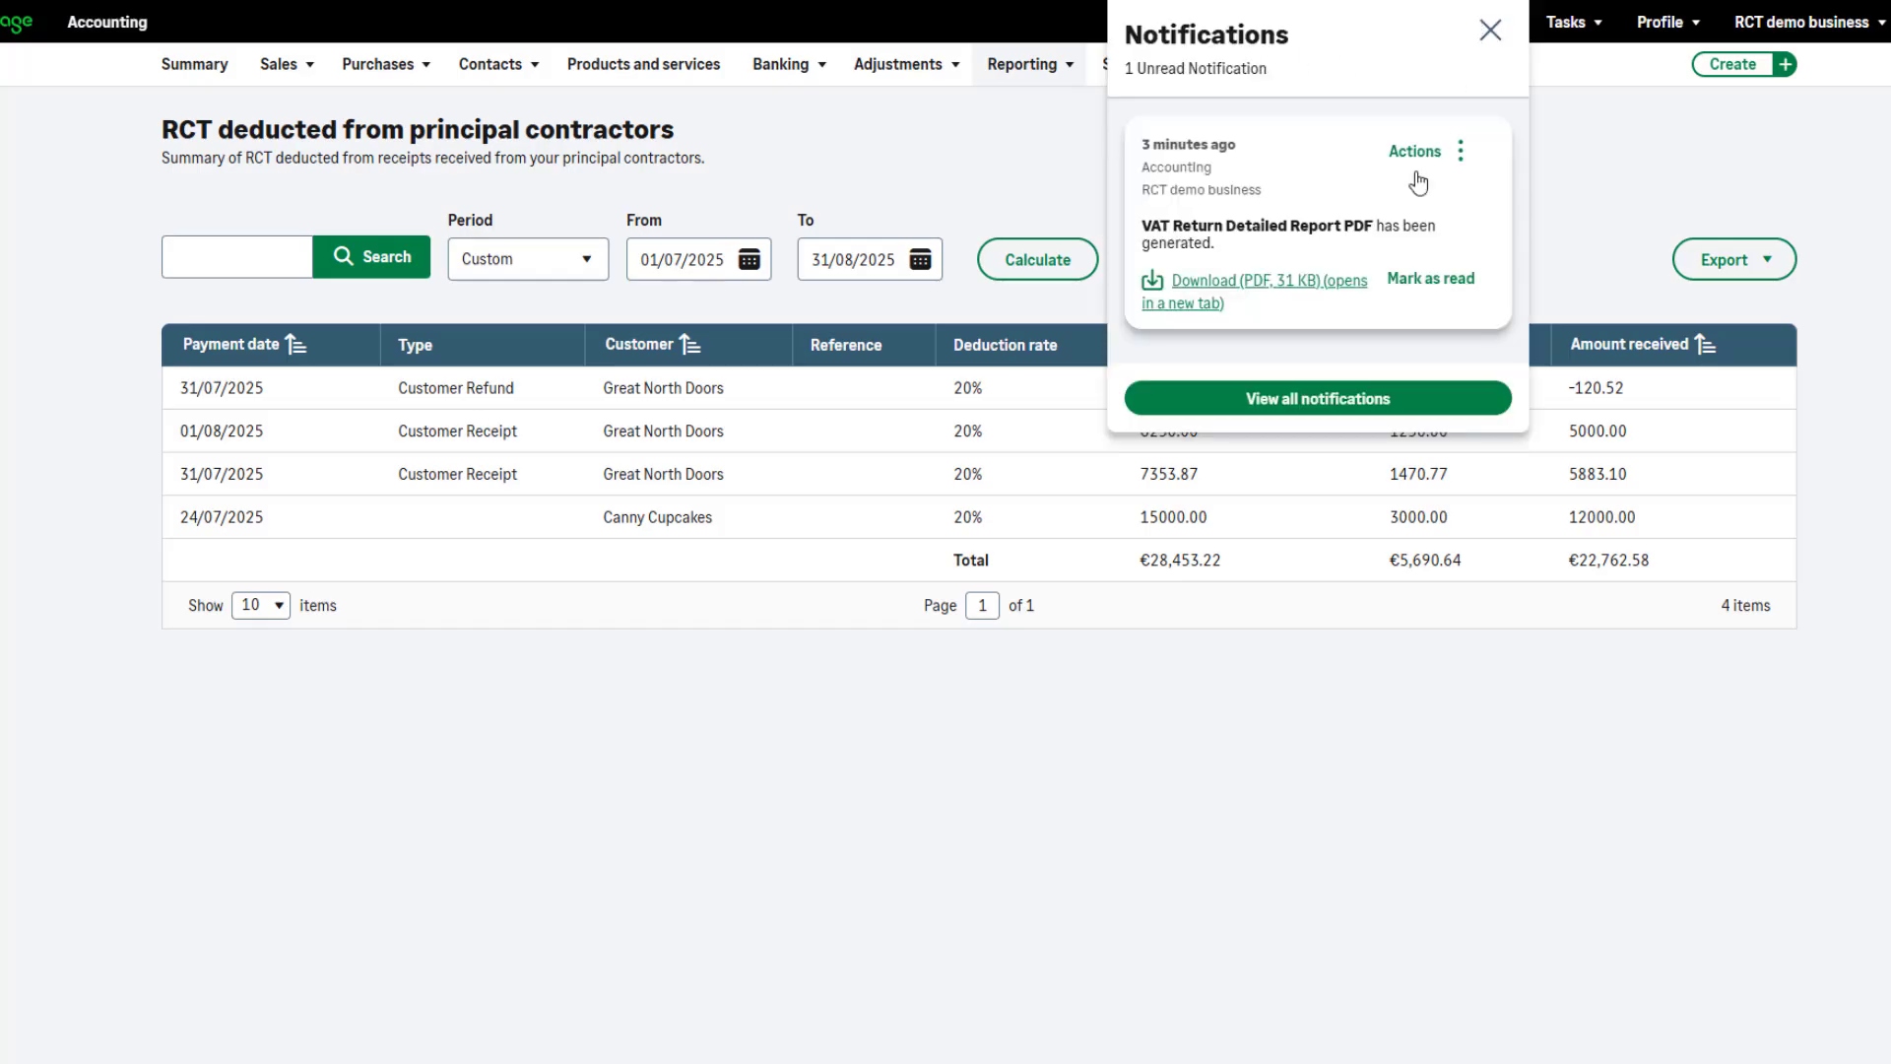
click(1244, 293)
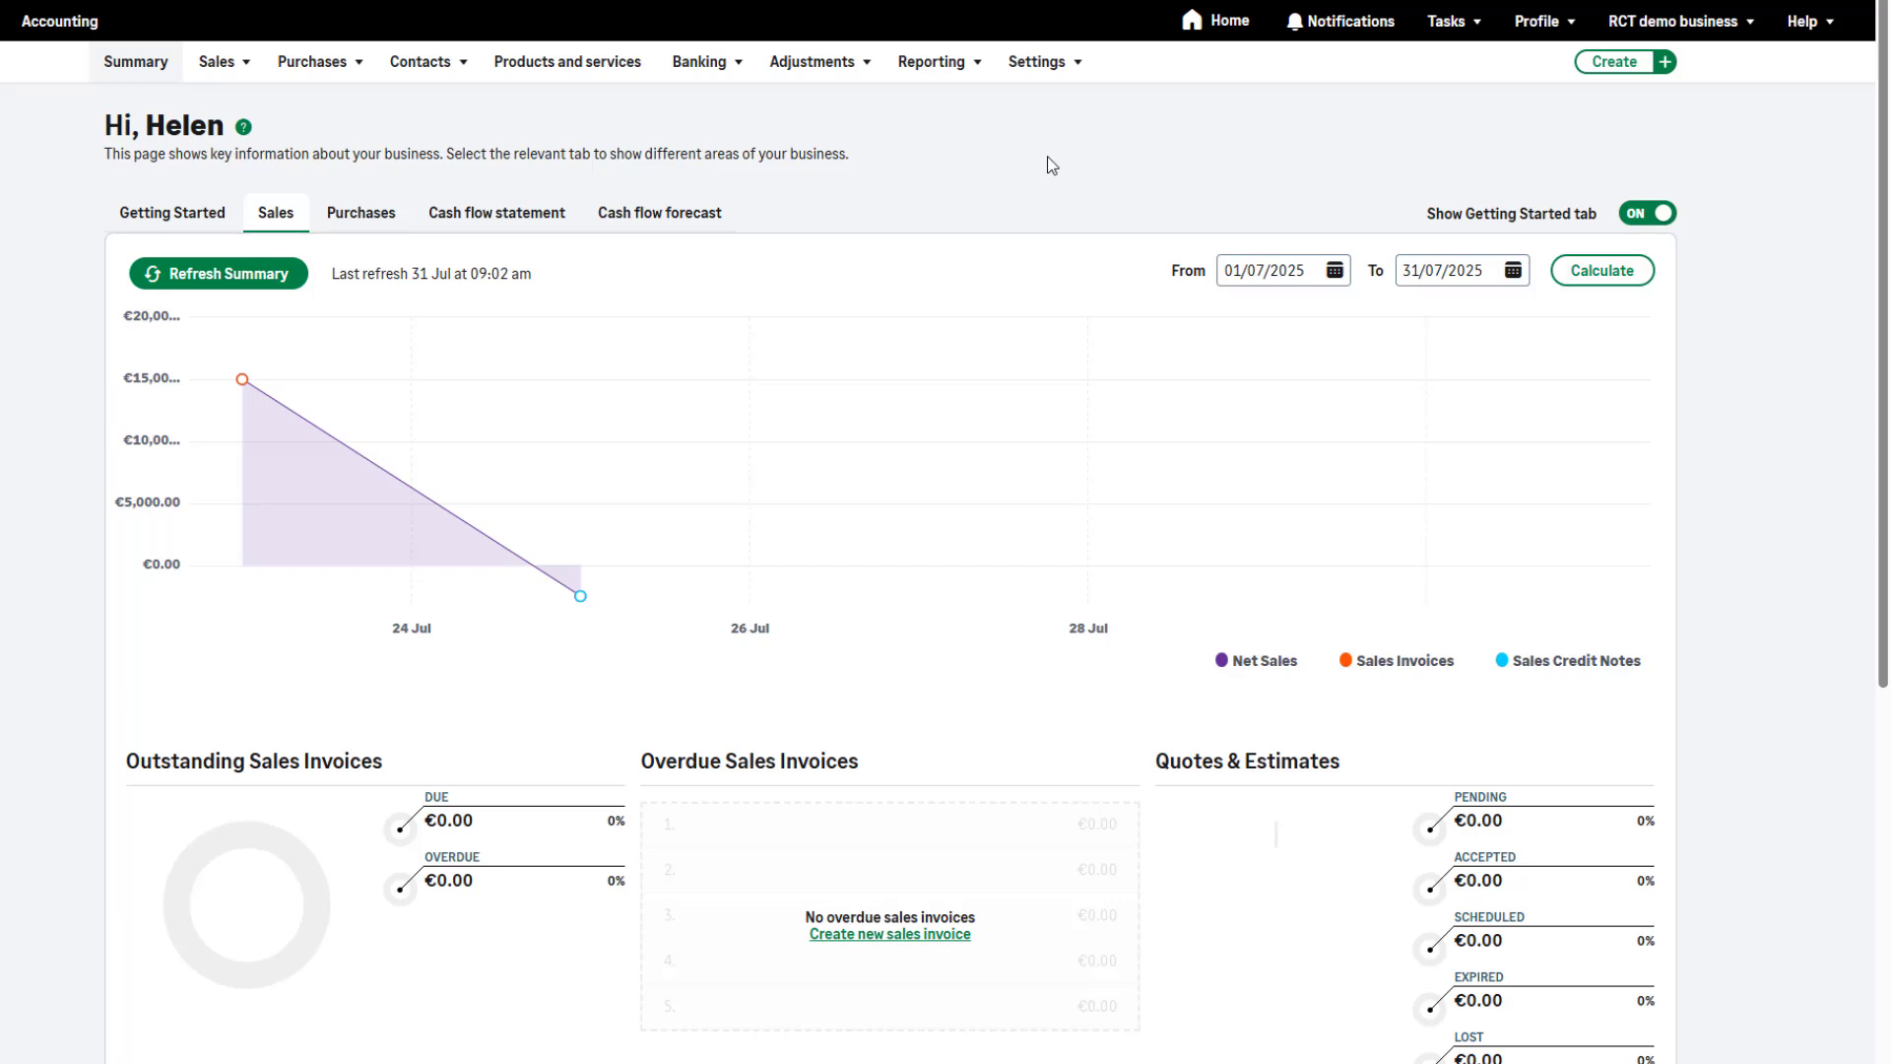
Run the RCT deduction summary report for 01/07/2025 to 31/08/2025
click(960, 61)
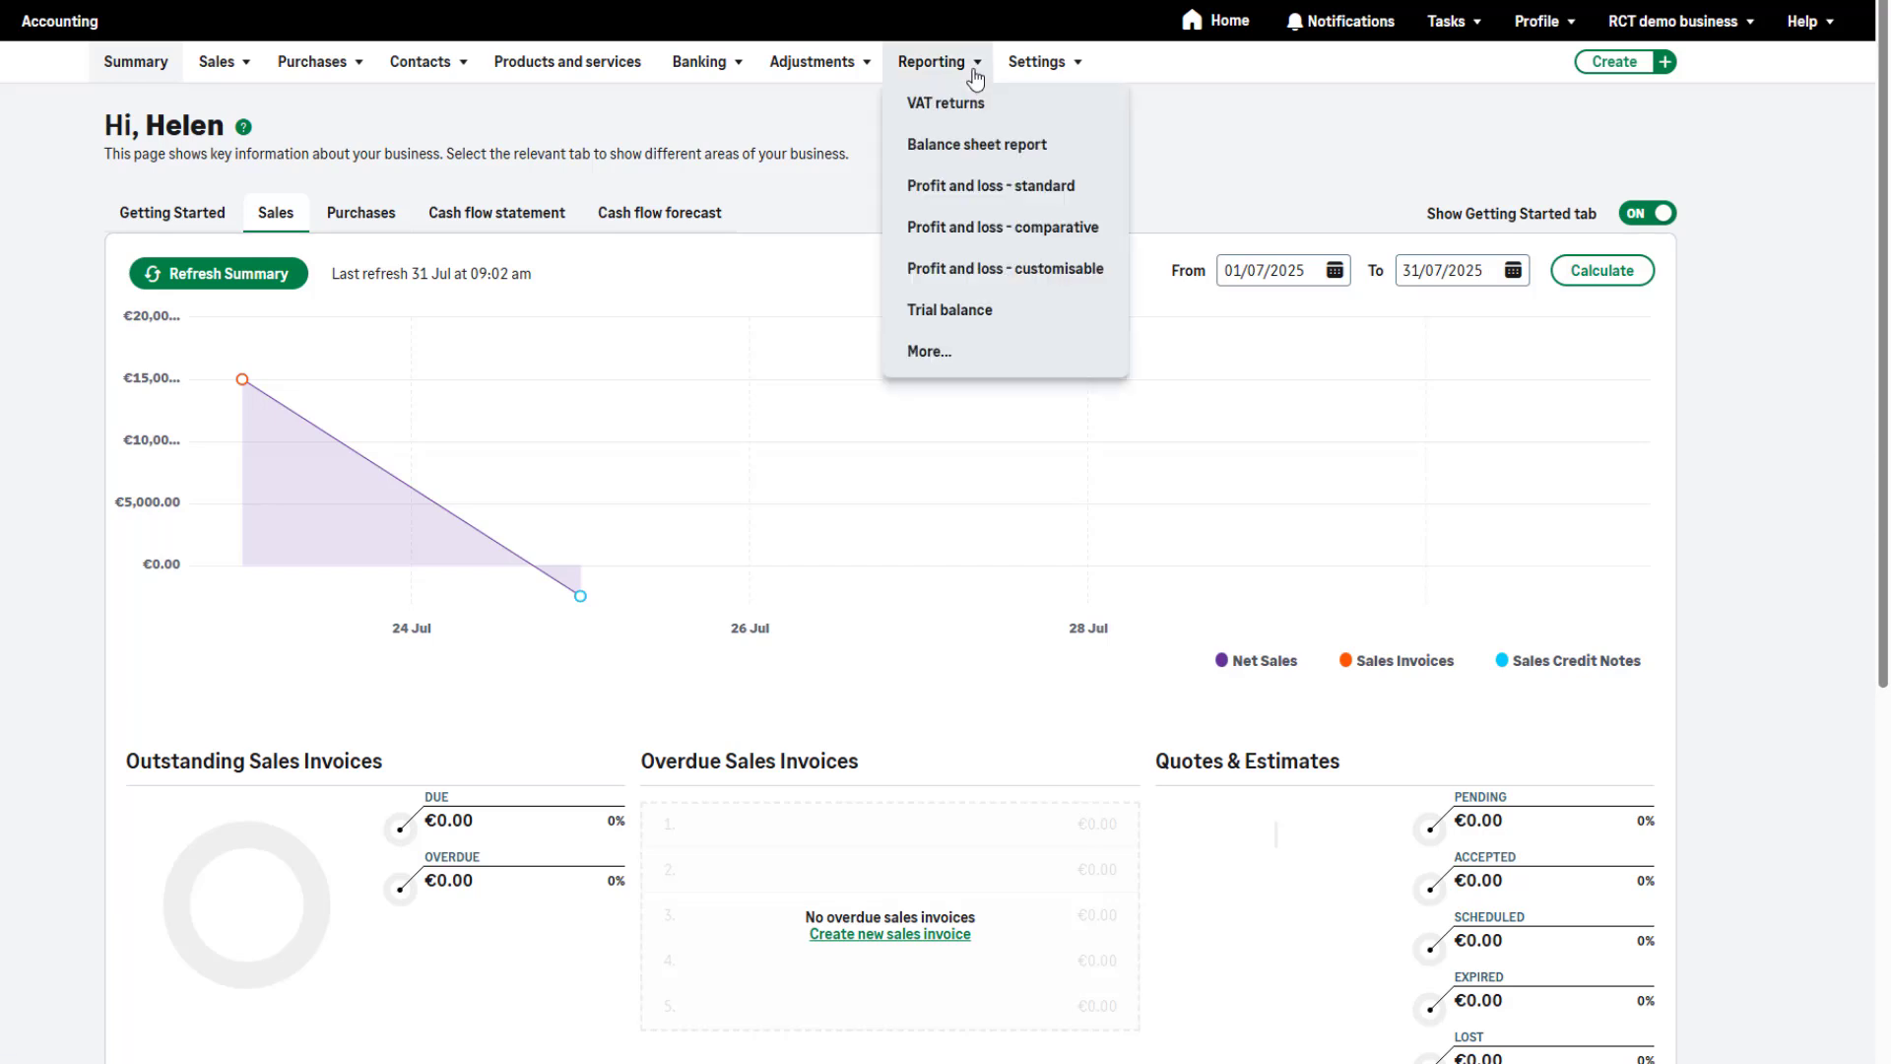
click(984, 348)
scroll(1773, 264, down, 10)
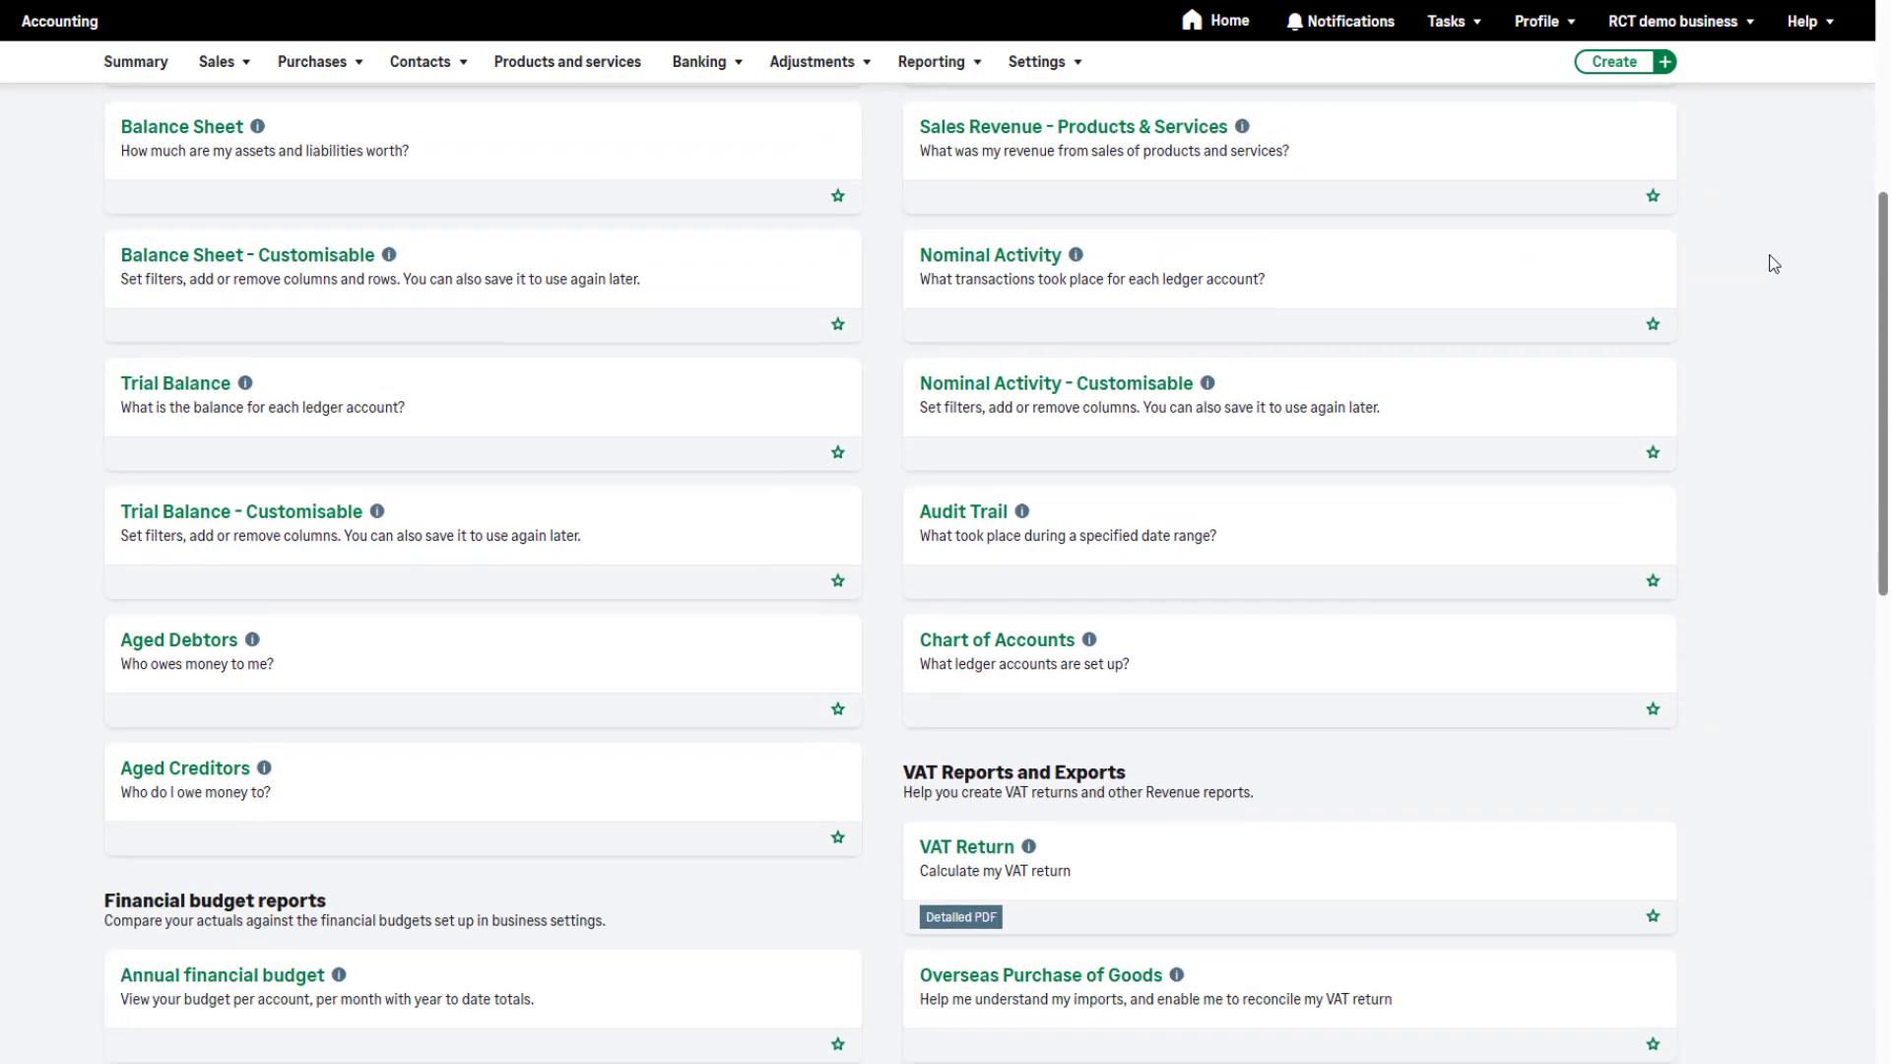
scroll(1773, 264, down, 8)
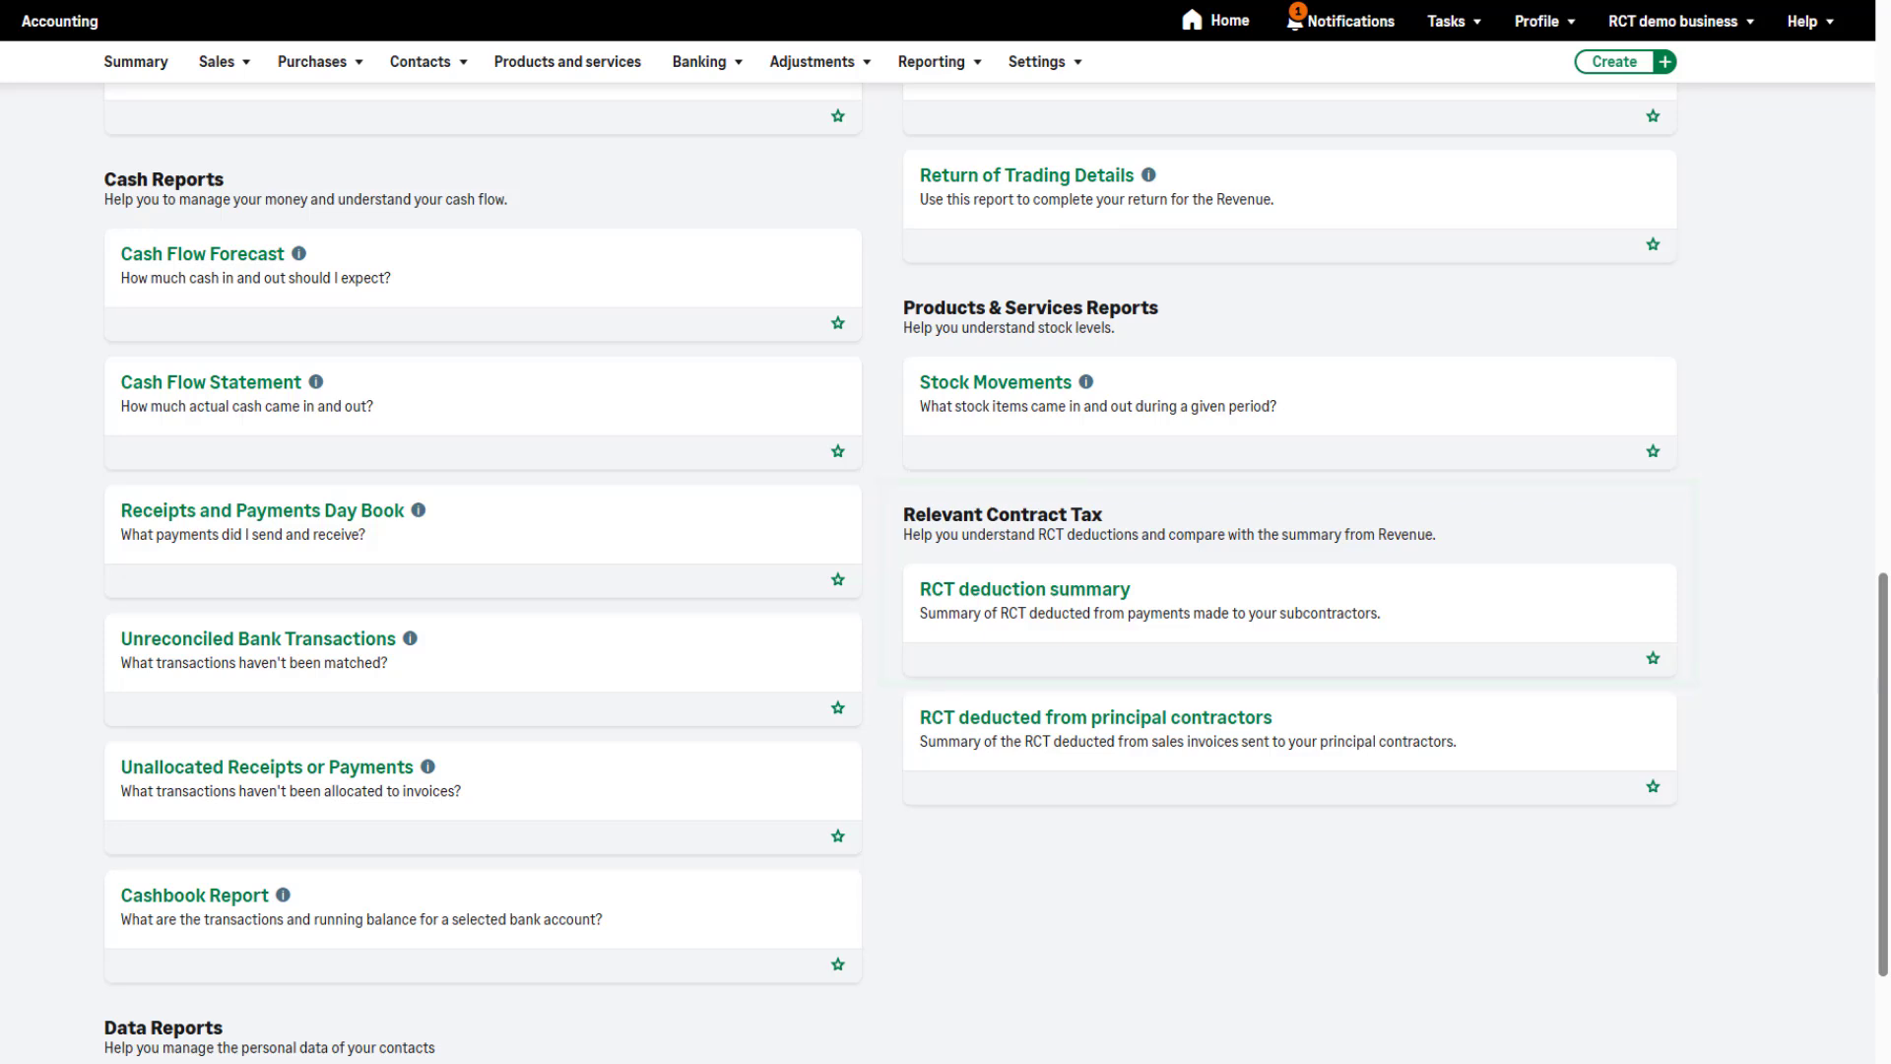
click(1511, 587)
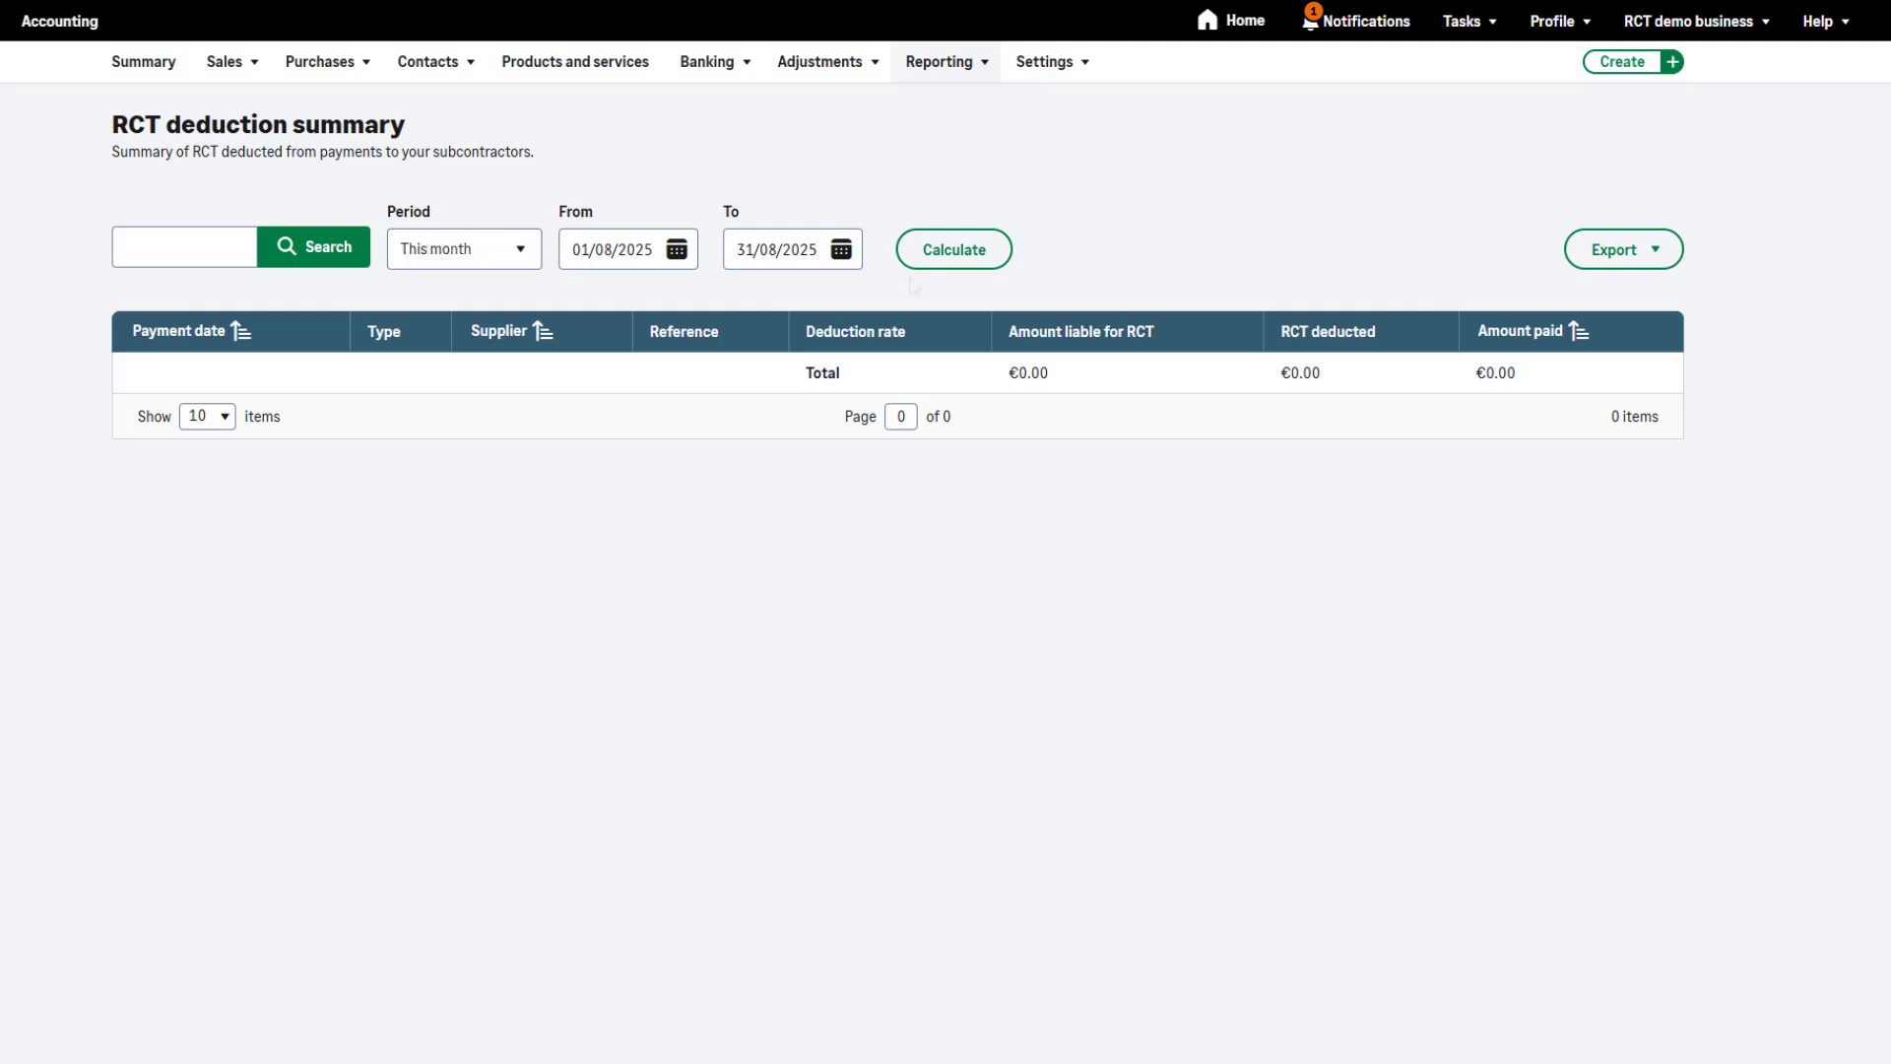
click(950, 259)
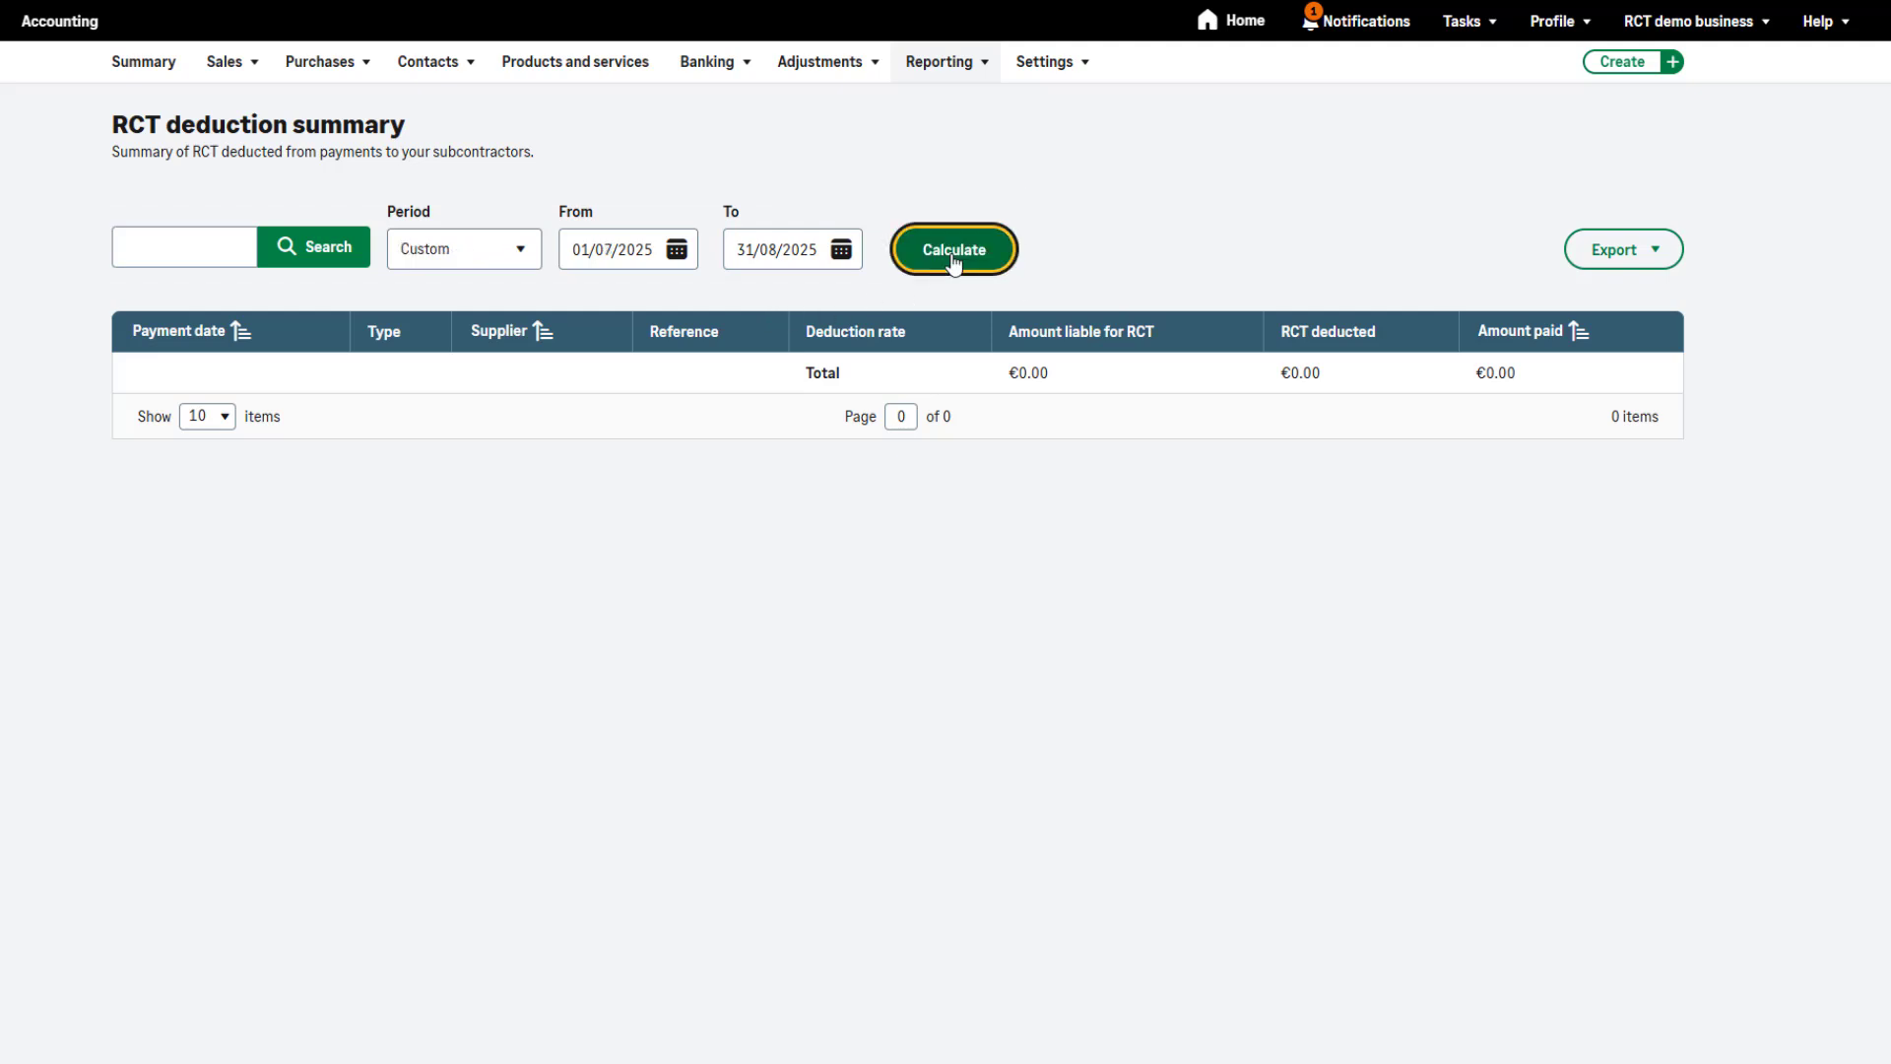
click(1259, 237)
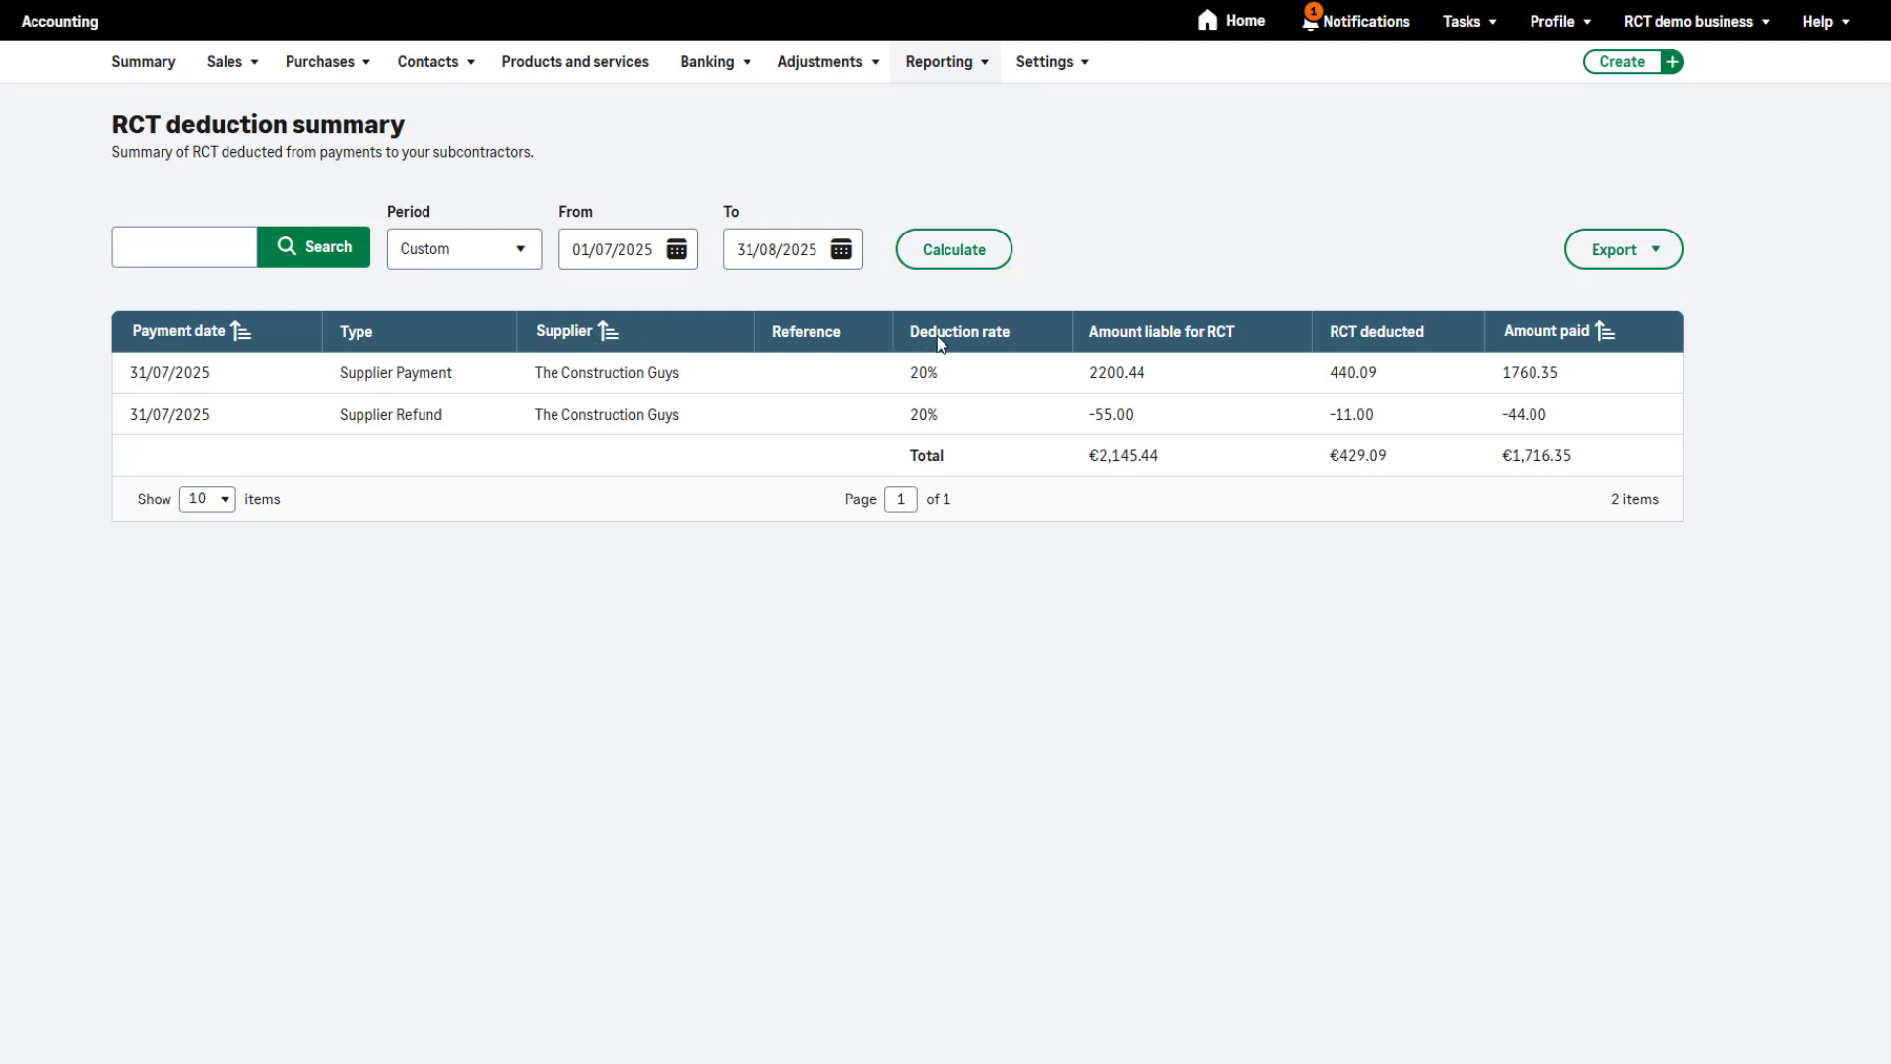
Sort the RCT deduction summary by amount paid in ascending order and open its export options
click(192, 332)
click(1560, 332)
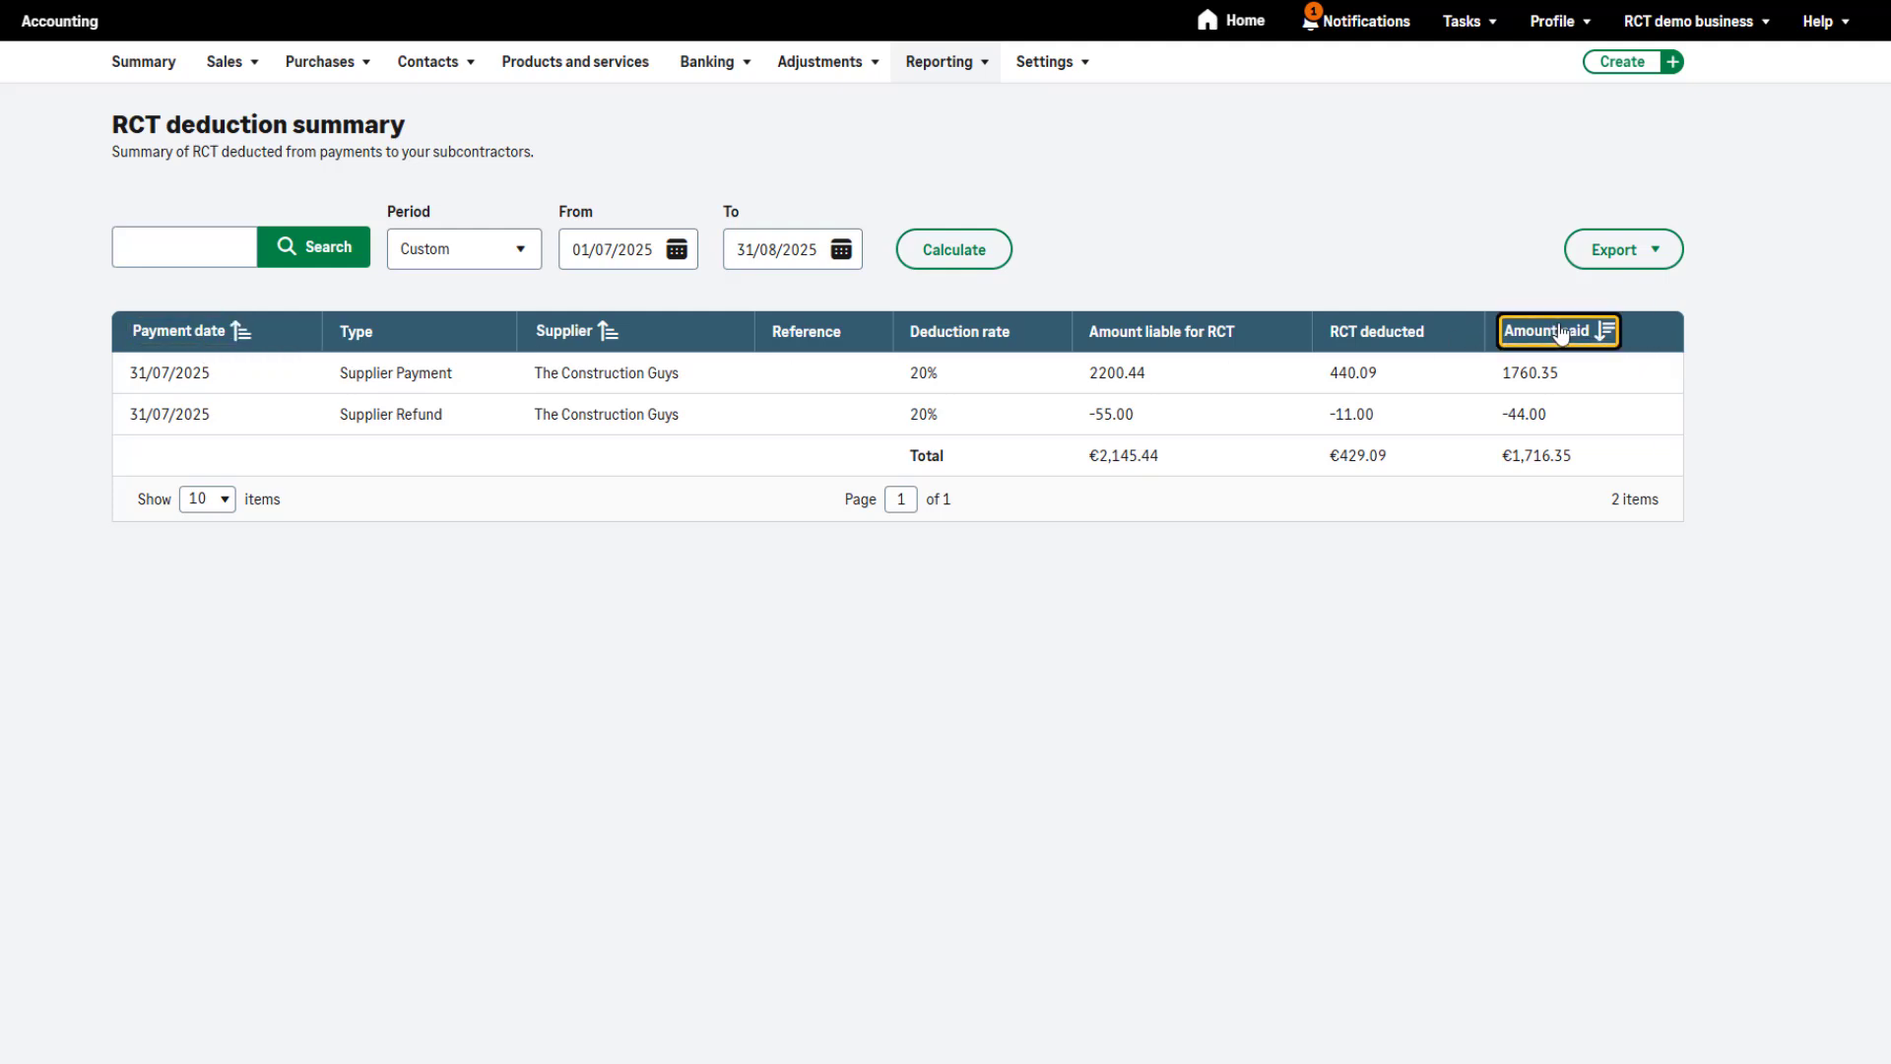
click(1560, 332)
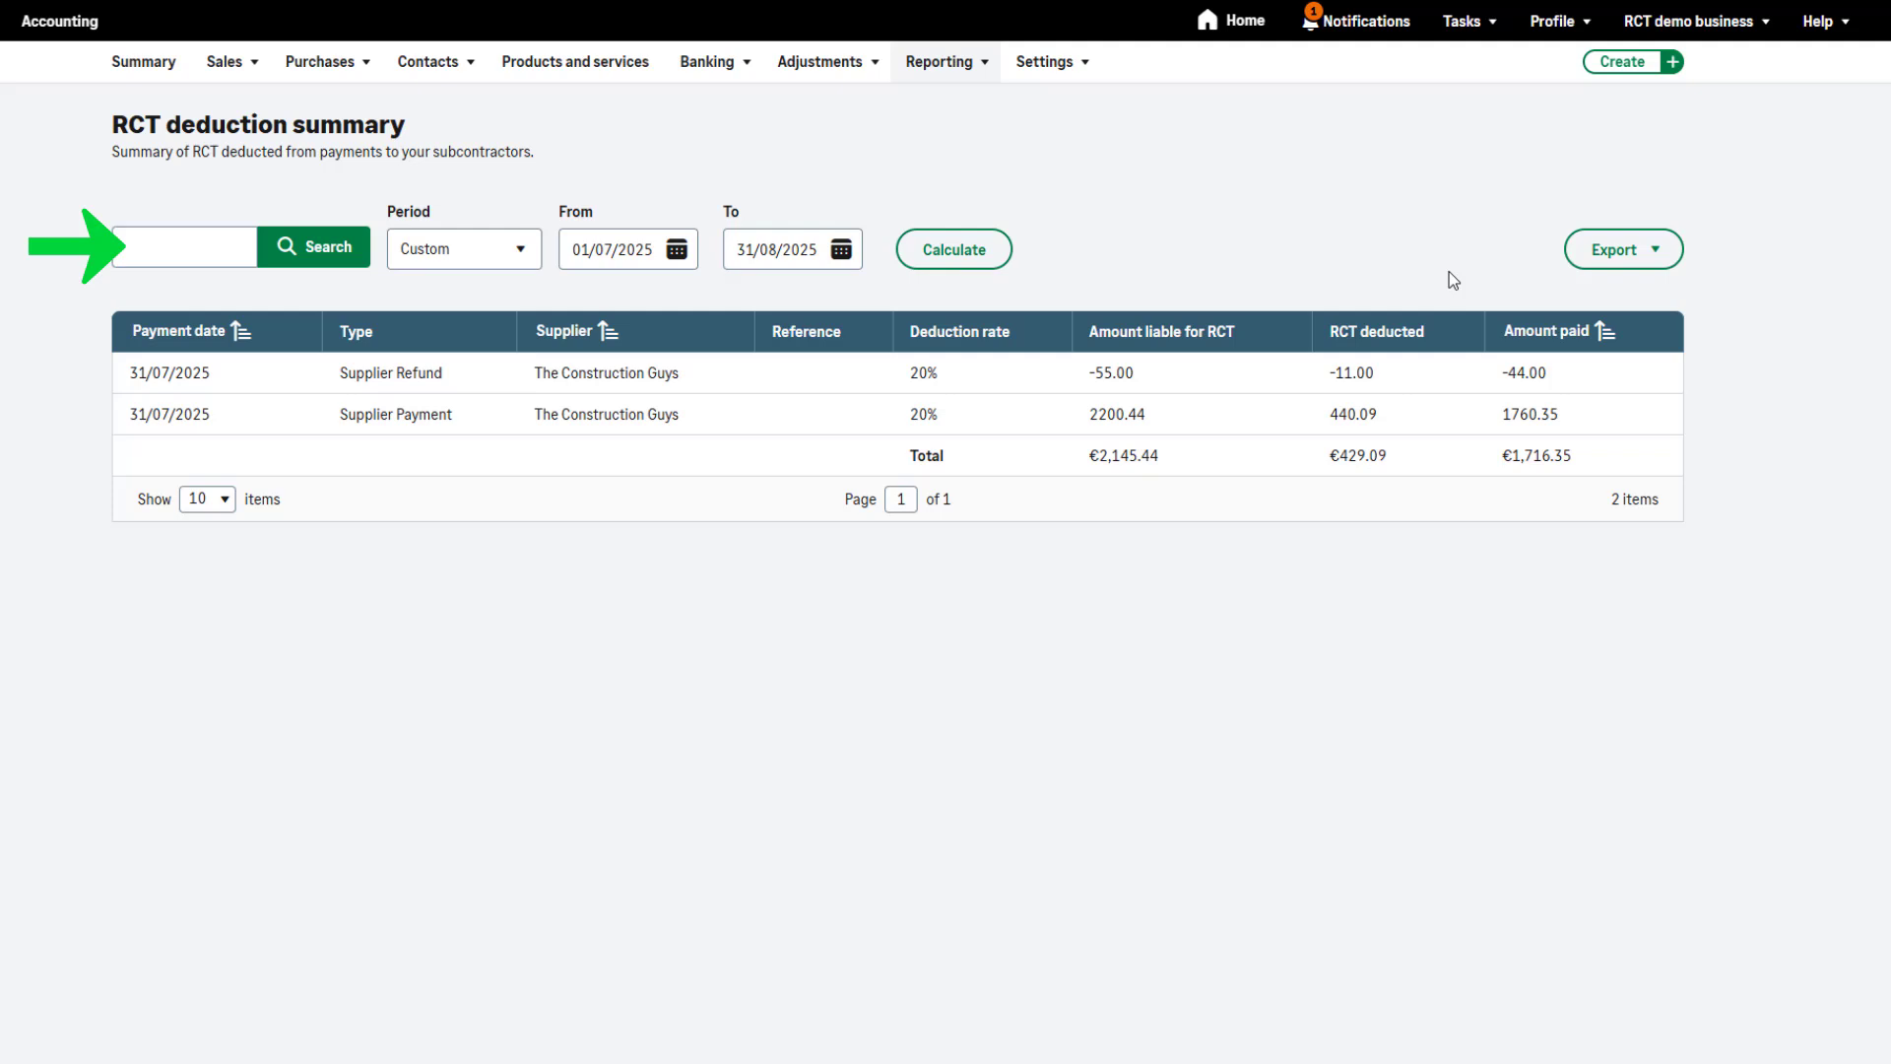
click(1609, 252)
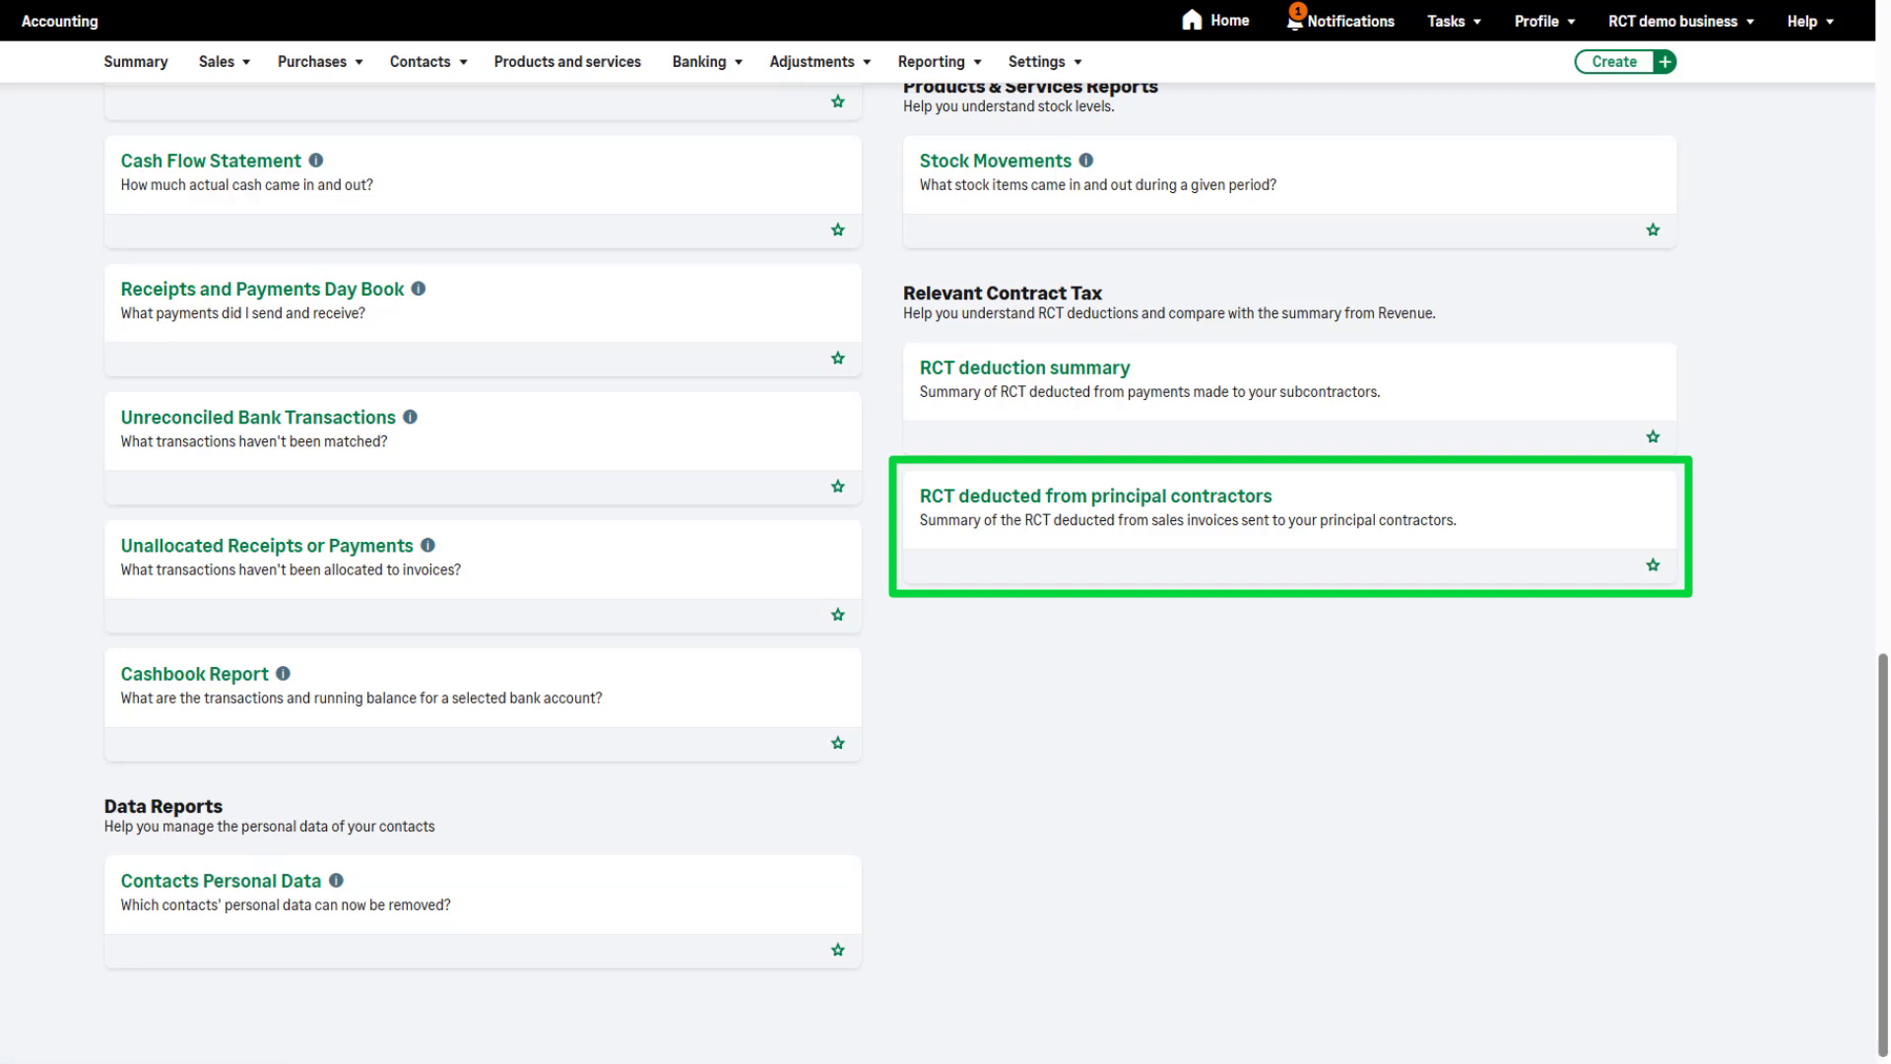
Run the RCT deducted from principal contractors report for 01/07/2025 to 31/08/2025
click(1397, 519)
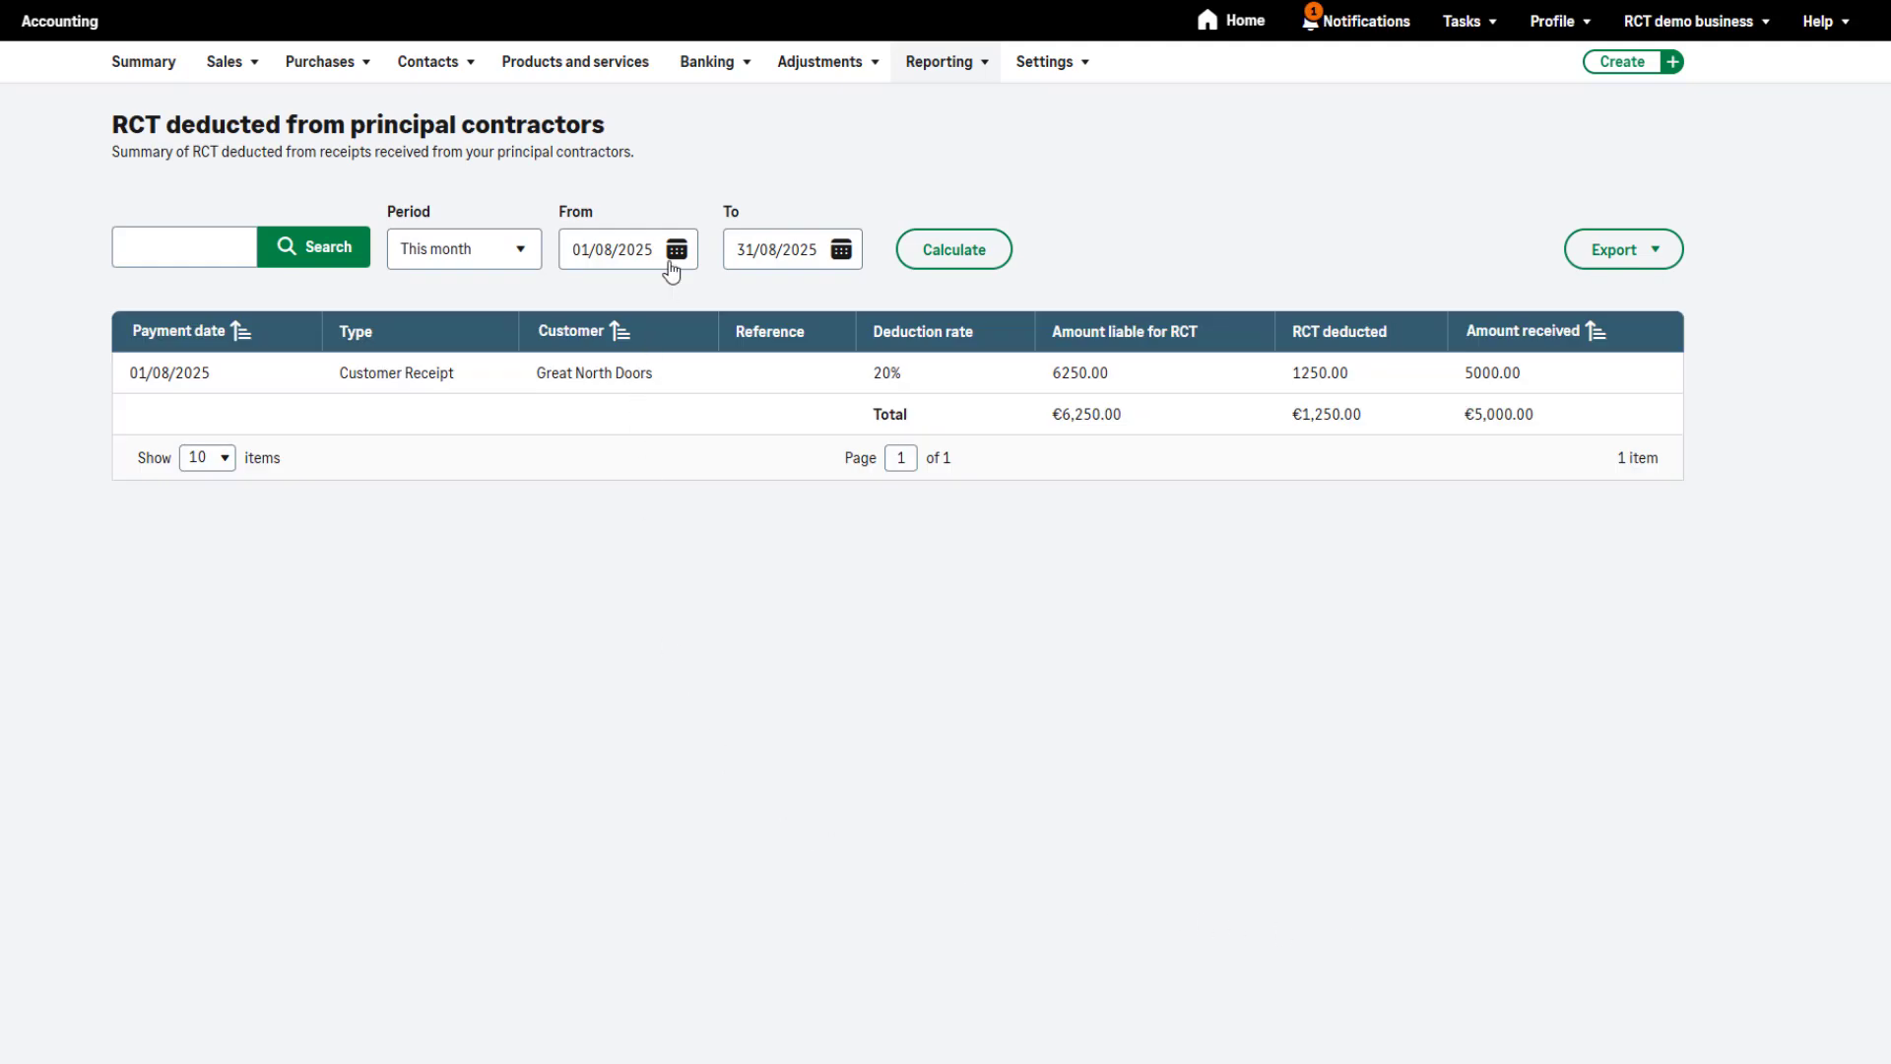
click(673, 264)
click(607, 320)
click(651, 404)
click(990, 259)
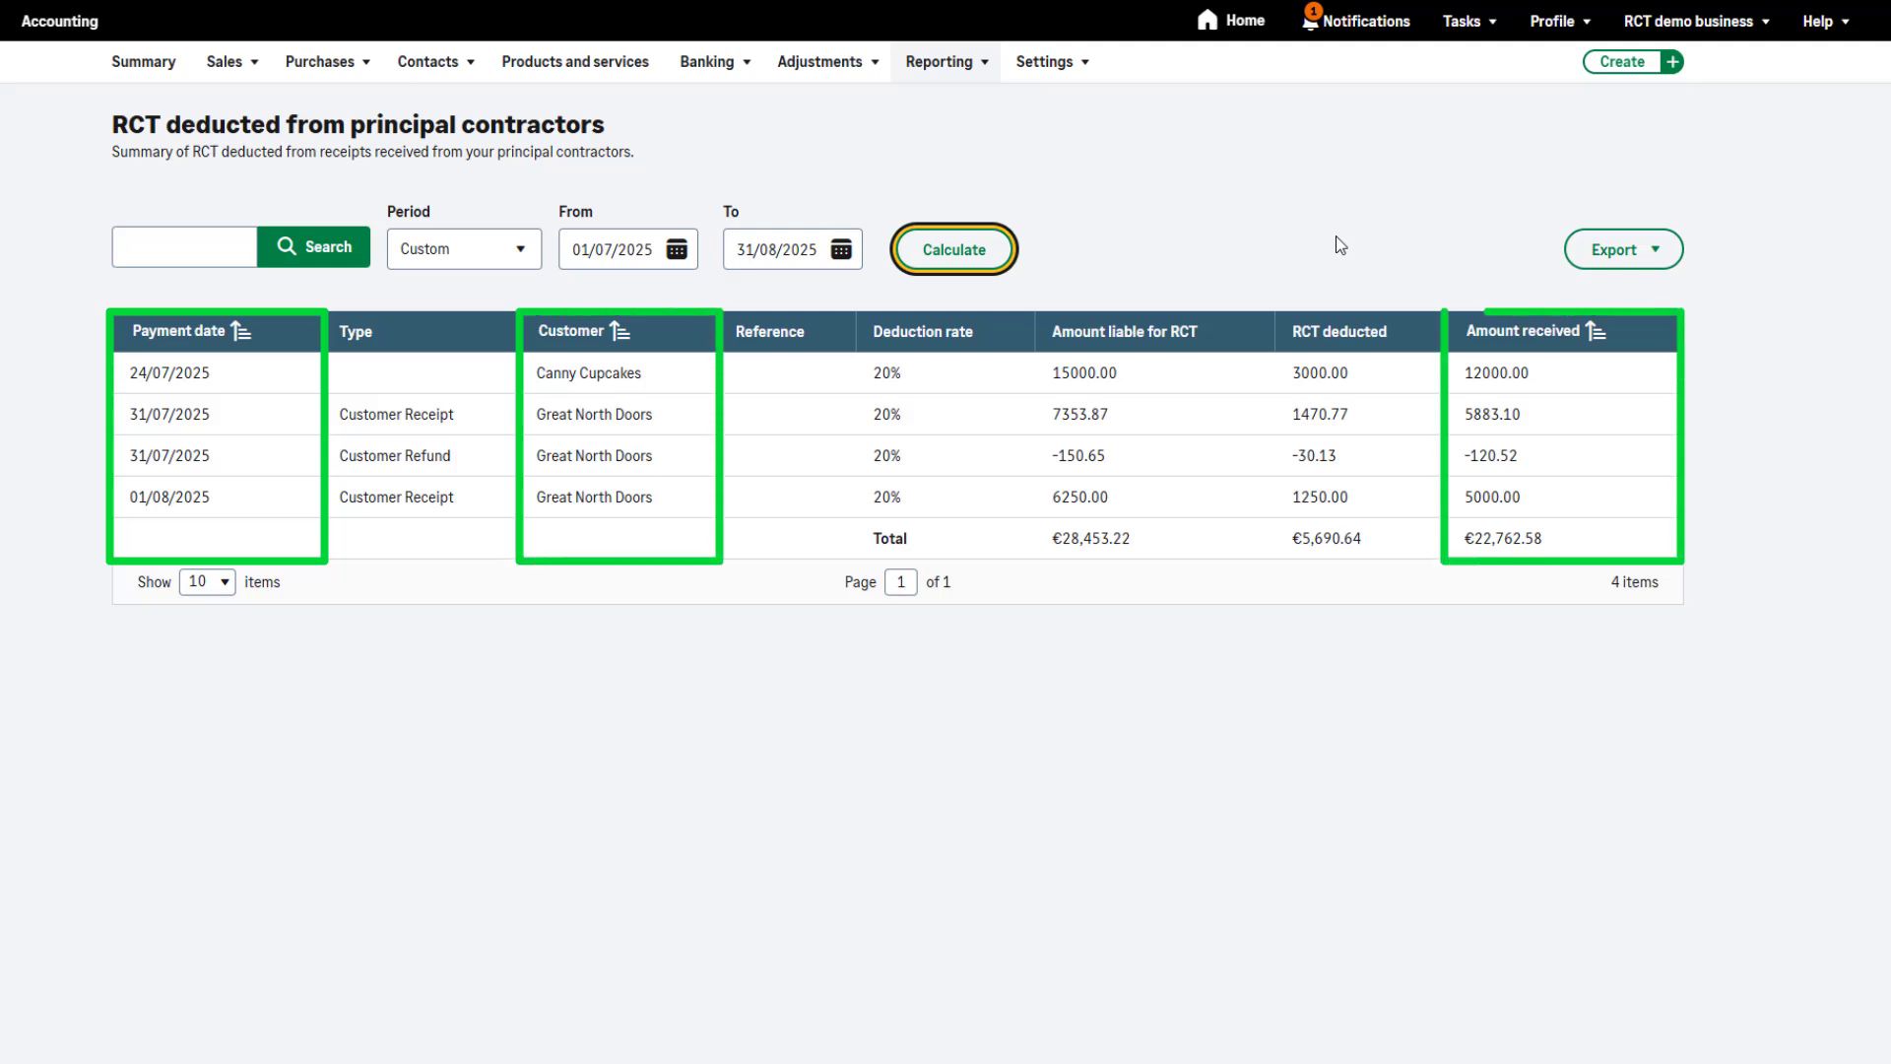
Sort the principal contractors report by amount received in ascending order and open its export options
click(1525, 337)
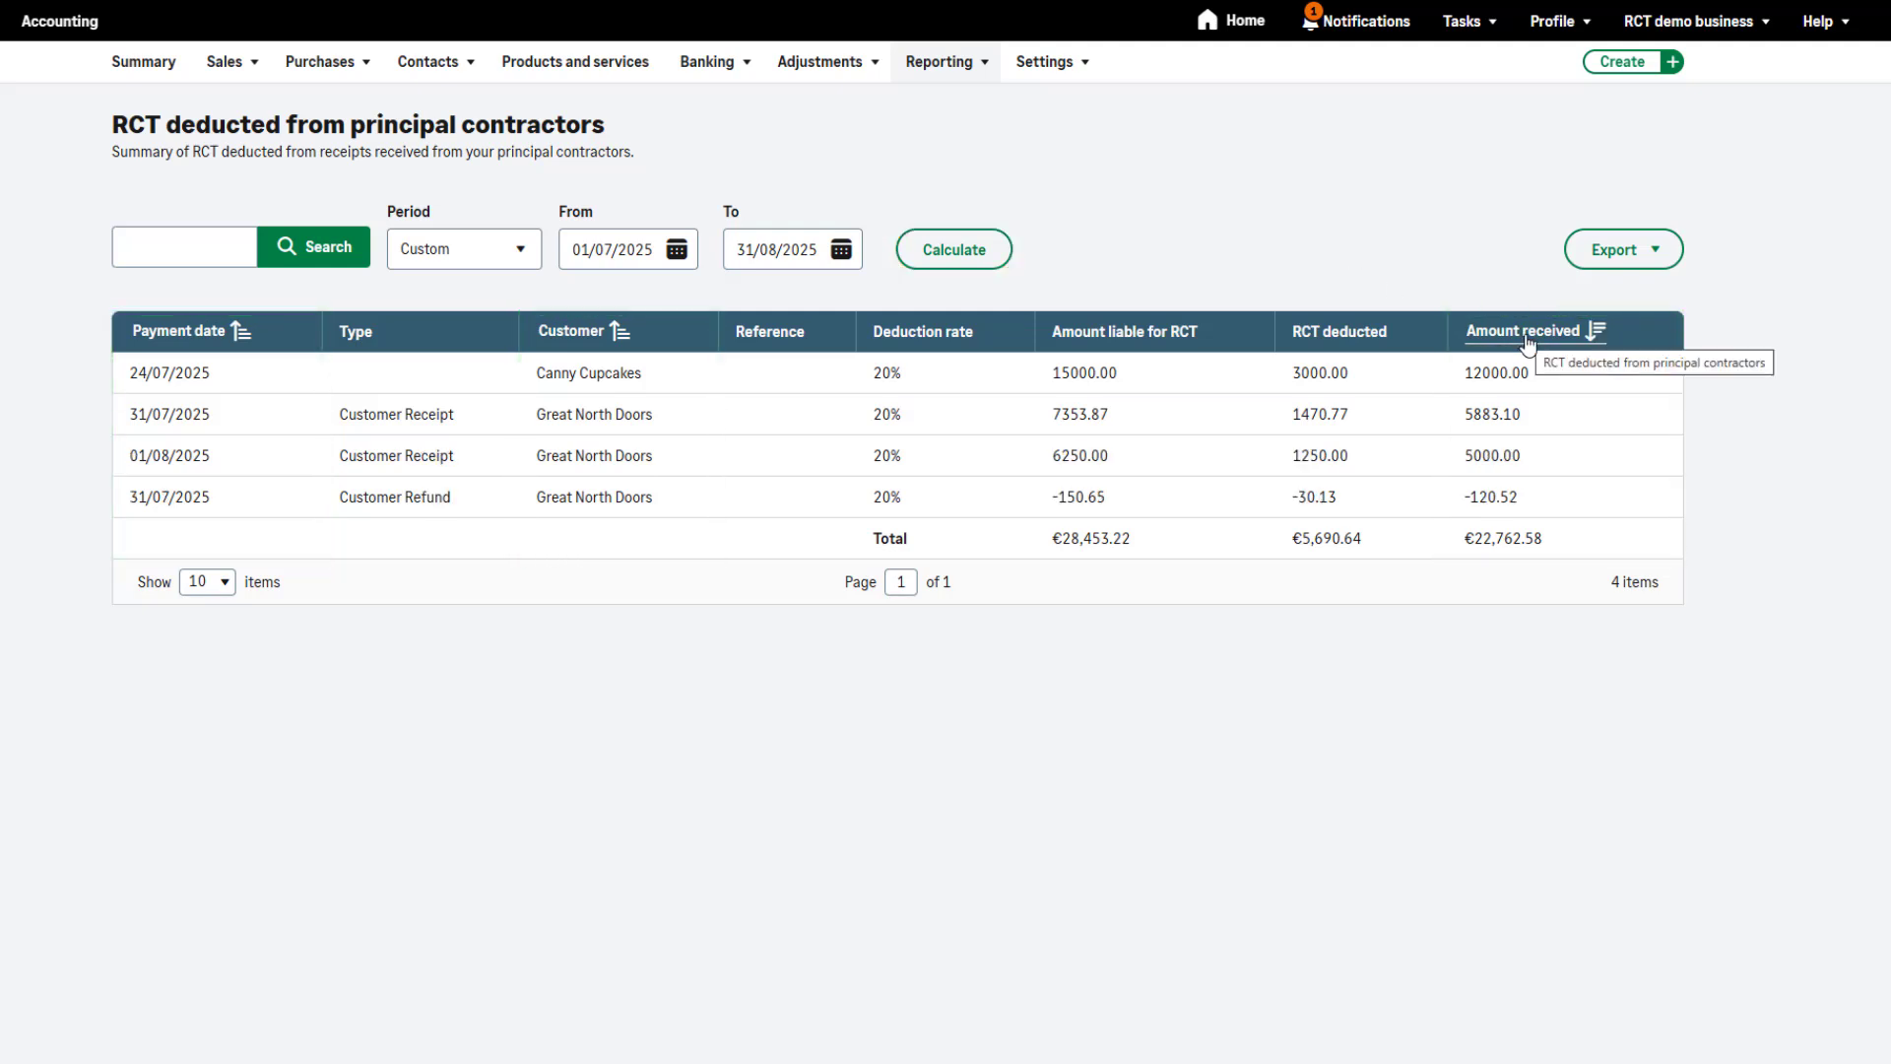
click(1527, 335)
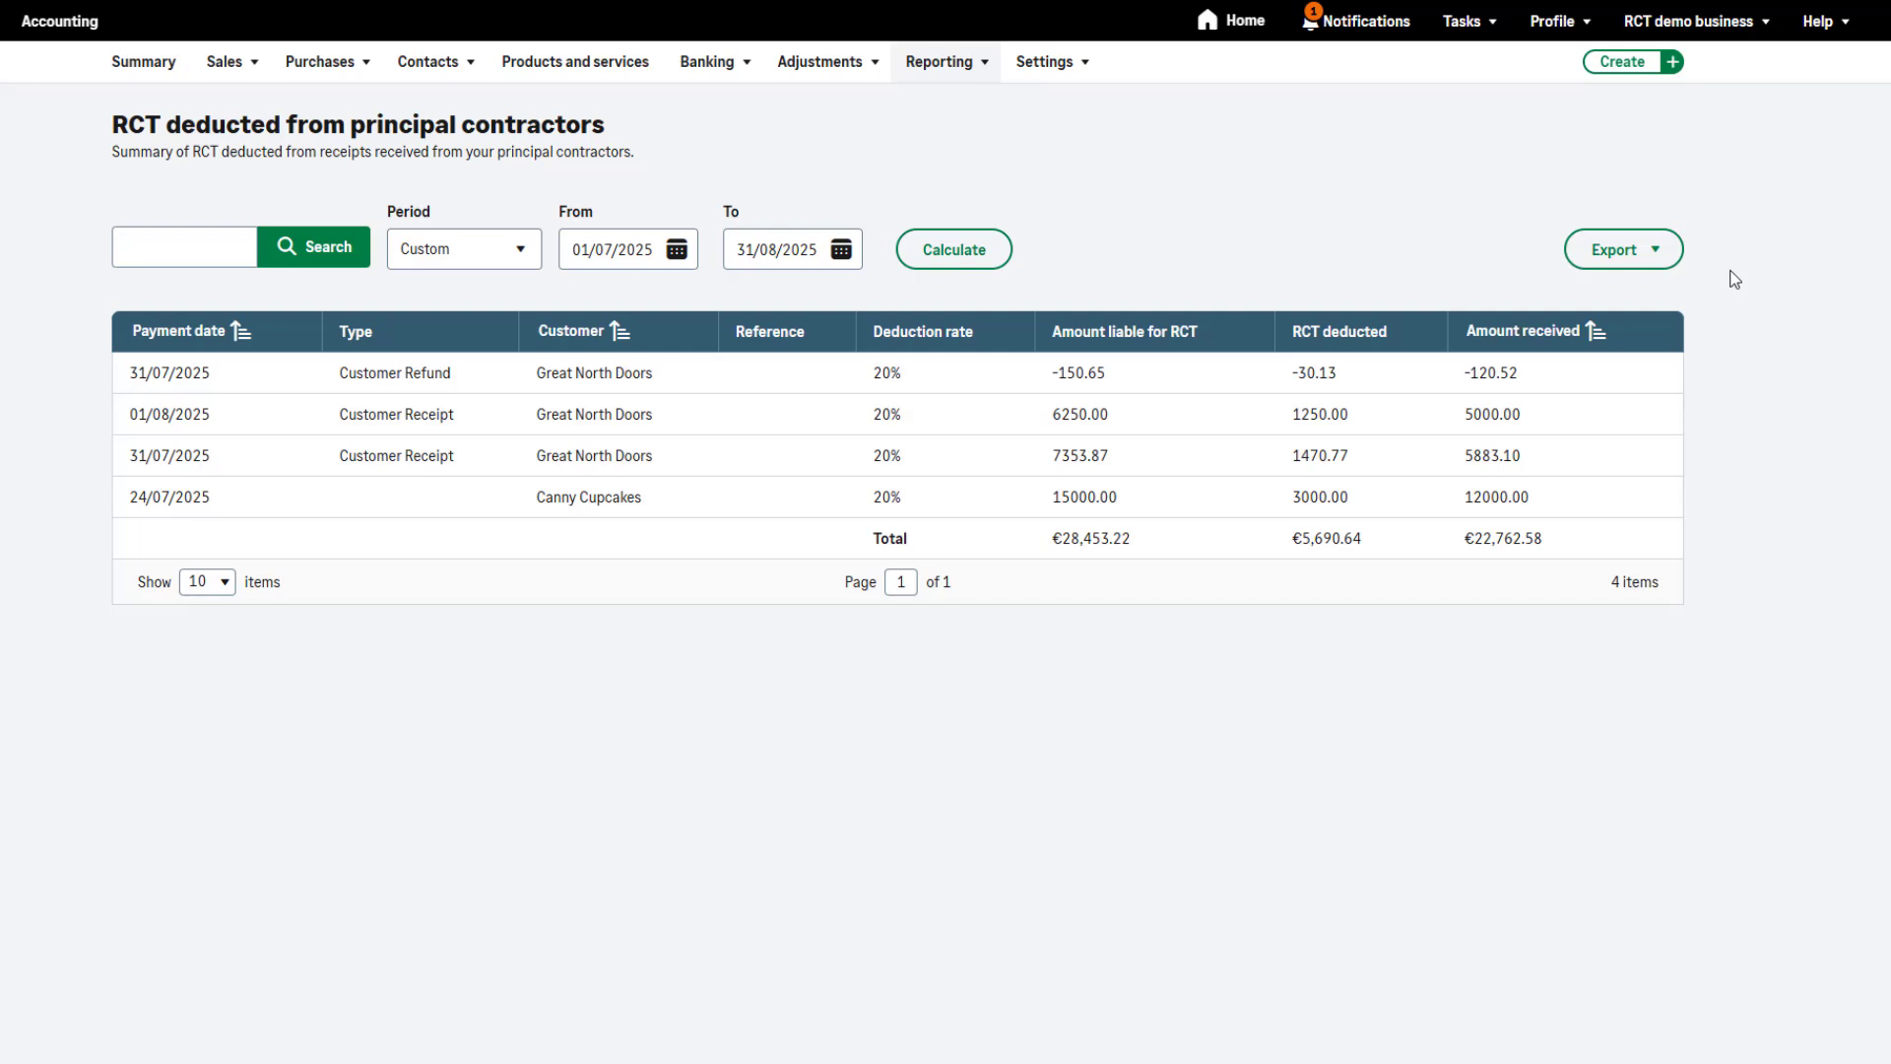
click(1675, 253)
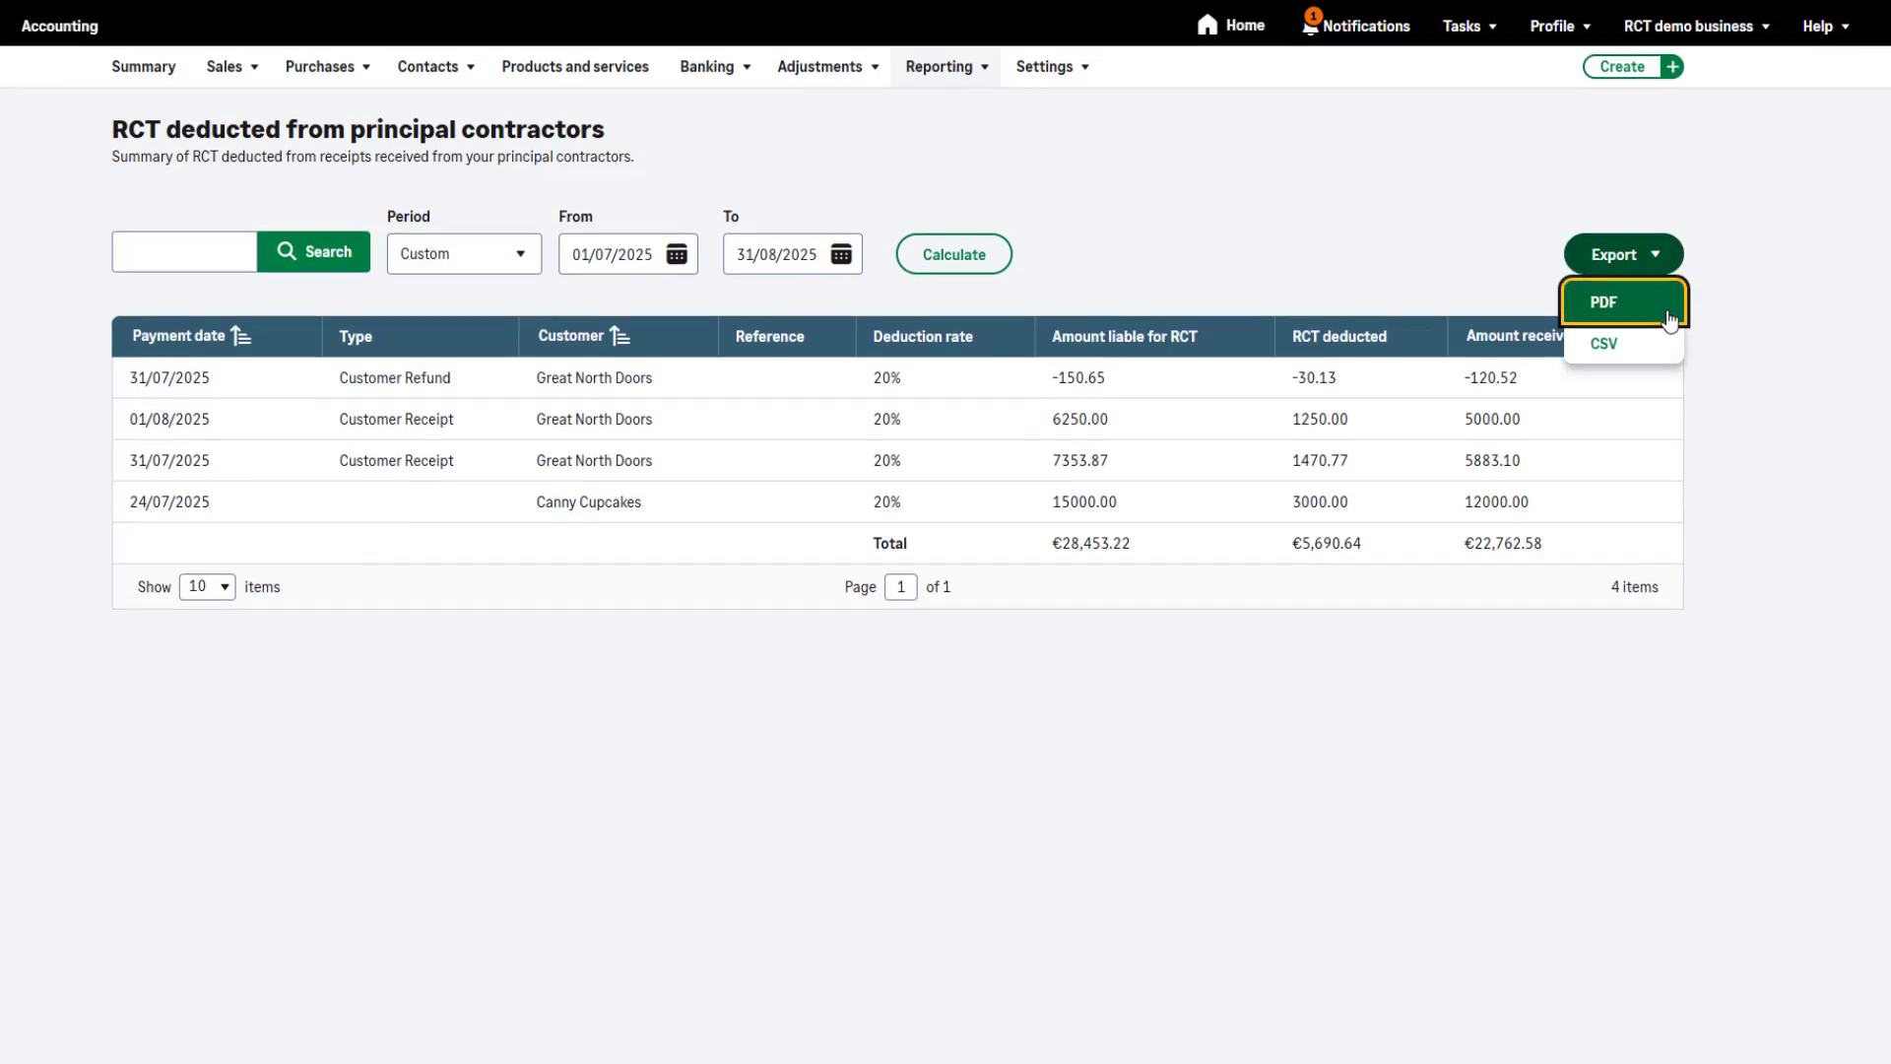